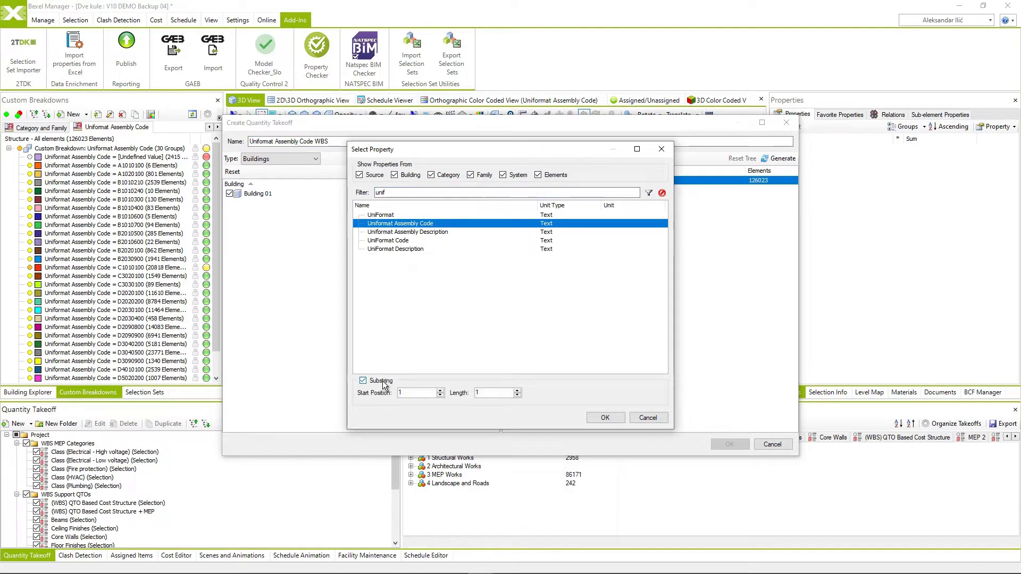
- Confirm the one-character Uniformat Assembly Code grouping and nest under it a grouping by the first three characters of the same property
{"action": "left_click", "coordinate": [605, 418]}
{"action": "right_click", "coordinate": [563, 189]}
{"action": "mouse_move", "coordinate": [612, 196]}
{"action": "left_click", "coordinate": [711, 293]}
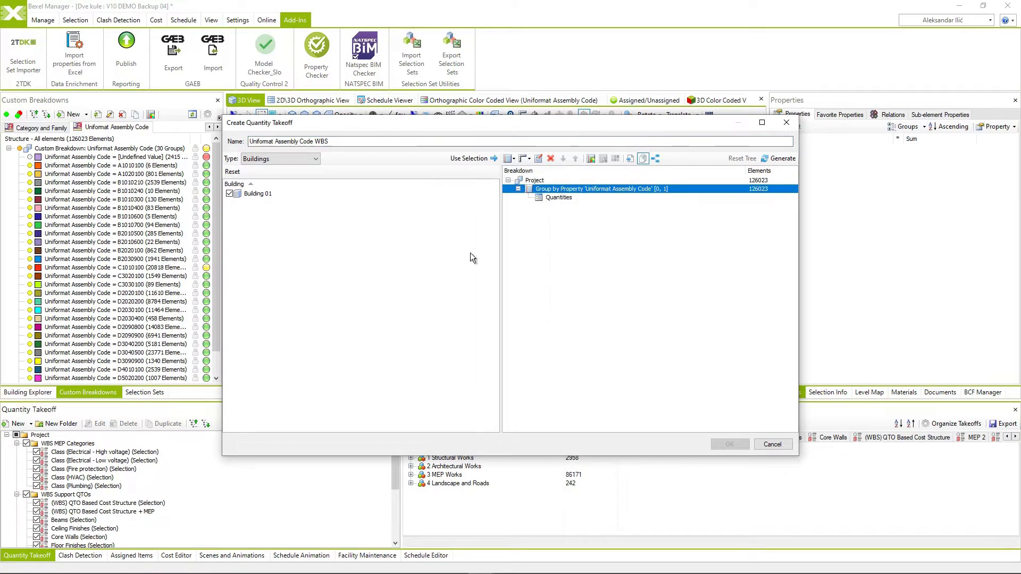
{"action": "type", "text": "unif"}
{"action": "left_click", "coordinate": [404, 223]}
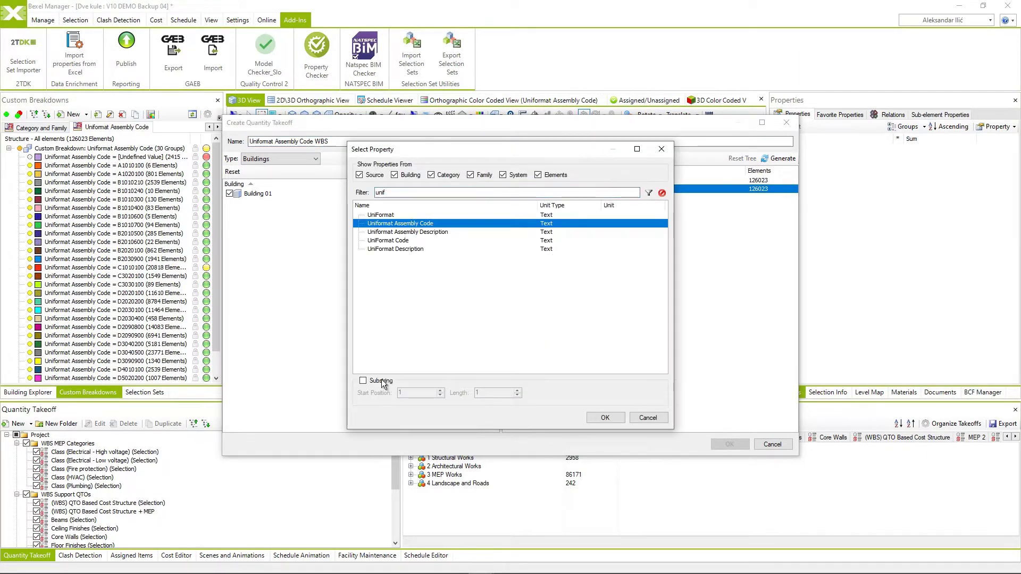
{"action": "left_click", "coordinate": [363, 381]}
{"action": "double_click", "coordinate": [517, 390]}
{"action": "left_click", "coordinate": [605, 418]}
- Nest another Uniformat Assembly Code grouping below it, using a substring from position 1 with length 5
{"action": "right_click", "coordinate": [600, 198]}
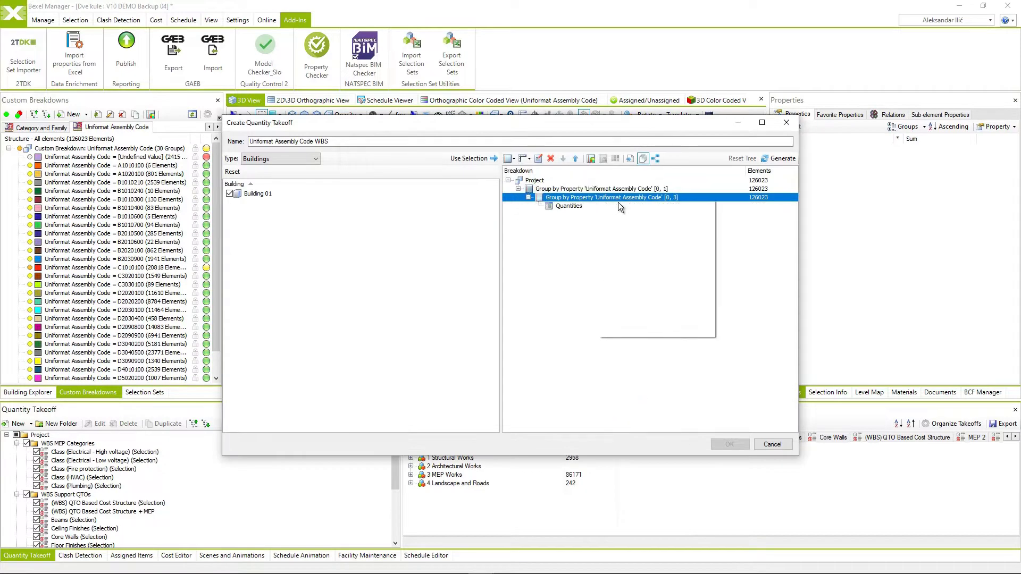
{"action": "mouse_move", "coordinate": [691, 201]}
{"action": "left_click", "coordinate": [723, 300]}
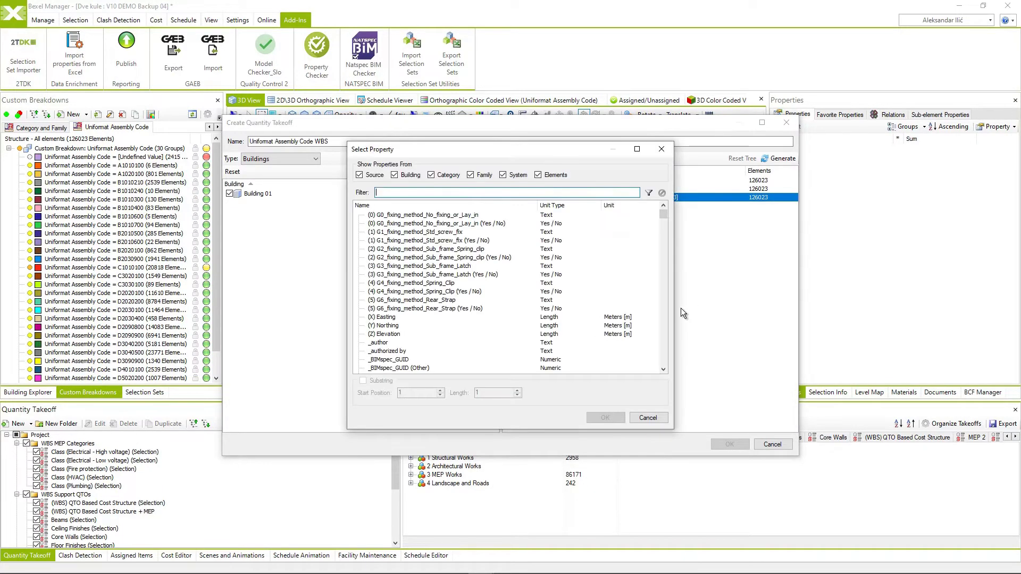
{"action": "type", "text": "unif"}
{"action": "left_click", "coordinate": [405, 223]}
{"action": "left_click", "coordinate": [363, 381]}
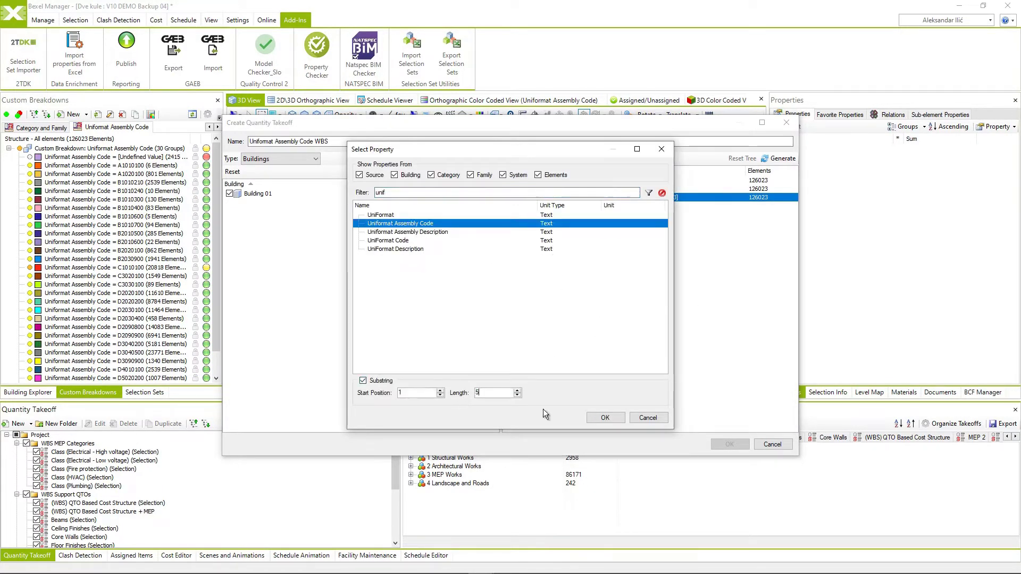
{"action": "left_click", "coordinate": [605, 418]}
- Add a fourth grouping level by the full Uniformat Assembly Code property, without a substring
{"action": "right_click", "coordinate": [617, 206]}
{"action": "mouse_move", "coordinate": [651, 210]}
{"action": "left_click", "coordinate": [723, 300]}
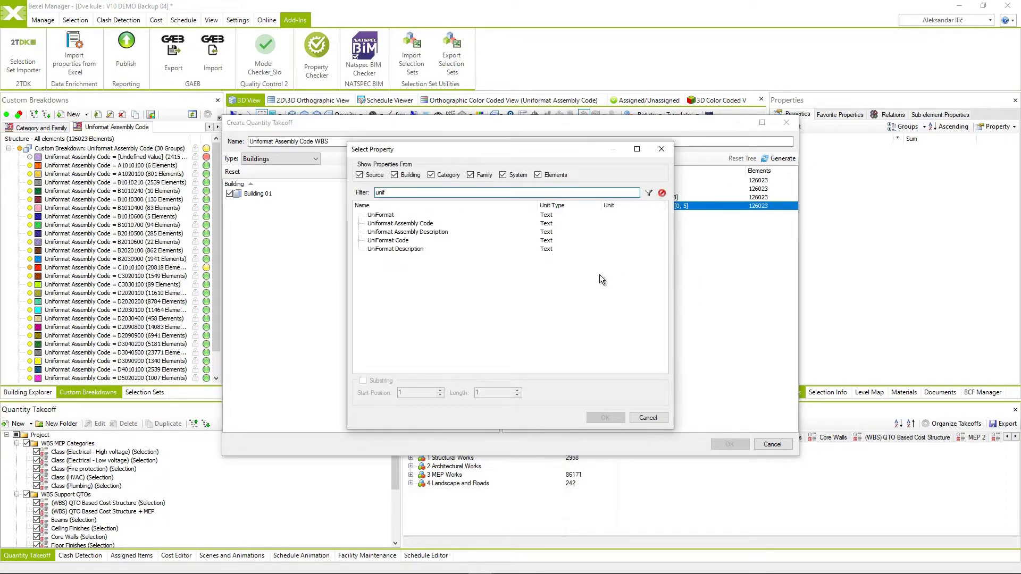
{"action": "left_click", "coordinate": [585, 224]}
{"action": "left_click", "coordinate": [605, 418]}
- Add a lowest grouping level by the Family Name property beneath the full Uniformat Assembly Code level
{"action": "right_click", "coordinate": [631, 215]}
{"action": "mouse_move", "coordinate": [657, 220]}
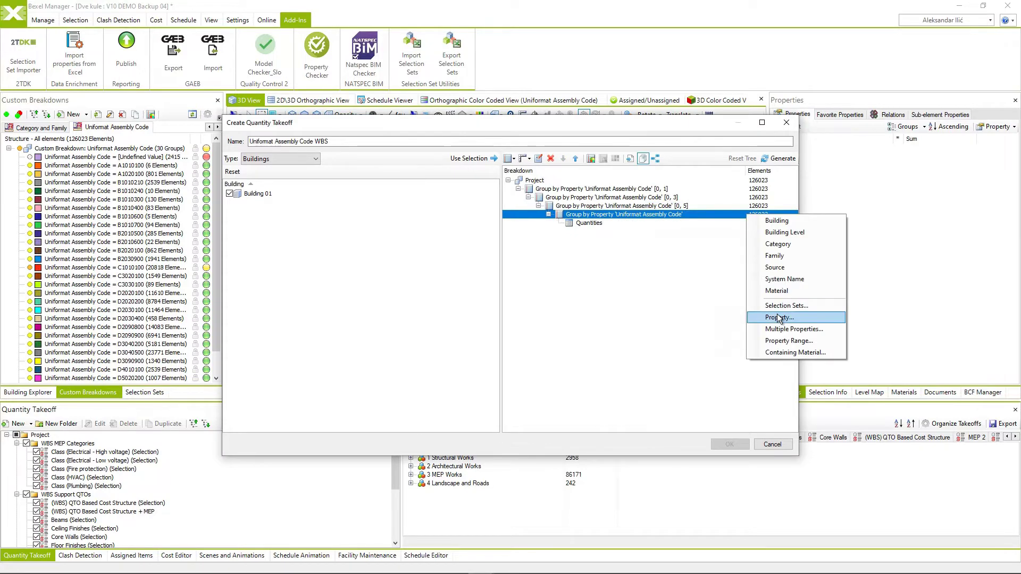
{"action": "left_click", "coordinate": [729, 312]}
{"action": "type", "text": "famil"}
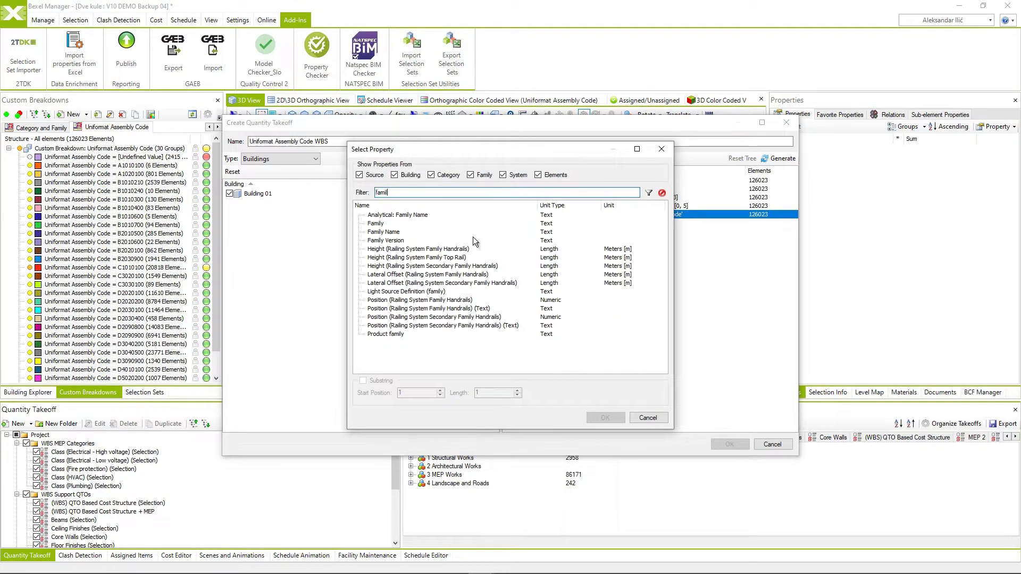
{"action": "left_click", "coordinate": [473, 232]}
{"action": "left_click", "coordinate": [604, 417]}
- Add Count and the summed Area, Length and Volume quantities to the breakdown's Quantities node
{"action": "right_click", "coordinate": [601, 232]}
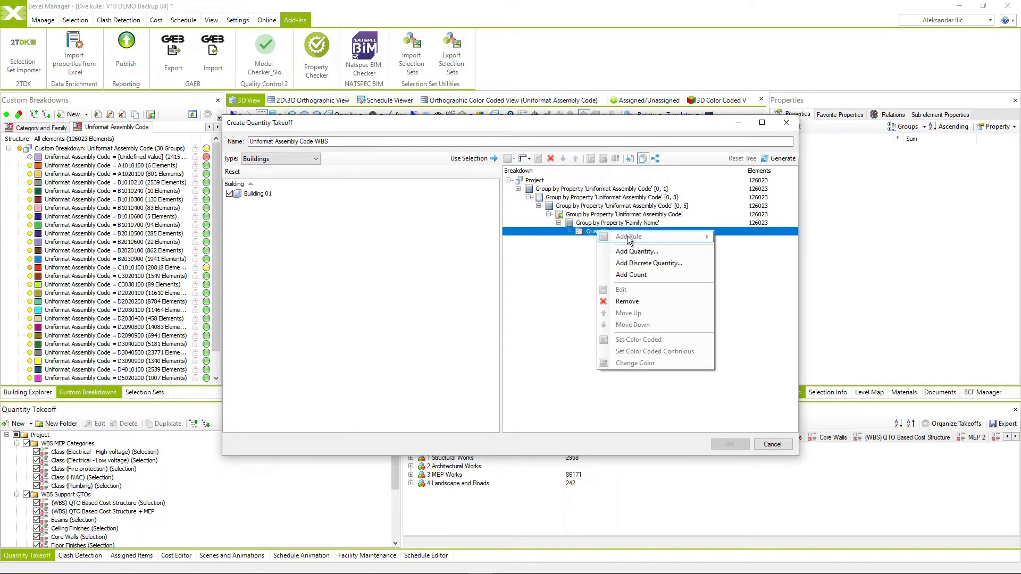
{"action": "left_click", "coordinate": [623, 276]}
{"action": "right_click", "coordinate": [601, 232]}
{"action": "left_click", "coordinate": [664, 267]}
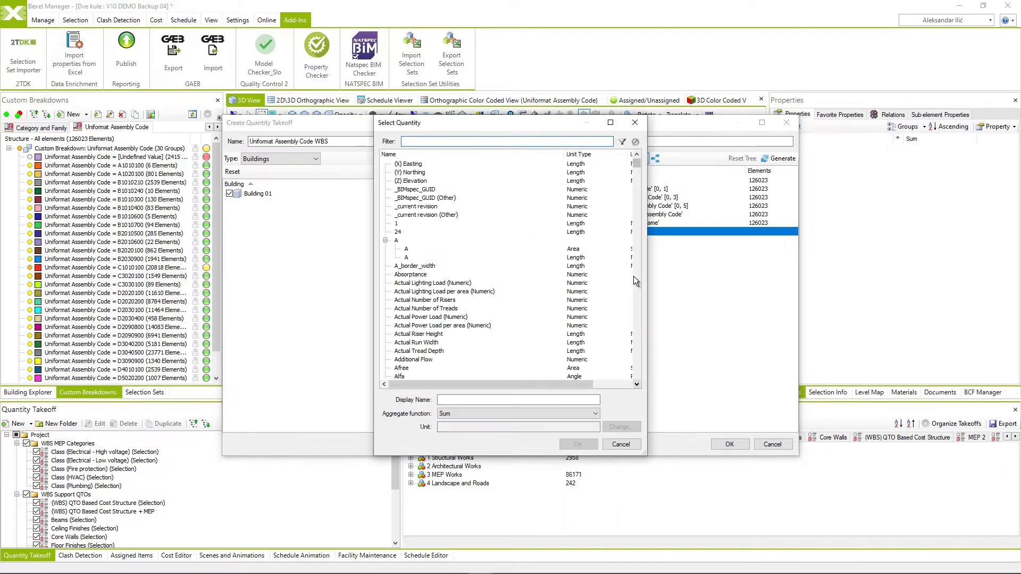
{"action": "type", "text": "area, length, volume"}
{"action": "scroll", "coordinate": [416, 333], "scroll_direction": "down", "scroll_amount": 10}
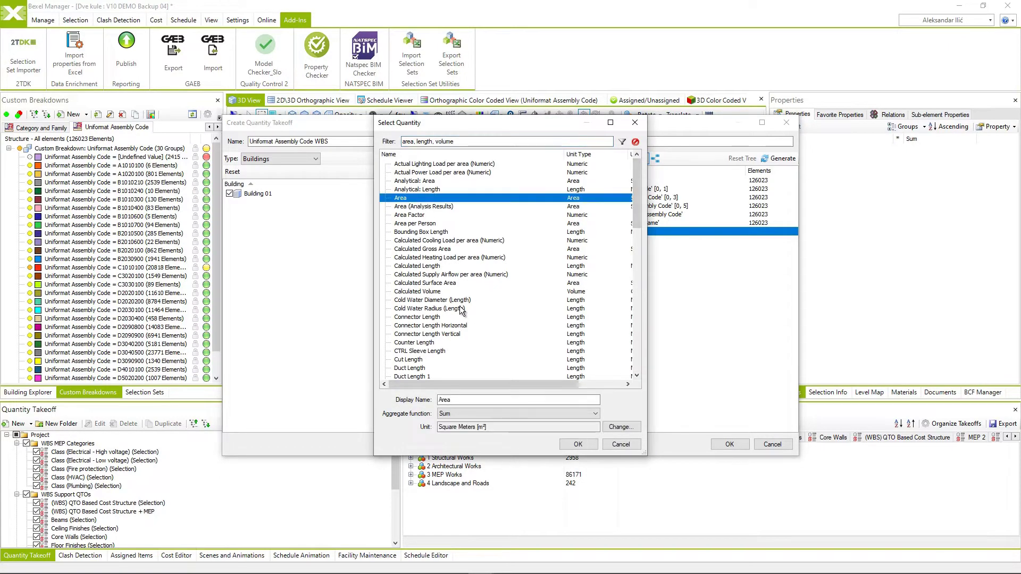
{"action": "left_click", "coordinate": [413, 369]}
{"action": "left_click", "coordinate": [578, 444]}
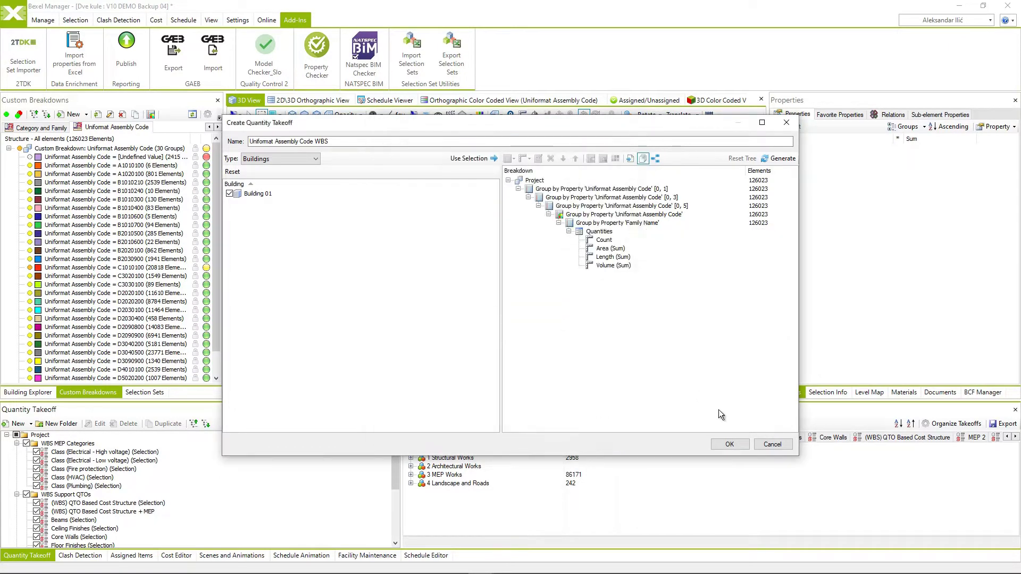
- Create the quantity takeoff and expand its tree down to the full Uniformat Assembly Code level
{"action": "left_click", "coordinate": [727, 444]}
{"action": "left_click", "coordinate": [421, 466]}
{"action": "left_click", "coordinate": [431, 474]}
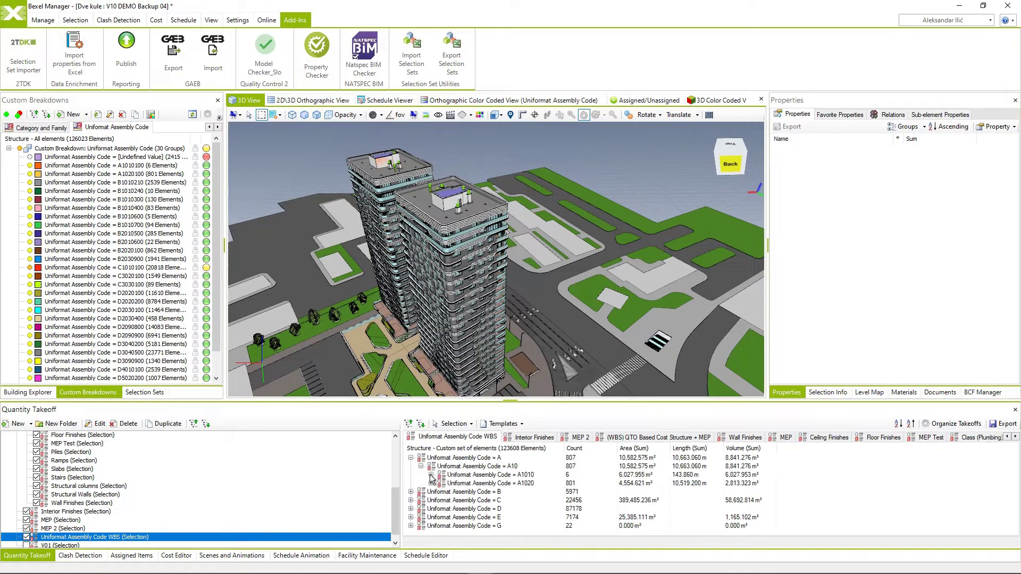
{"action": "right_click", "coordinate": [465, 484]}
{"action": "left_click", "coordinate": [514, 567]}
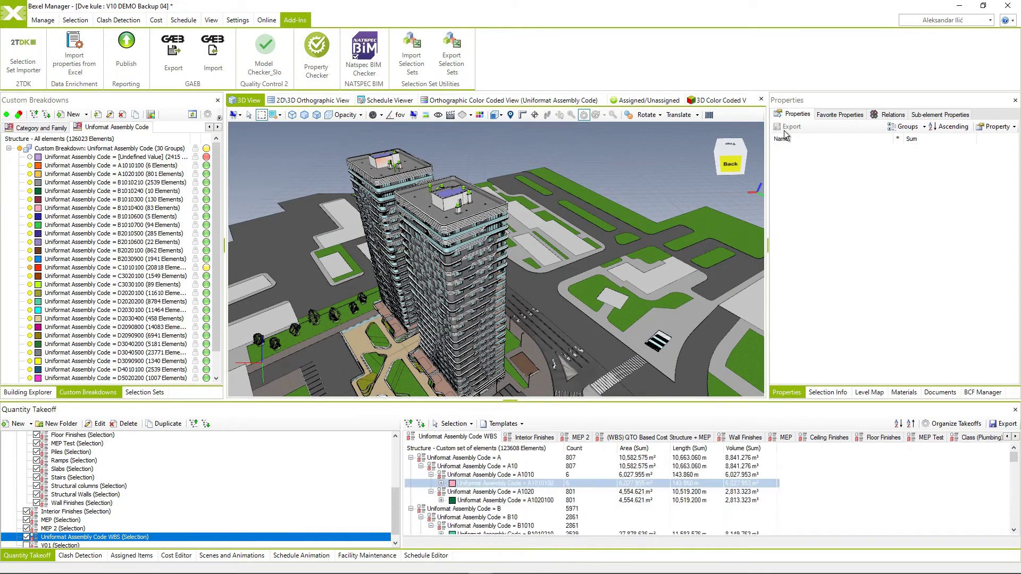
- Display the model in the 3D Color Coded View with the viewer mode set to Quantity Takeoffs
{"action": "left_click", "coordinate": [721, 100]}
{"action": "left_click", "coordinate": [707, 115]}
{"action": "left_click", "coordinate": [688, 133]}
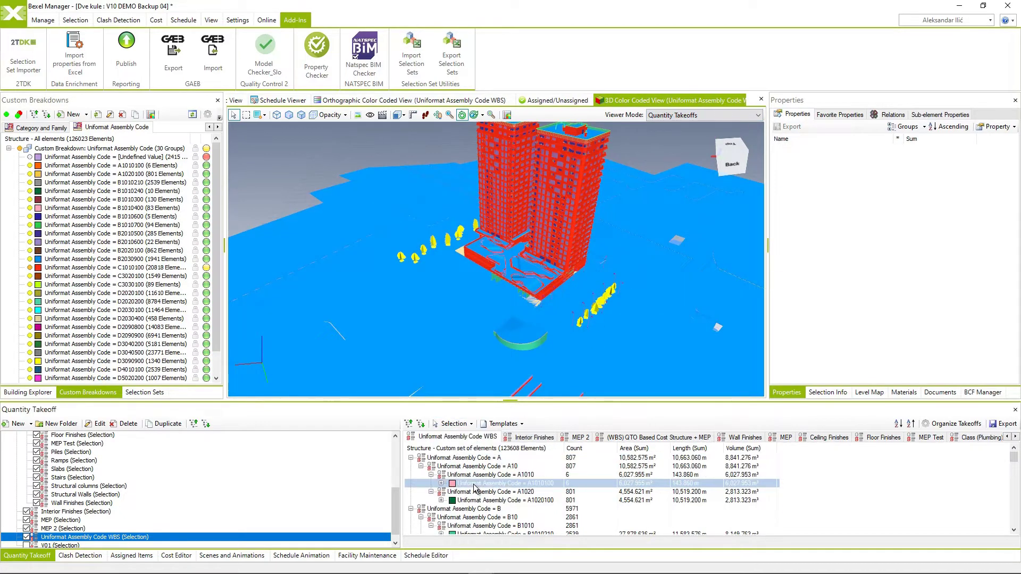
- Isolate the A1010100 elements in the color coded view, followed by the A1020100 elements
{"action": "right_click", "coordinate": [631, 157]}
{"action": "left_click", "coordinate": [632, 259]}
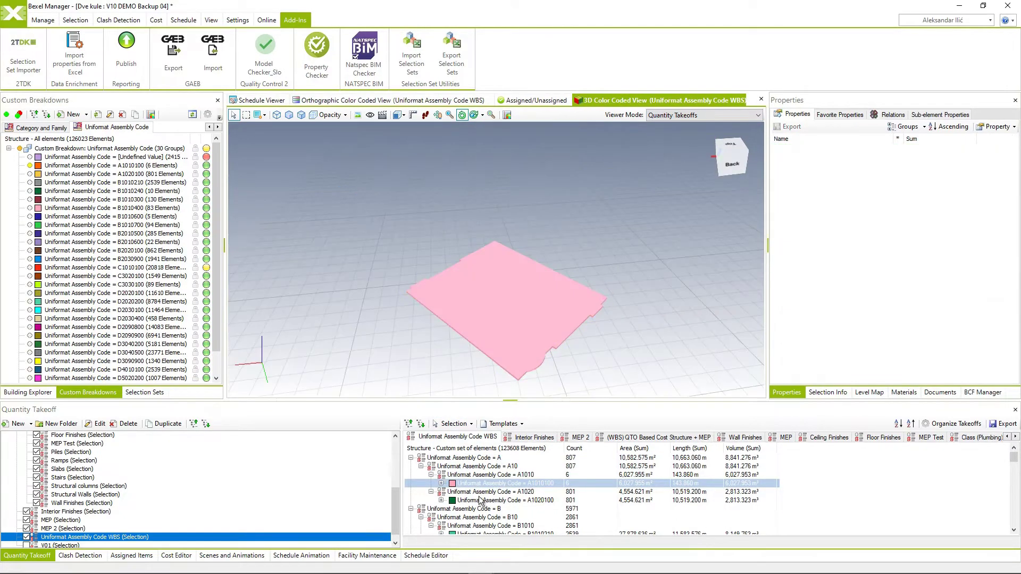
{"action": "right_click", "coordinate": [483, 500]}
{"action": "left_click", "coordinate": [625, 409]}
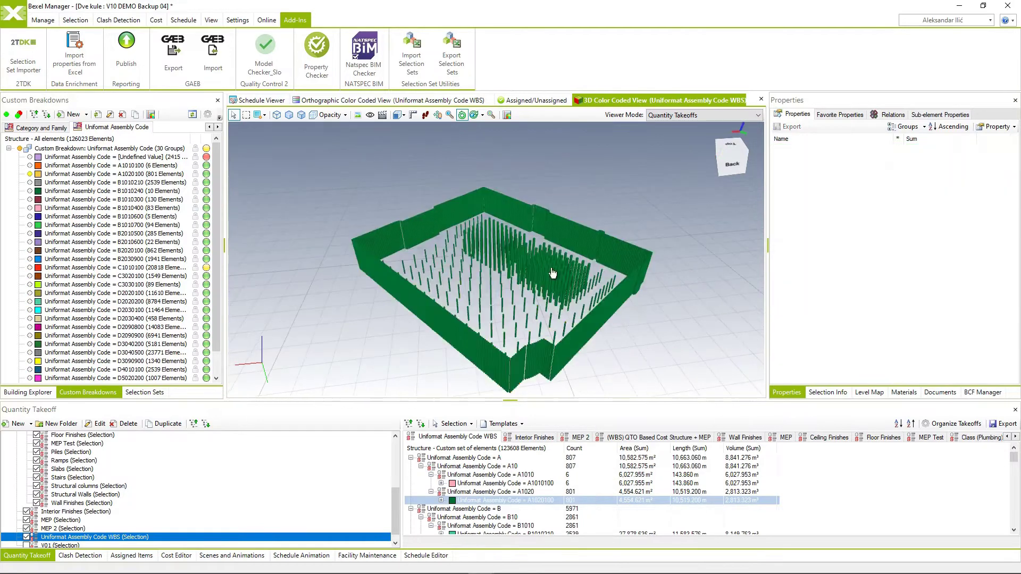
{"action": "right_click", "coordinate": [712, 201]}
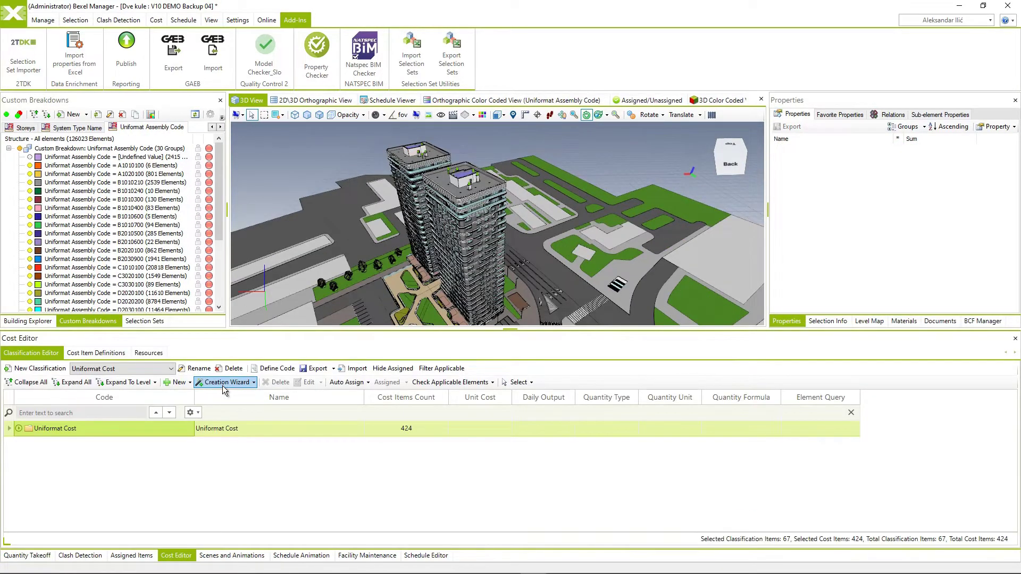
- Create a new cost classification named "Uniformat Assembly Code Cost"
{"action": "left_click", "coordinate": [61, 372]}
{"action": "type", "text": "Uniformat Assembly Code Cost"}
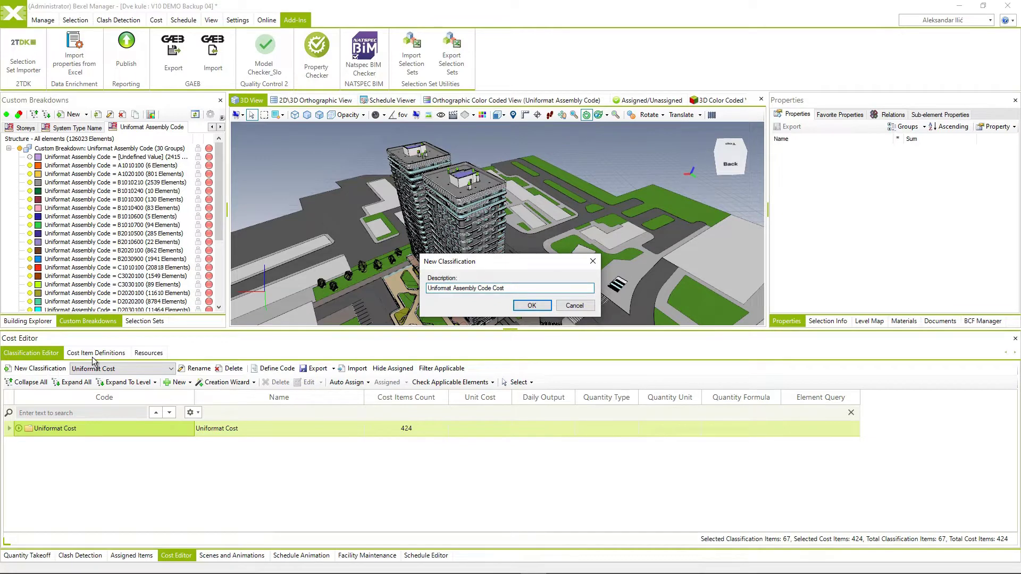
{"action": "left_click", "coordinate": [532, 306]}
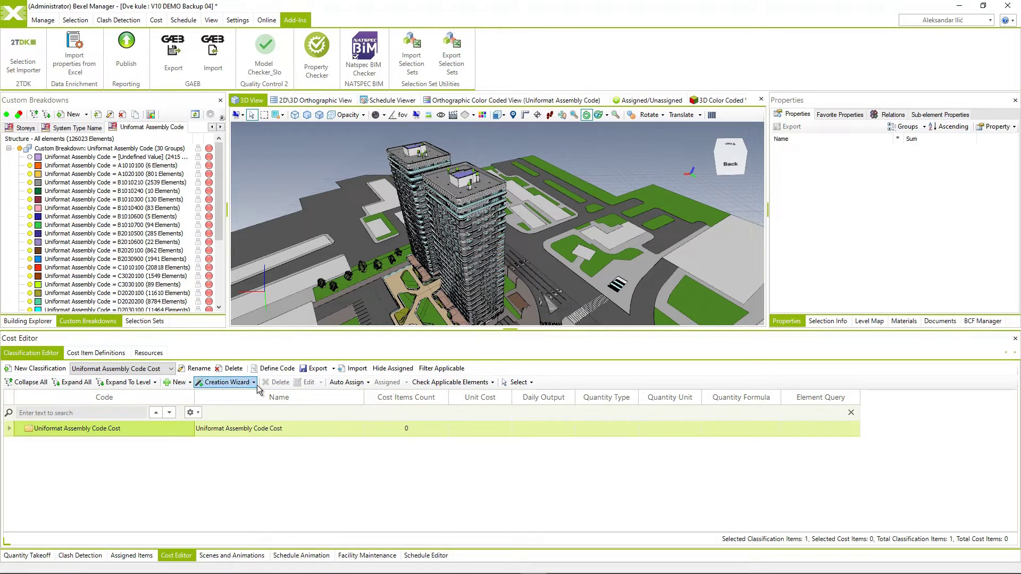
- Start the classification Creation Wizard from a quantity takeoff and choose Uniformat Assembly Code WBS as its source
{"action": "left_click", "coordinate": [227, 382]}
{"action": "left_click", "coordinate": [255, 396]}
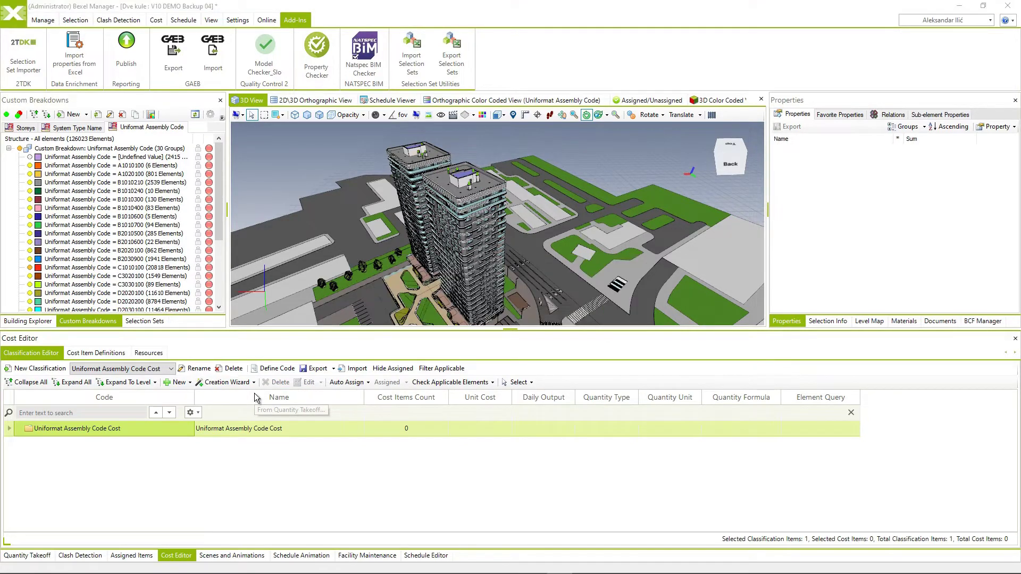
{"action": "left_click", "coordinate": [497, 193]}
{"action": "left_click", "coordinate": [503, 294]}
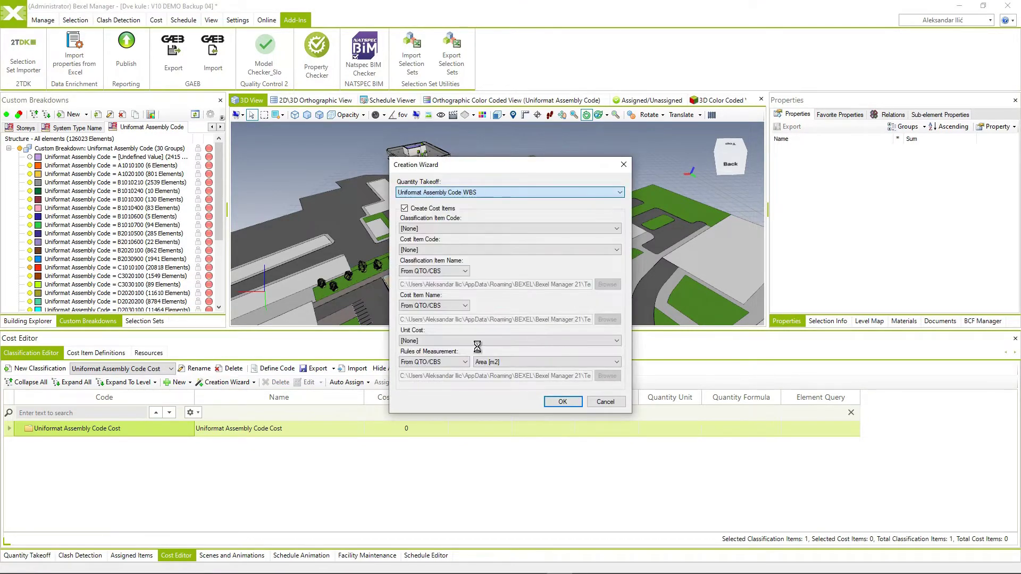
- Set the classification item code to Uniformat Assembly Code and the cost item code to [Schema]
{"action": "left_click", "coordinate": [496, 230]}
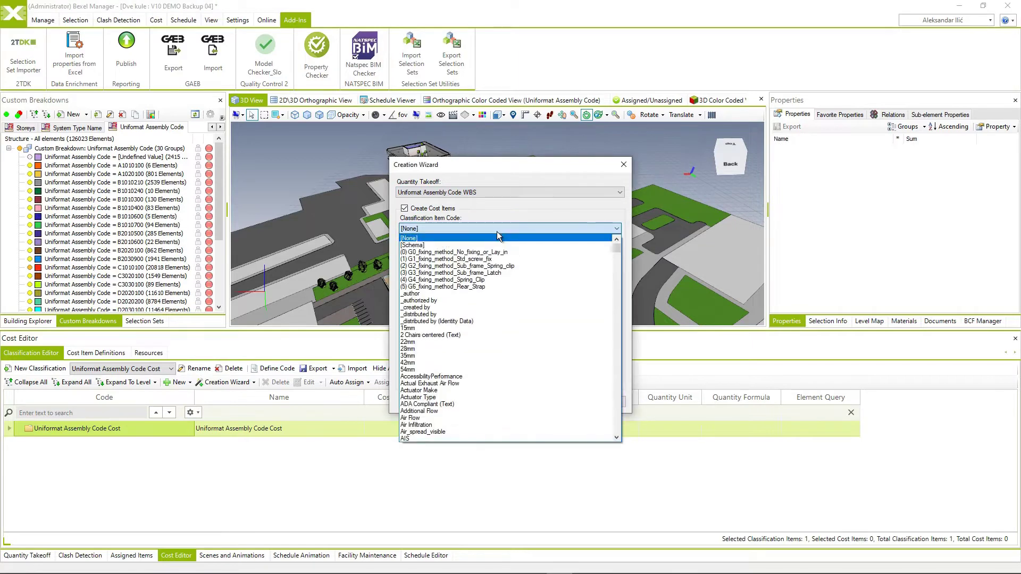
{"action": "scroll", "coordinate": [517, 297], "scroll_direction": "down", "scroll_amount": 10}
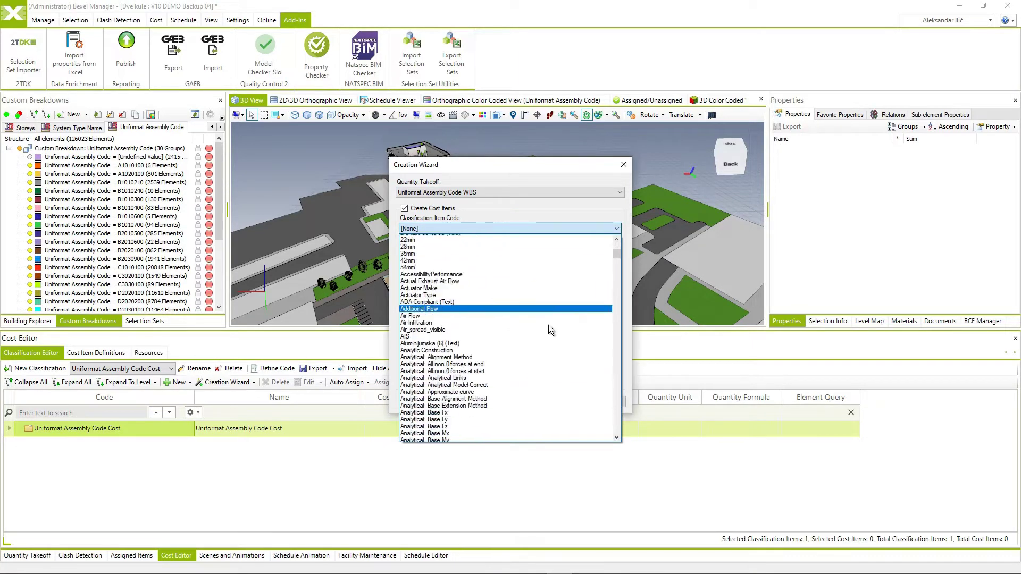
{"action": "left_click_drag", "start_coordinate": [615, 299], "coordinate": [603, 418]}
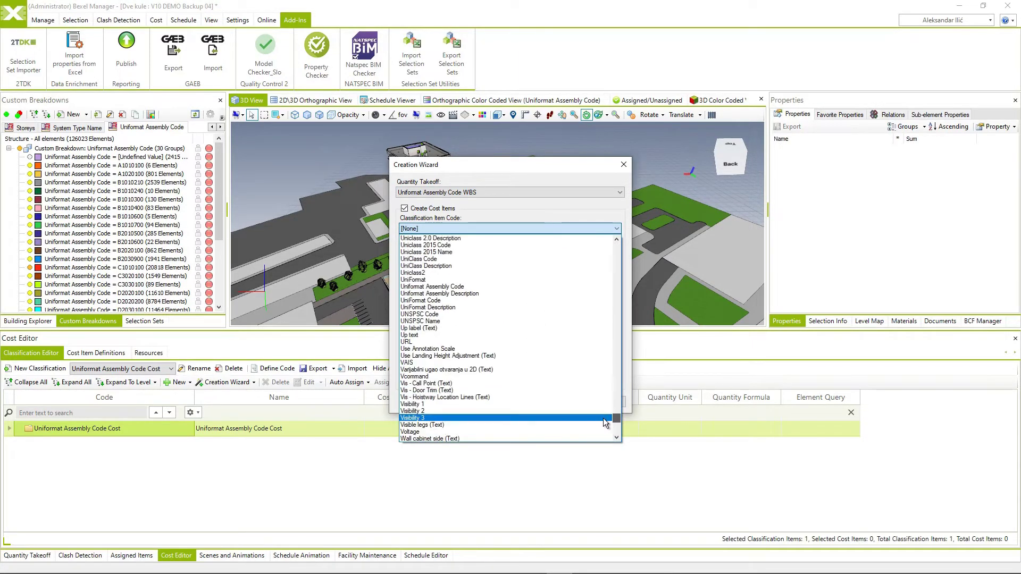
{"action": "left_click", "coordinate": [449, 288]}
{"action": "left_click", "coordinate": [473, 250]}
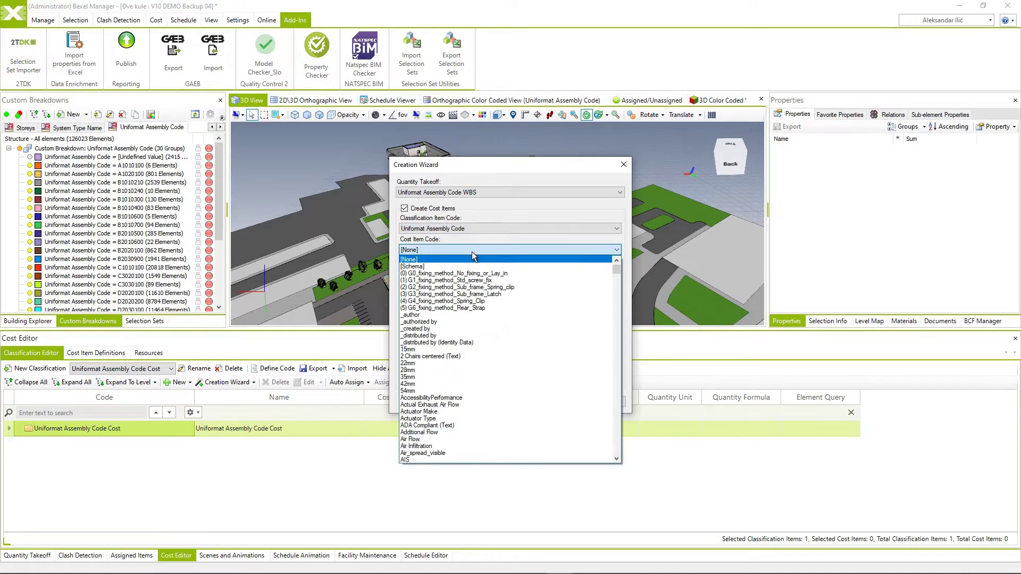
{"action": "left_click", "coordinate": [463, 267]}
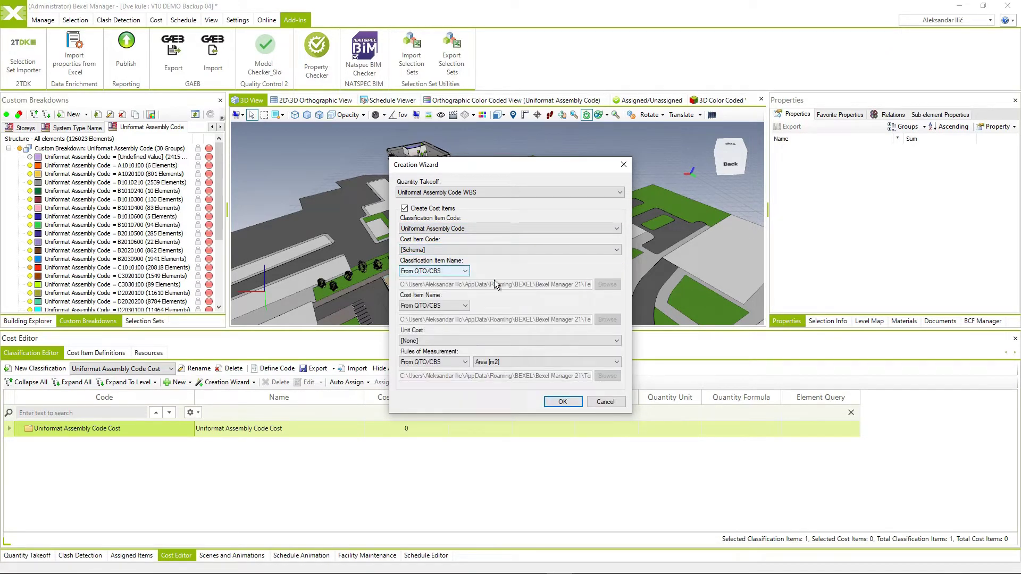
- Set the classification item name to From Template and browse to the Templates folder
{"action": "left_click", "coordinate": [466, 272]}
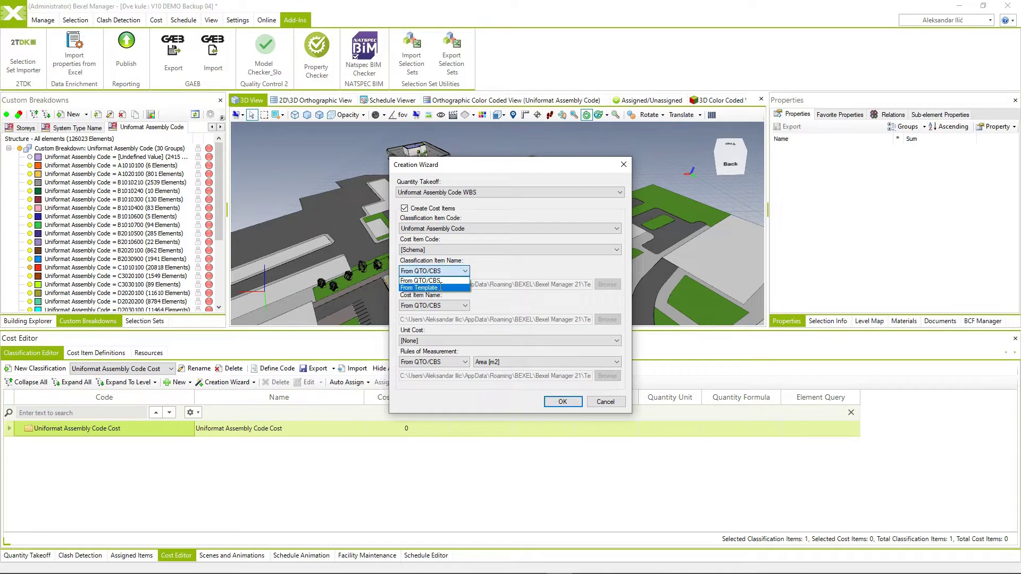
{"action": "left_click", "coordinate": [440, 288]}
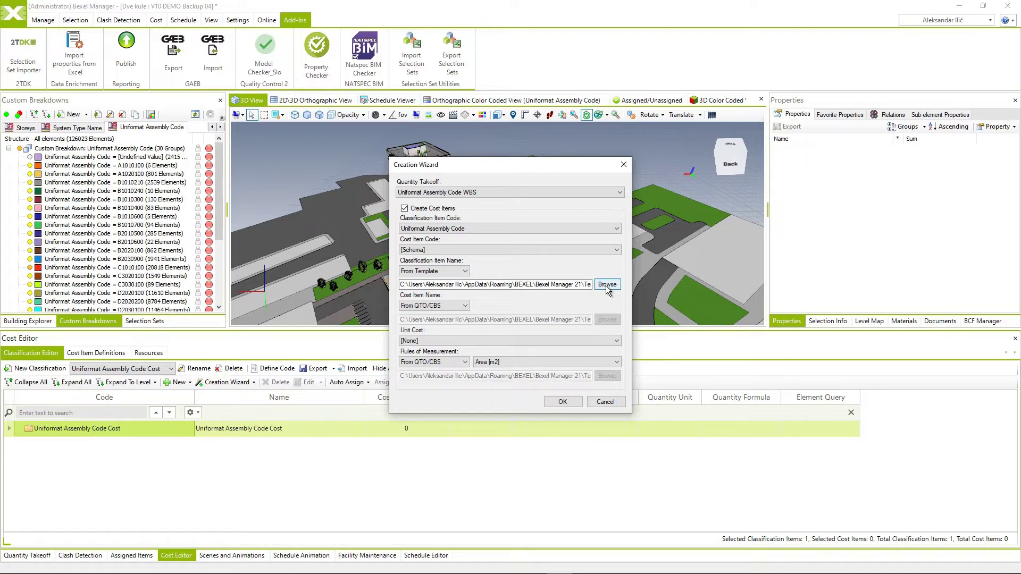
{"action": "left_click", "coordinate": [607, 285]}
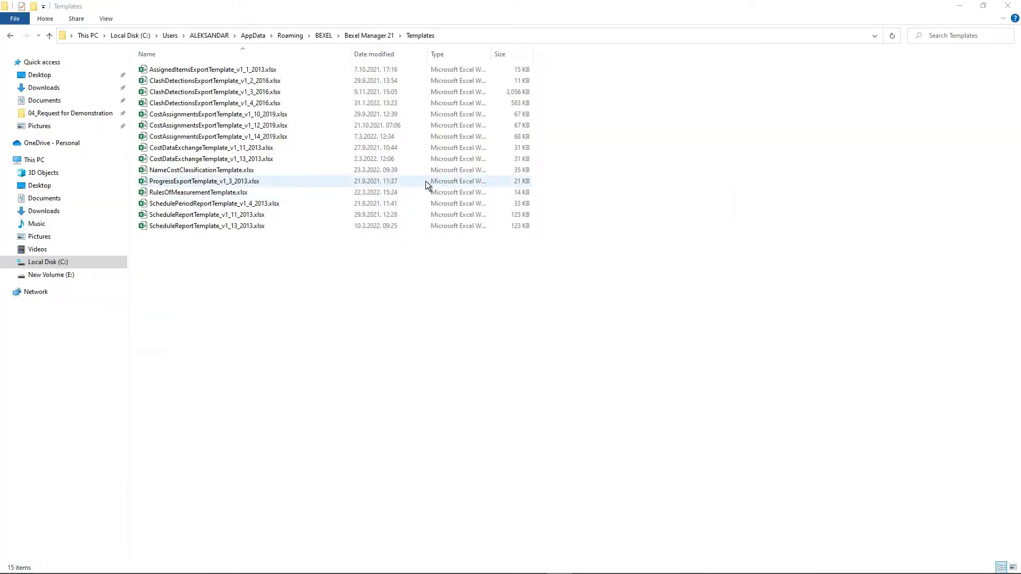
- Open the NameCostClassificationTemplate workbook in Excel and examine its Code, Name and Description columns
{"action": "left_click", "coordinate": [190, 173]}
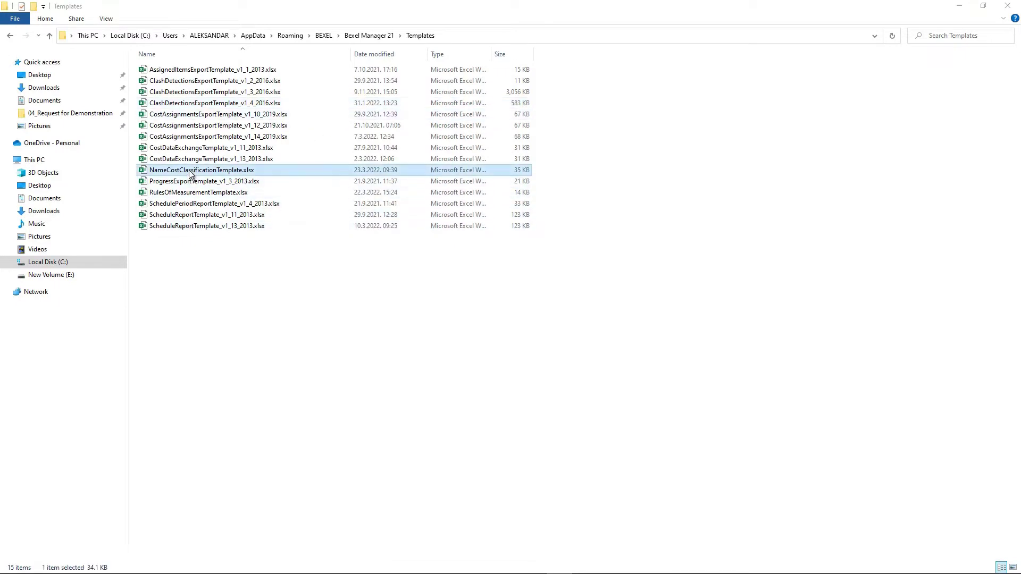
{"action": "right_click", "coordinate": [190, 173]}
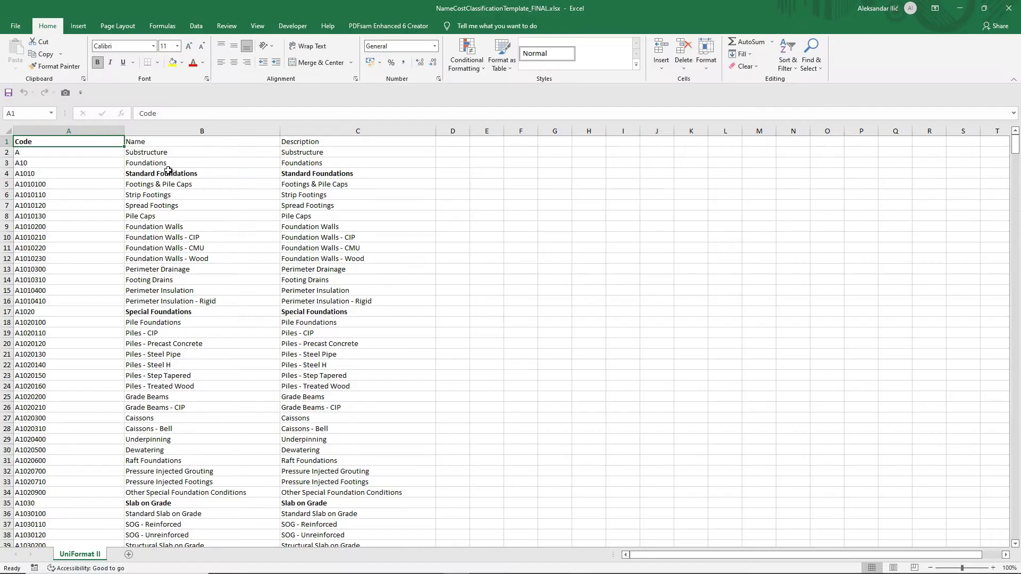
{"action": "left_click", "coordinate": [91, 131]}
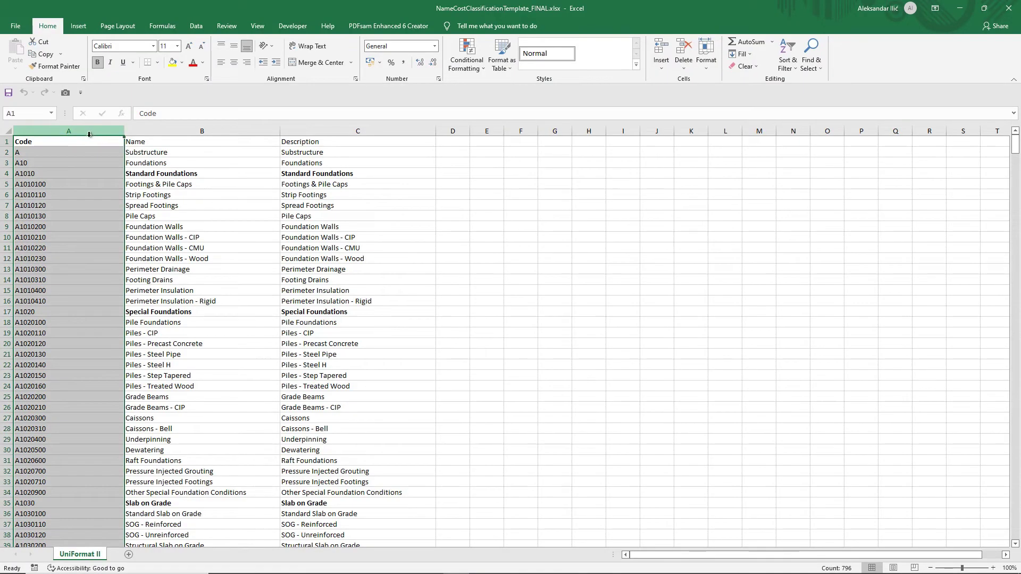
{"action": "left_click", "coordinate": [146, 132]}
{"action": "left_click", "coordinate": [312, 133]}
{"action": "left_click", "coordinate": [206, 202]}
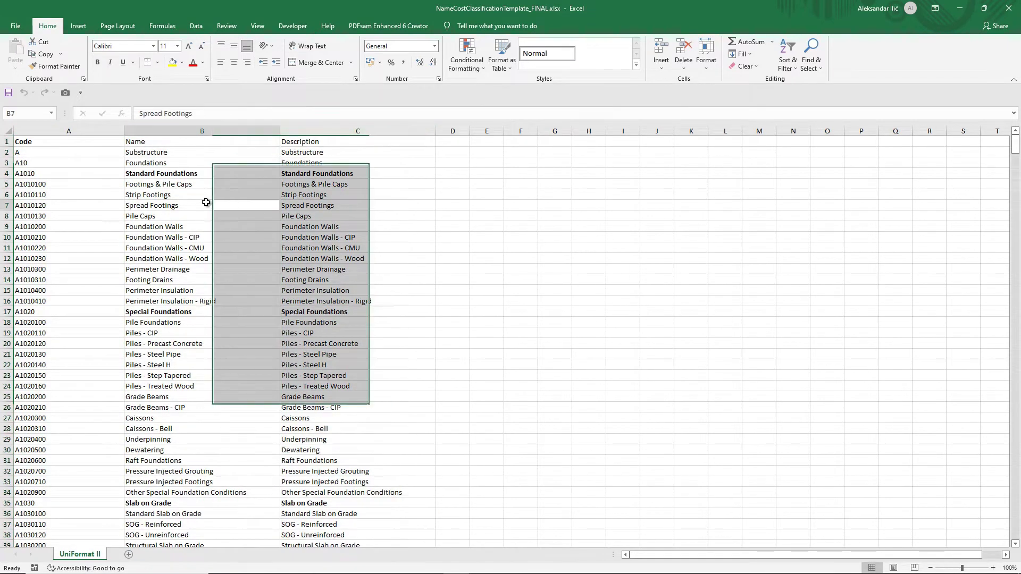
{"action": "left_click", "coordinate": [53, 145]}
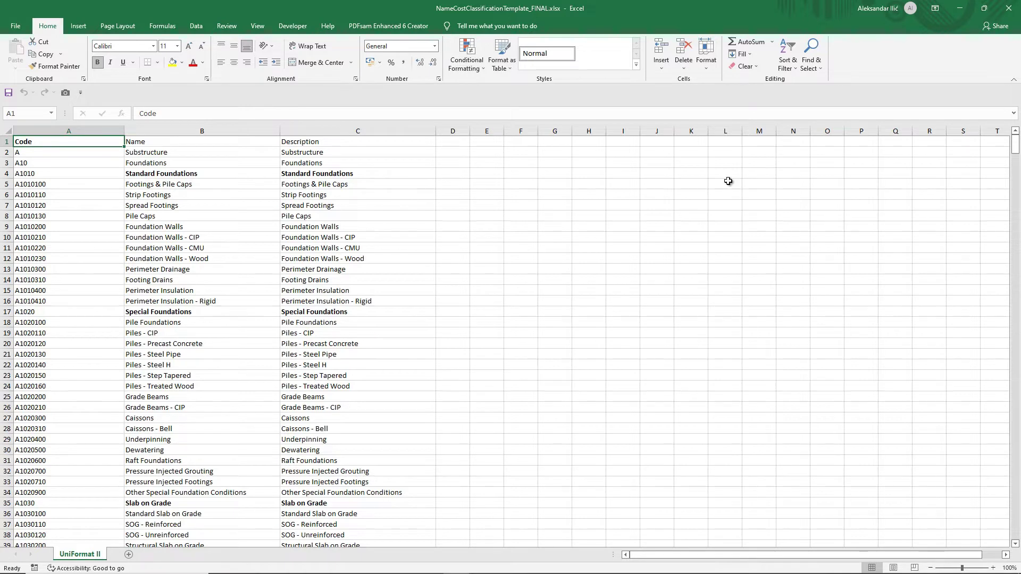
- Close the naming template workbook, then keep the cost item name as From QTO/CBS and the unit cost as [None]
{"action": "left_click", "coordinate": [1006, 9]}
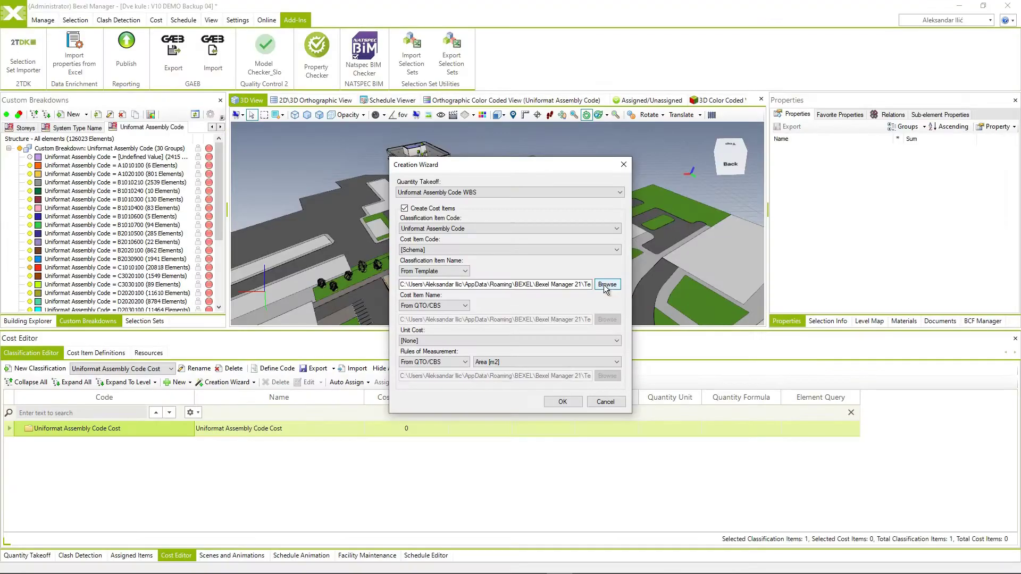
{"action": "left_click", "coordinate": [467, 307]}
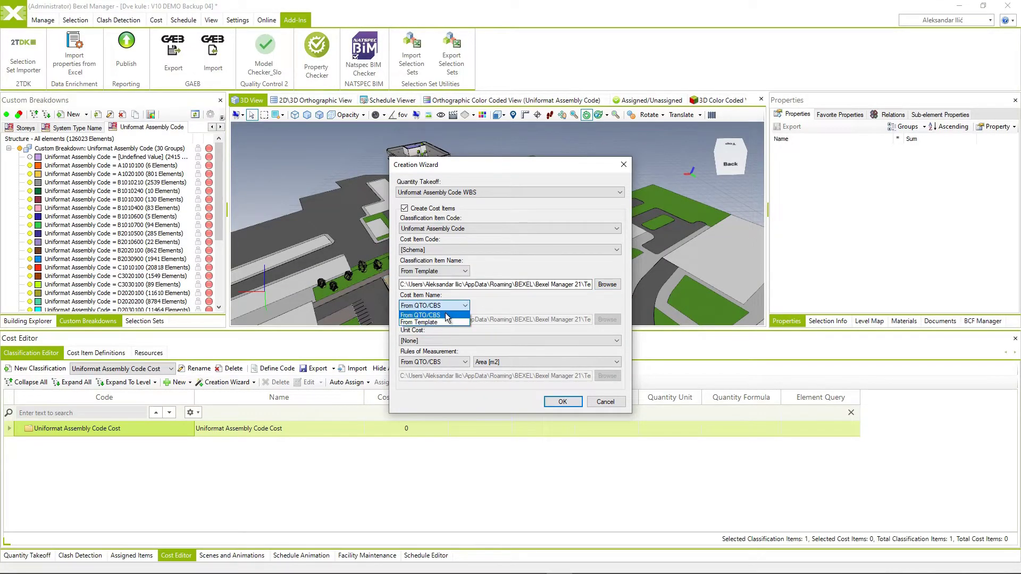
{"action": "left_click", "coordinate": [447, 316]}
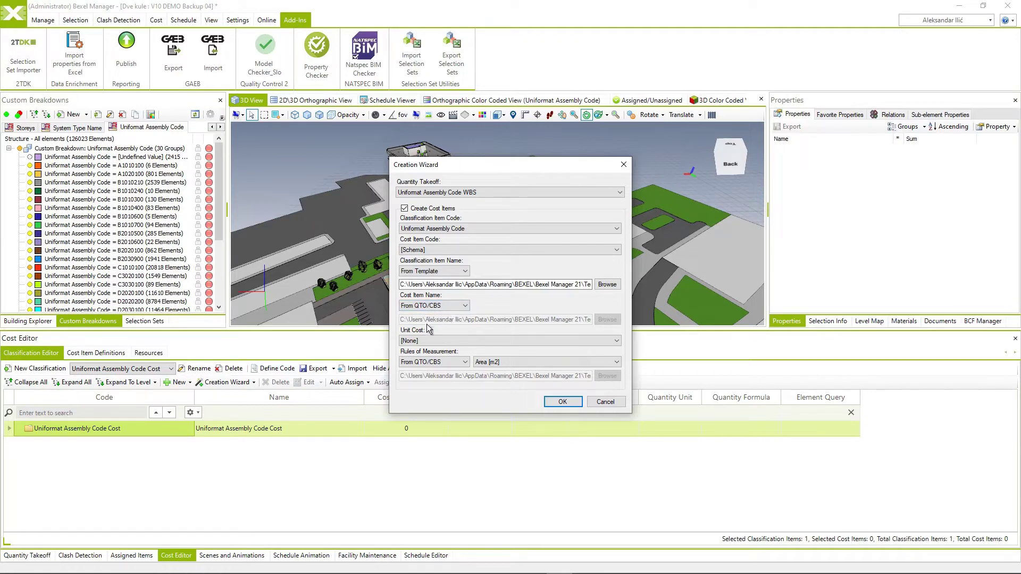
{"action": "left_click", "coordinate": [431, 341]}
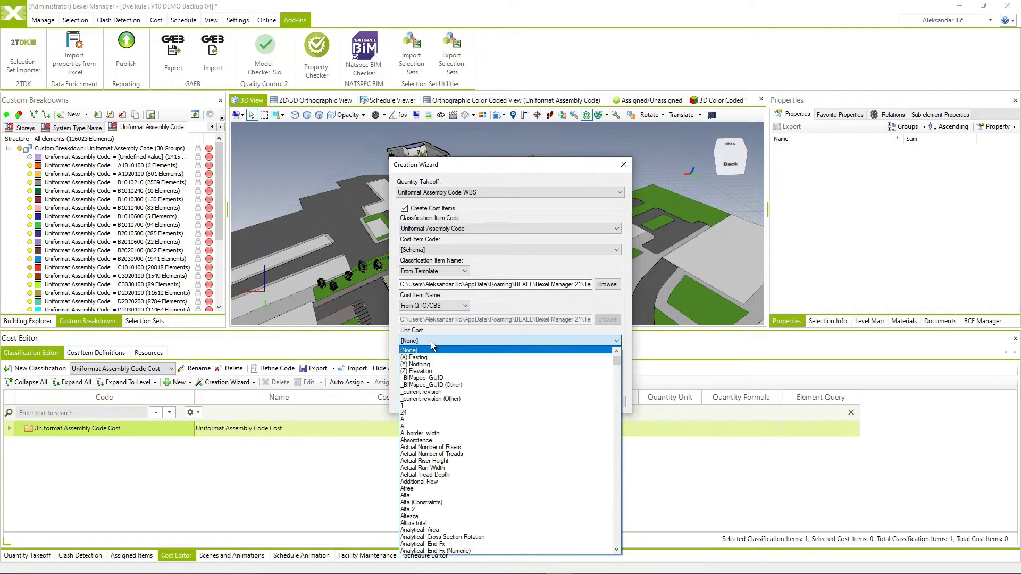
{"action": "left_click", "coordinate": [431, 341]}
- Set the rules of measurement to From QTO/CBS with Area [m2], reviewing the other source and quantity options
{"action": "left_click", "coordinate": [438, 364]}
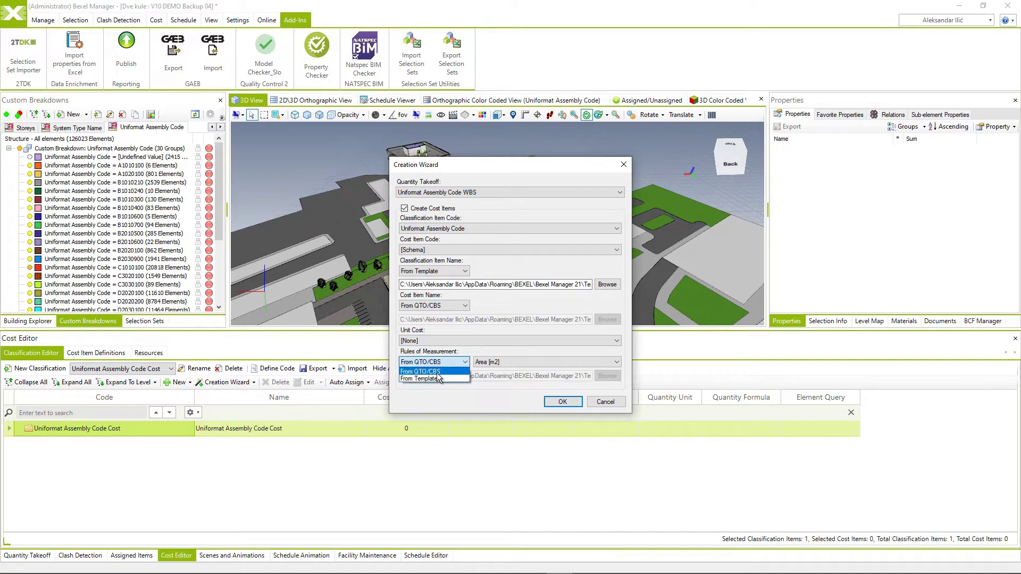
{"action": "left_click", "coordinate": [438, 370]}
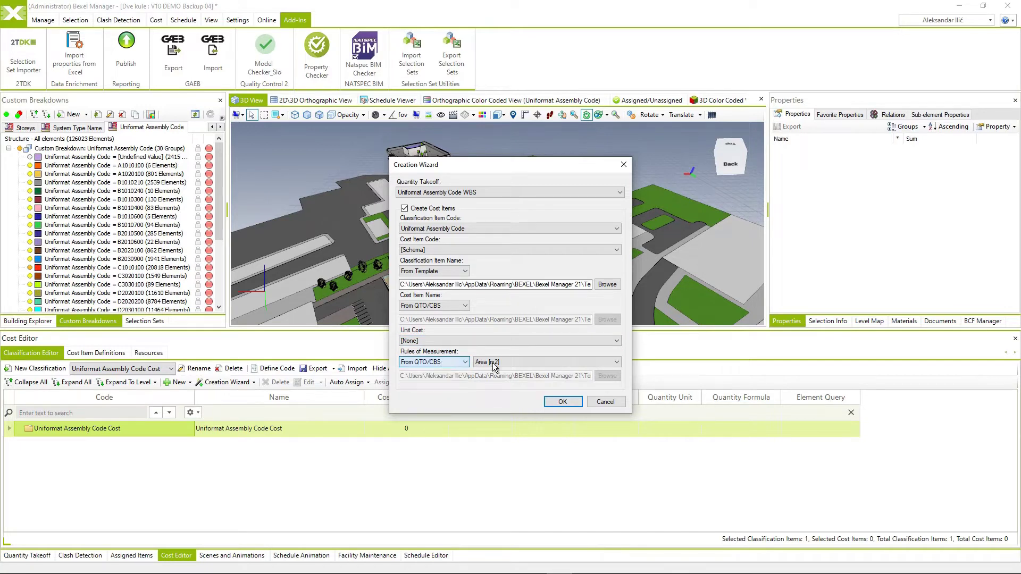
{"action": "left_click", "coordinate": [518, 361]}
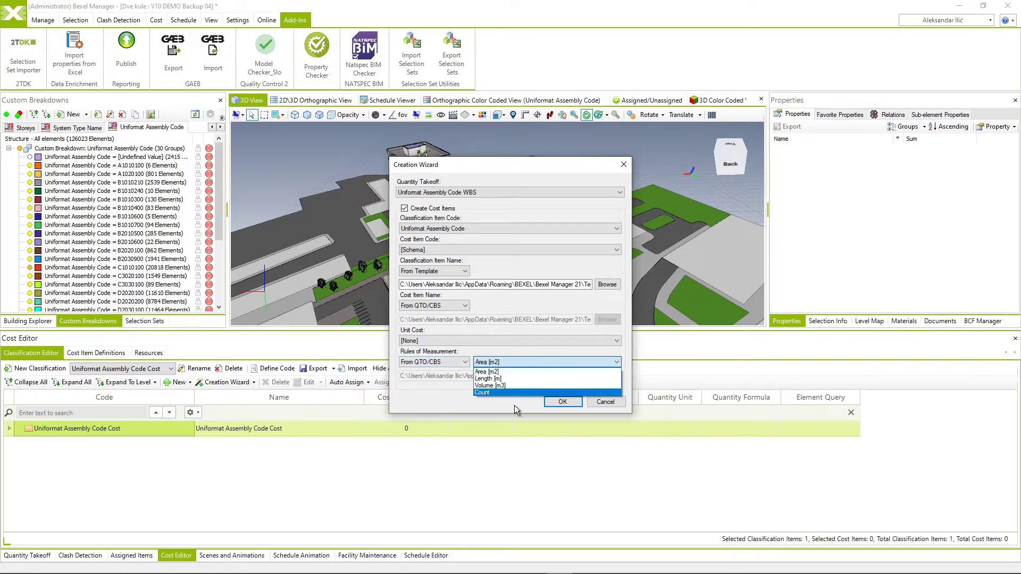
{"action": "left_click", "coordinate": [466, 362]}
{"action": "left_click", "coordinate": [466, 362]}
{"action": "left_click", "coordinate": [456, 371]}
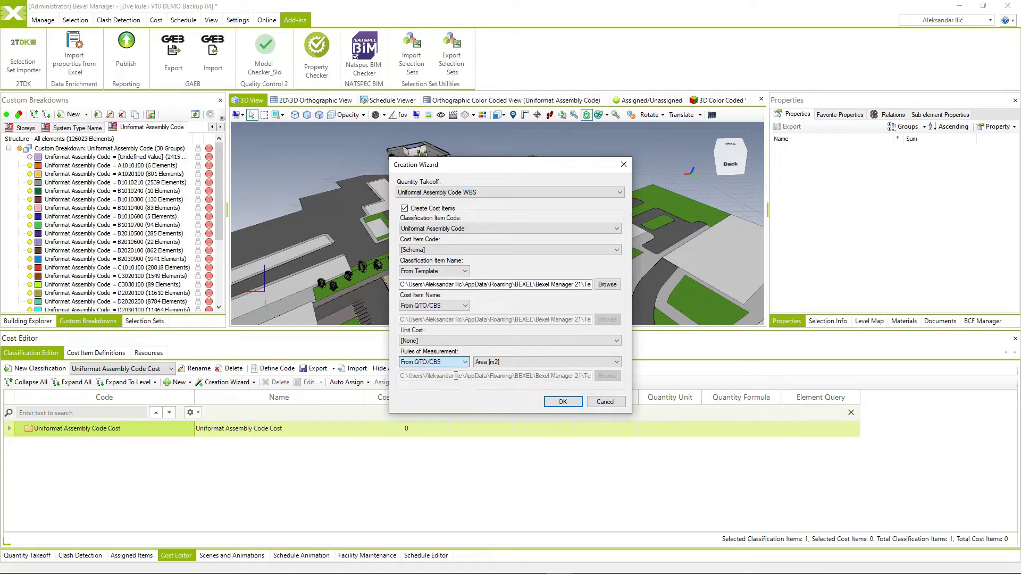
{"action": "key", "text": "Up"}
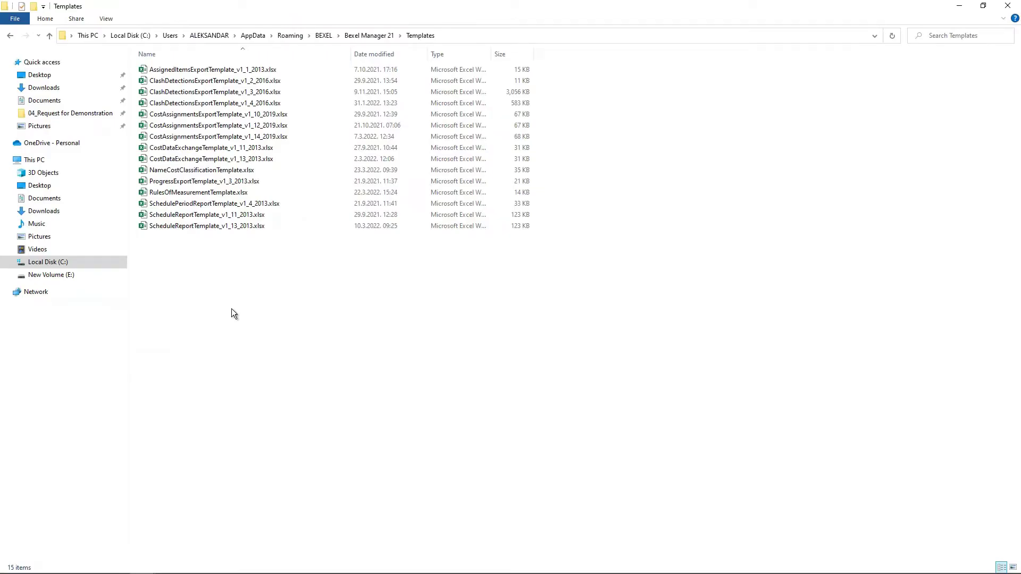
- Open the RulesOfMeasurementTemplate workbook from the Templates folder in Excel and examine its Category column
{"action": "double_click", "coordinate": [202, 192]}
{"action": "right_click", "coordinate": [202, 193]}
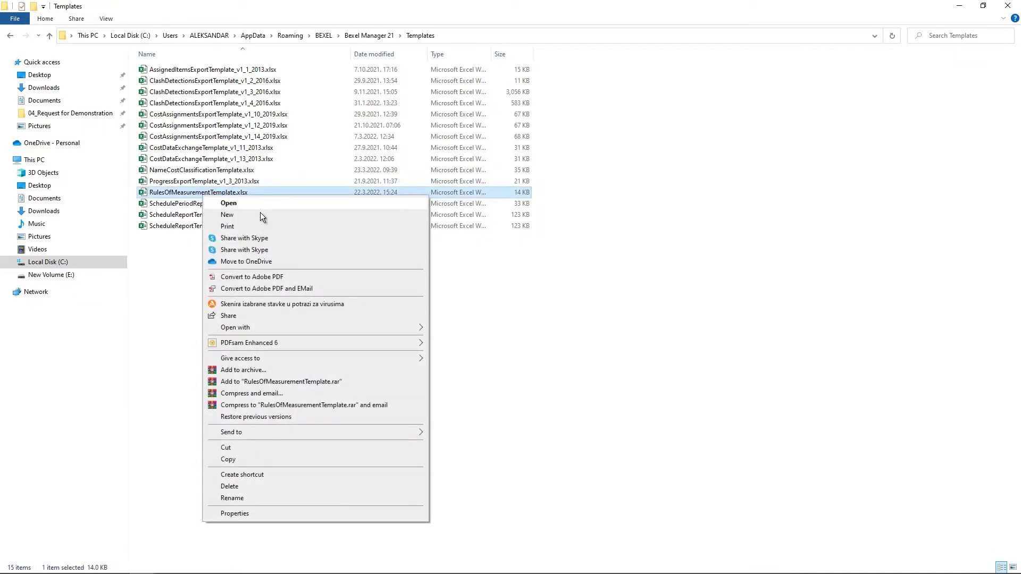
{"action": "left_click", "coordinate": [251, 202]}
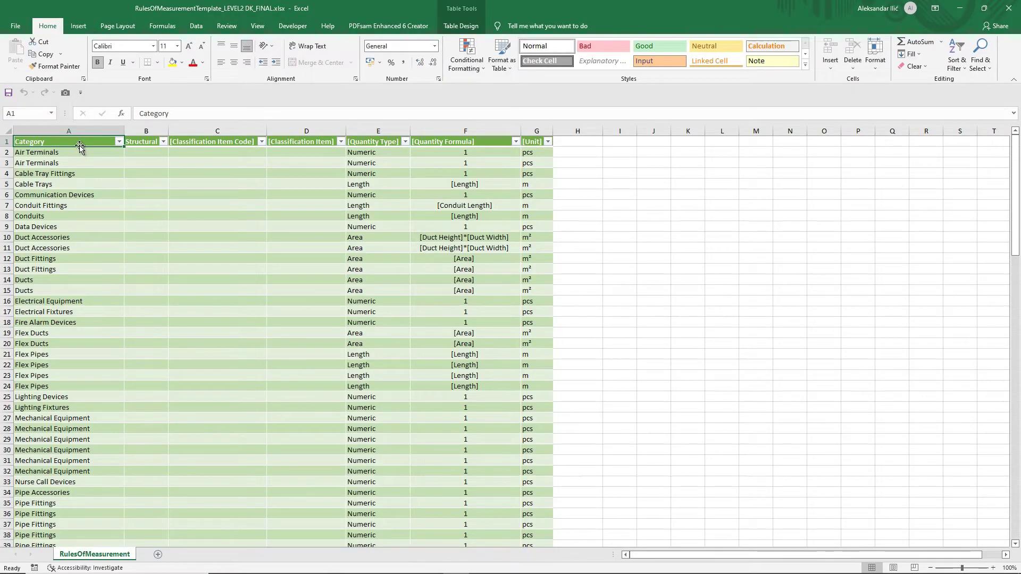
{"action": "left_click", "coordinate": [82, 139]}
{"action": "scroll", "coordinate": [103, 225], "scroll_direction": "down", "scroll_amount": 1}
{"action": "scroll", "coordinate": [103, 226], "scroll_direction": "down", "scroll_amount": 6}
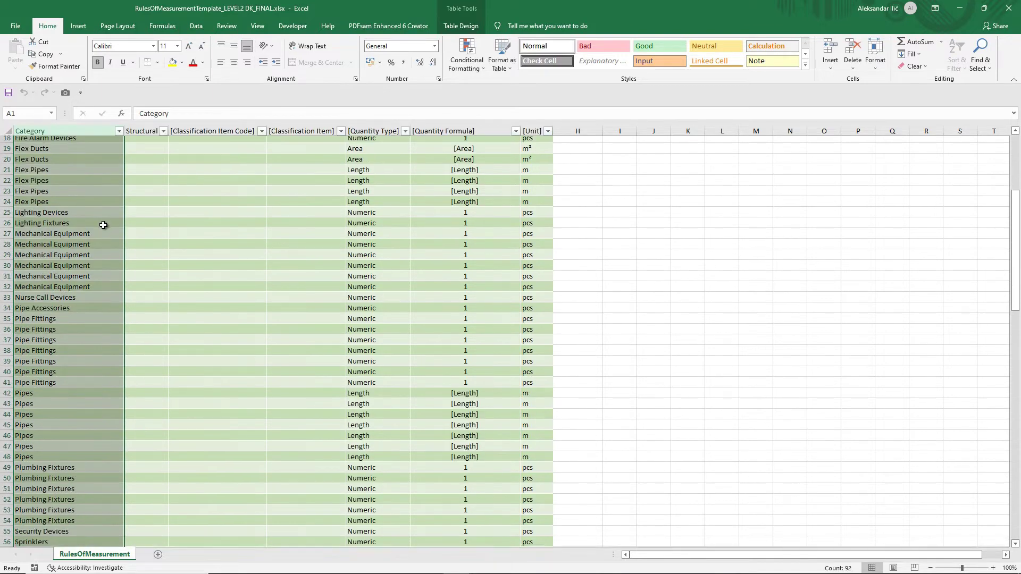
{"action": "scroll", "coordinate": [103, 226], "scroll_direction": "up", "scroll_amount": 7}
{"action": "left_click", "coordinate": [252, 259]}
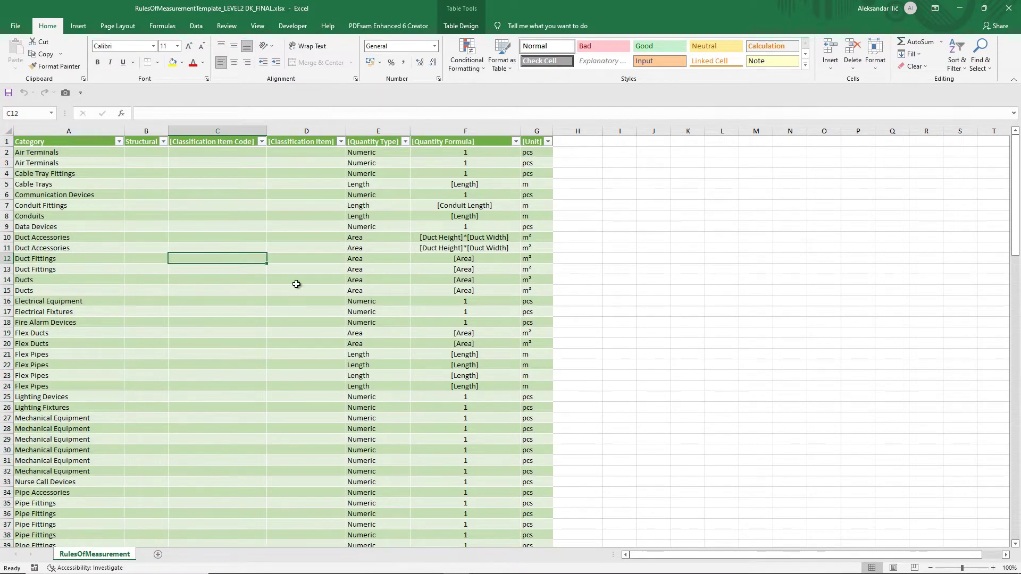
{"action": "scroll", "coordinate": [298, 285], "scroll_direction": "down", "scroll_amount": 1}
{"action": "scroll", "coordinate": [337, 283], "scroll_direction": "up", "scroll_amount": 1}
- Examine the quantity types, formulas, units and concrete work sub-items listed for each category in the rules of measurement
{"action": "scroll", "coordinate": [142, 205], "scroll_direction": "down", "scroll_amount": 4}
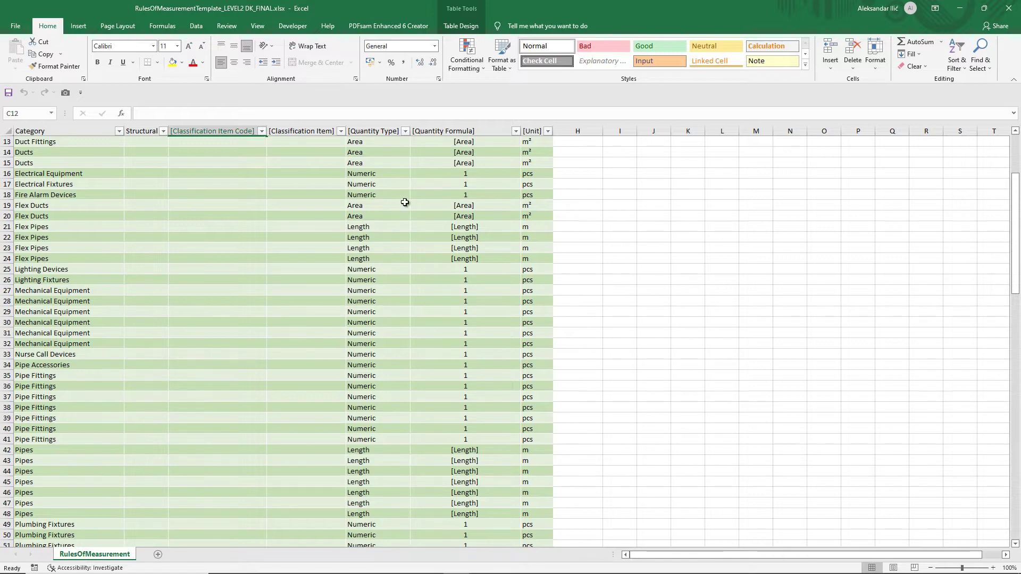
{"action": "scroll", "coordinate": [508, 251], "scroll_direction": "down", "scroll_amount": 13}
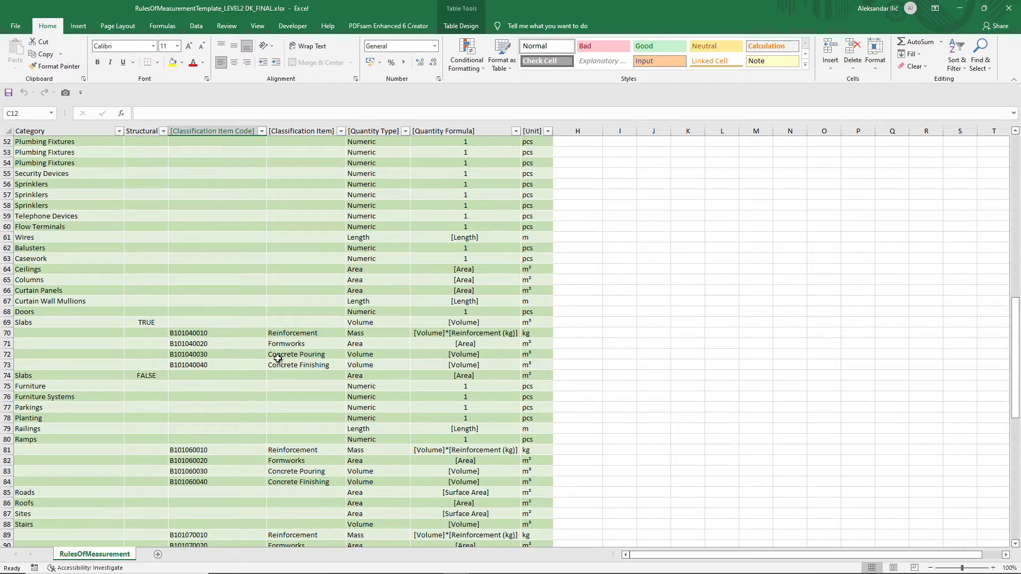
{"action": "scroll", "coordinate": [285, 361], "scroll_direction": "down", "scroll_amount": 4}
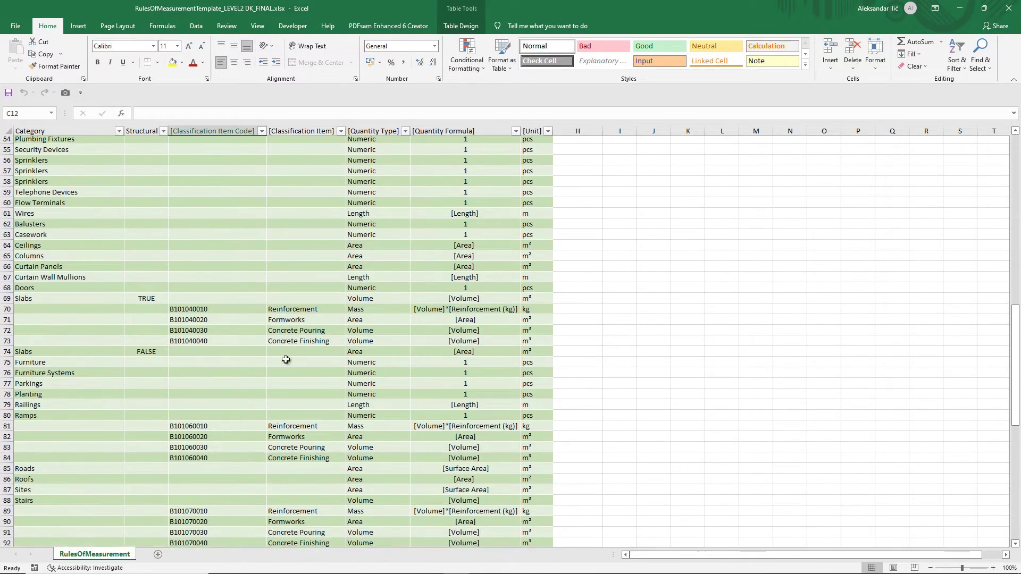
{"action": "scroll", "coordinate": [293, 347], "scroll_direction": "down", "scroll_amount": 9}
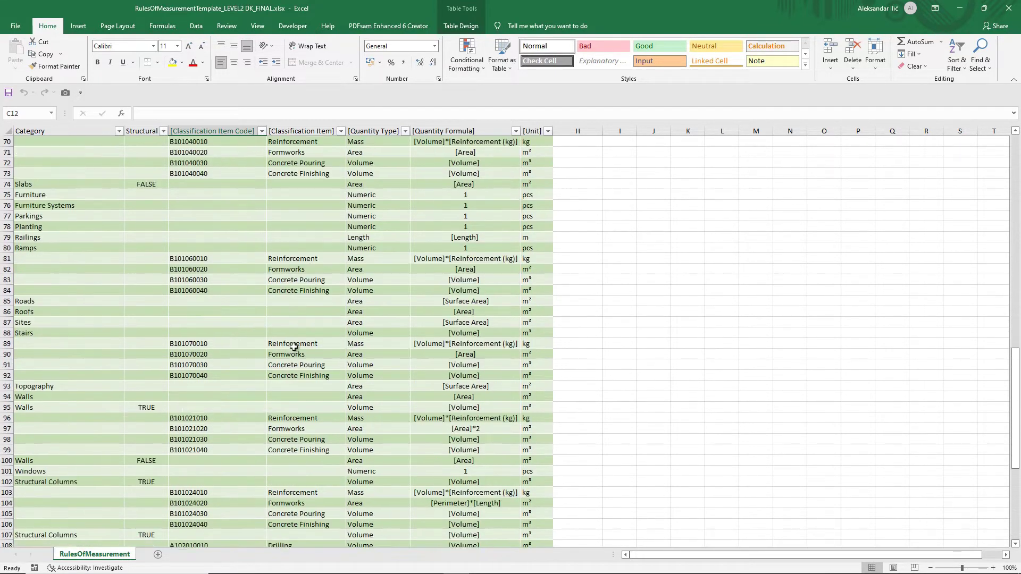
{"action": "scroll", "coordinate": [293, 346], "scroll_direction": "down", "scroll_amount": 1}
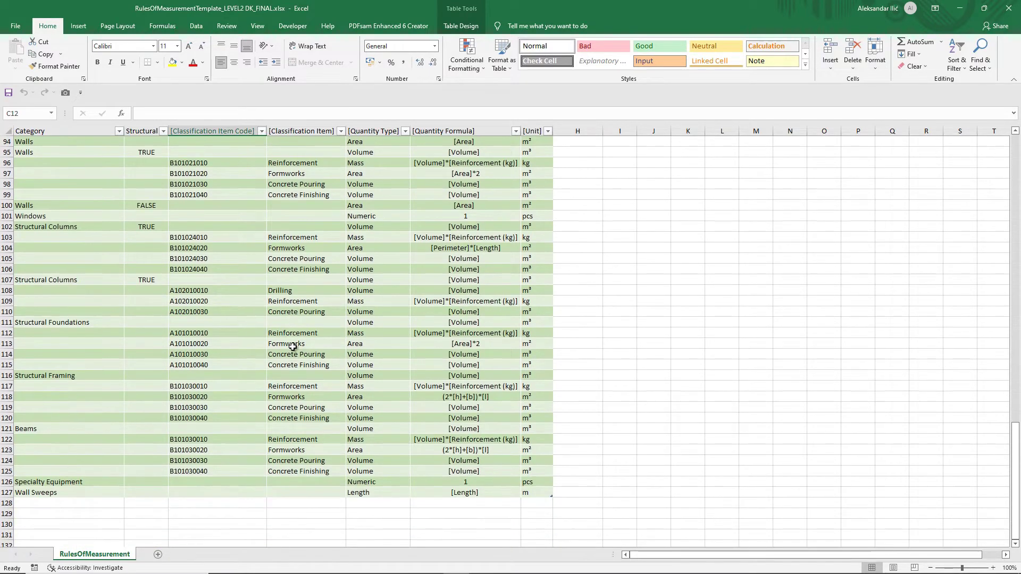
{"action": "scroll", "coordinate": [293, 346], "scroll_direction": "up", "scroll_amount": 8}
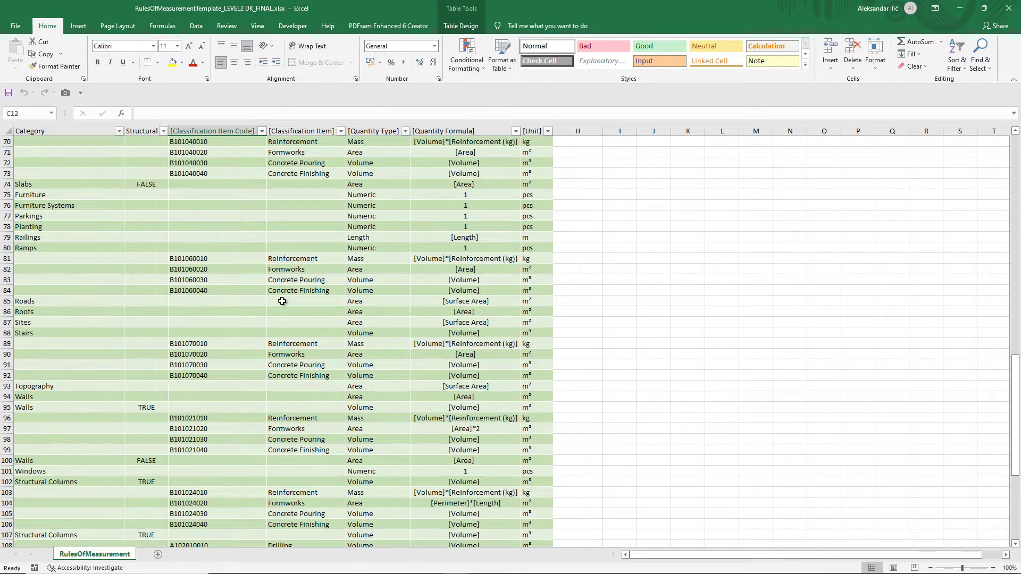
{"action": "scroll", "coordinate": [287, 314], "scroll_direction": "up", "scroll_amount": 8}
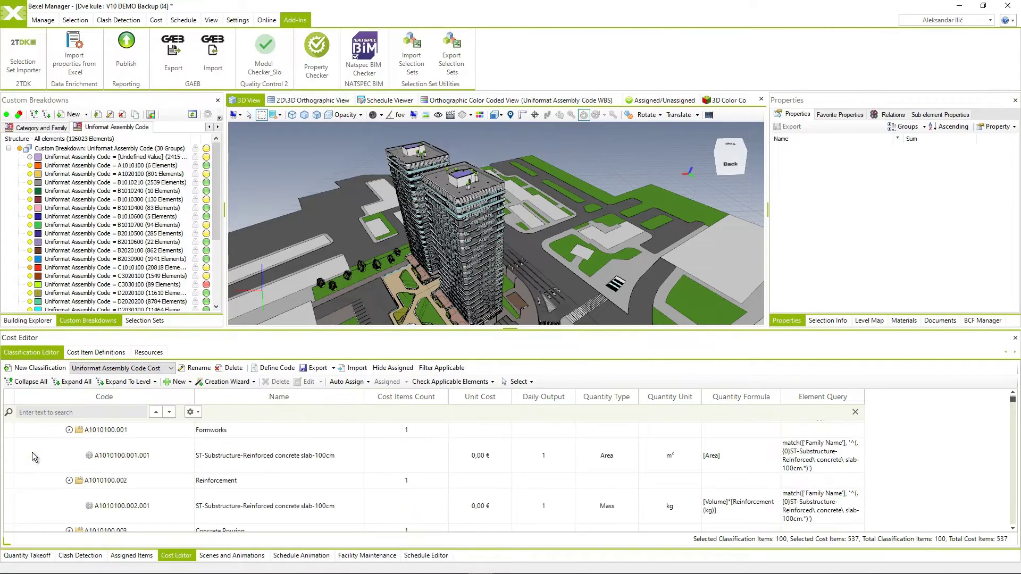
- Expand the Uniformat Assembly Code Cost classification to Level 1 in Bexel Manager and widen the Element Query column
{"action": "scroll", "coordinate": [32, 452], "scroll_direction": "up", "scroll_amount": 3}
{"action": "left_click", "coordinate": [128, 381]}
{"action": "left_click", "coordinate": [138, 397]}
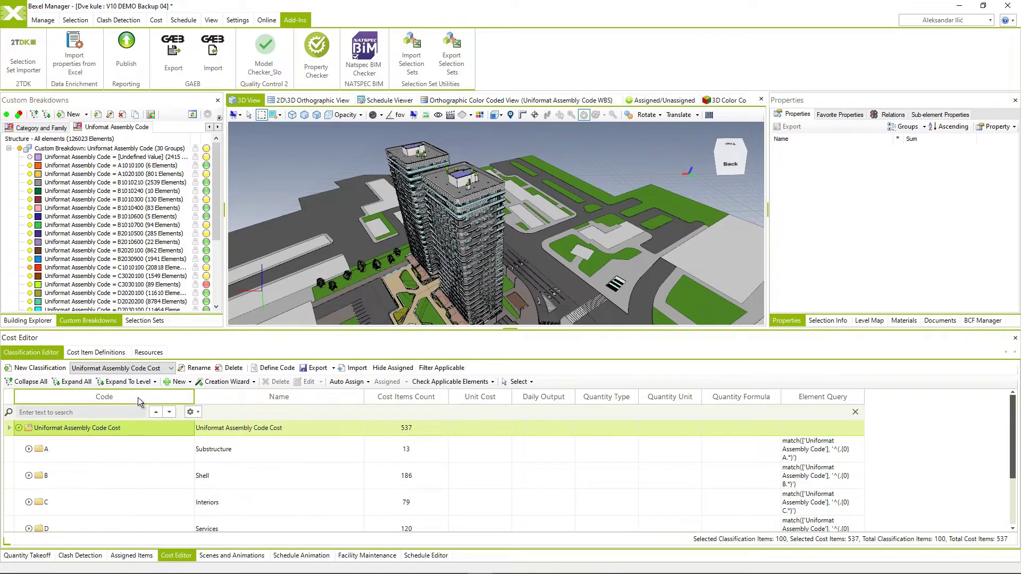
{"action": "scroll", "coordinate": [152, 451], "scroll_direction": "down", "scroll_amount": 2}
{"action": "scroll", "coordinate": [151, 453], "scroll_direction": "up", "scroll_amount": 2}
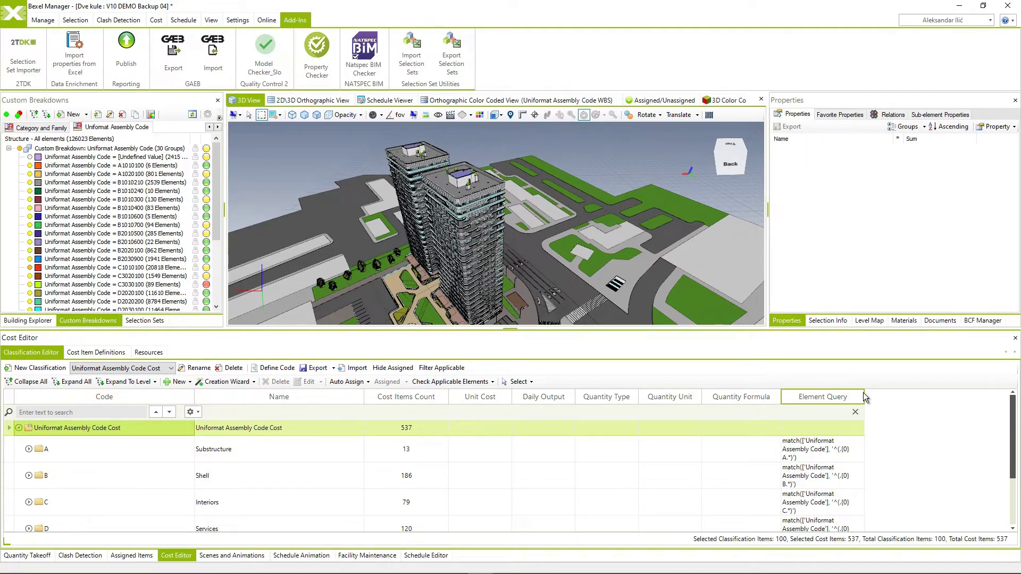
{"action": "left_click_drag", "start_coordinate": [864, 397], "coordinate": [963, 394]}
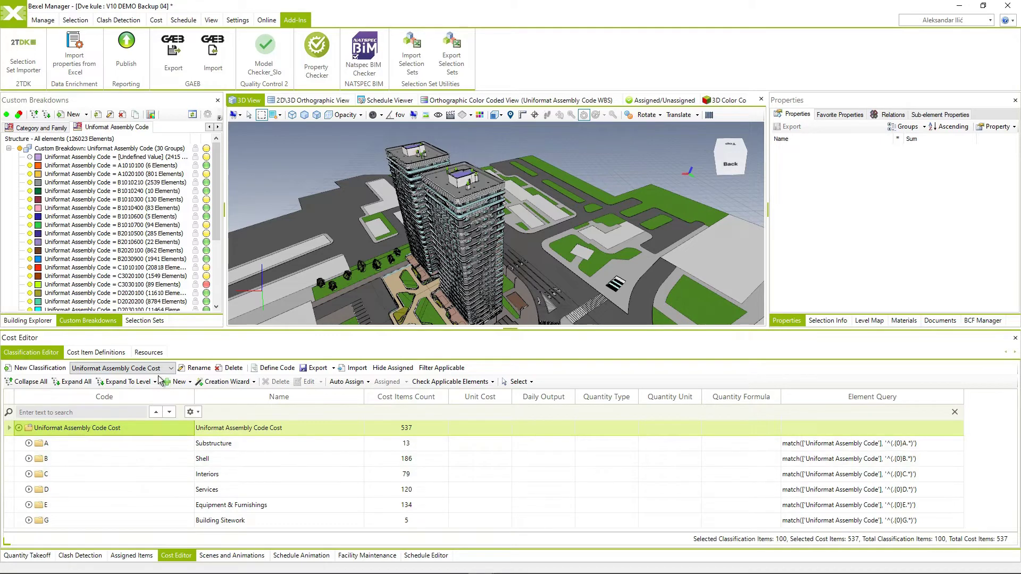
- Expand the classification to Level 2 and look through its groups down to Equipment & Furnishings
{"action": "left_click", "coordinate": [128, 382]}
{"action": "left_click", "coordinate": [135, 404]}
{"action": "scroll", "coordinate": [135, 483], "scroll_direction": "down", "scroll_amount": 2}
{"action": "scroll", "coordinate": [136, 483], "scroll_direction": "down", "scroll_amount": 5}
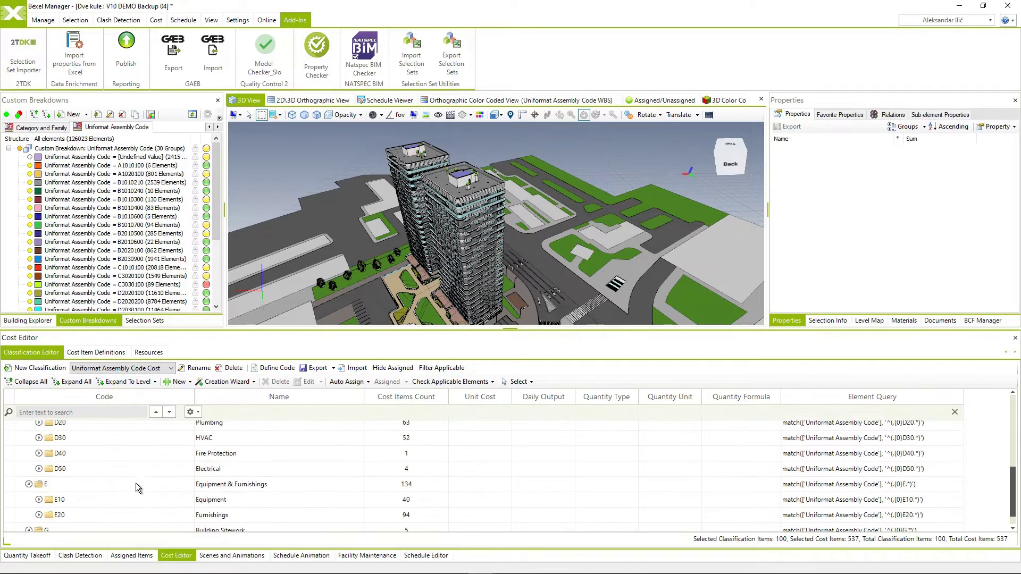
{"action": "scroll", "coordinate": [136, 482], "scroll_direction": "up", "scroll_amount": 7}
- Expand the classification to Level 5 and review the work items under Footings & Pile Caps and Bearing Walls - CIP
{"action": "left_click", "coordinate": [127, 382]}
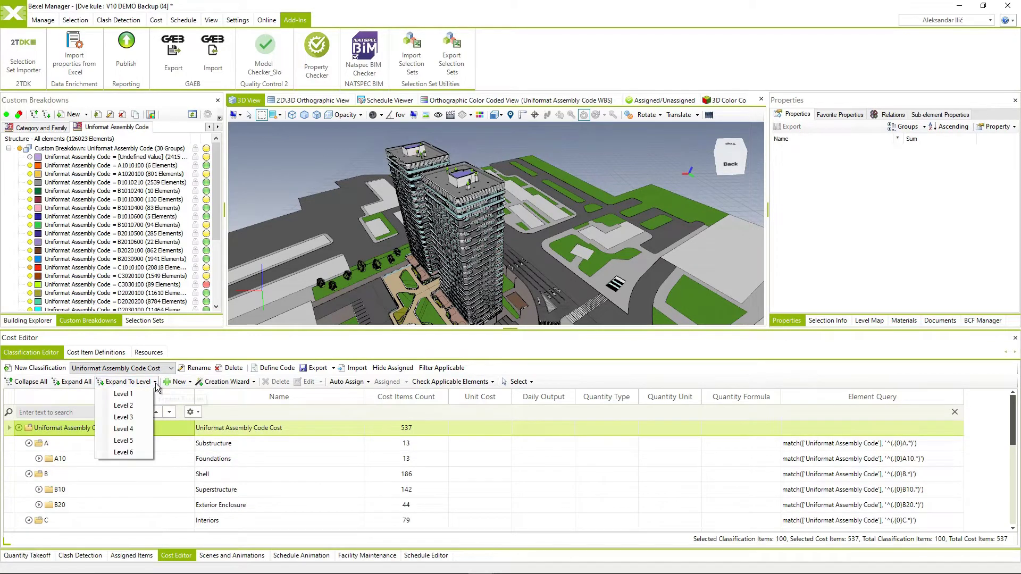
{"action": "left_click", "coordinate": [125, 440]}
{"action": "scroll", "coordinate": [151, 475], "scroll_direction": "down", "scroll_amount": 4}
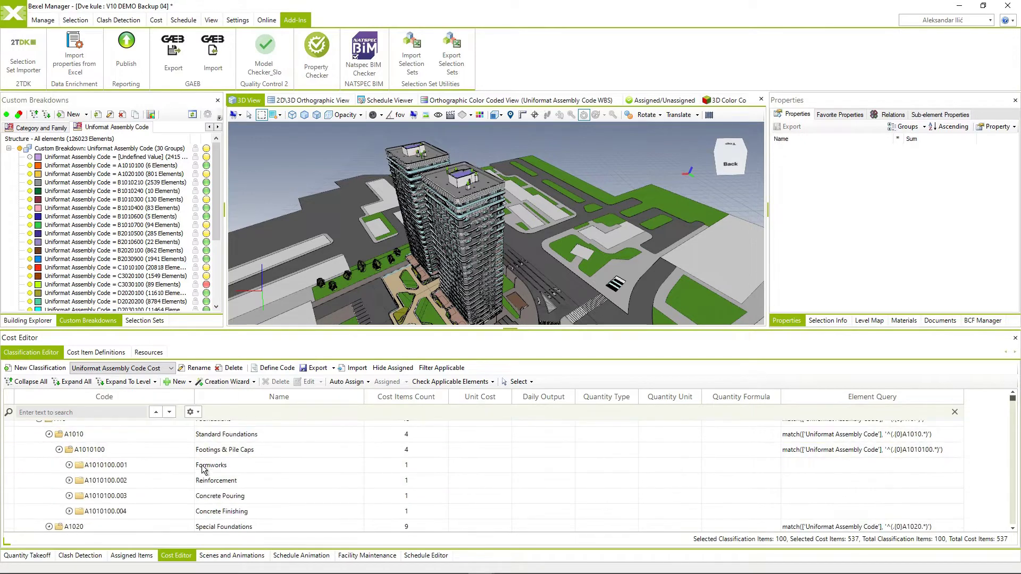
{"action": "scroll", "coordinate": [160, 484], "scroll_direction": "down", "scroll_amount": 1}
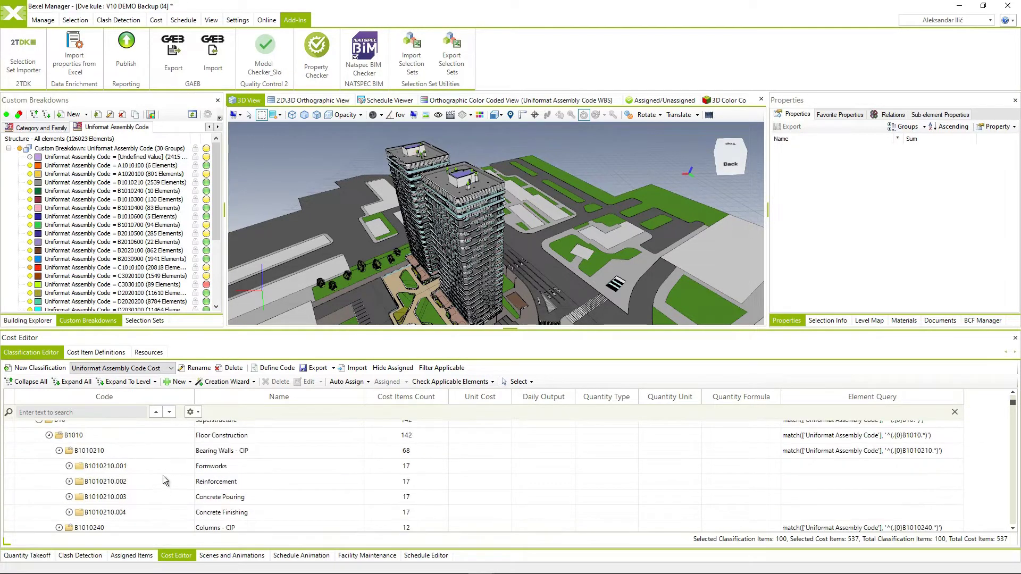
- Expand the Formworks item B1010210.001 and inspect cost item B1010210.001.002 in the Cost Item Editor without changing it
{"action": "double_click", "coordinate": [157, 468]}
{"action": "scroll", "coordinate": [147, 486], "scroll_direction": "down", "scroll_amount": 5}
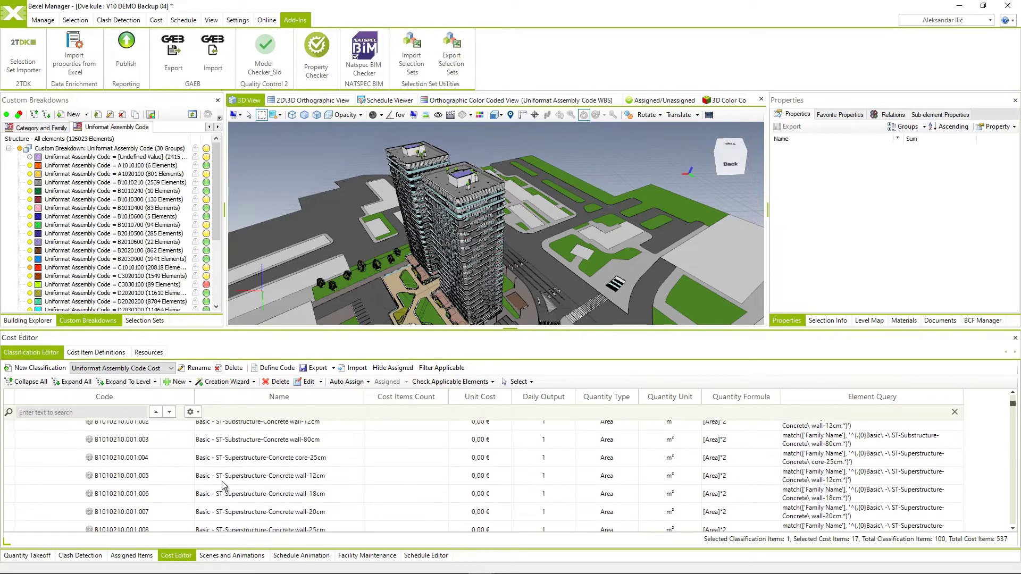
{"action": "scroll", "coordinate": [224, 486], "scroll_direction": "up", "scroll_amount": 5}
{"action": "left_click", "coordinate": [161, 463]}
{"action": "double_click", "coordinate": [161, 463]}
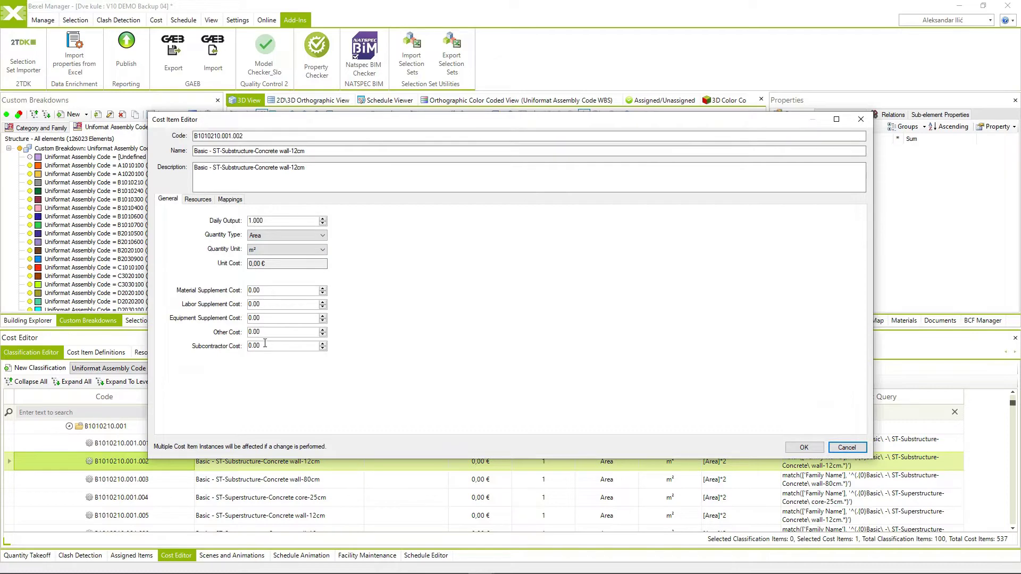
{"action": "left_click", "coordinate": [847, 448]}
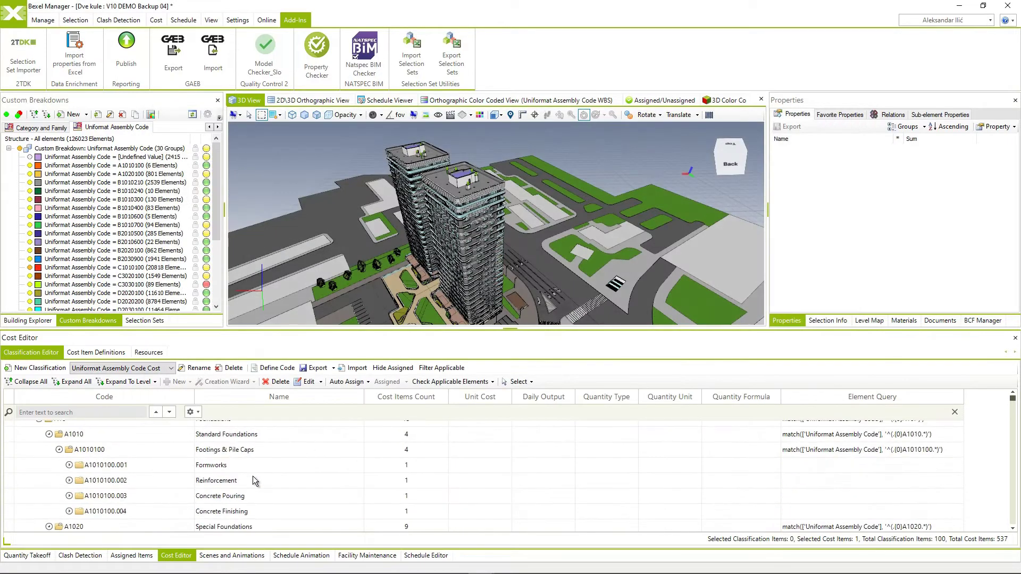
- Export the whole classification to the Excel file Uniformat Assembly Code Cost Export.xlsx and examine its cost columns
{"action": "scroll", "coordinate": [254, 476], "scroll_direction": "up", "scroll_amount": 2}
{"action": "left_click", "coordinate": [232, 431]}
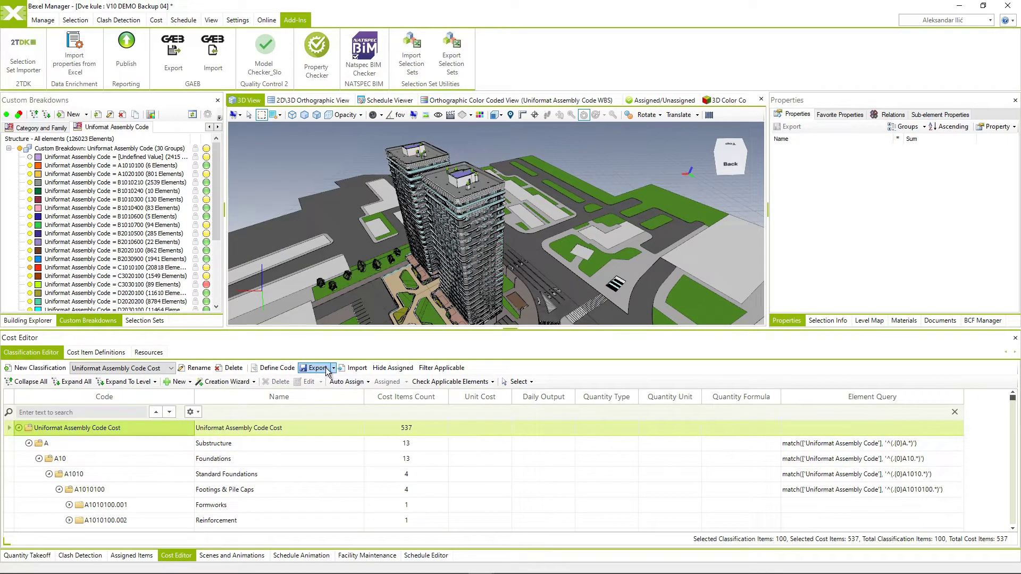
{"action": "left_click", "coordinate": [326, 369]}
{"action": "left_click", "coordinate": [179, 419]}
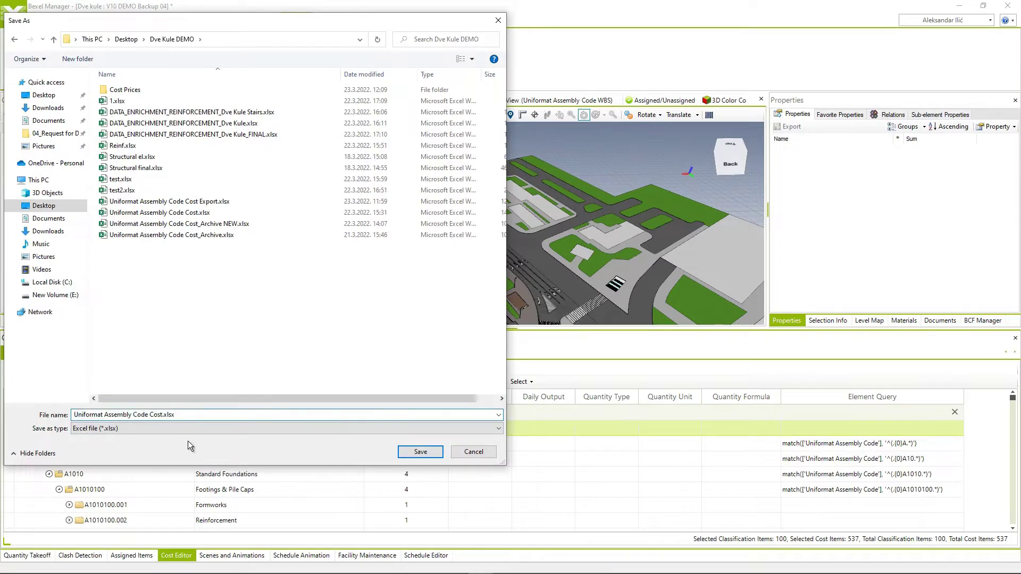
{"action": "type", "text": "Export"}
{"action": "key", "text": "Return"}
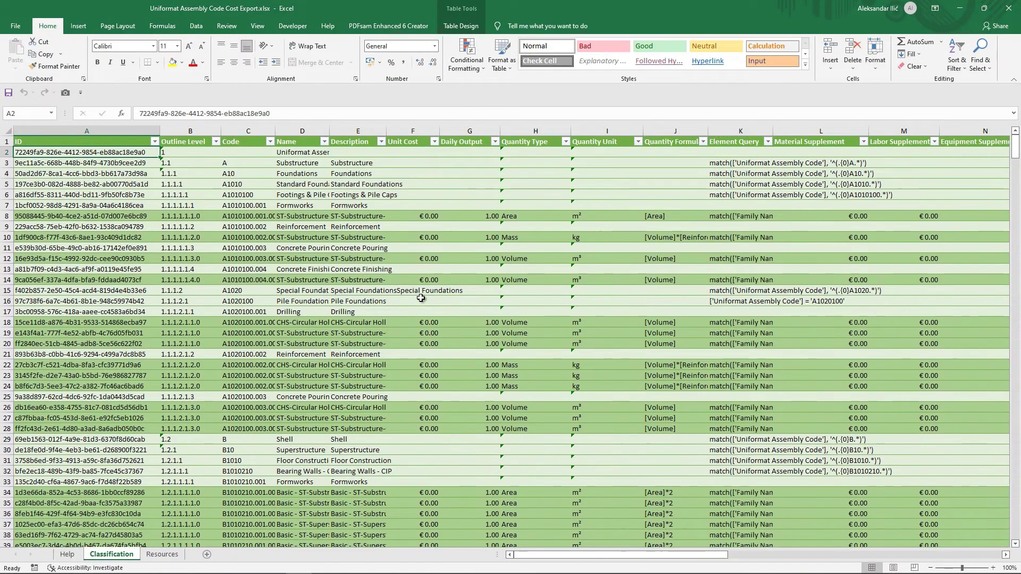
{"action": "left_click_drag", "start_coordinate": [636, 556], "coordinate": [715, 556]}
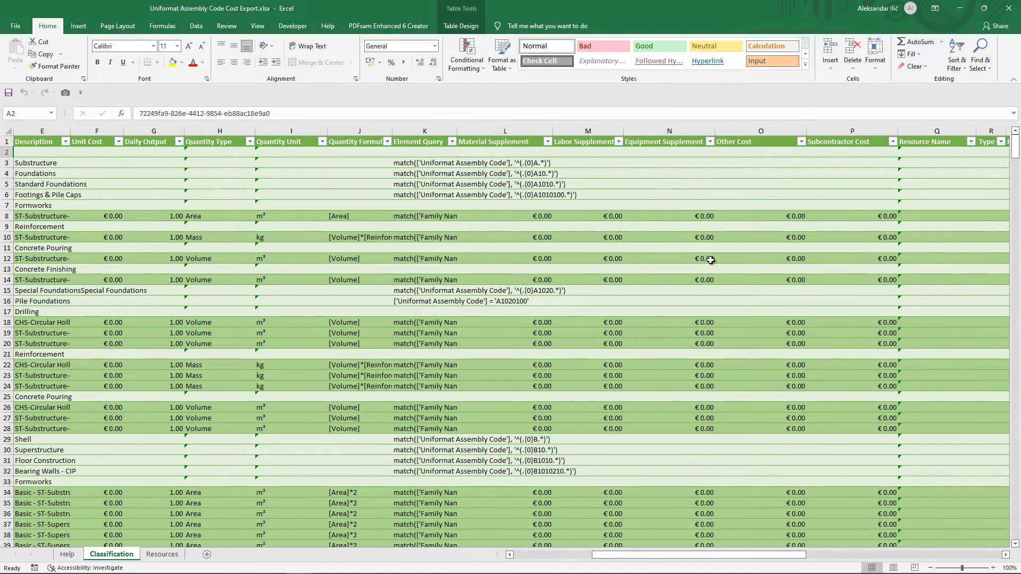
{"action": "scroll", "coordinate": [611, 287], "scroll_direction": "down", "scroll_amount": 6}
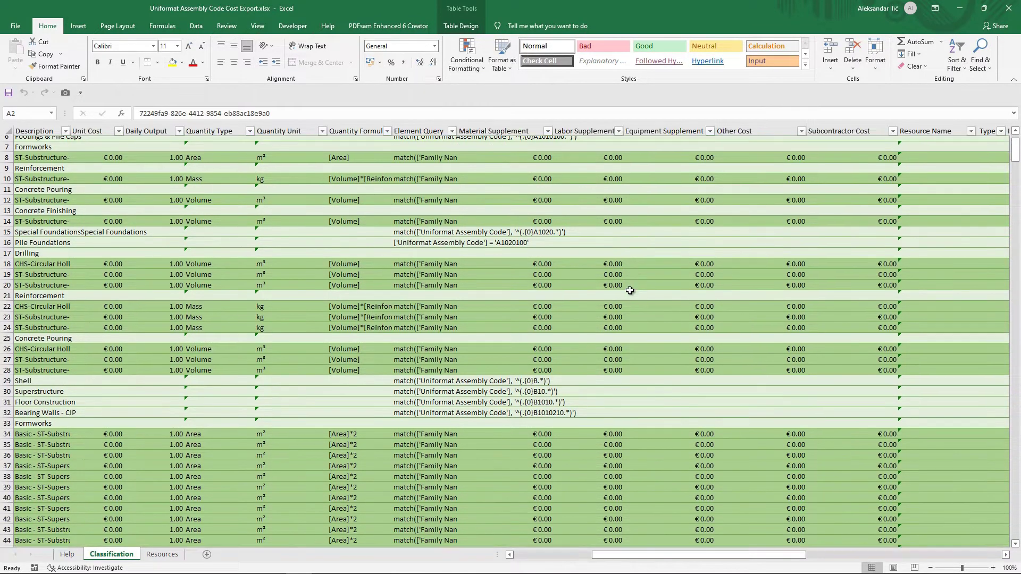
- Look over the exported Classification sheet from the ID column through the quantity and cost columns
{"action": "scroll", "coordinate": [630, 291], "scroll_direction": "up", "scroll_amount": 6}
{"action": "scroll", "coordinate": [760, 545], "scroll_direction": "left", "scroll_amount": 2}
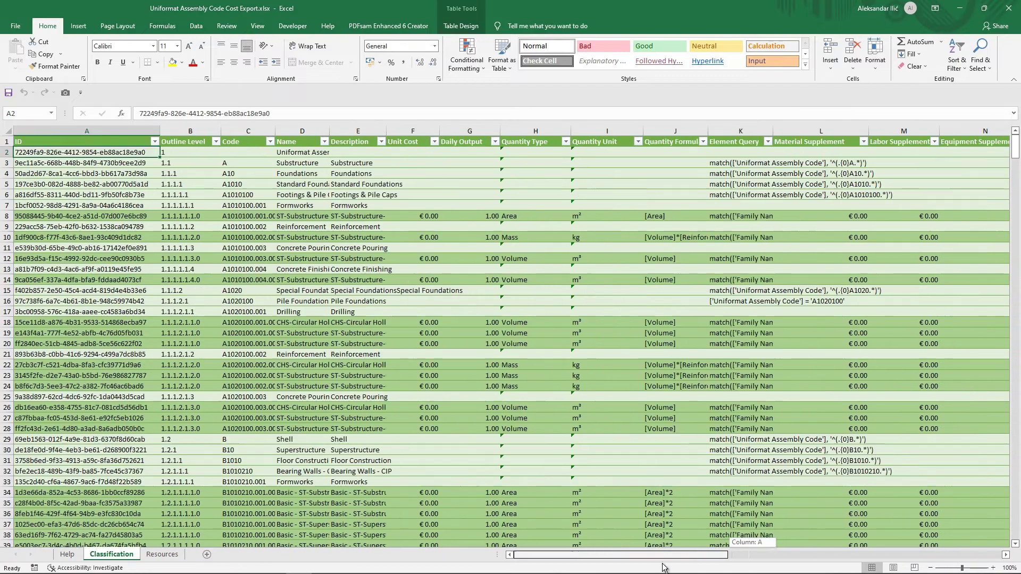
{"action": "scroll", "coordinate": [404, 436], "scroll_direction": "down", "scroll_amount": 1}
{"action": "scroll", "coordinate": [228, 522], "scroll_direction": "up", "scroll_amount": 1}
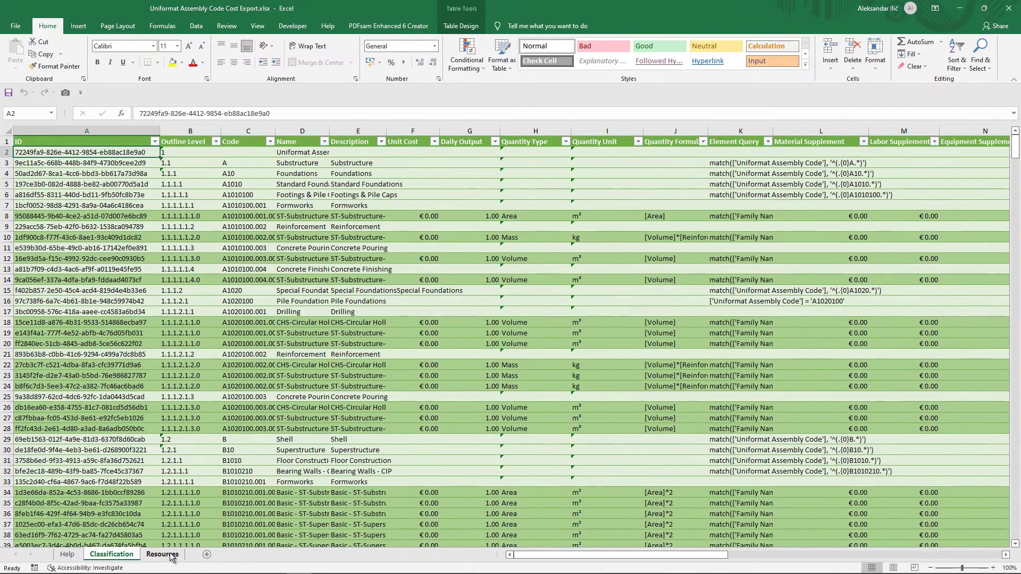
{"action": "left_click", "coordinate": [162, 554]}
{"action": "left_click", "coordinate": [110, 554]}
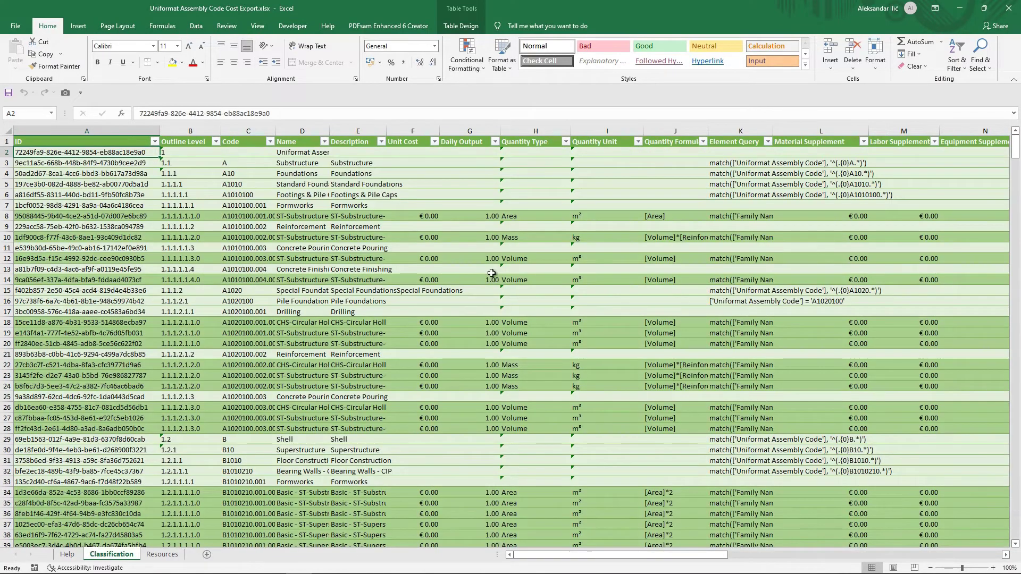
{"action": "scroll", "coordinate": [540, 323], "scroll_direction": "down", "scroll_amount": 5}
{"action": "scroll", "coordinate": [540, 323], "scroll_direction": "up", "scroll_amount": 5}
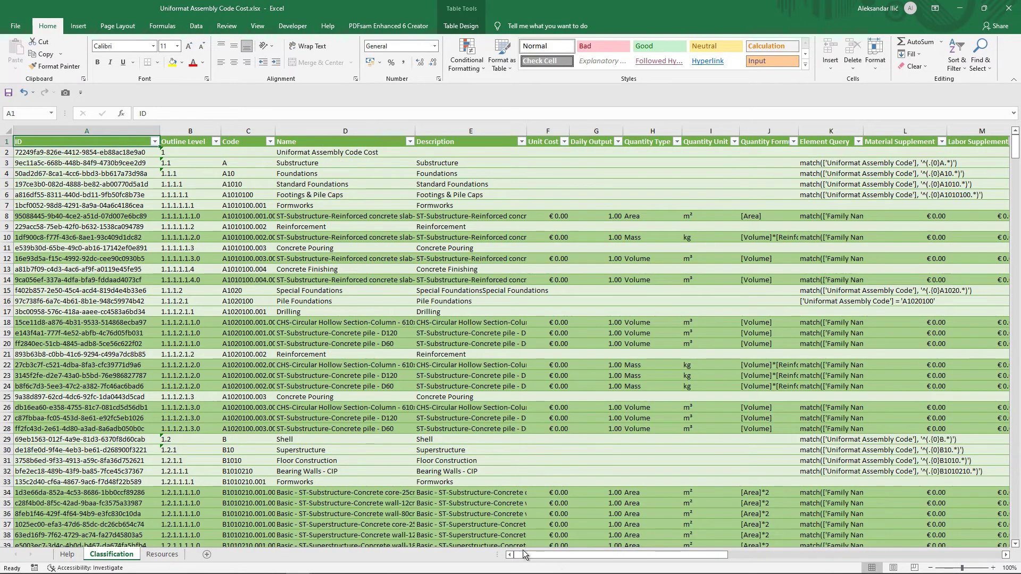
- Review the Other Cost prices throughout the Classification sheet of Uniformat Assembly Code Cost.xlsx, close the workbook and return to Bexel Manager
{"action": "left_click_drag", "start_coordinate": [558, 554], "coordinate": [637, 553]}
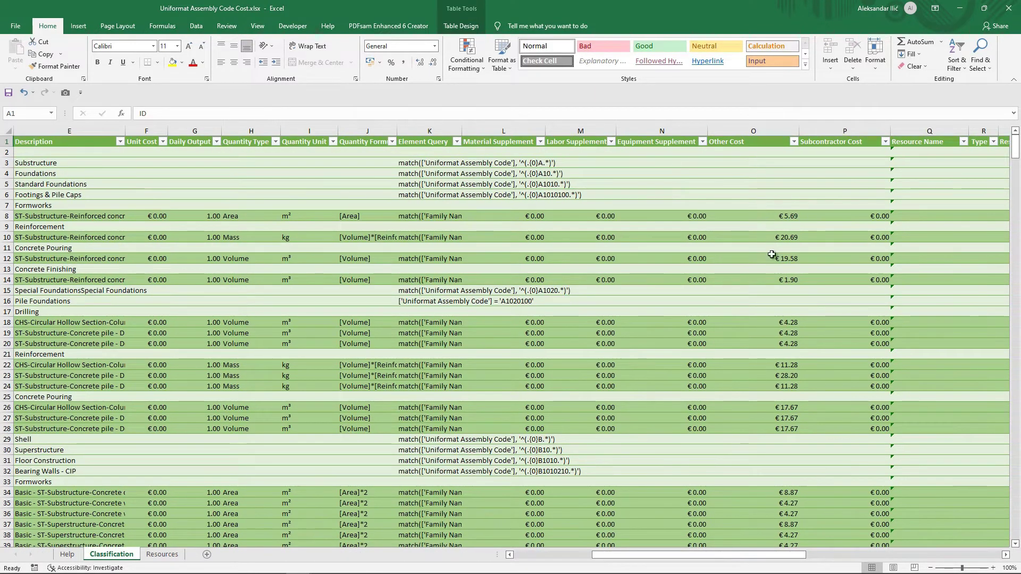
{"action": "scroll", "coordinate": [772, 254], "scroll_direction": "down", "scroll_amount": 20}
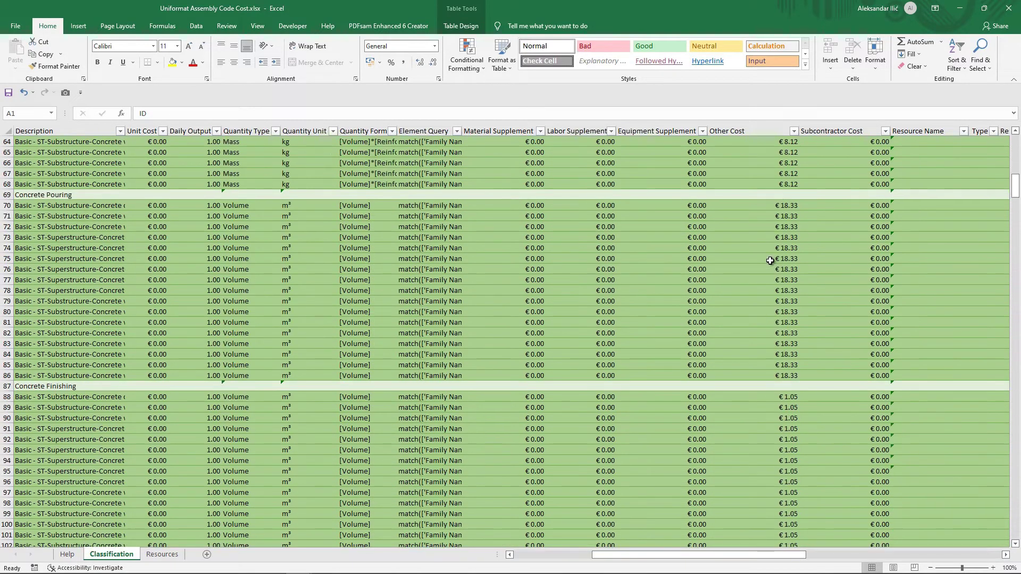
{"action": "scroll", "coordinate": [770, 260], "scroll_direction": "down", "scroll_amount": 20}
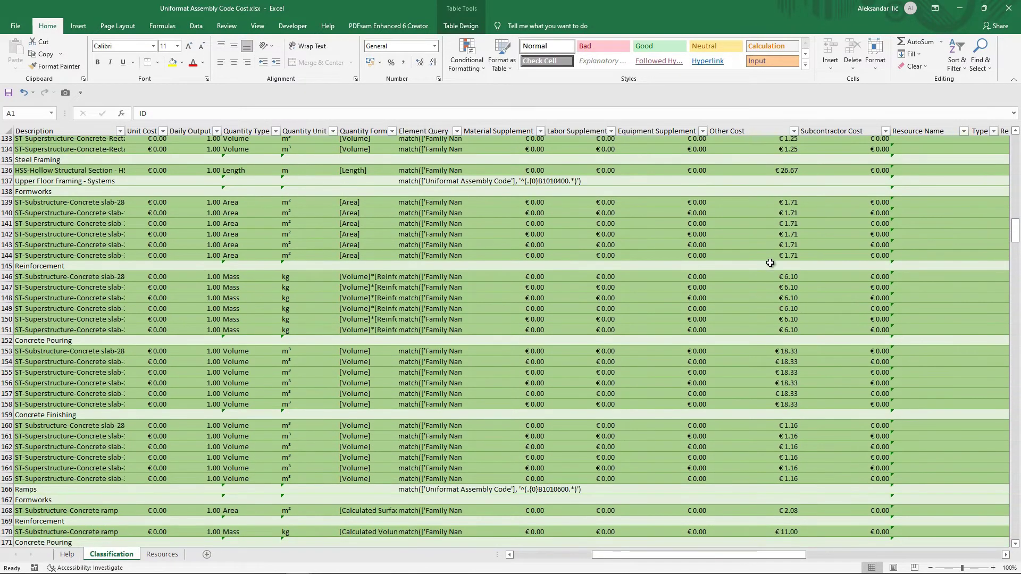
{"action": "scroll", "coordinate": [770, 263], "scroll_direction": "down", "scroll_amount": 20}
{"action": "scroll", "coordinate": [771, 262], "scroll_direction": "up", "scroll_amount": 15}
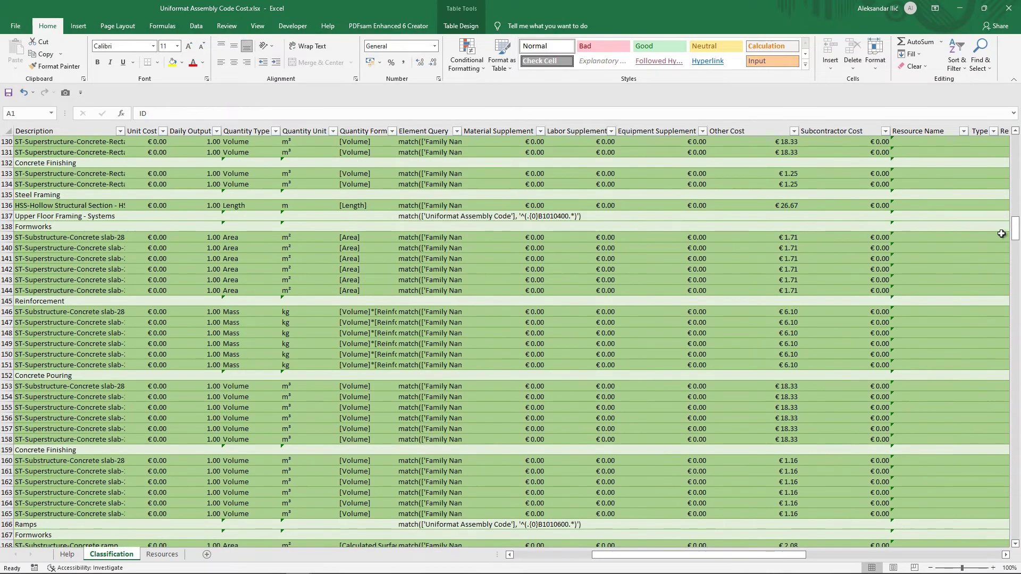
{"action": "left_click_drag", "start_coordinate": [1015, 234], "coordinate": [1015, 146]}
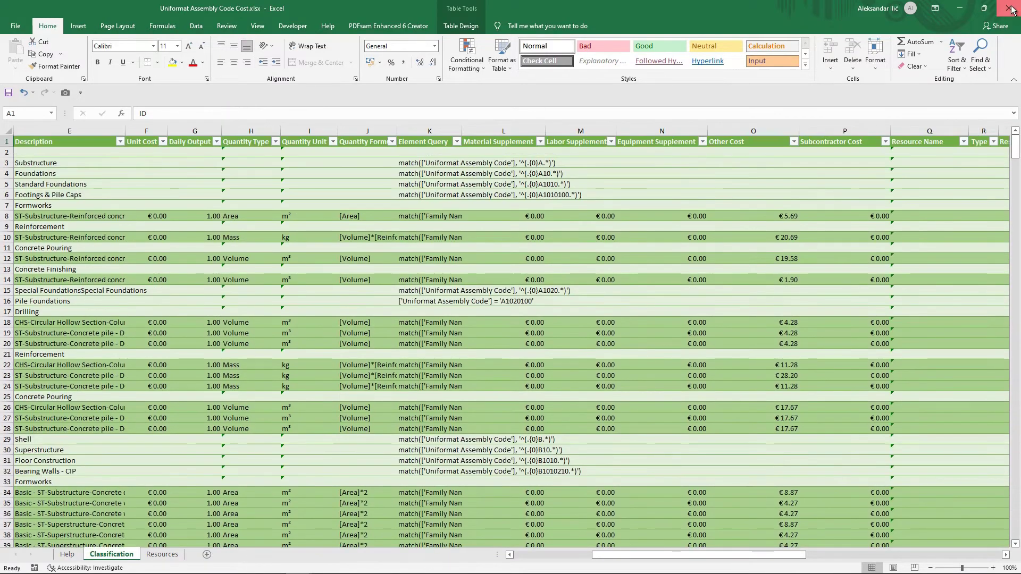
{"action": "left_click", "coordinate": [1011, 10]}
{"action": "left_click", "coordinate": [416, 451]}
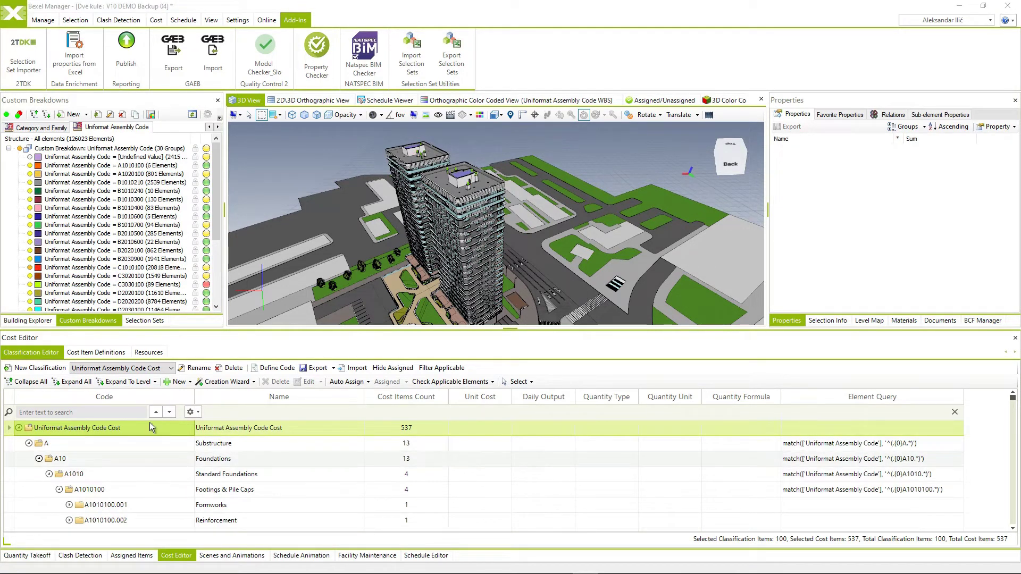
- Expand the whole Uniformat Assembly Code Cost classification and review the unit costs of its foundation, pile and concrete wall items
{"action": "left_click", "coordinate": [80, 383]}
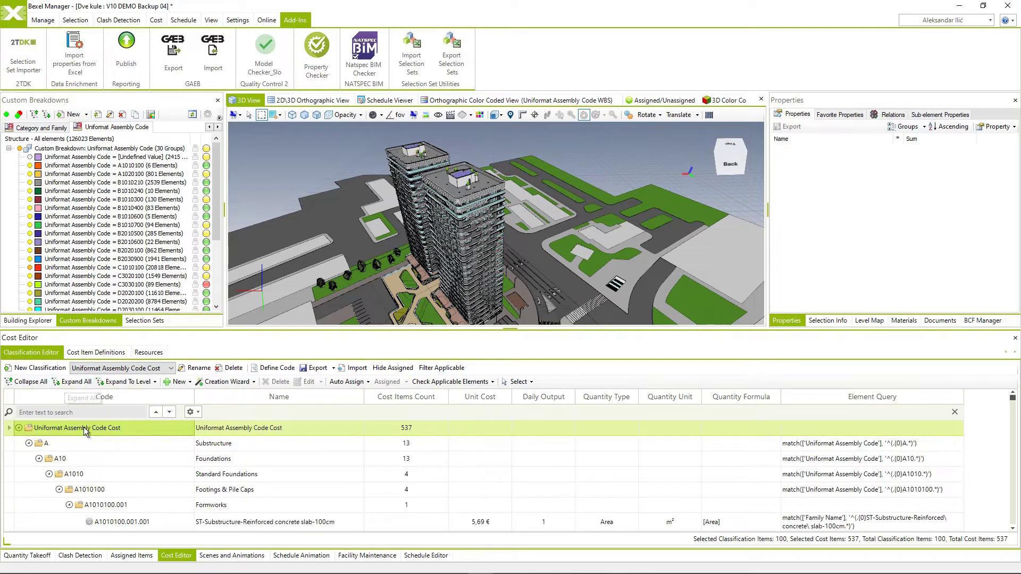
{"action": "scroll", "coordinate": [420, 484], "scroll_direction": "down", "scroll_amount": 4}
{"action": "scroll", "coordinate": [492, 478], "scroll_direction": "down", "scroll_amount": 10}
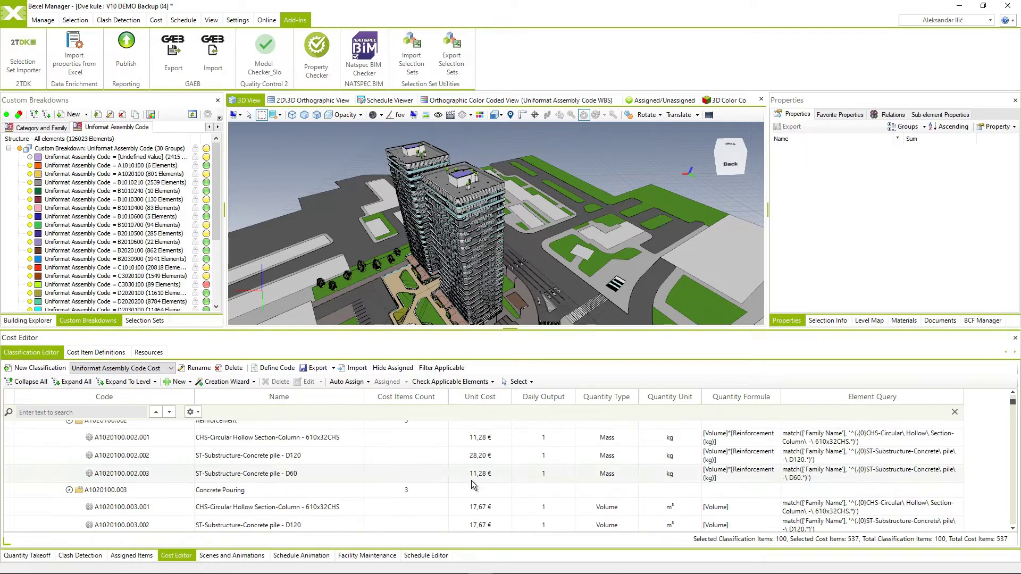
{"action": "scroll", "coordinate": [490, 479], "scroll_direction": "up", "scroll_amount": 12}
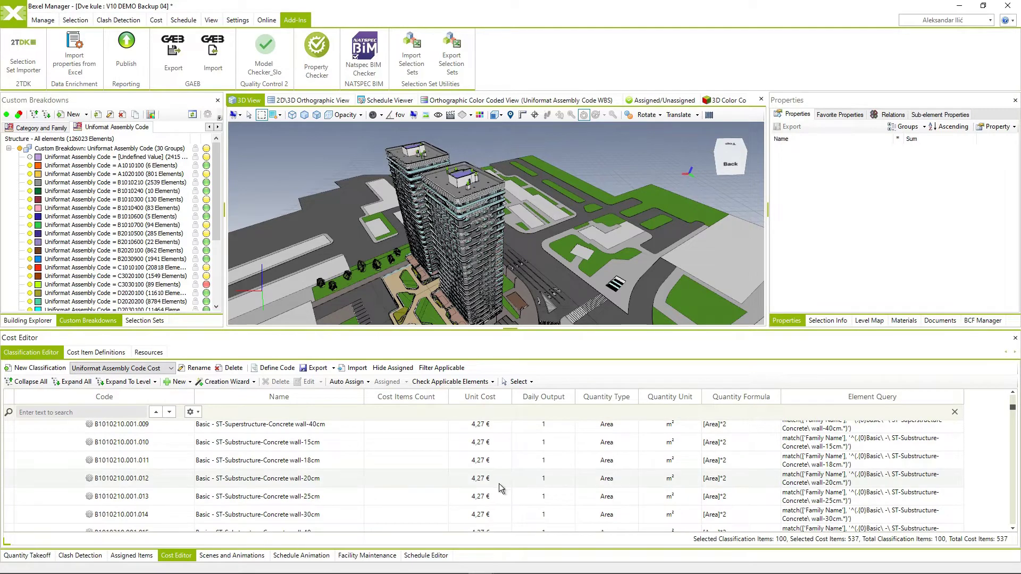
{"action": "scroll", "coordinate": [484, 483], "scroll_direction": "up", "scroll_amount": 5}
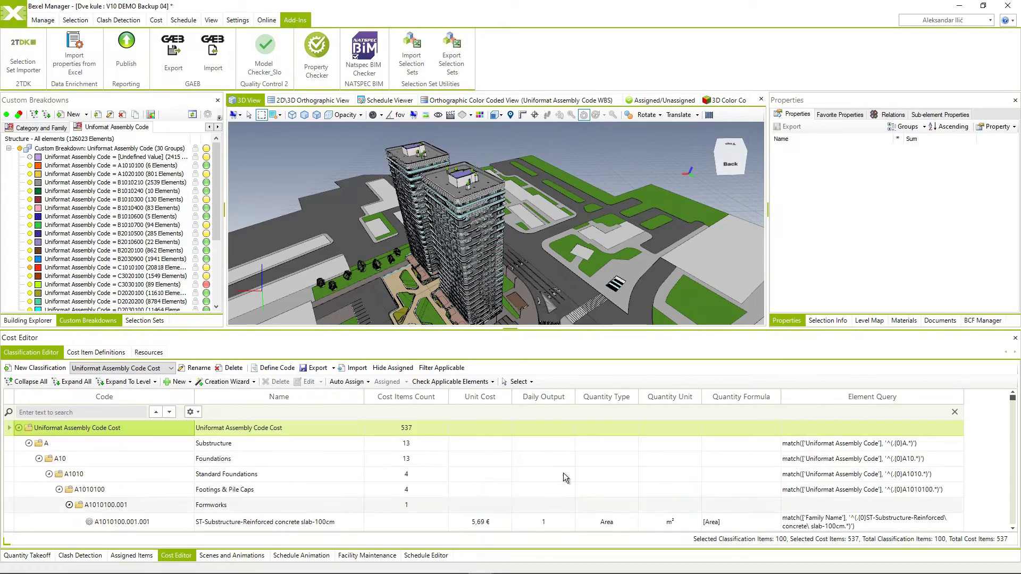
- Auto-assign all cost items of the Uniformat Assembly Code Cost classification to a new cost version
{"action": "right_click", "coordinate": [116, 428]}
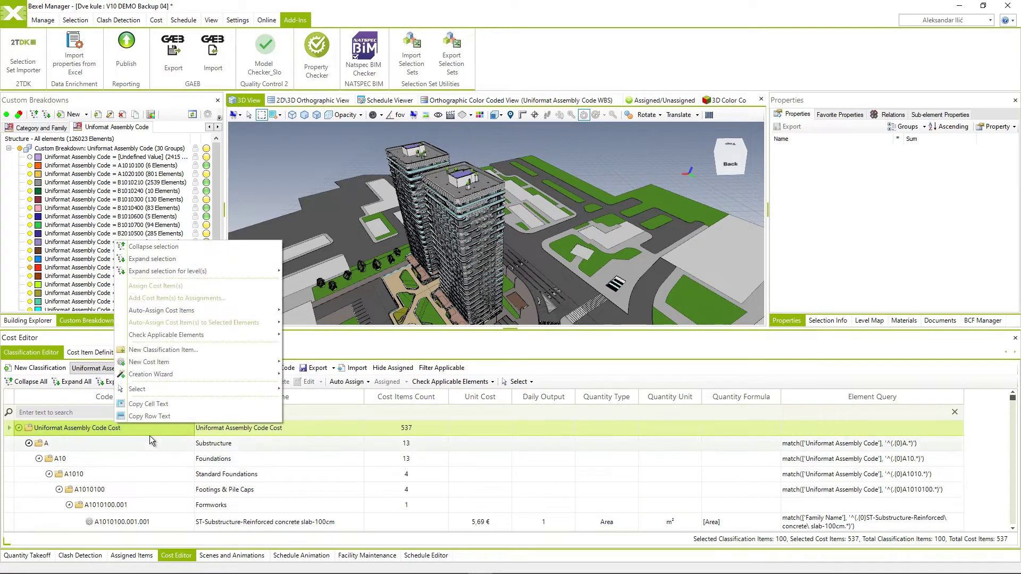
{"action": "mouse_move", "coordinate": [213, 311]}
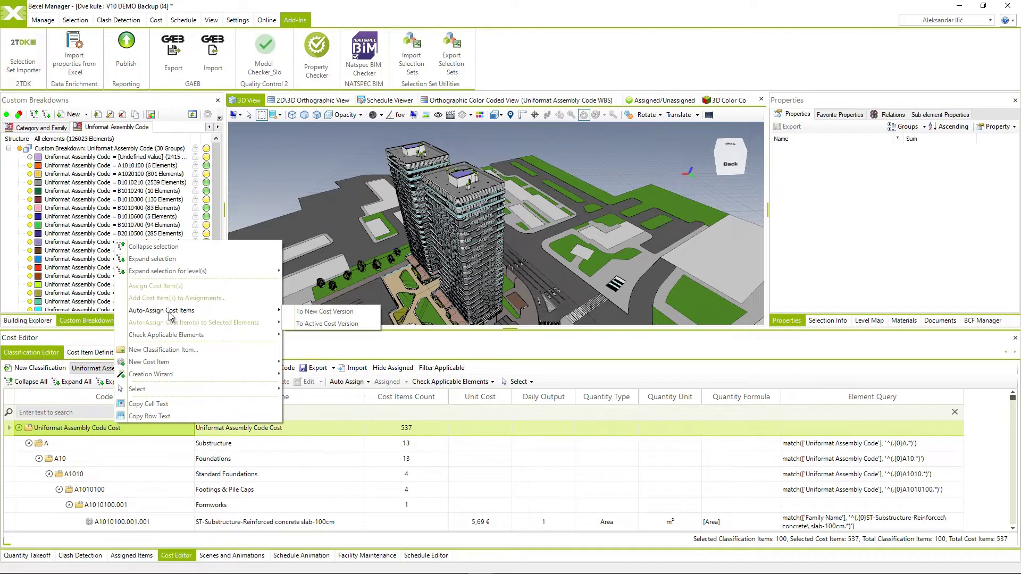
{"action": "left_click", "coordinate": [325, 313]}
{"action": "left_click", "coordinate": [542, 332]}
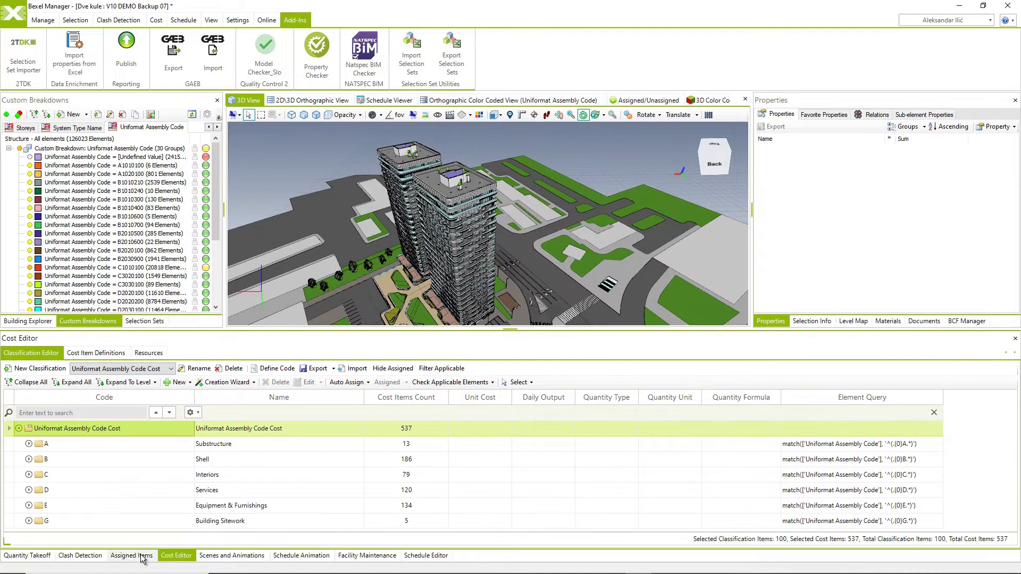
- Expand all assigned items of the Uniformat Assembly Code Cost version and review their quantities, unit costs and base construction costs
{"action": "left_click", "coordinate": [131, 556]}
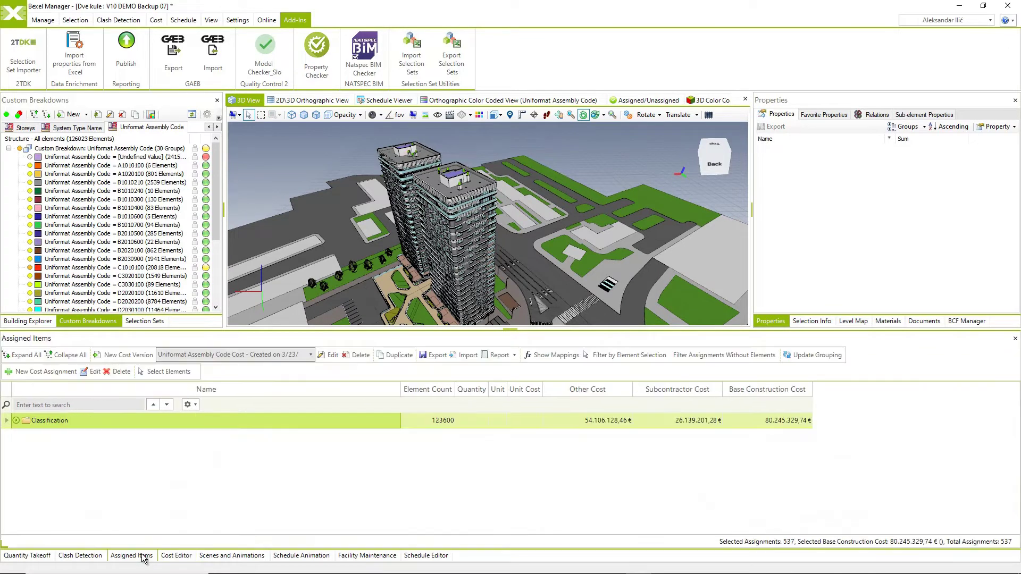
{"action": "left_click", "coordinate": [15, 420]}
{"action": "left_click", "coordinate": [27, 436]}
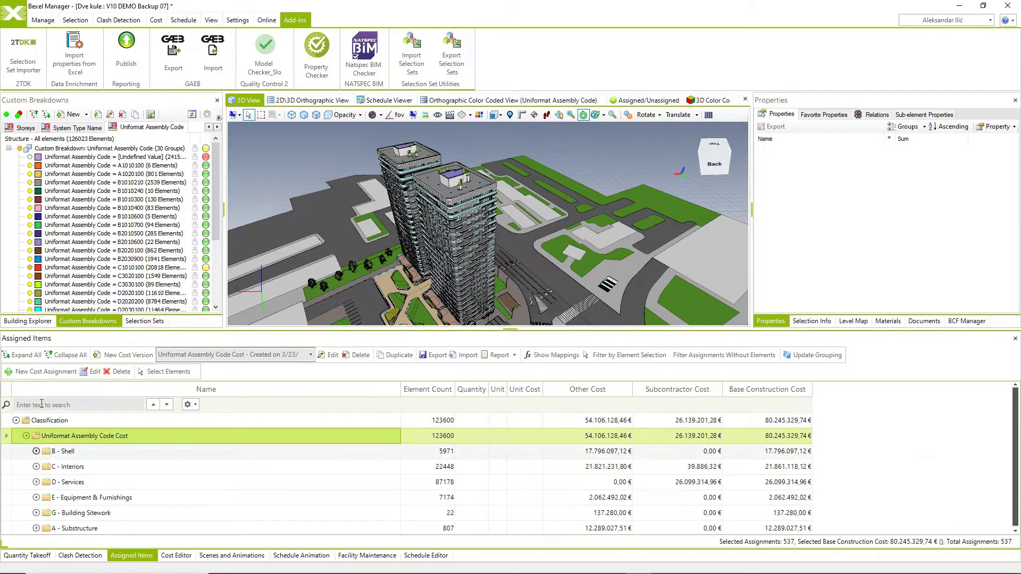
{"action": "left_click", "coordinate": [34, 357]}
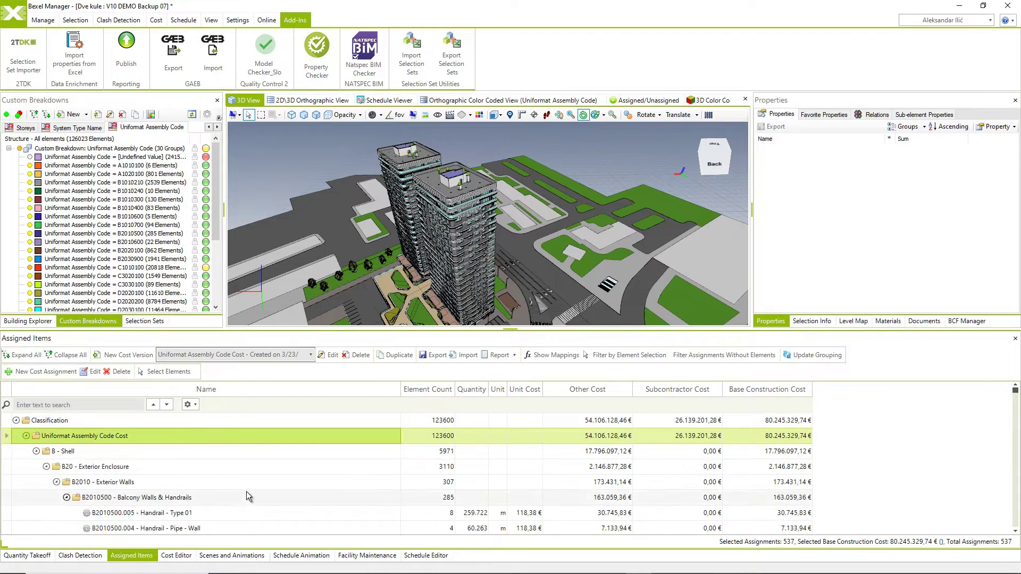
{"action": "scroll", "coordinate": [251, 486], "scroll_direction": "down", "scroll_amount": 10}
{"action": "scroll", "coordinate": [251, 487], "scroll_direction": "down", "scroll_amount": 8}
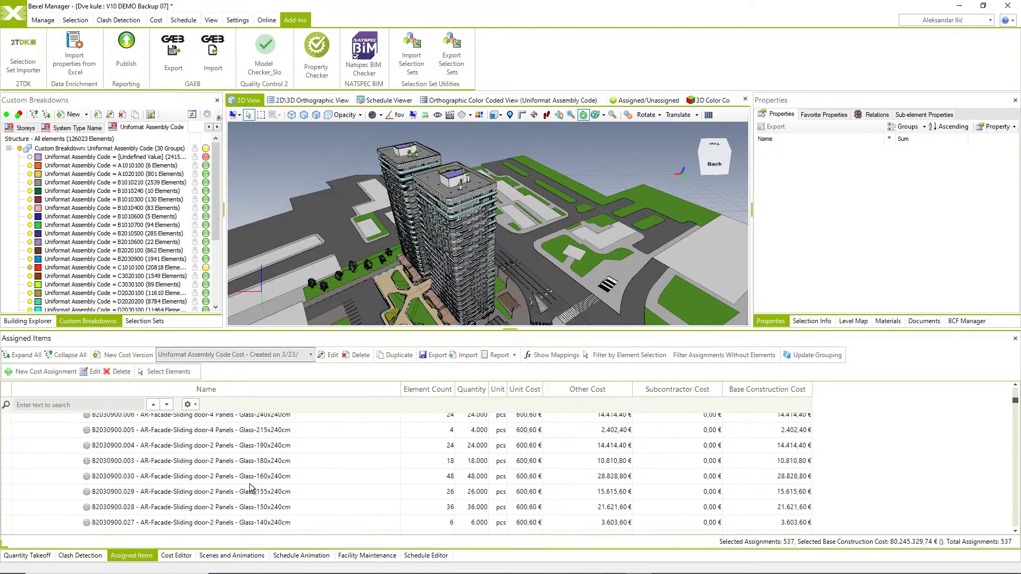
{"action": "scroll", "coordinate": [251, 486], "scroll_direction": "up", "scroll_amount": 18}
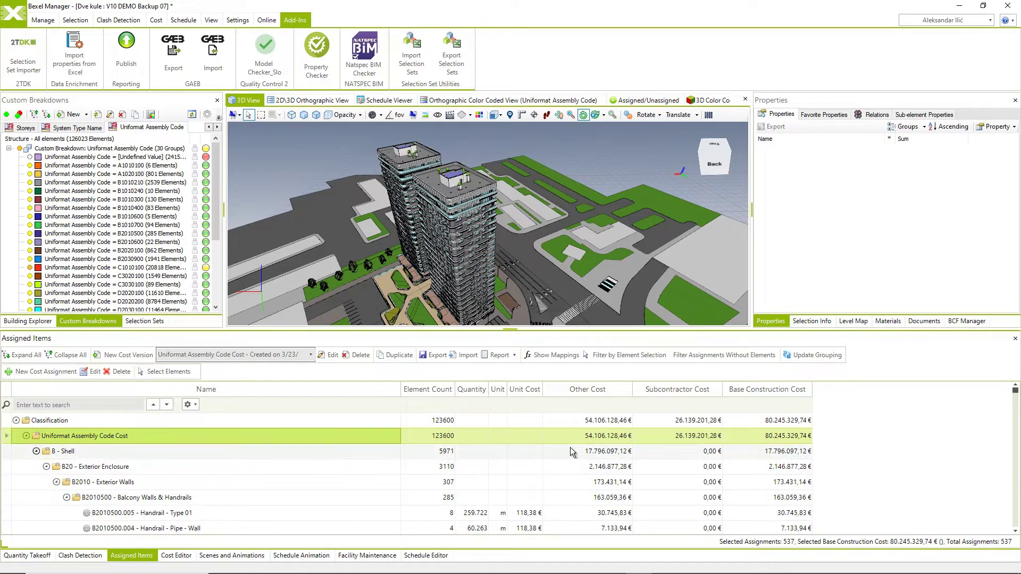
{"action": "scroll", "coordinate": [780, 482], "scroll_direction": "down", "scroll_amount": 6}
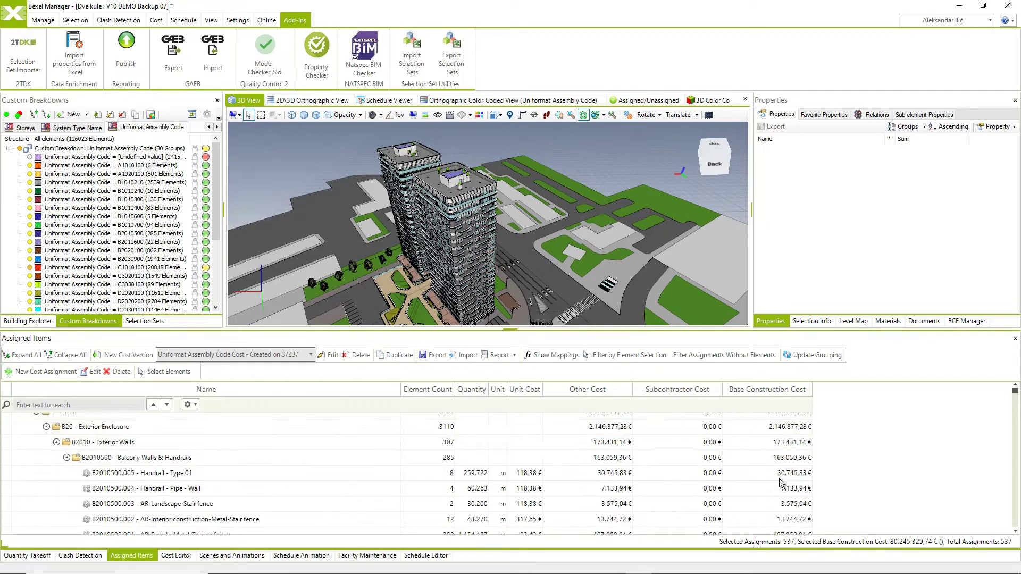
{"action": "scroll", "coordinate": [780, 483], "scroll_direction": "up", "scroll_amount": 6}
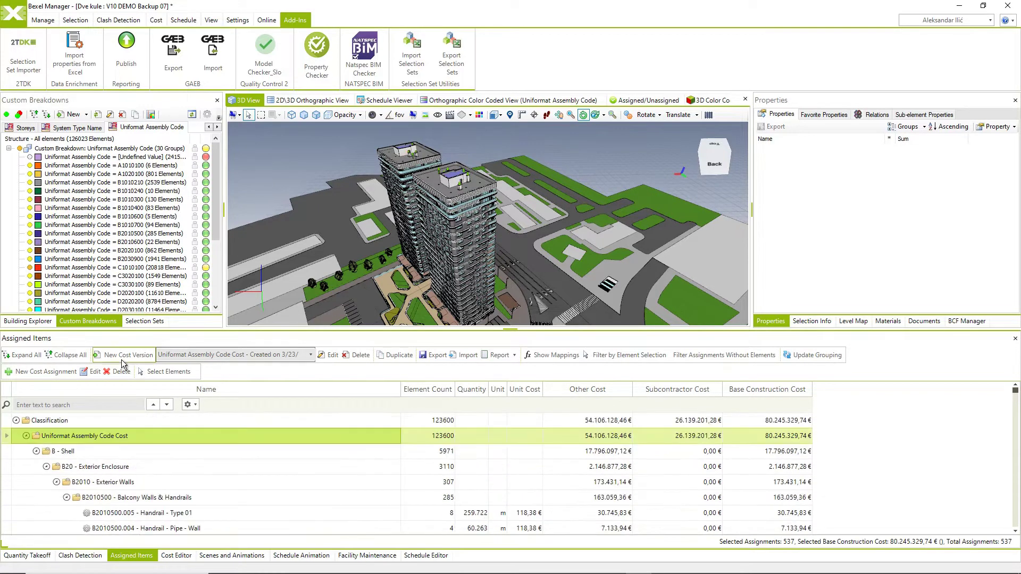
- Collapse the assigned items to the main Uniformat groups and check the costs of Shell, Interiors and Services
{"action": "left_click", "coordinate": [66, 355]}
{"action": "left_click", "coordinate": [26, 436]}
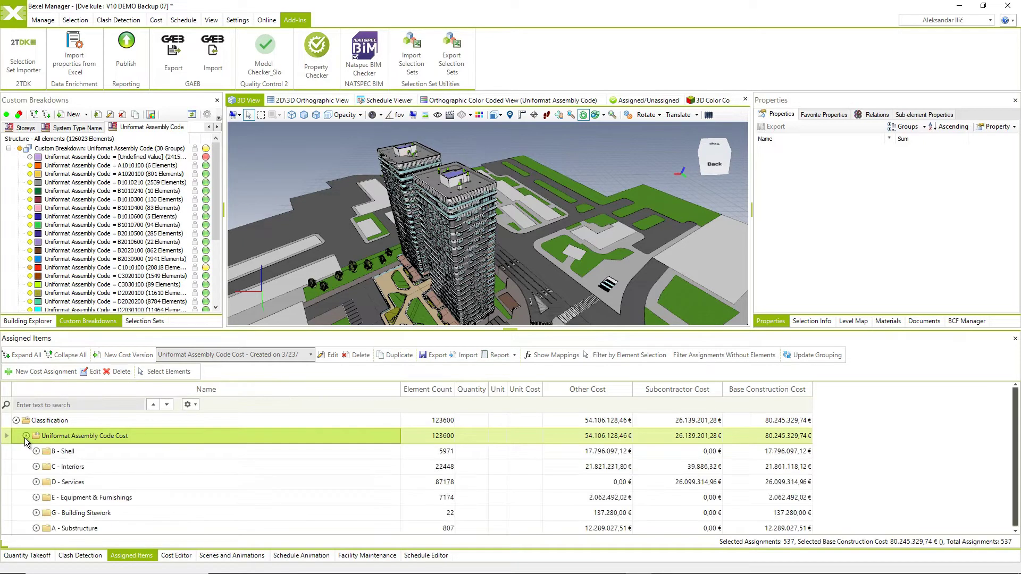
{"action": "left_click", "coordinate": [96, 451]}
{"action": "left_click", "coordinate": [116, 475]}
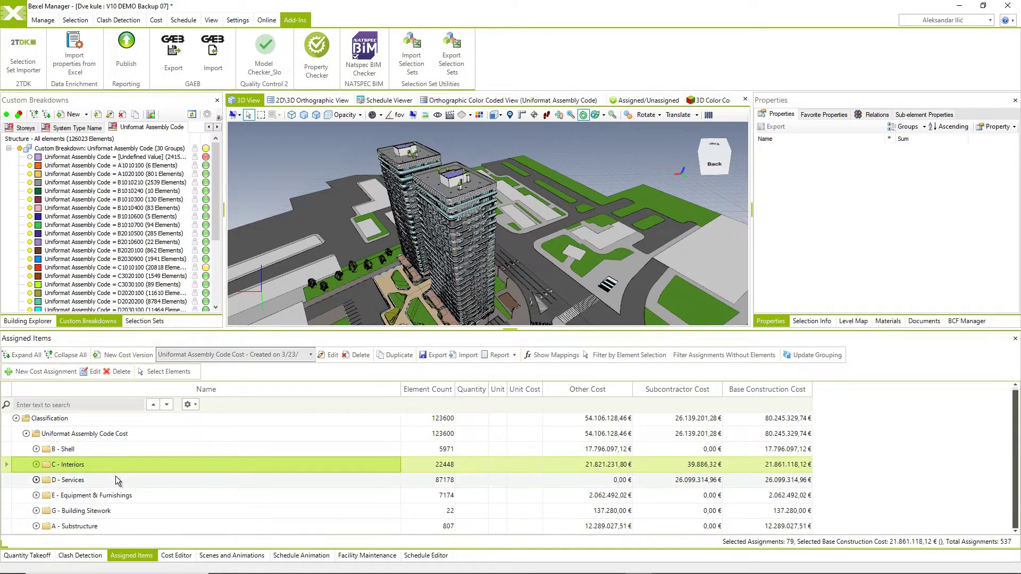
{"action": "left_click", "coordinate": [116, 476]}
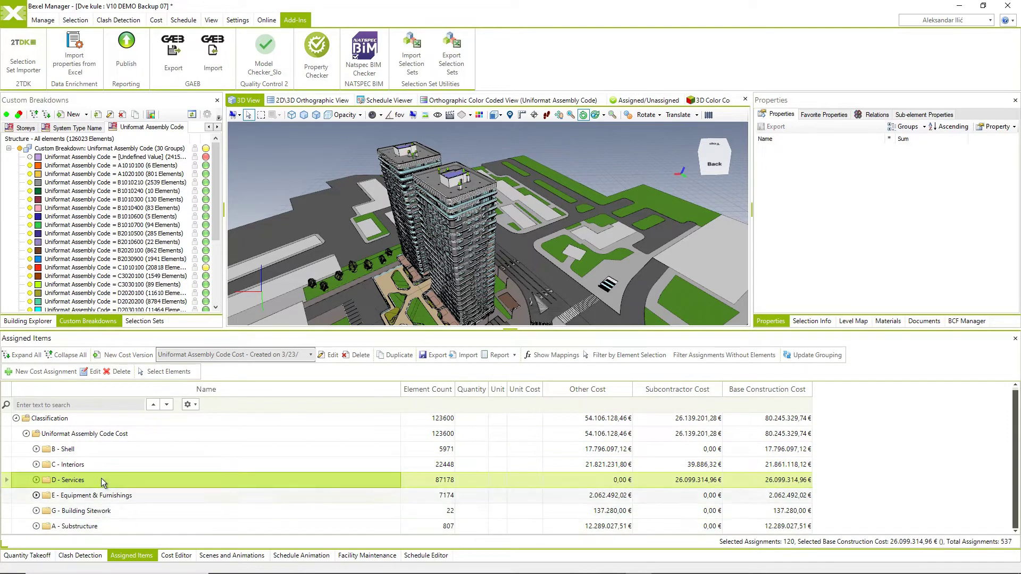
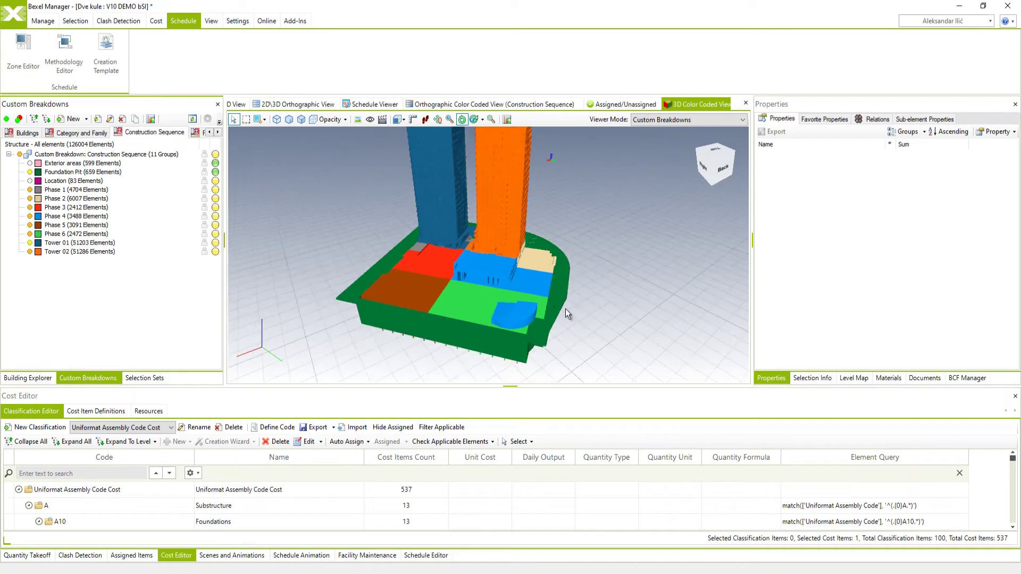
- Examine both towers and the podium phases in the 3D view colour-coded by the Construction Sequence breakdown
{"action": "scroll", "coordinate": [501, 224], "scroll_direction": "down", "scroll_amount": 3}
{"action": "scroll", "coordinate": [502, 223], "scroll_direction": "up", "scroll_amount": 1}
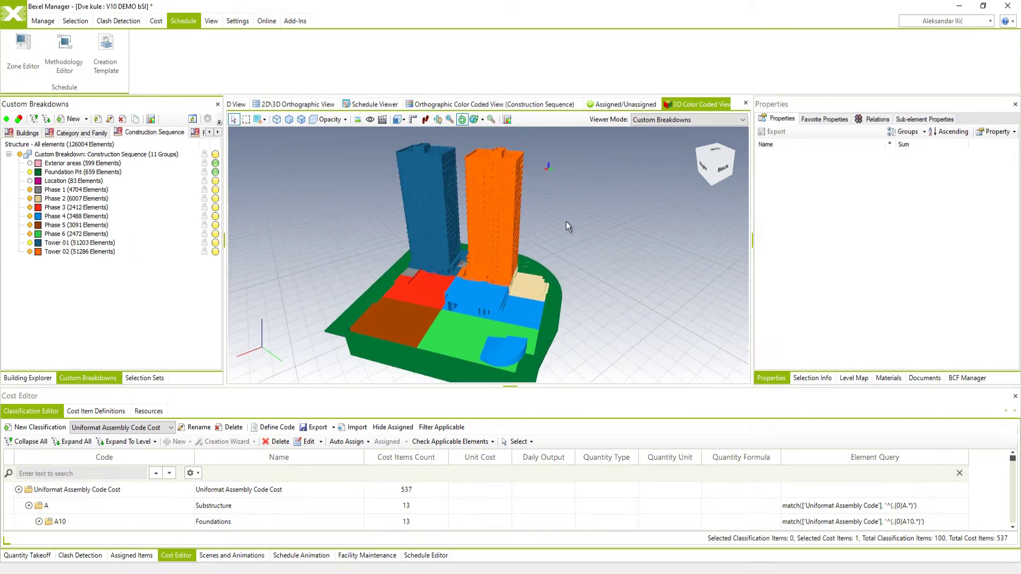
{"action": "left_click_drag", "start_coordinate": [599, 299], "coordinate": [350, 138]}
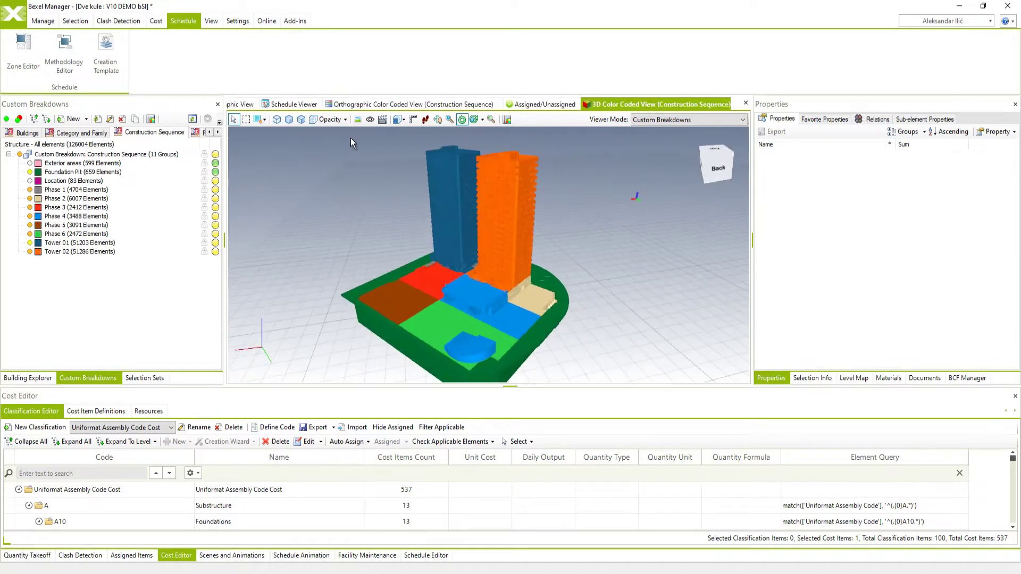
- Examine the 3D model colour-coded first by the Storeys breakdown and then by the Uniformat Assembly Code breakdown
{"action": "left_click", "coordinate": [219, 133]}
{"action": "left_click", "coordinate": [25, 132]}
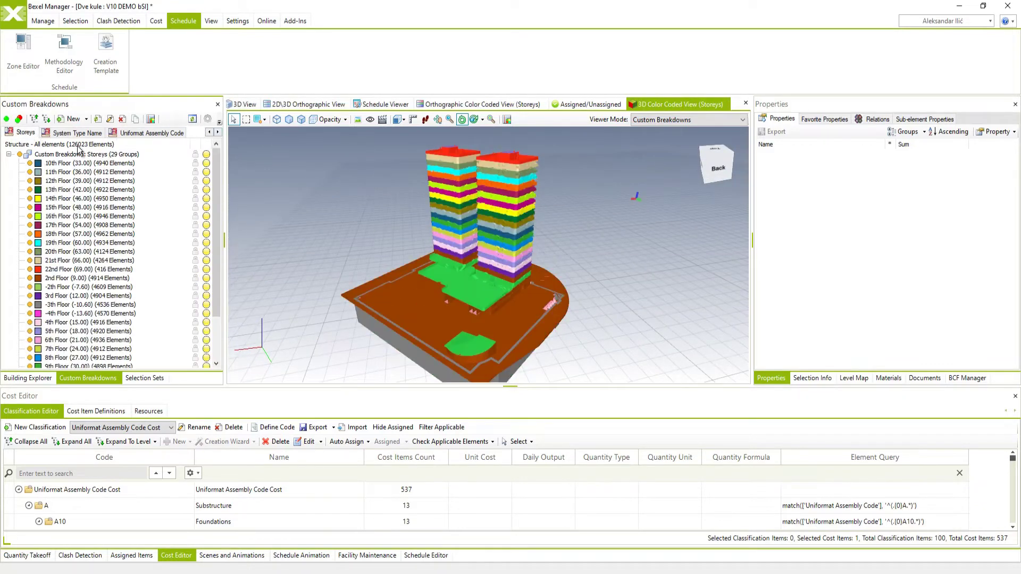
{"action": "scroll", "coordinate": [611, 318], "scroll_direction": "up", "scroll_amount": 5}
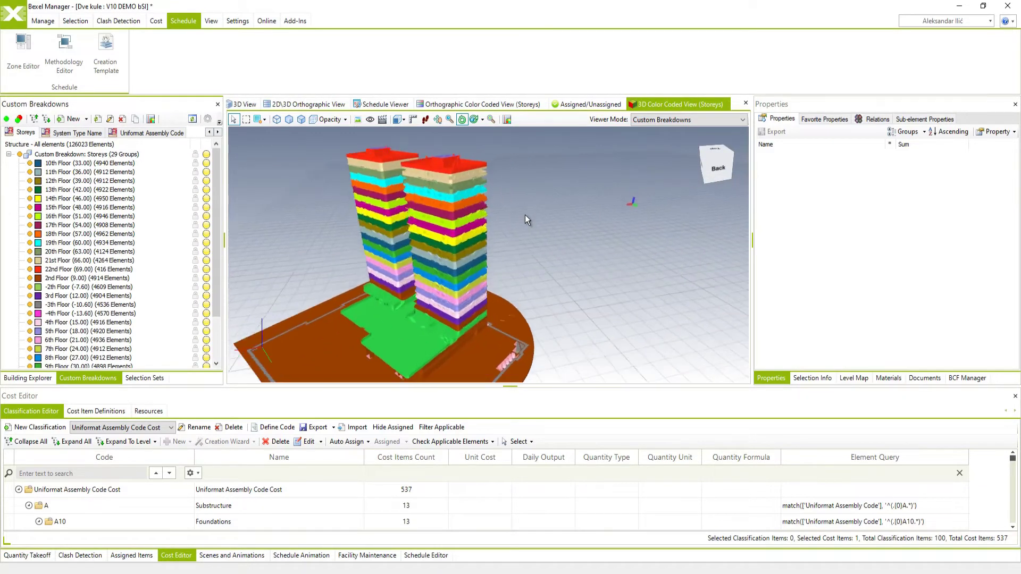
{"action": "left_click_drag", "start_coordinate": [585, 280], "coordinate": [558, 263]}
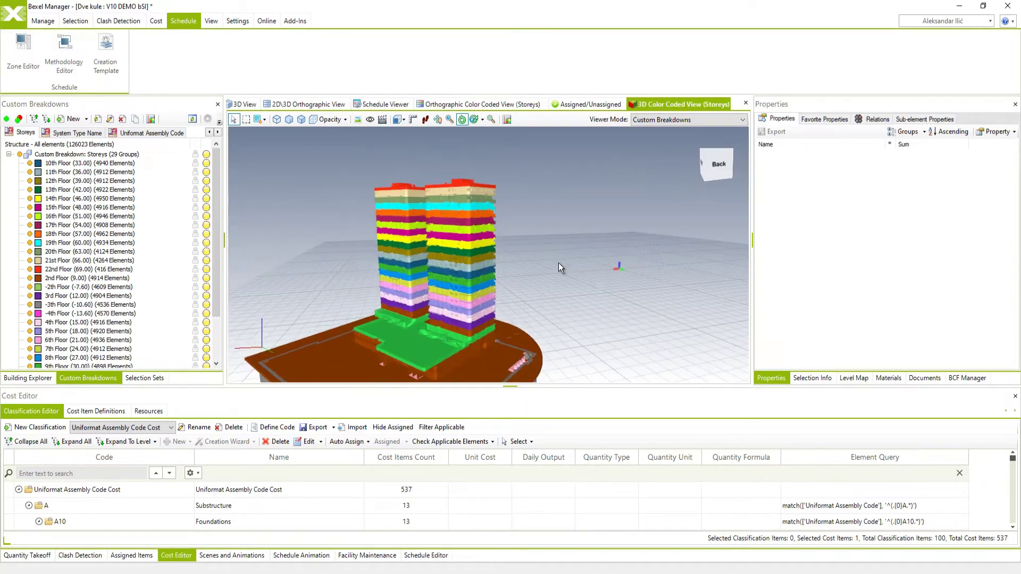
{"action": "left_click", "coordinate": [165, 133]}
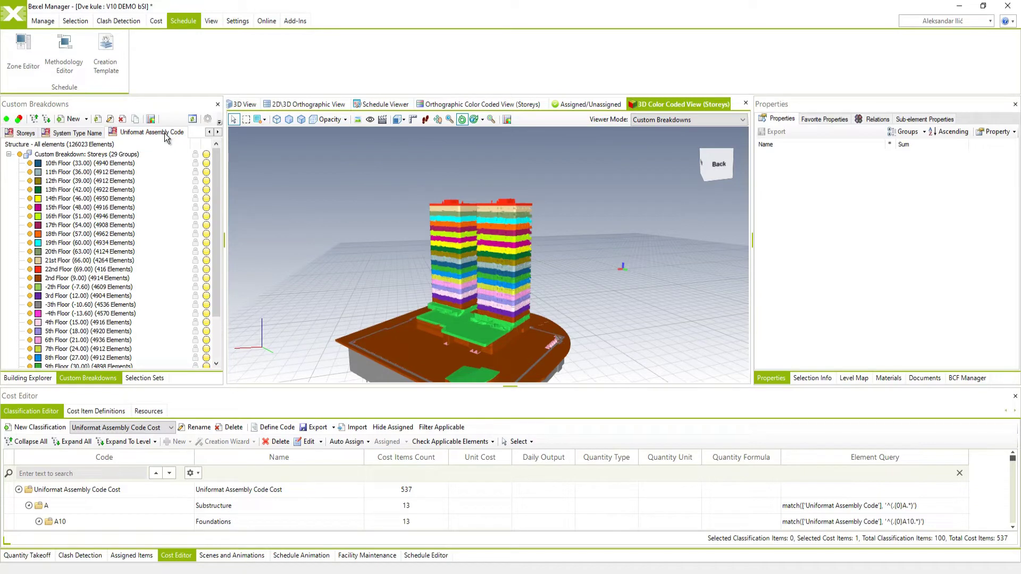
{"action": "left_click_drag", "start_coordinate": [575, 309], "coordinate": [519, 304]}
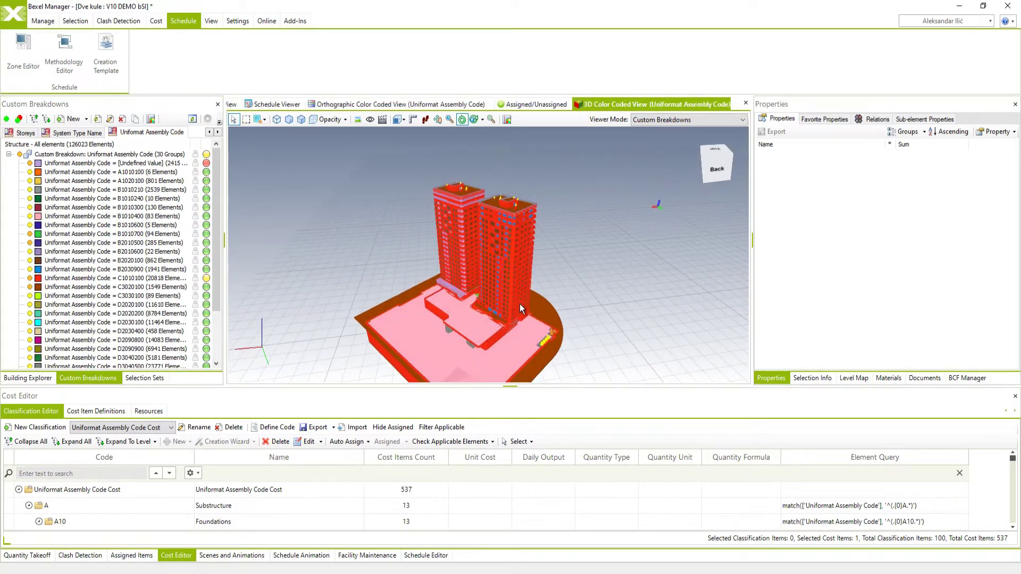
- Hide the C1010100 group in the Uniformat Assembly Code colour-coded view to examine the elements behind it, and return to the standard 3D view
{"action": "scroll", "coordinate": [479, 313], "scroll_direction": "up", "scroll_amount": 3}
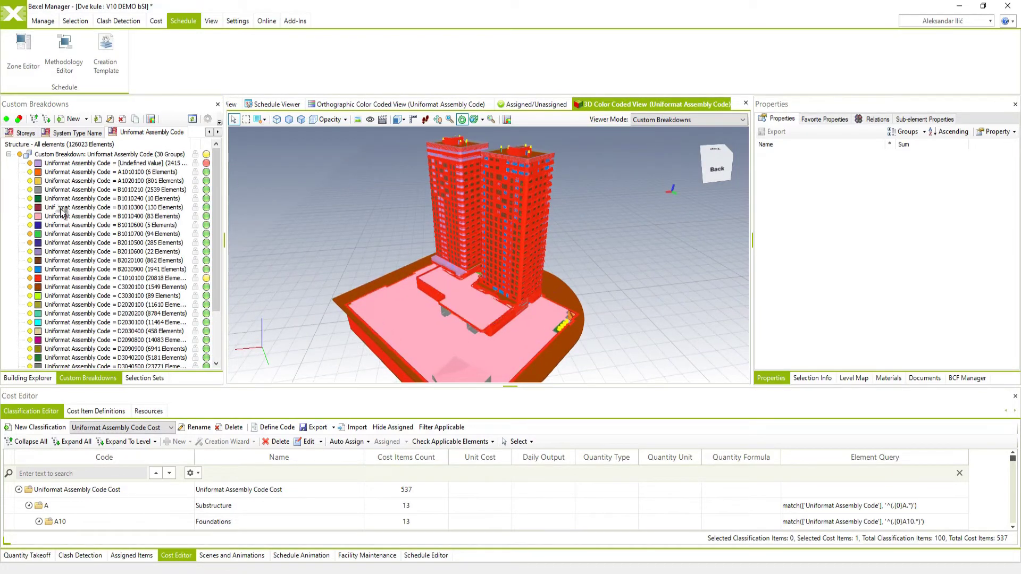
{"action": "left_click", "coordinate": [30, 278]}
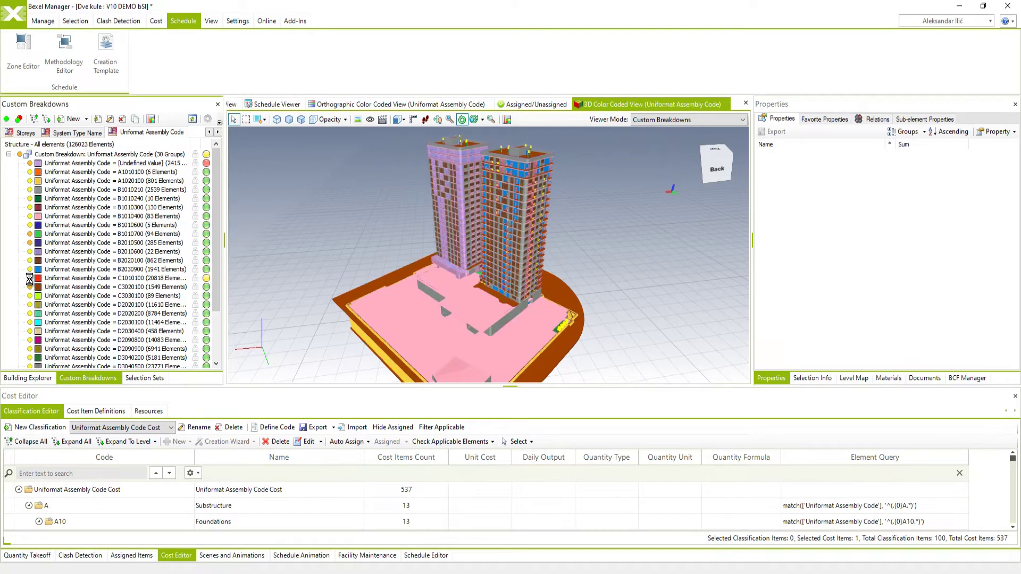
{"action": "left_click", "coordinate": [233, 104]}
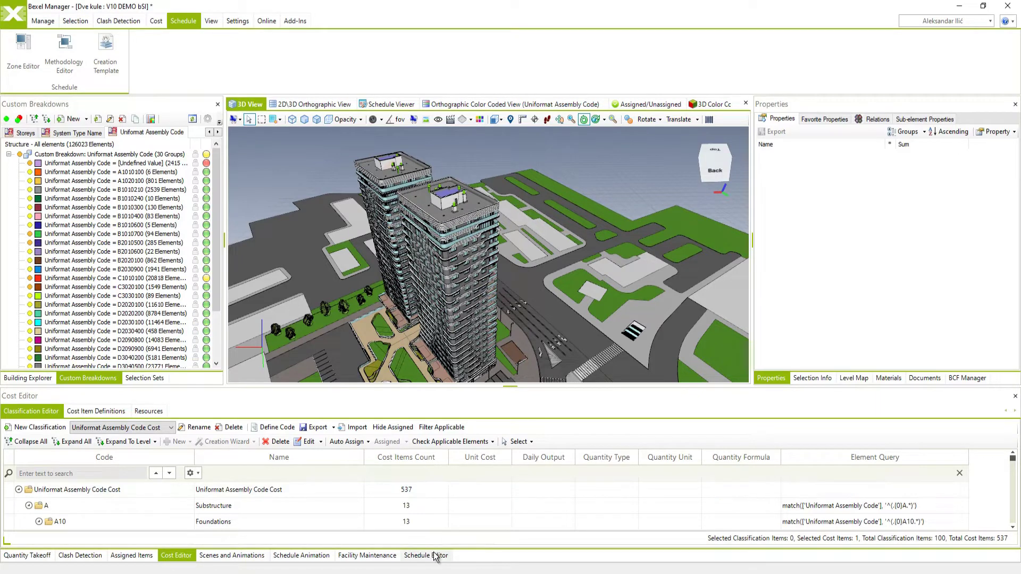
- Review the zone sequences for Buildings, Construction Sequence and Building Levels (Storeys) Constructive in the Zone Editor
{"action": "left_click", "coordinate": [23, 53]}
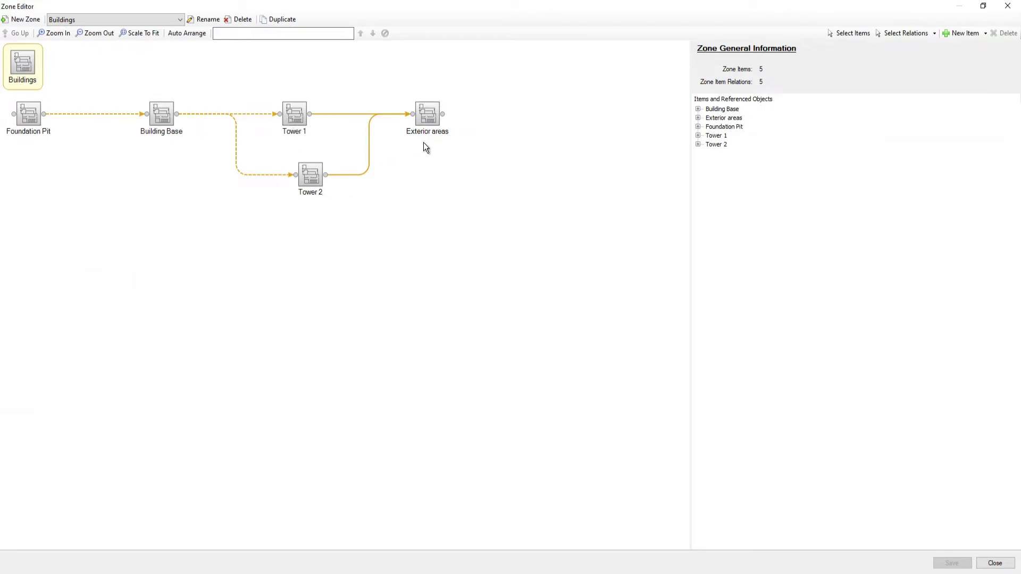
{"action": "left_click", "coordinate": [99, 21]}
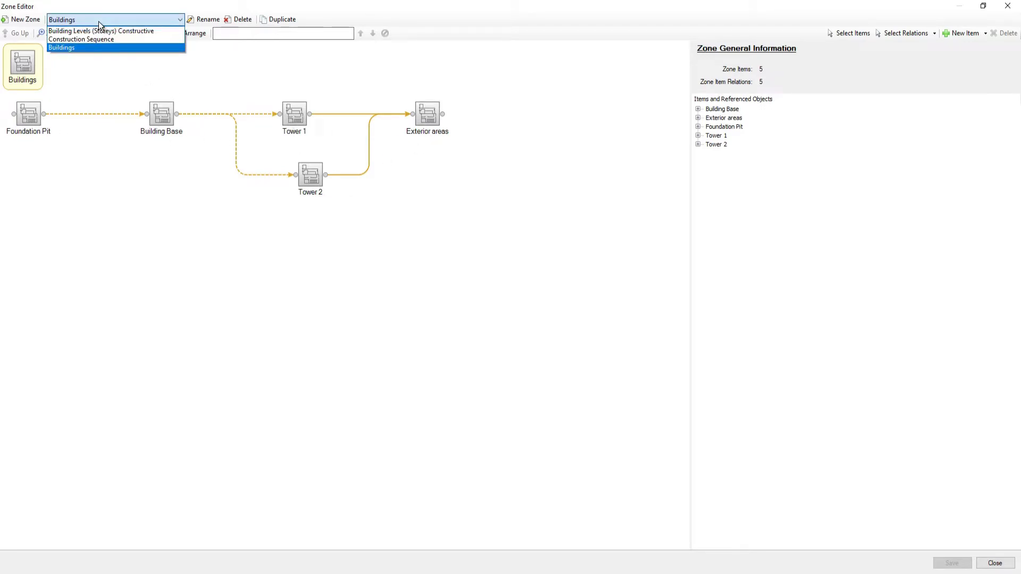
{"action": "left_click", "coordinate": [92, 39]}
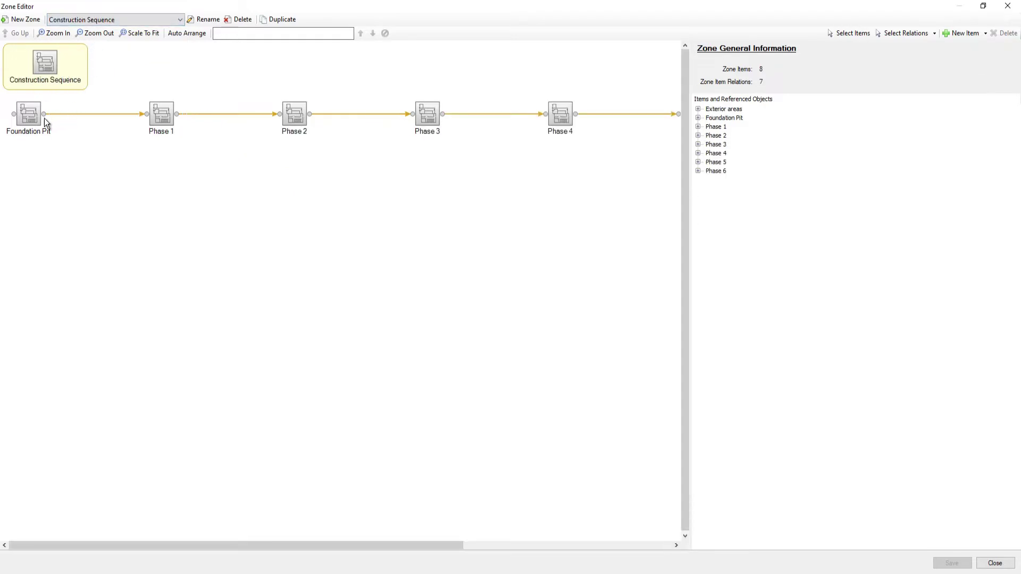
{"action": "left_click_drag", "start_coordinate": [322, 548], "coordinate": [258, 521]}
{"action": "left_click", "coordinate": [121, 20]}
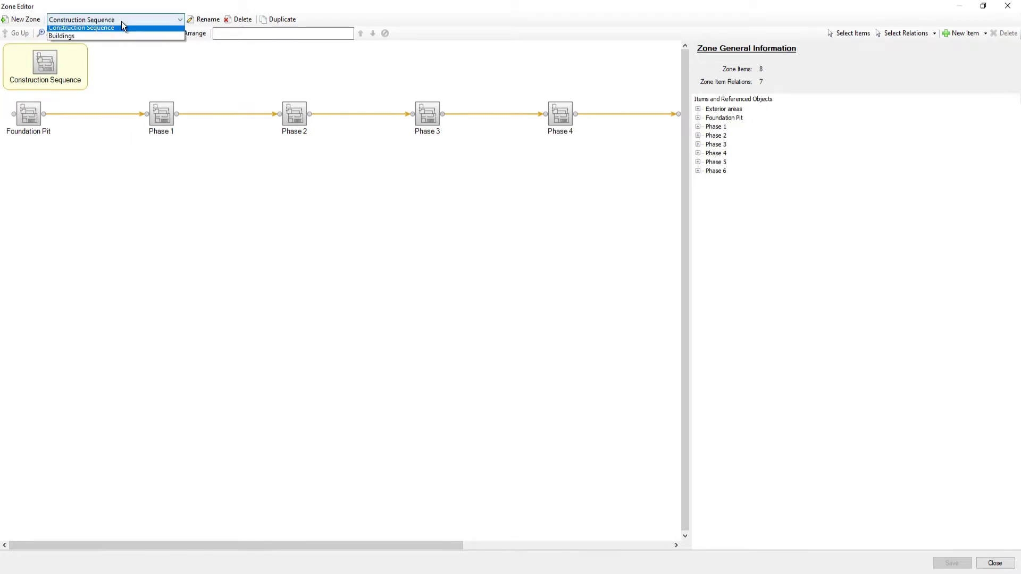
{"action": "left_click", "coordinate": [98, 29]}
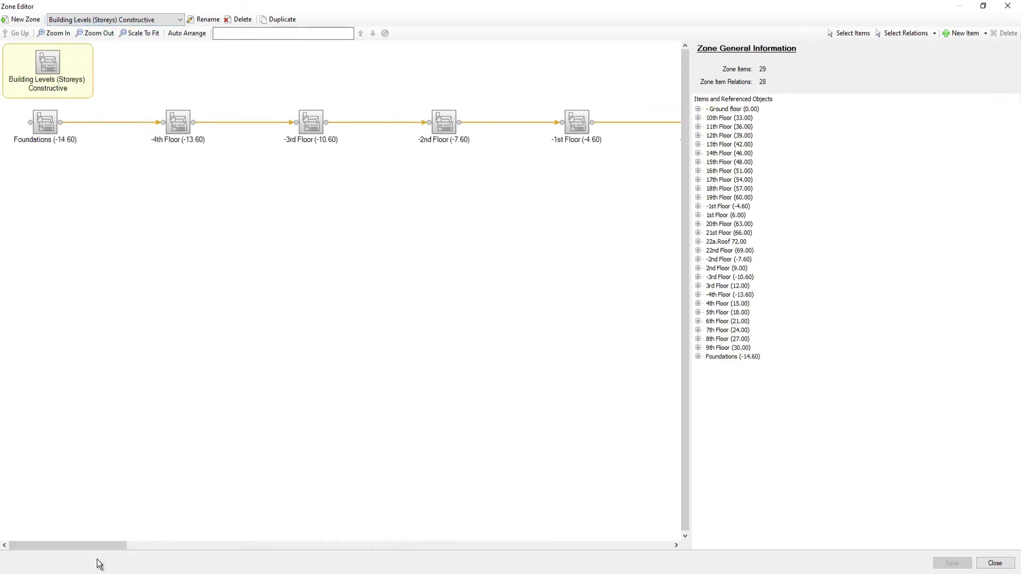
{"action": "left_click_drag", "start_coordinate": [95, 546], "coordinate": [77, 511]}
{"action": "left_click", "coordinate": [993, 562]}
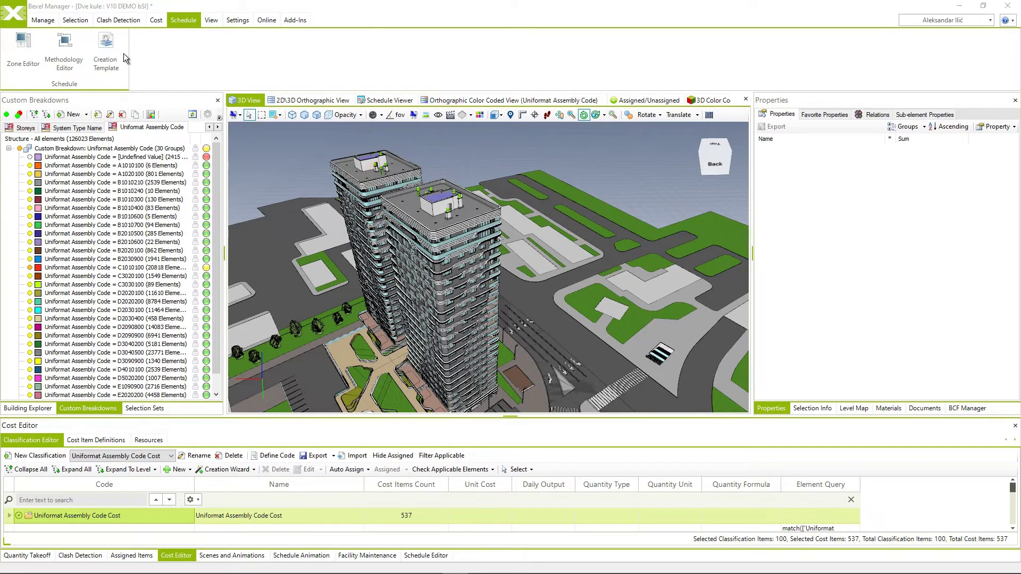
- Create a new methodology named Demo Methodology in the Methodology Editor
{"action": "left_click", "coordinate": [64, 53]}
{"action": "left_click", "coordinate": [37, 18]}
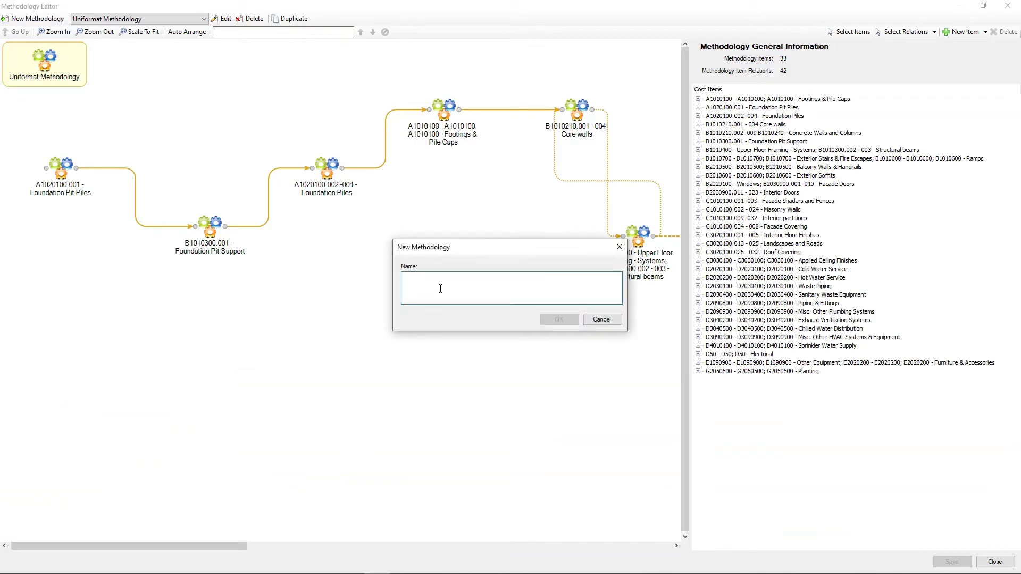
{"action": "type", "text": "Demo"}
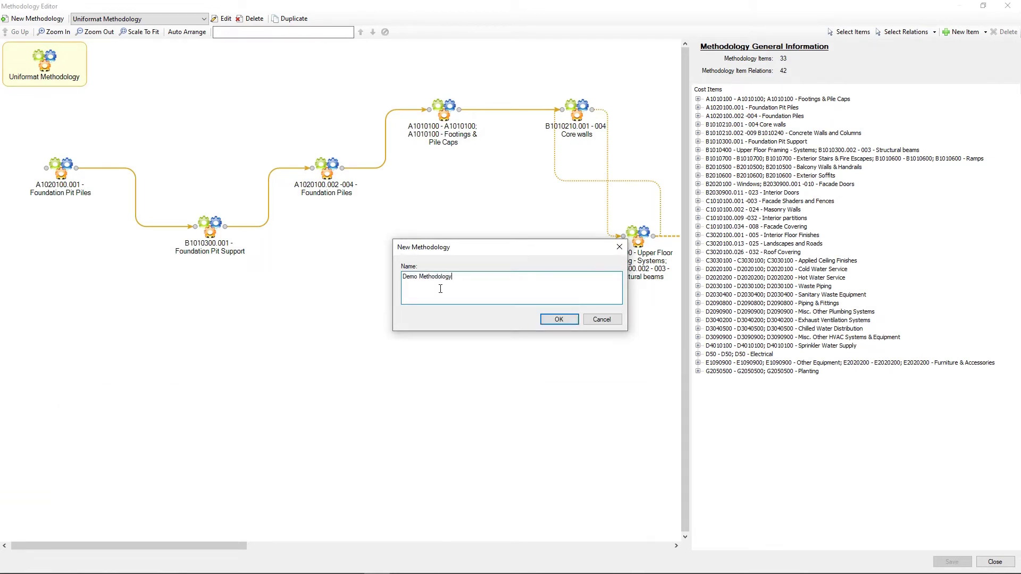
{"action": "type", "text": " Methodology"}
{"action": "left_click", "coordinate": [559, 319]}
- Add a methodology item for A1020100 Pile Foundations from the Uniformat Assembly Code Cost classification
{"action": "right_click", "coordinate": [264, 207]}
{"action": "left_click", "coordinate": [401, 222]}
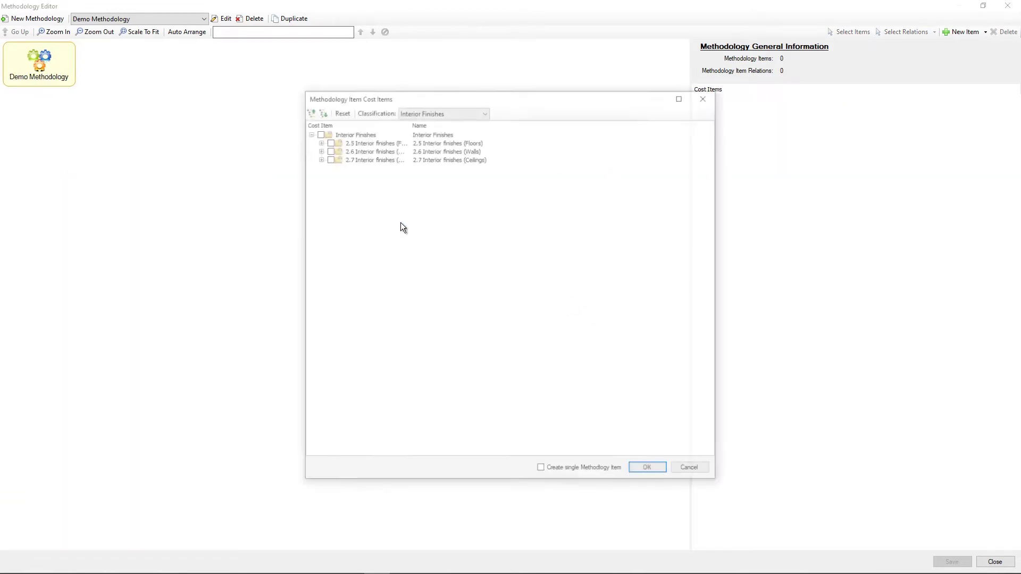
{"action": "left_click", "coordinate": [439, 112]}
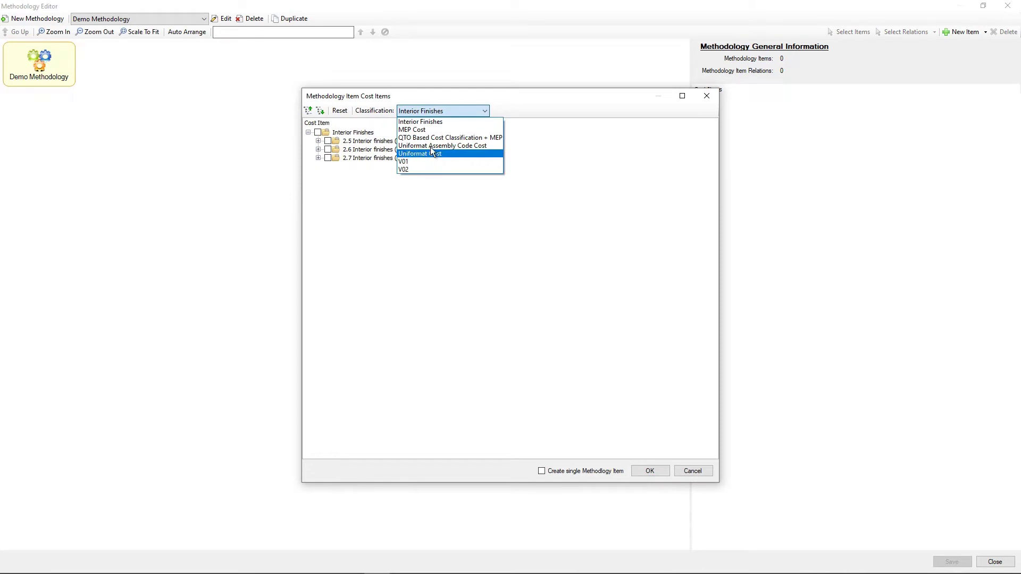
{"action": "left_click", "coordinate": [431, 145]}
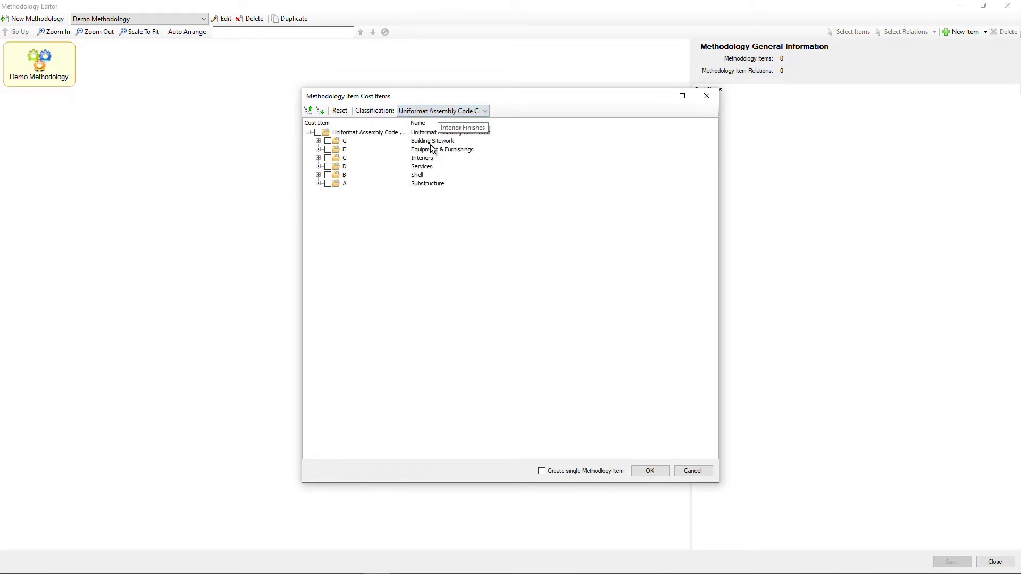
{"action": "left_click", "coordinate": [318, 183]}
{"action": "left_click", "coordinate": [328, 192]}
{"action": "left_click", "coordinate": [338, 200]}
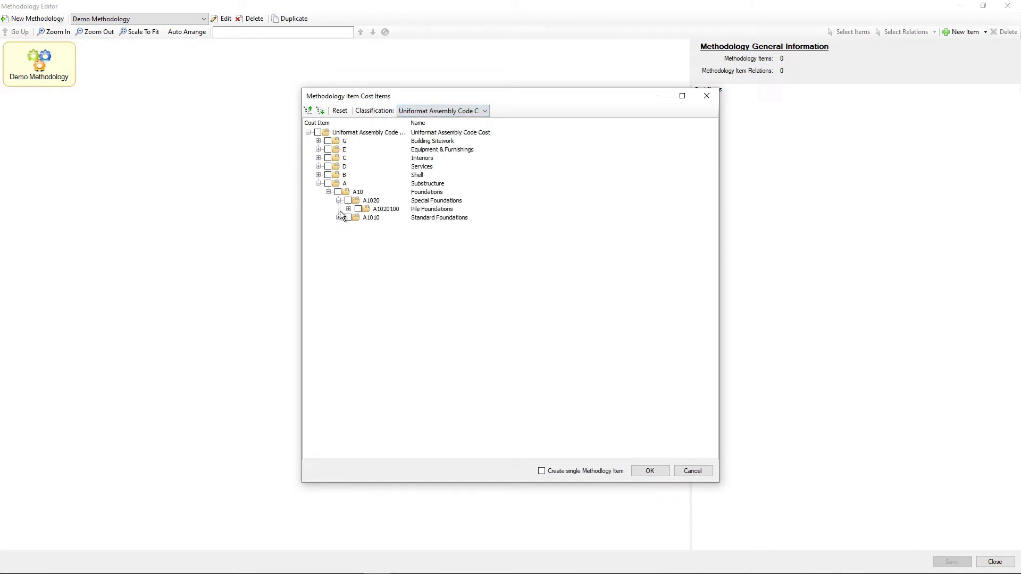
{"action": "left_click", "coordinate": [338, 218]}
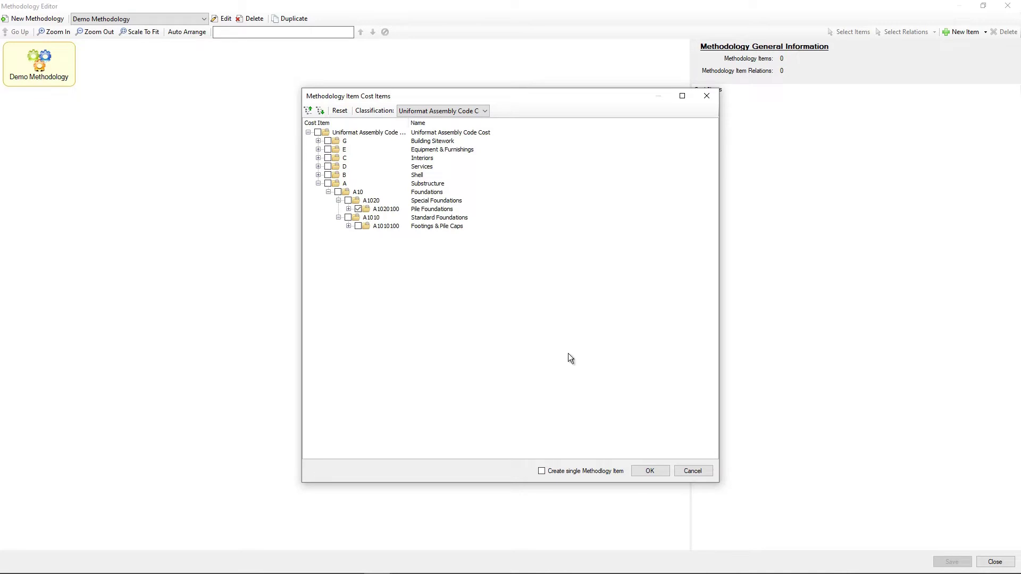
{"action": "left_click", "coordinate": [650, 470]}
- Add a methodology item for A1010100 Footings & Pile Caps and link it as the successor of Pile Foundations
{"action": "right_click", "coordinate": [255, 155]}
{"action": "mouse_move", "coordinate": [282, 161]}
{"action": "left_click", "coordinate": [378, 179]}
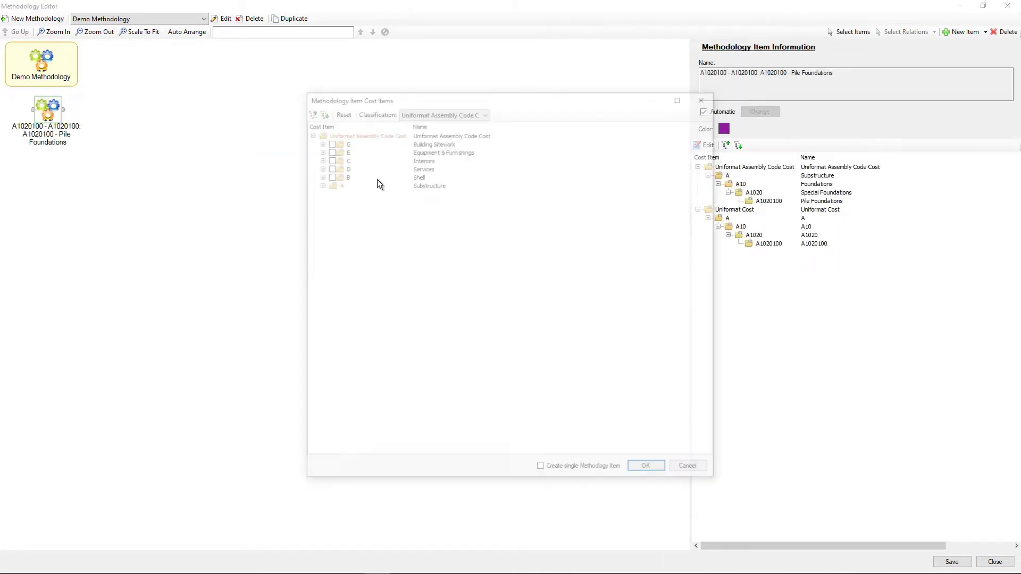
{"action": "left_click", "coordinate": [319, 183]}
{"action": "left_click", "coordinate": [328, 192]}
{"action": "left_click", "coordinate": [338, 200]}
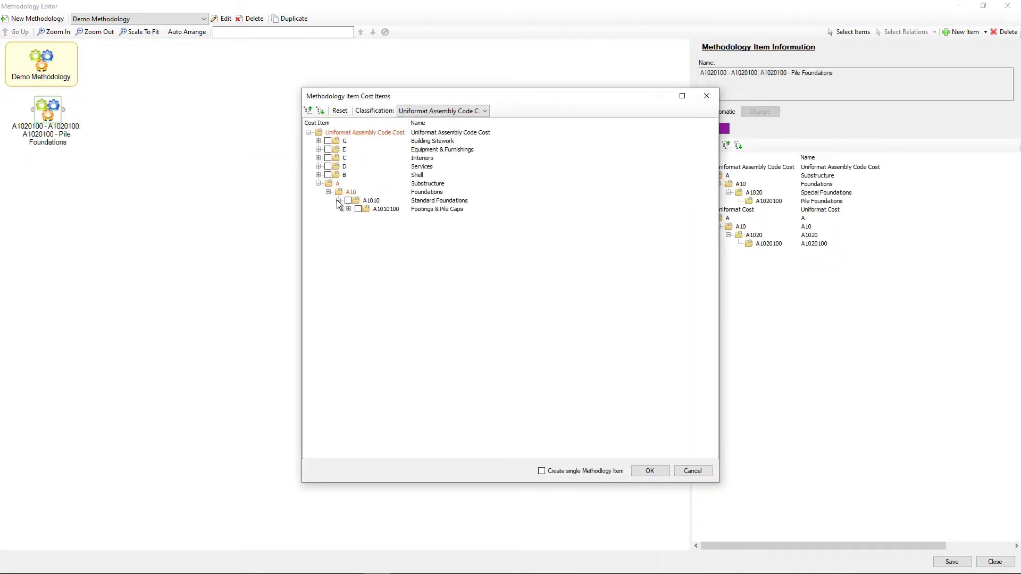
{"action": "left_click", "coordinate": [649, 471]}
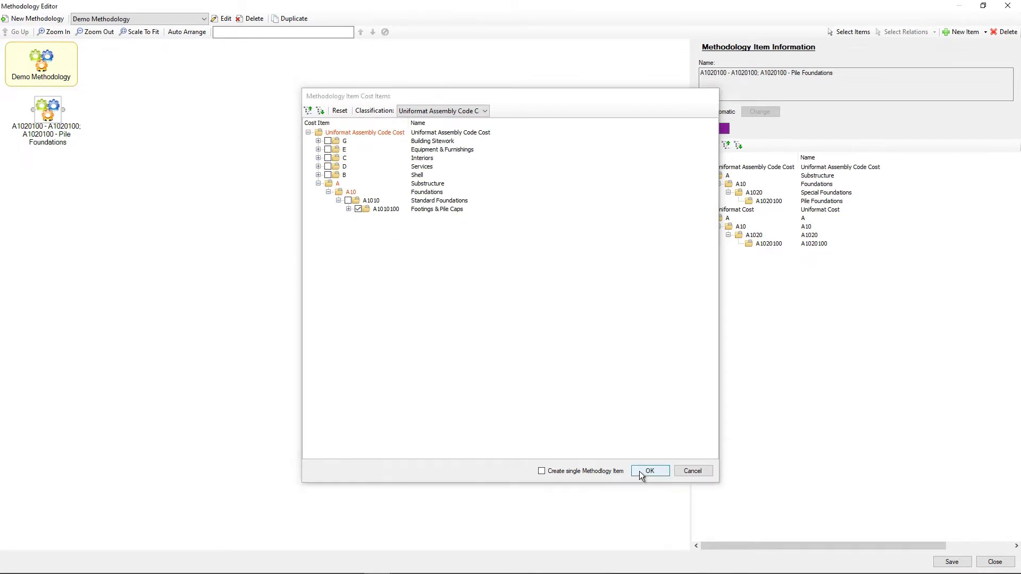
{"action": "left_click_drag", "start_coordinate": [69, 109], "coordinate": [169, 110]}
{"action": "left_click", "coordinate": [366, 179]}
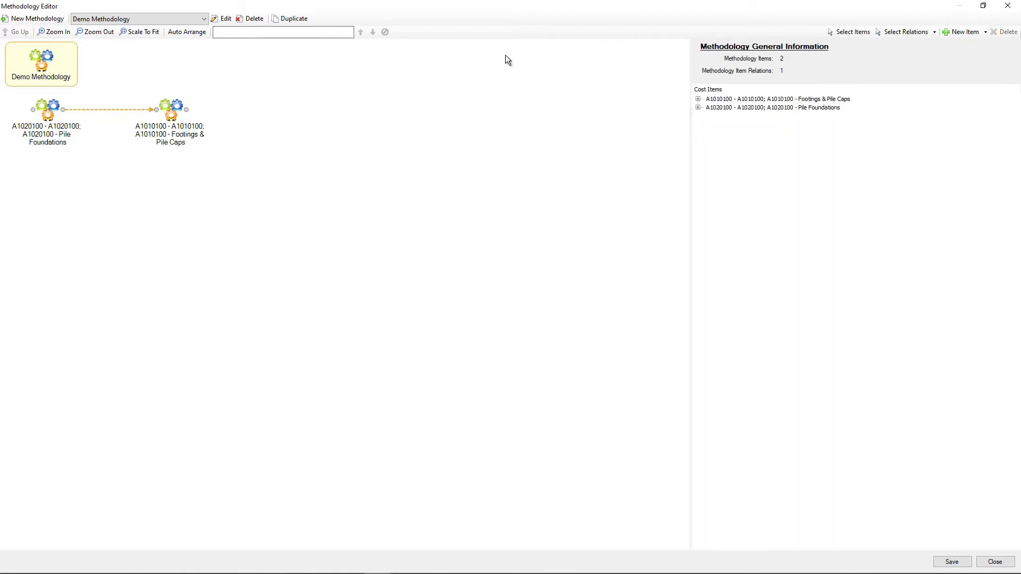
- Add a methodology item for B1010300 Upper Floor Framing - Horizontal Elements from the Shell superstructure's floor construction
{"action": "right_click", "coordinate": [360, 200]}
{"action": "left_click", "coordinate": [466, 215]}
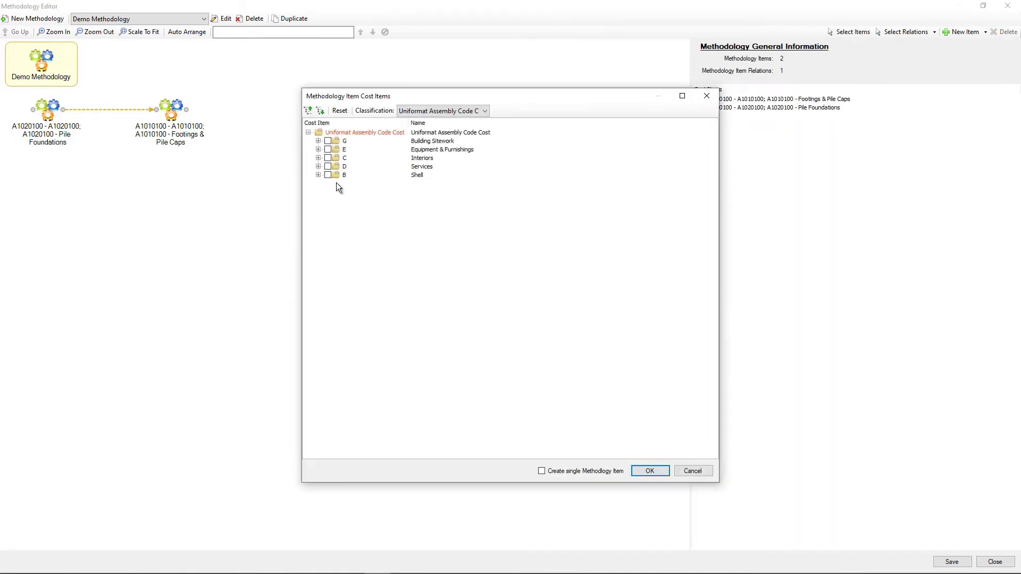
{"action": "left_click", "coordinate": [318, 176]}
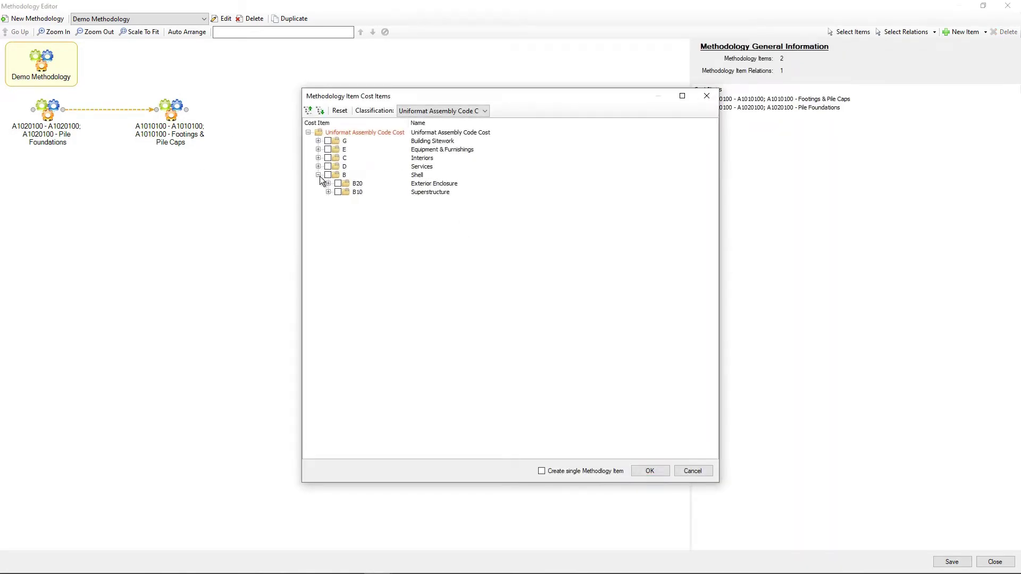
{"action": "left_click", "coordinate": [329, 192]}
{"action": "left_click", "coordinate": [339, 200]}
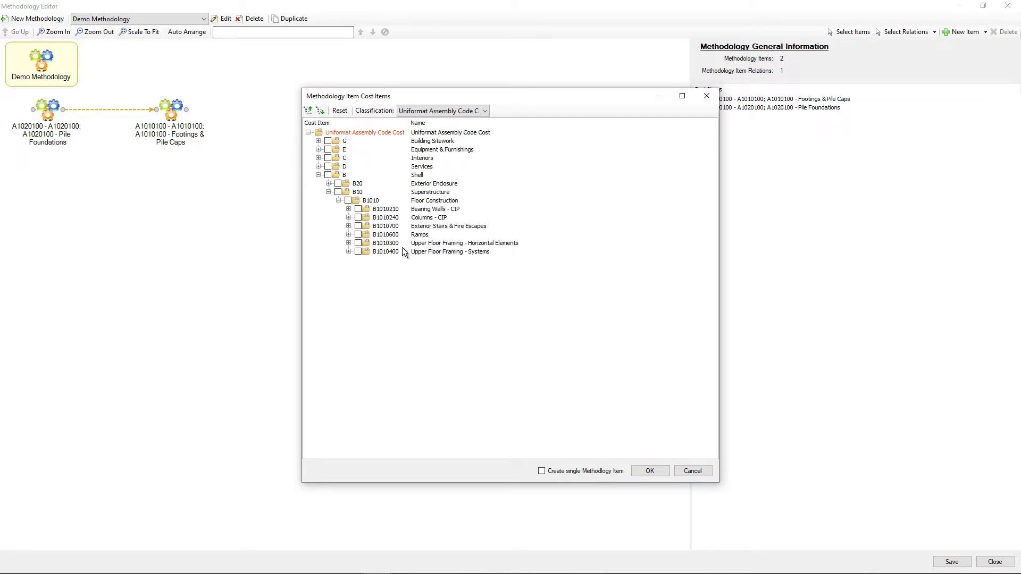
{"action": "left_click", "coordinate": [648, 472]}
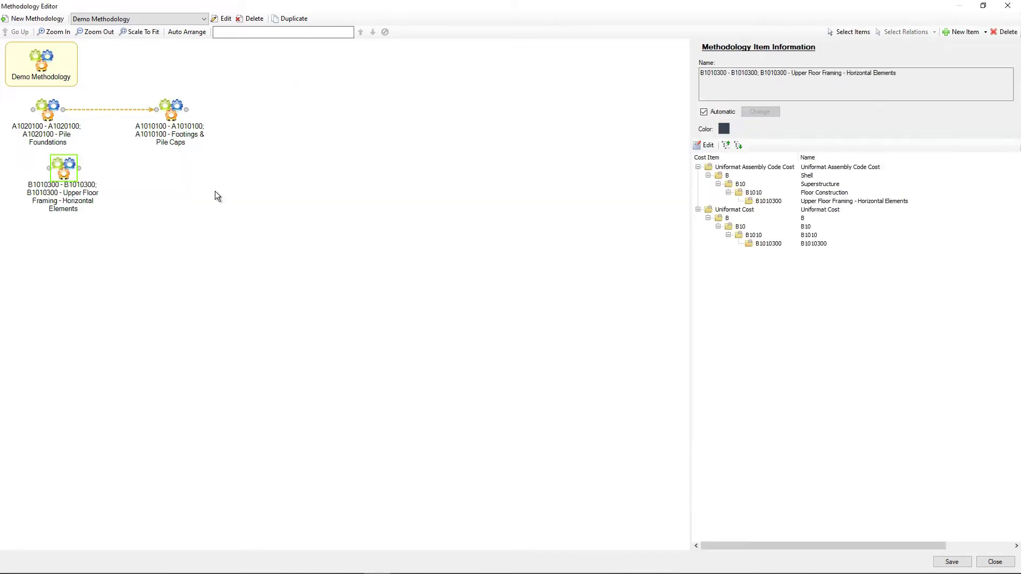
- Relate Footings & Pile Caps to Upper Floor Framing as Finish -> Start with Copy To Children enabled
{"action": "left_click_drag", "start_coordinate": [207, 123], "coordinate": [296, 119]}
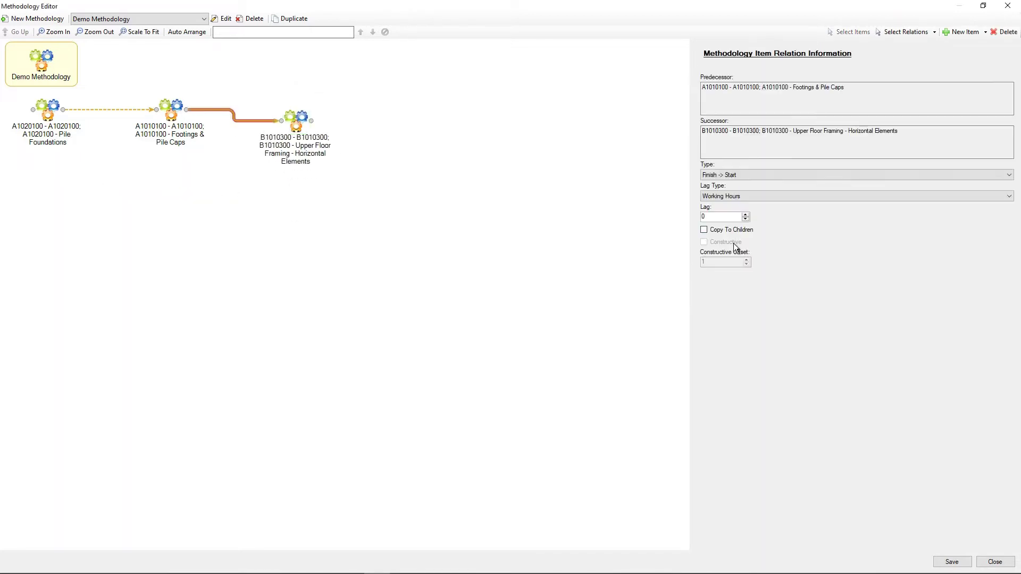
{"action": "left_click", "coordinate": [739, 175]}
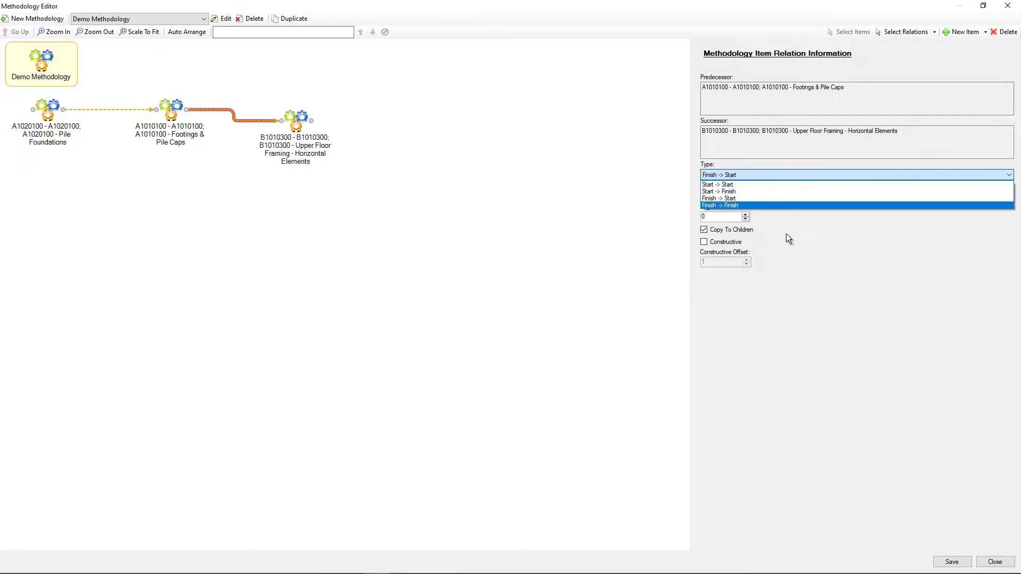
{"action": "left_click", "coordinate": [739, 216]}
{"action": "left_click", "coordinate": [742, 198]}
{"action": "left_click", "coordinate": [793, 260]}
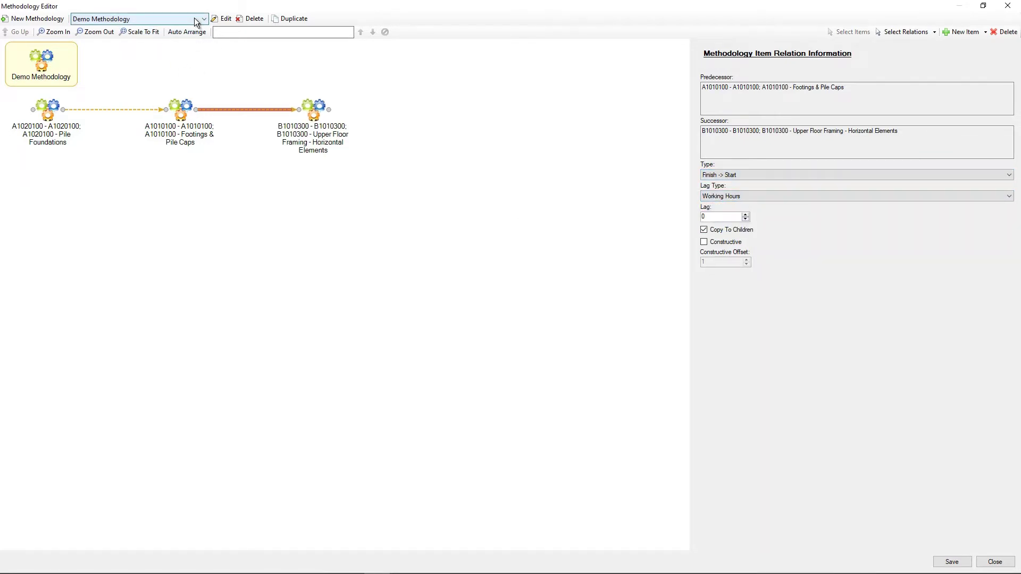
- Examine the item sequence of the Uniformat Methodology and the cost items of B1010400 Upper Floor Framing, and close the Methodology Editor
{"action": "left_click", "coordinate": [197, 19]}
{"action": "left_click", "coordinate": [155, 39]}
{"action": "left_click_drag", "start_coordinate": [199, 543], "coordinate": [314, 512]}
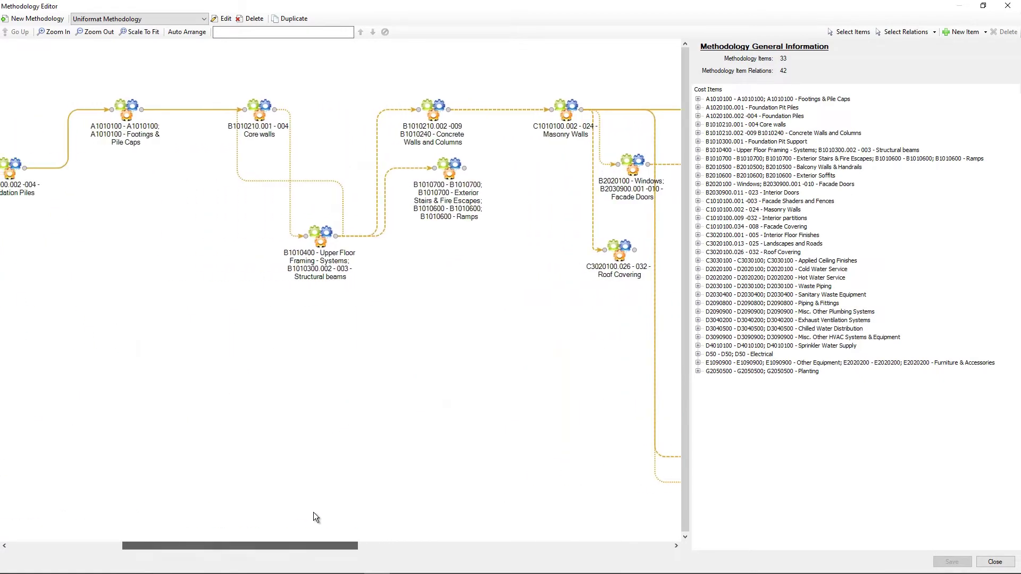
{"action": "left_click", "coordinate": [314, 236]}
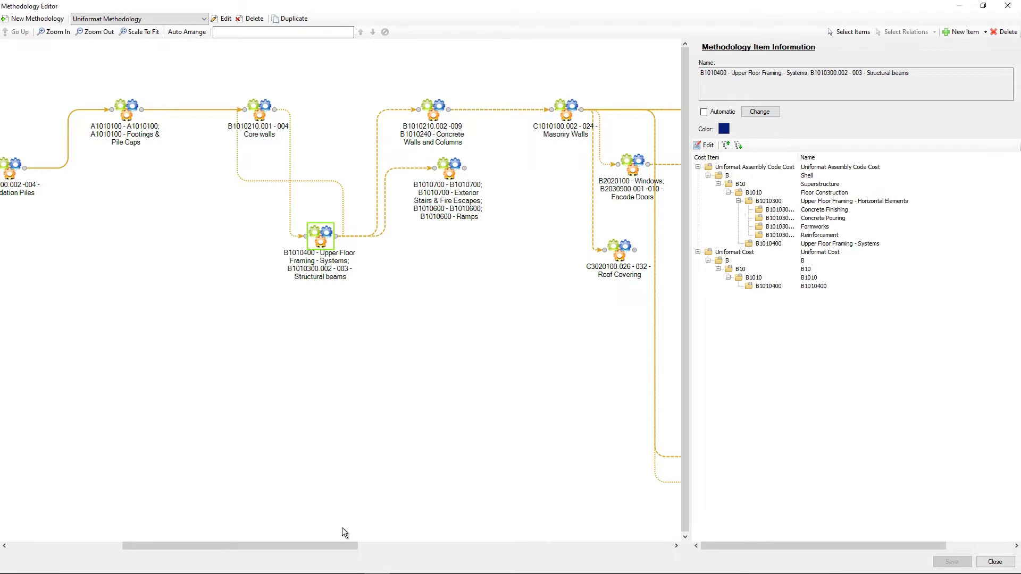
{"action": "left_click_drag", "start_coordinate": [330, 541], "coordinate": [201, 502]}
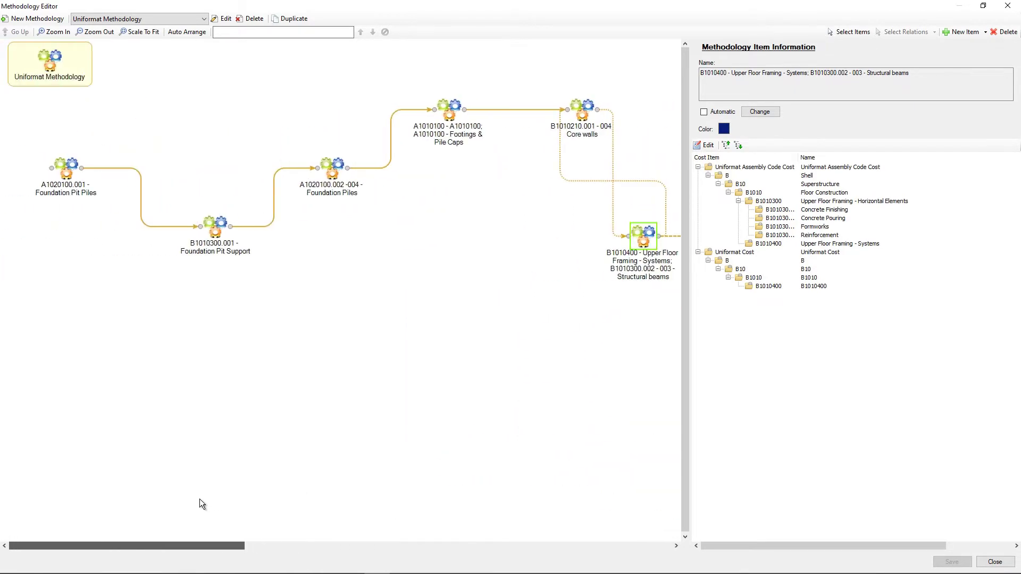
{"action": "left_click", "coordinate": [985, 564]}
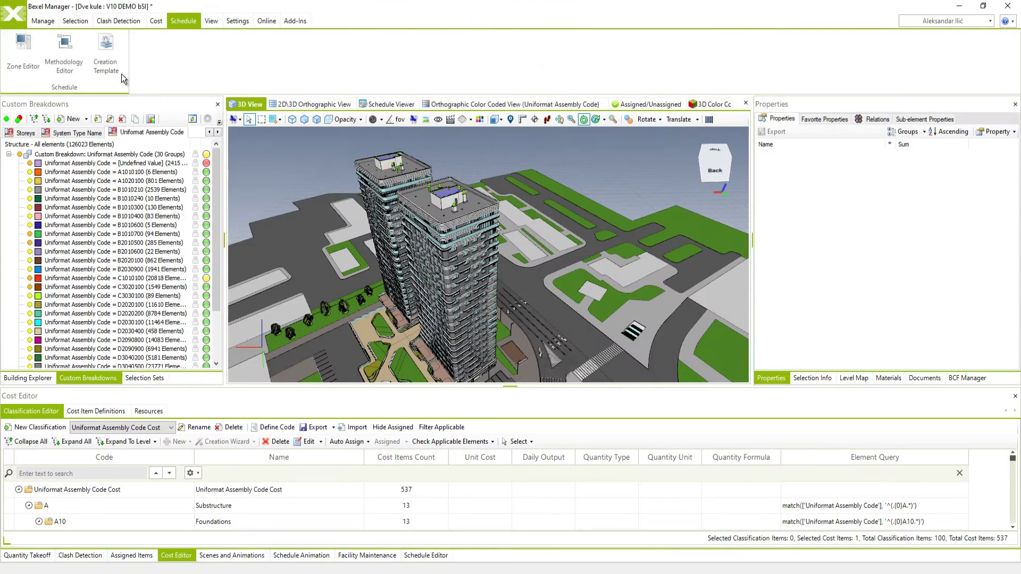
- Create a creation template named Uniformat DEMO and add the Buildings zone item as its first creation rule
{"action": "left_click", "coordinate": [118, 68]}
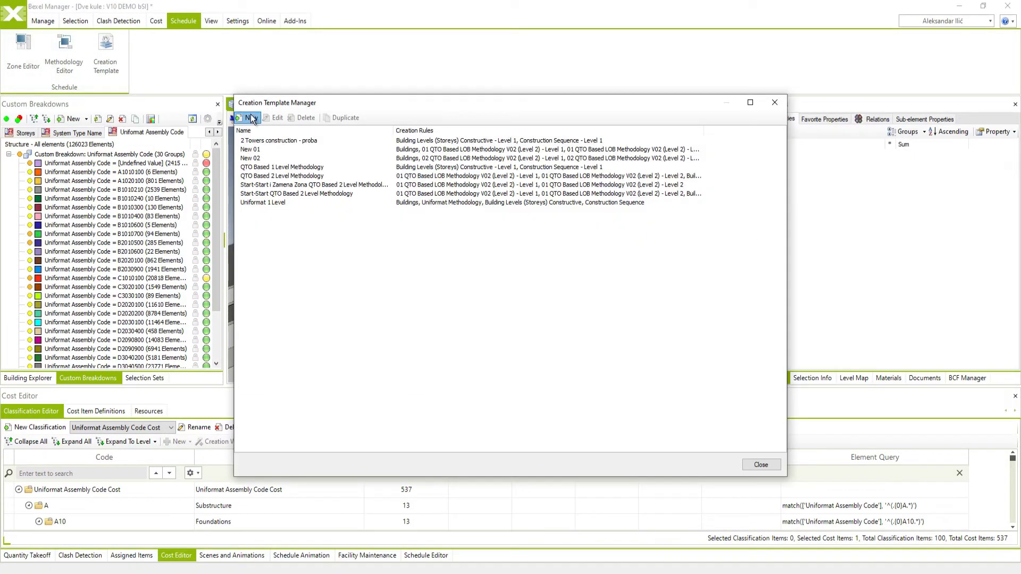
{"action": "left_click", "coordinate": [251, 118]}
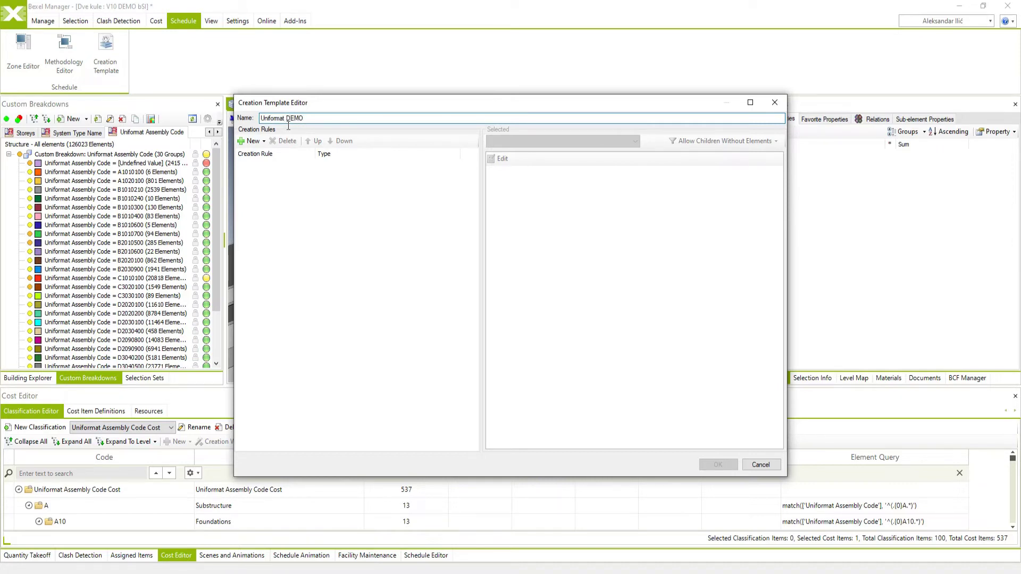
{"action": "left_click", "coordinate": [255, 142]}
{"action": "left_click", "coordinate": [267, 166]}
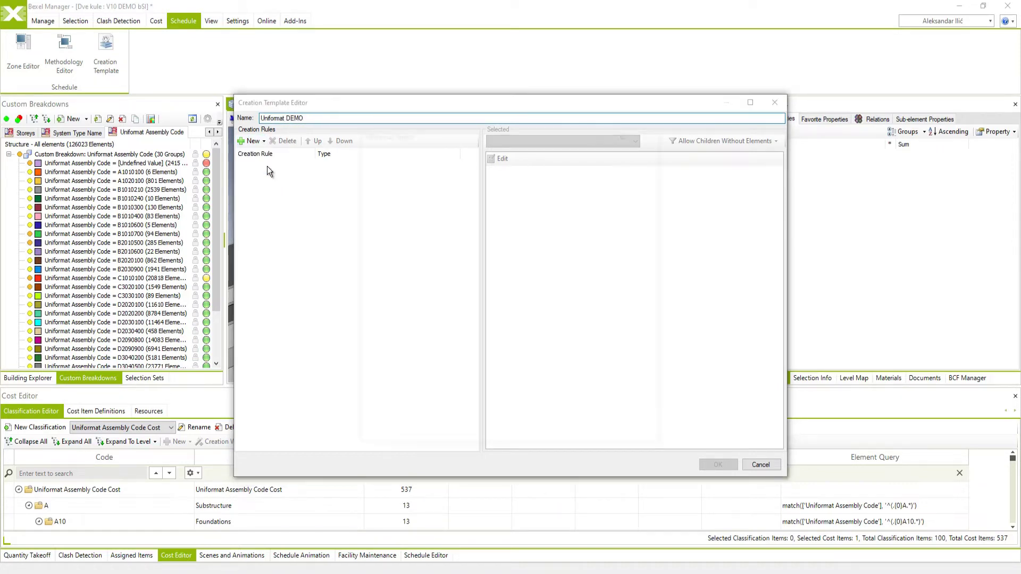
{"action": "left_click", "coordinate": [409, 145]}
{"action": "left_click", "coordinate": [381, 189]}
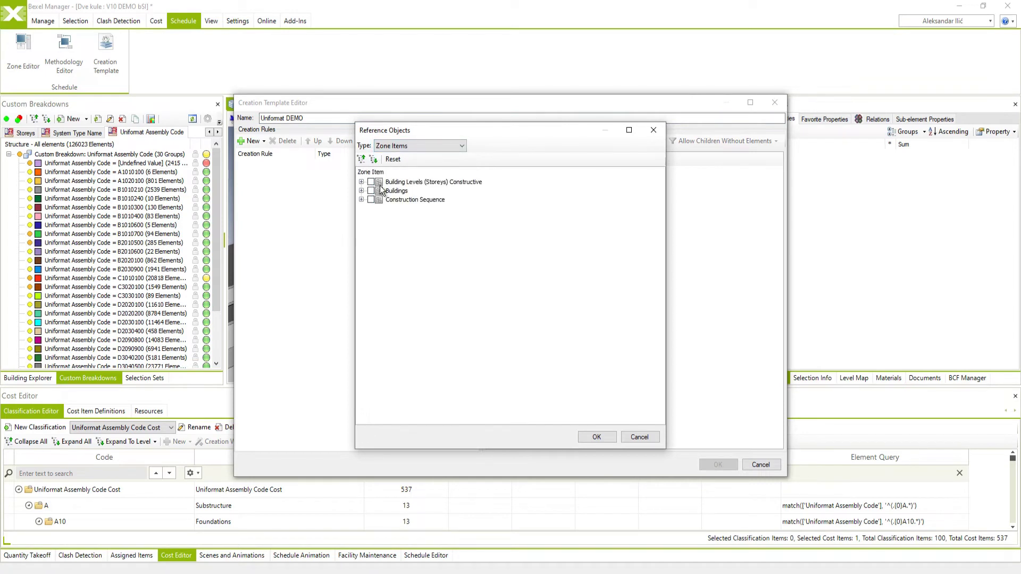
{"action": "left_click", "coordinate": [596, 438]}
- Add the Uniformat Methodology item as the second creation rule of the template
{"action": "left_click", "coordinate": [254, 141]}
{"action": "left_click", "coordinate": [267, 165]}
{"action": "left_click", "coordinate": [403, 144]}
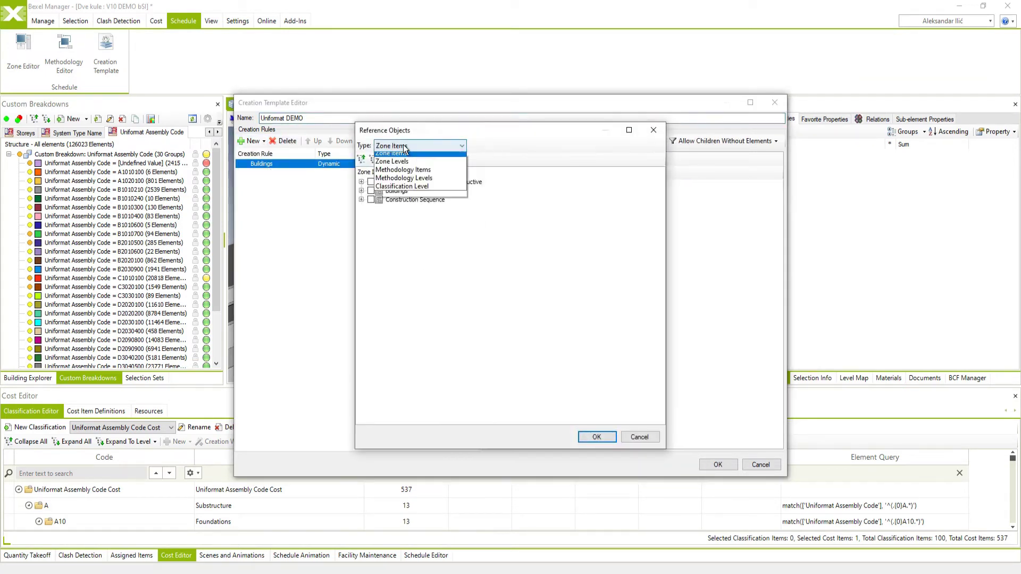
{"action": "left_click", "coordinate": [401, 198]}
{"action": "left_click", "coordinate": [371, 200]}
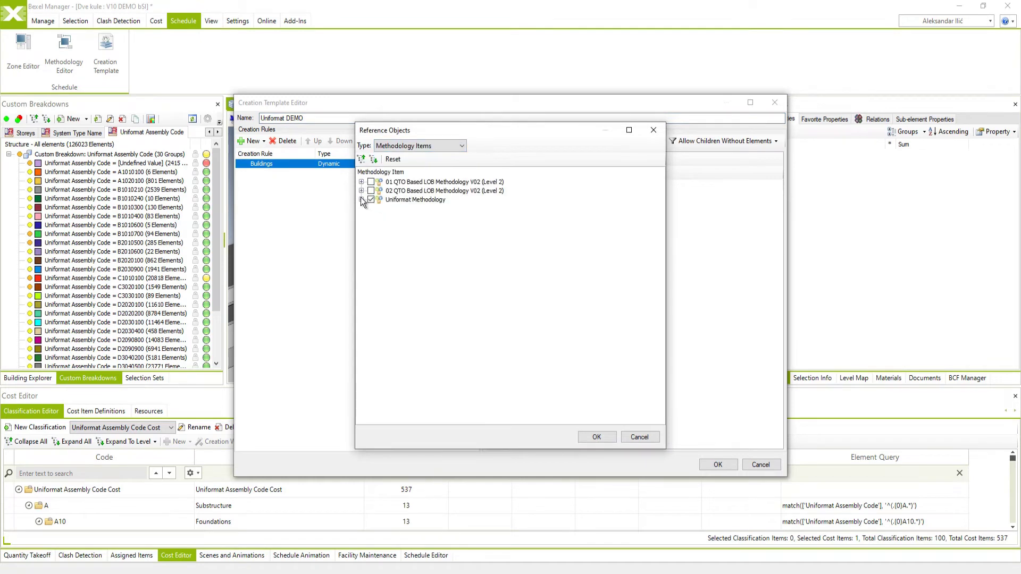
{"action": "left_click", "coordinate": [362, 199]}
{"action": "left_click", "coordinate": [588, 438]}
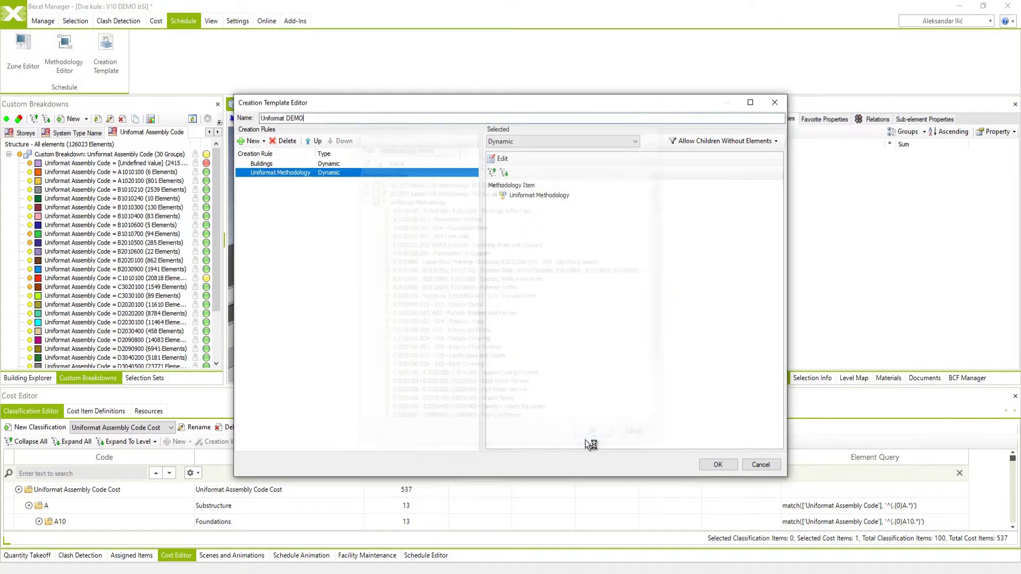
- Add the Building Levels (Storeys) Constructive zone item as the third creation rule
{"action": "left_click", "coordinate": [253, 141]}
{"action": "left_click", "coordinate": [267, 166]}
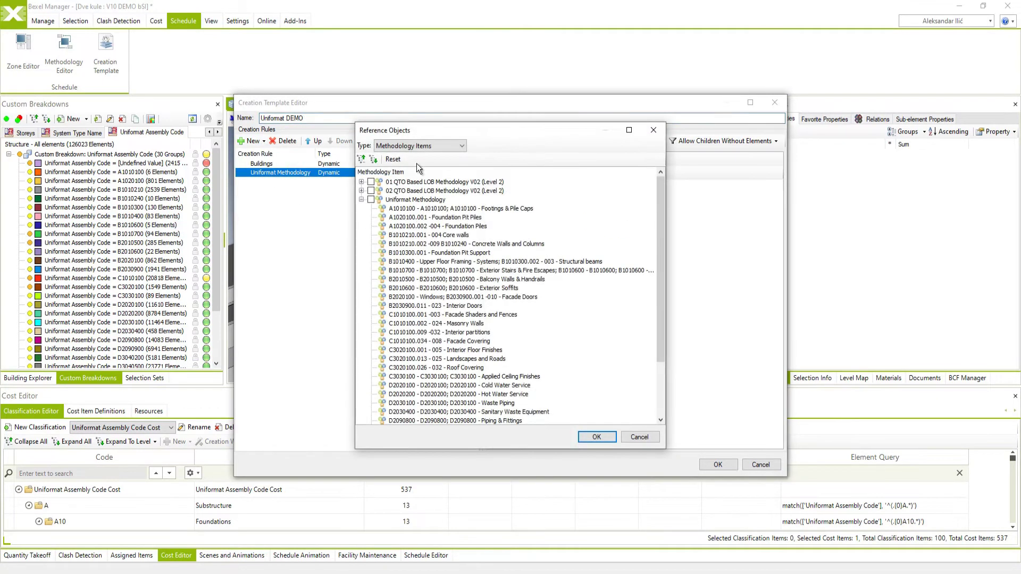
{"action": "left_click", "coordinate": [418, 146]}
{"action": "left_click", "coordinate": [417, 184]}
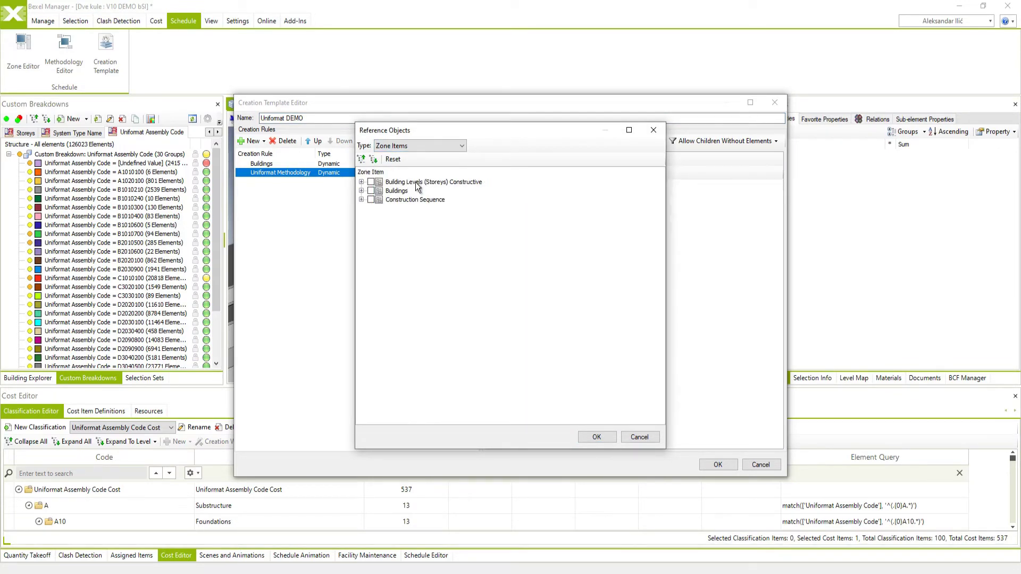
{"action": "left_click", "coordinate": [590, 437]}
- Add the Construction Sequence zone item as the last creation rule, save the template and close the Creation Template Manager
{"action": "left_click", "coordinate": [253, 141]}
{"action": "left_click", "coordinate": [270, 167]}
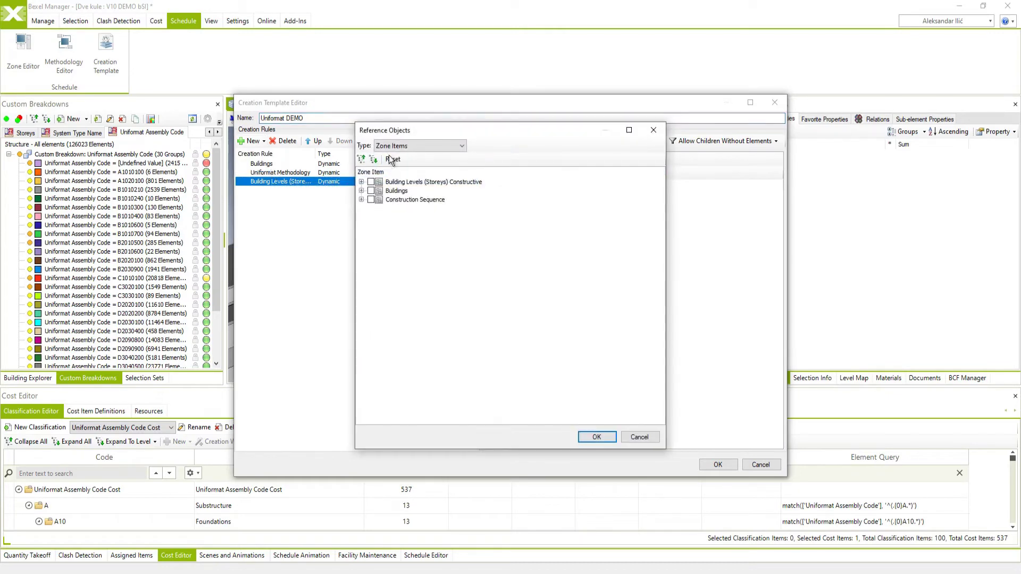
{"action": "left_click", "coordinate": [603, 434]}
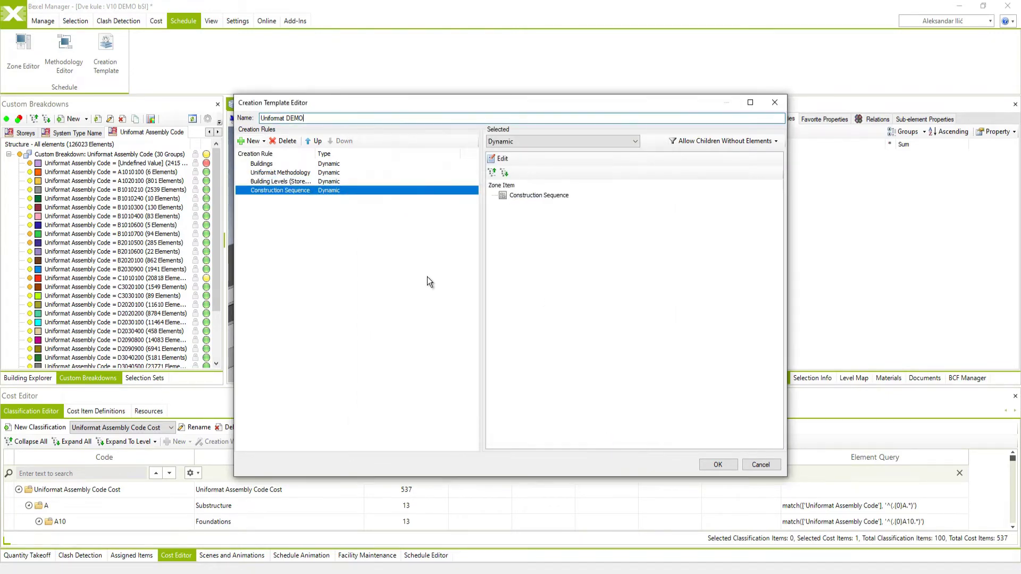
{"action": "left_click", "coordinate": [707, 463]}
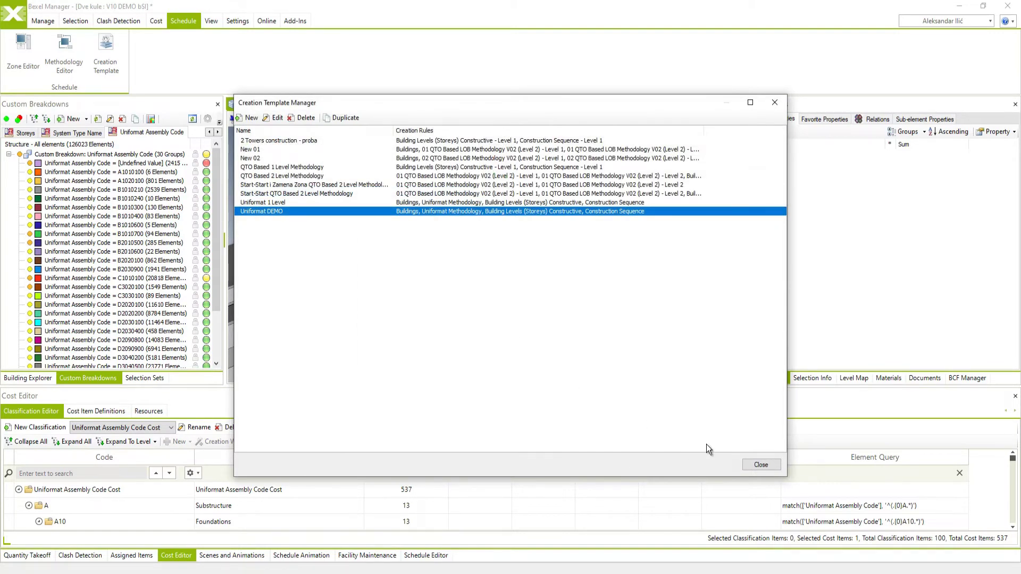
{"action": "left_click", "coordinate": [761, 465]}
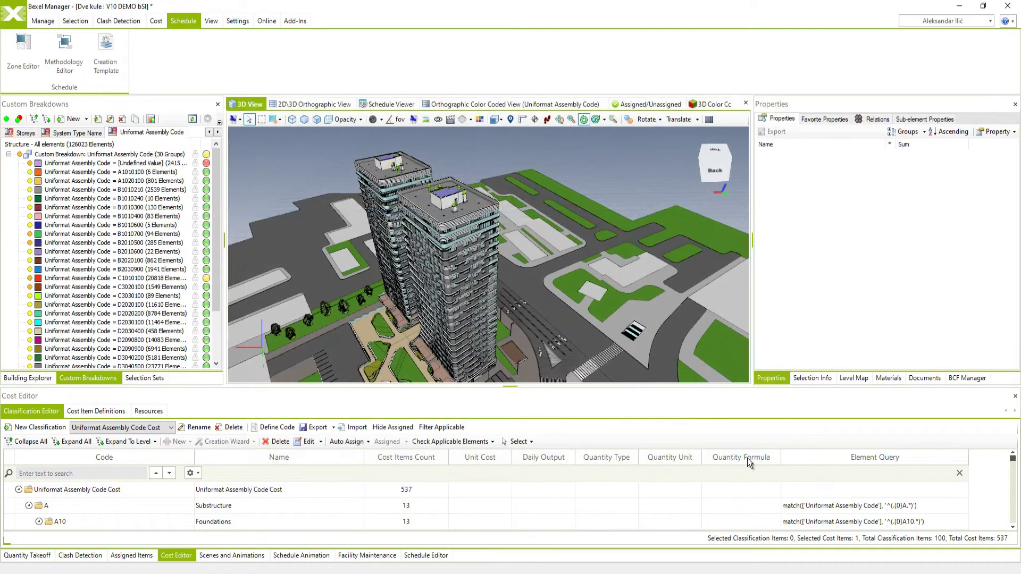
- Create a new schedule named Uniformat DEMO based on the Uniformat Assembly Code Cost version created on 3/23/2022
{"action": "left_click", "coordinate": [426, 555]}
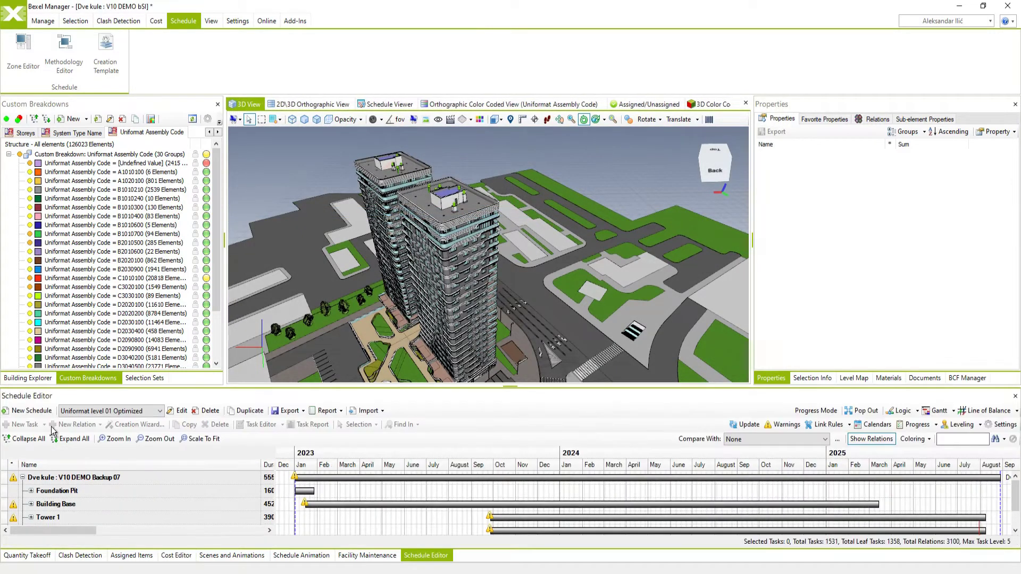
{"action": "left_click", "coordinate": [32, 411]}
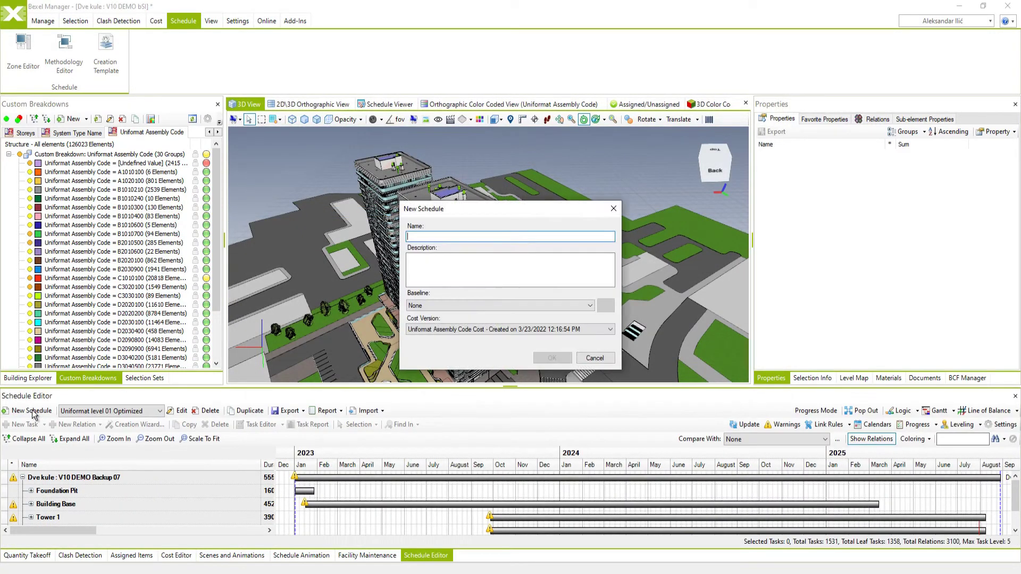
{"action": "type", "text": "Uniformat DEMO"}
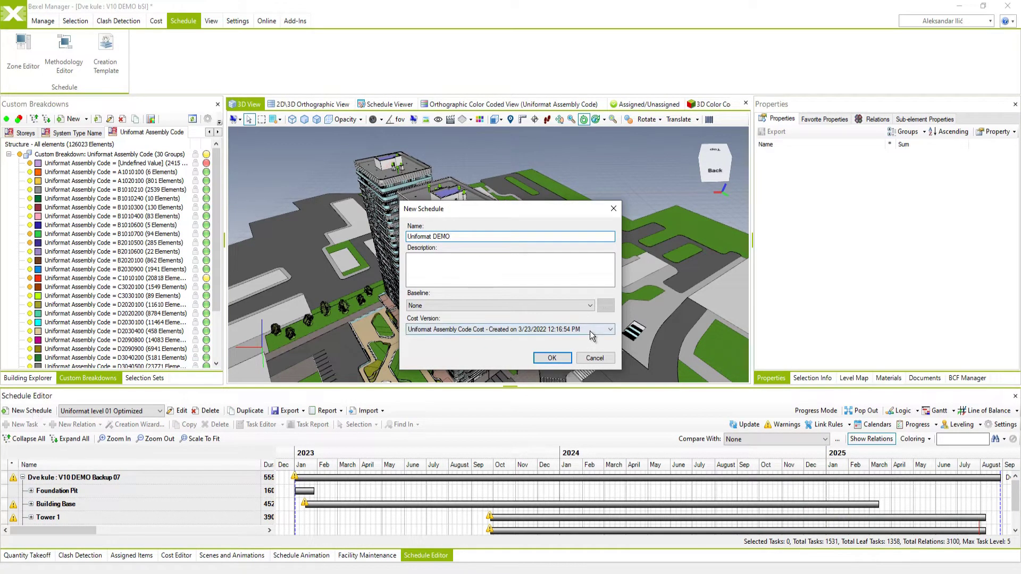
{"action": "left_click", "coordinate": [589, 331]}
{"action": "left_click", "coordinate": [591, 339]}
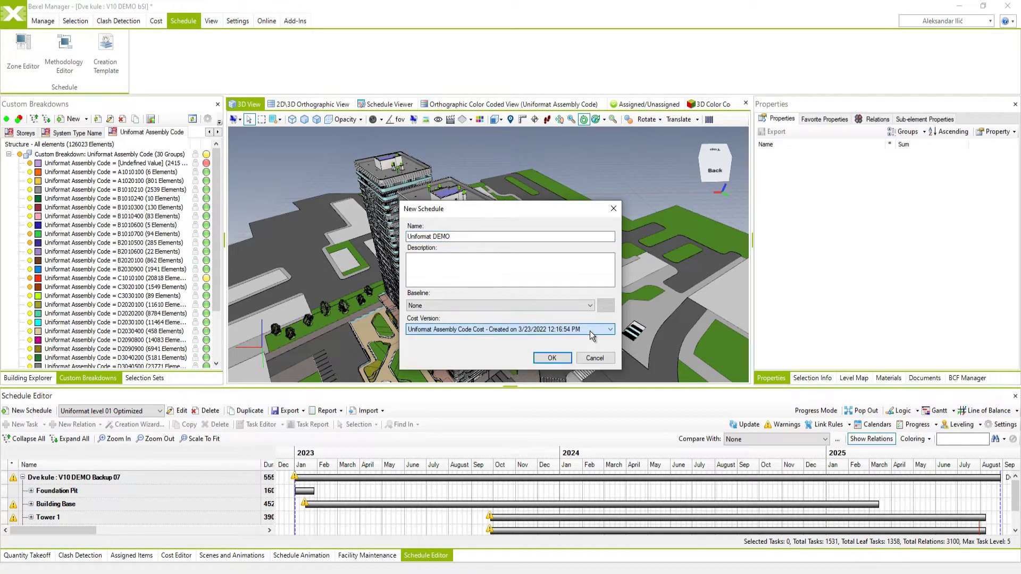
{"action": "left_click", "coordinate": [551, 363]}
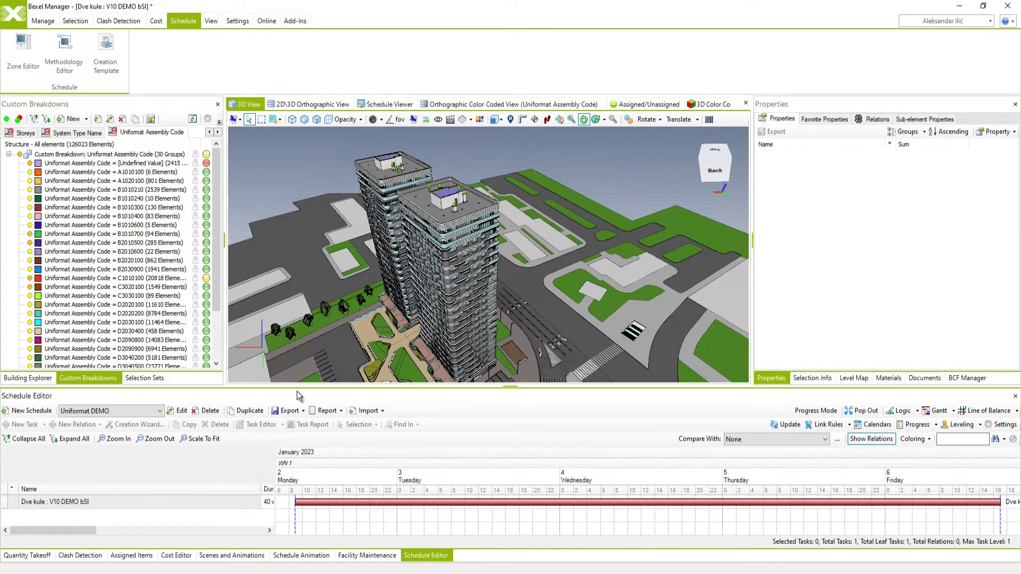
- Generate the tasks under the Dve kule : V10 DEMO bSI root task with the Creation Wizard and the Uniformat DEMO template
{"action": "mouse_move", "coordinate": [301, 387]}
{"action": "left_mouse_down"}
{"action": "mouse_move", "coordinate": [315, 327]}
{"action": "mouse_move", "coordinate": [301, 330]}
{"action": "left_mouse_up"}
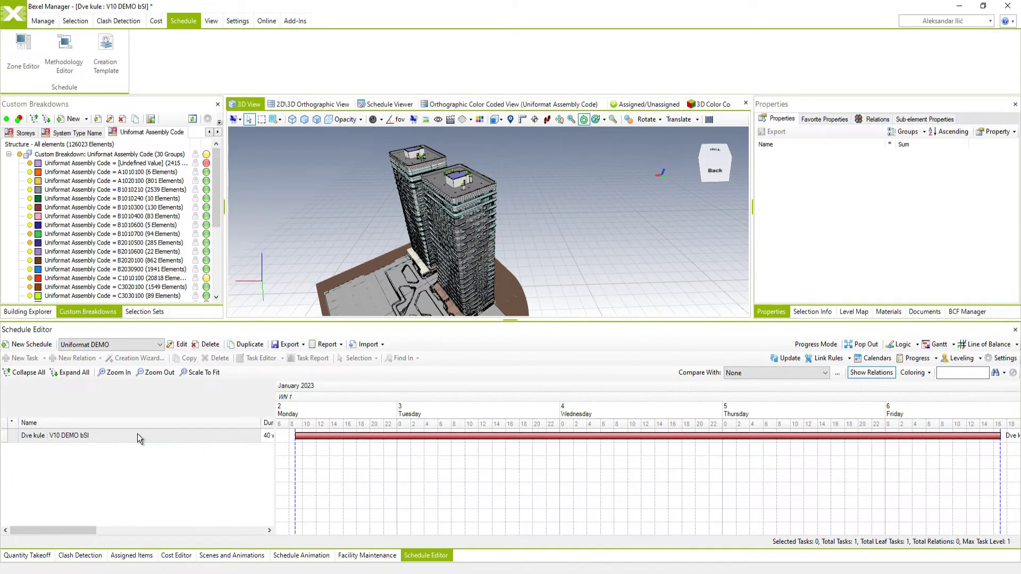
{"action": "left_click", "coordinate": [137, 433]}
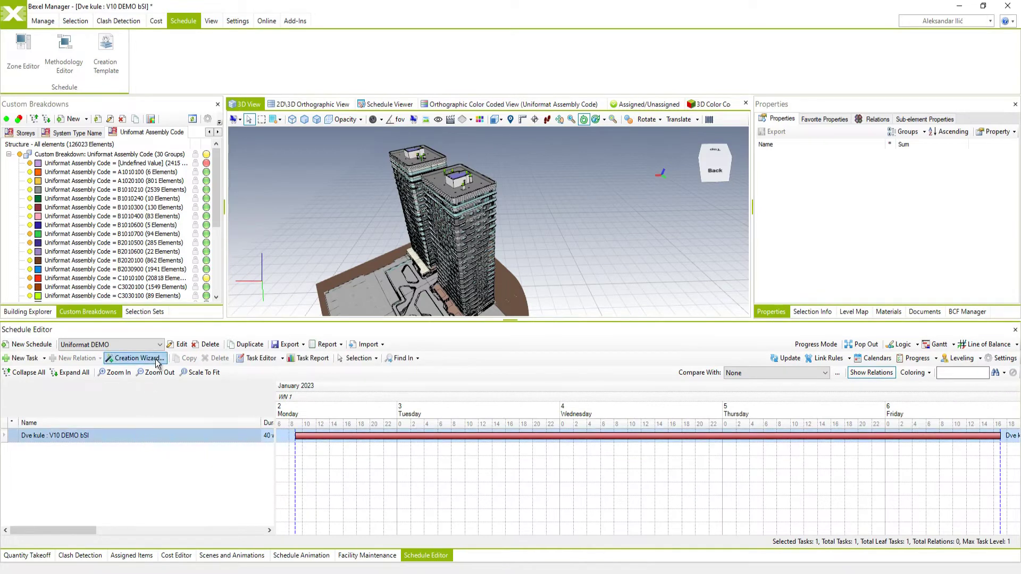
{"action": "left_click", "coordinate": [136, 358]}
{"action": "left_click", "coordinate": [474, 162]}
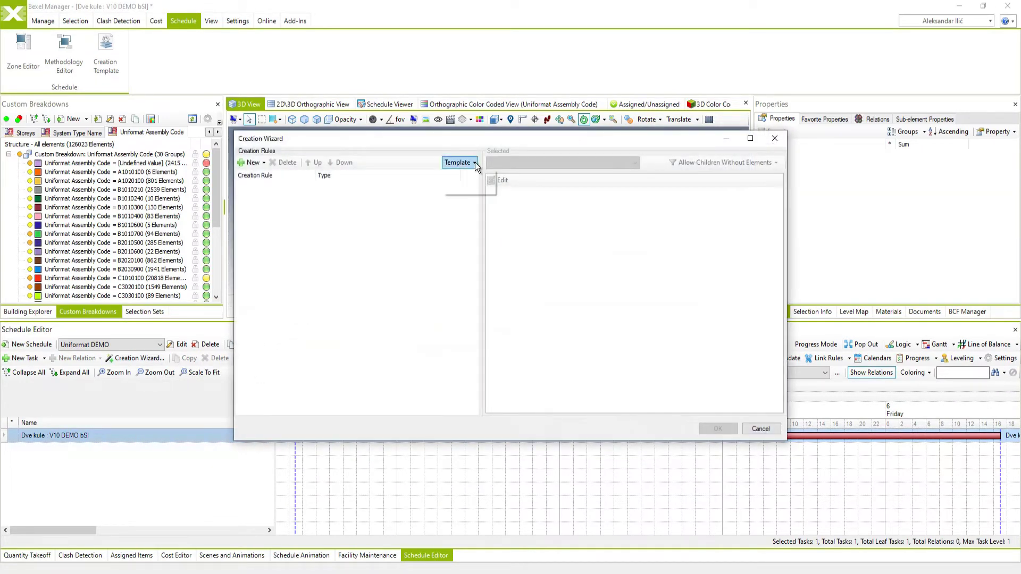
{"action": "left_click", "coordinate": [464, 186]}
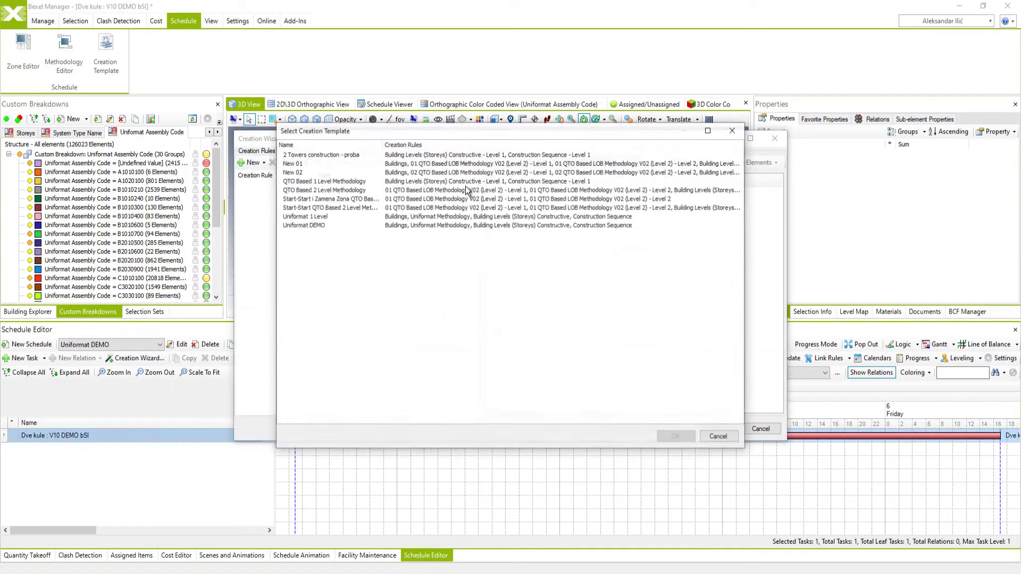
{"action": "left_click", "coordinate": [319, 225]}
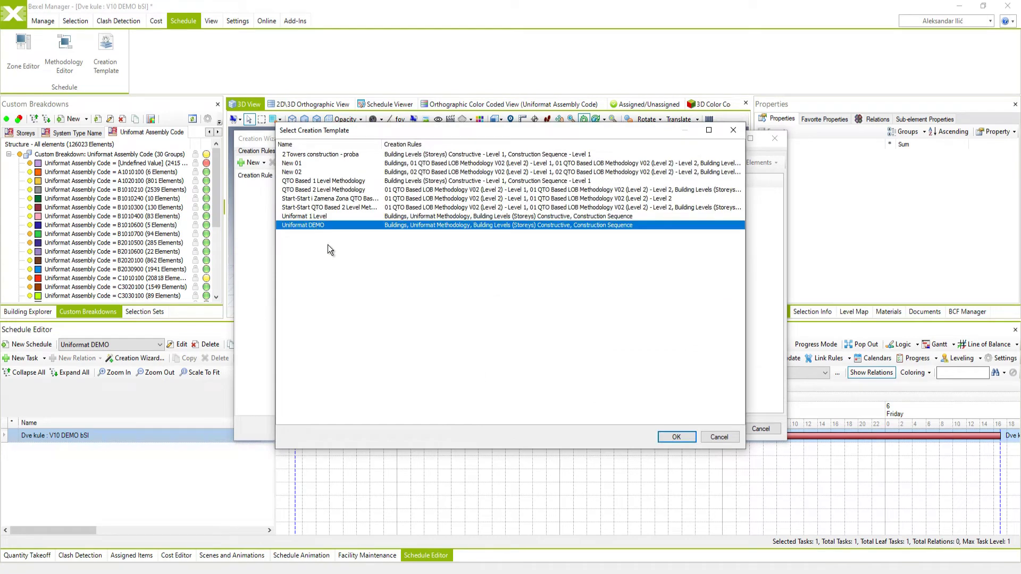
{"action": "left_click", "coordinate": [676, 437]}
{"action": "left_click", "coordinate": [706, 429]}
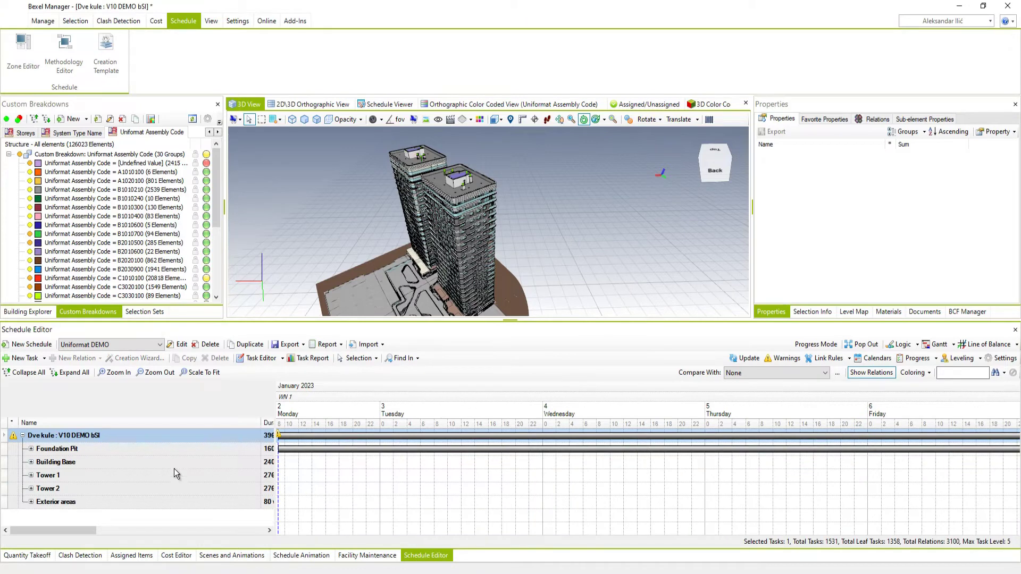
- Expand all generated tasks, scale the Gantt chart to fit and examine the task sequence and relations
{"action": "left_click", "coordinate": [78, 375]}
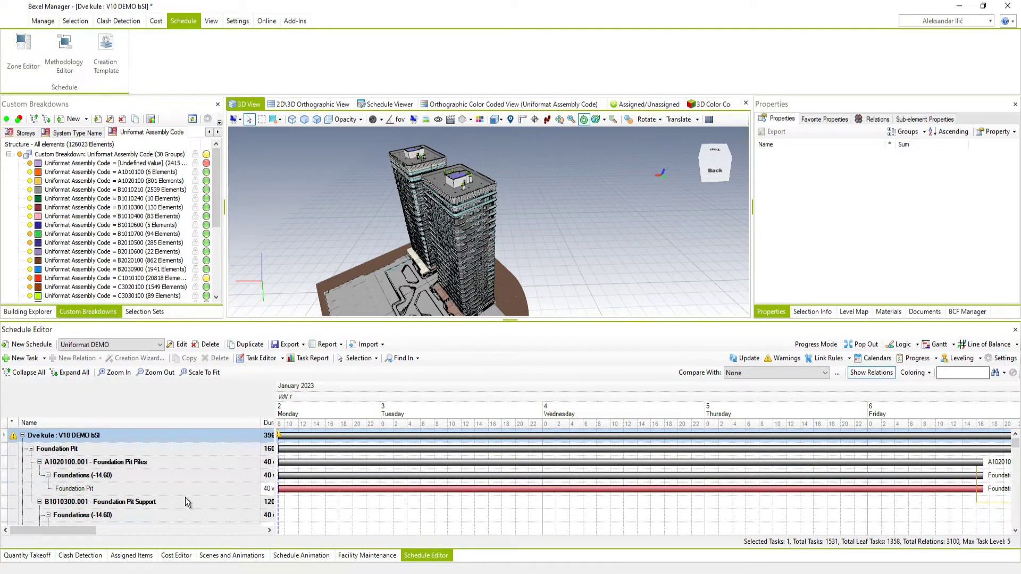
{"action": "left_click", "coordinate": [204, 372]}
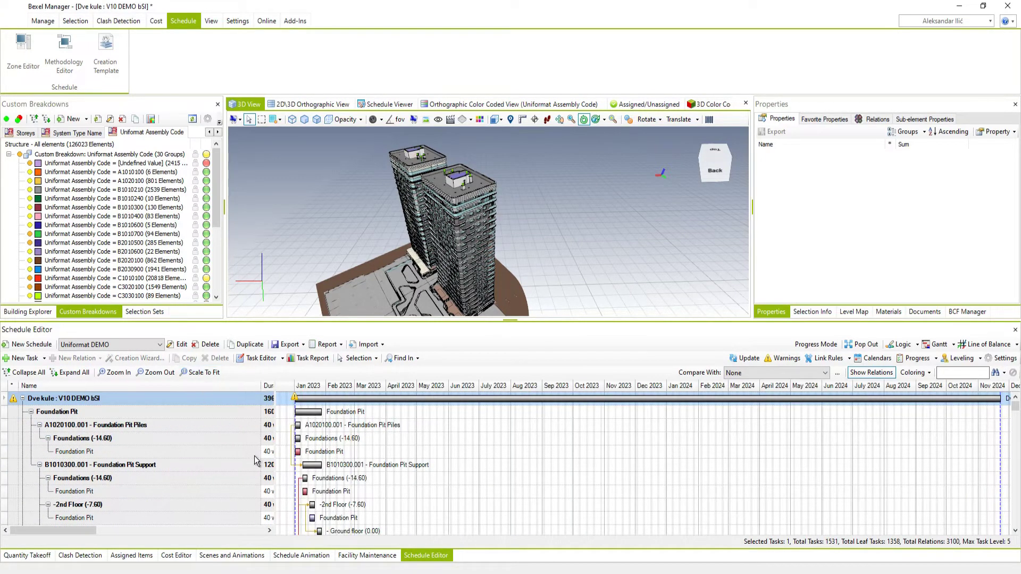
{"action": "scroll", "coordinate": [255, 461], "scroll_direction": "down", "scroll_amount": 8}
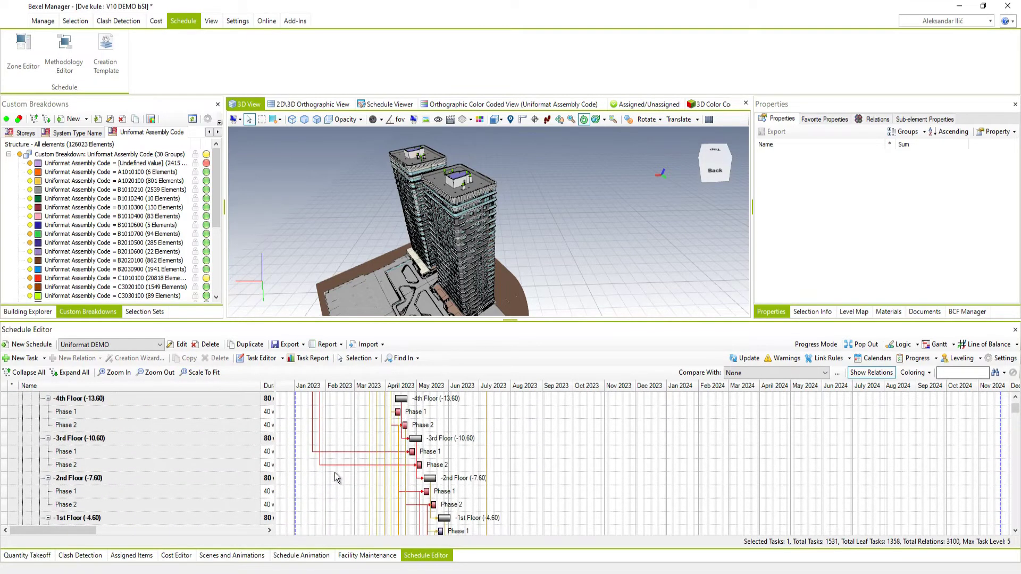
{"action": "scroll", "coordinate": [334, 473], "scroll_direction": "down", "scroll_amount": 3}
{"action": "scroll", "coordinate": [334, 473], "scroll_direction": "up", "scroll_amount": 3}
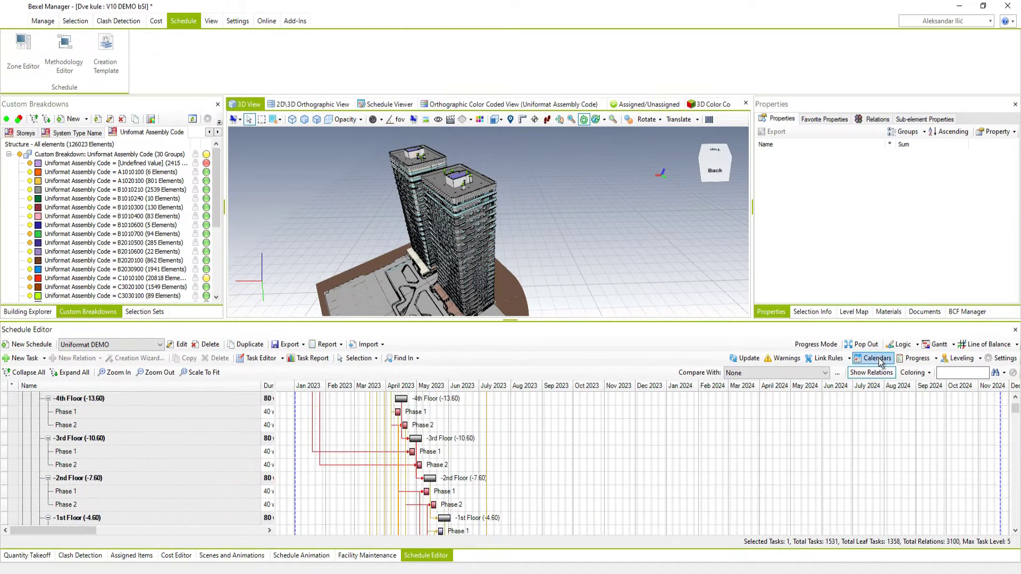
- Examine the schedule as a Line of Balance in a separate window, and return to the docked Gantt chart
{"action": "left_click", "coordinate": [861, 344]}
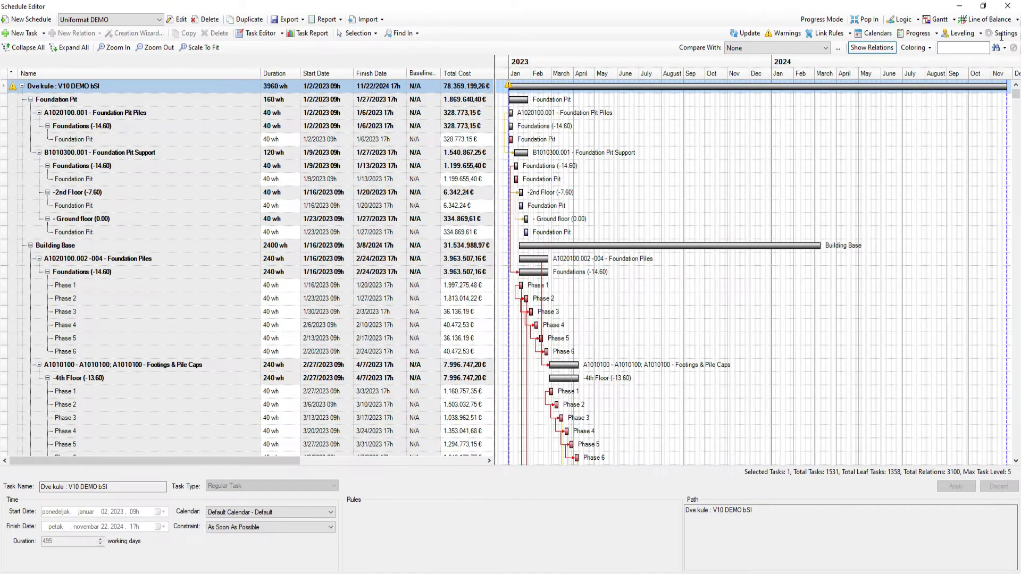
{"action": "left_click", "coordinate": [985, 19]}
{"action": "scroll", "coordinate": [604, 315], "scroll_direction": "up", "scroll_amount": 8}
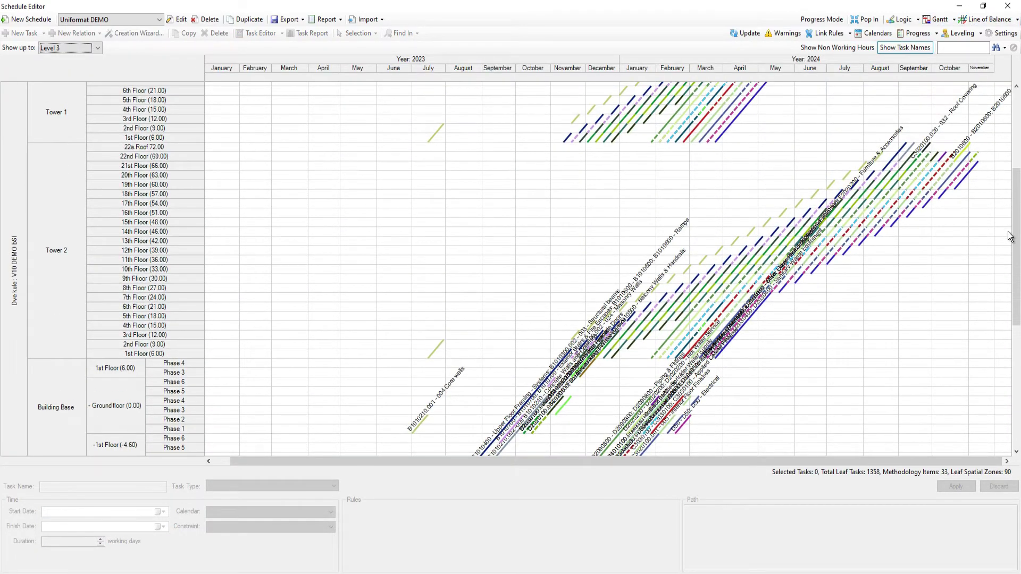
{"action": "left_click_drag", "start_coordinate": [1010, 236], "coordinate": [999, 169]}
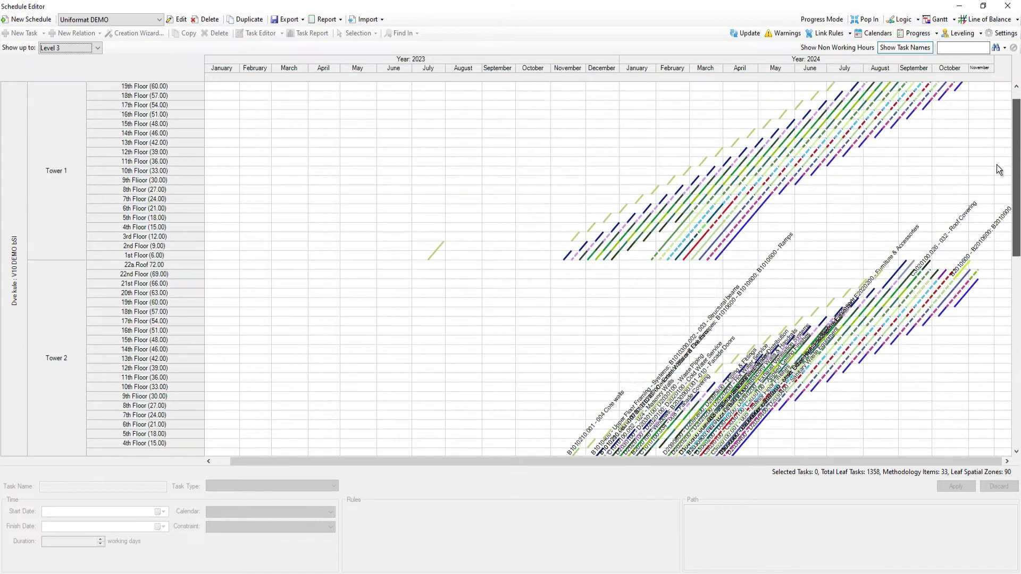
{"action": "scroll", "coordinate": [999, 169], "scroll_direction": "up", "scroll_amount": 2}
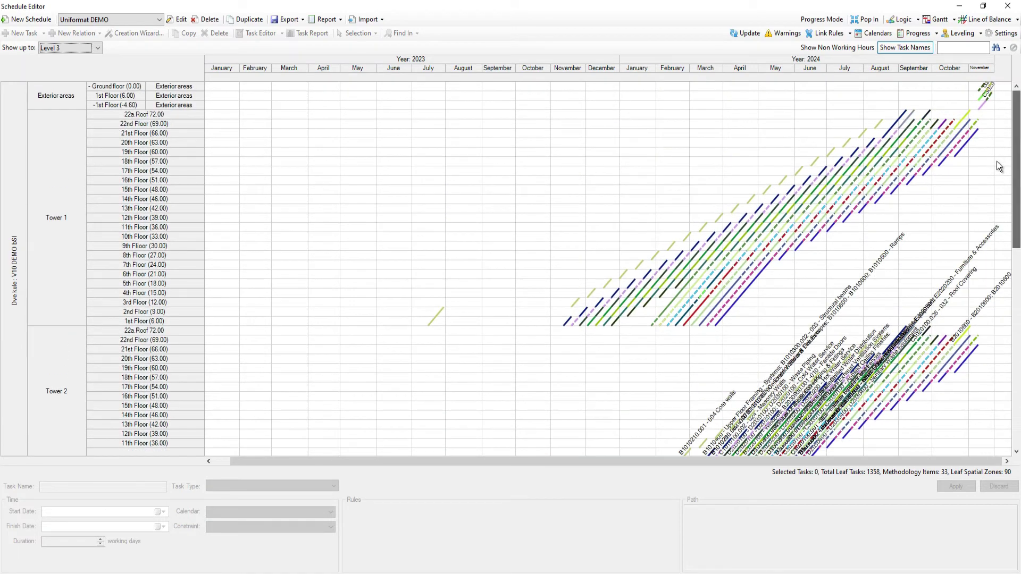
{"action": "left_click", "coordinate": [946, 24]}
{"action": "left_click", "coordinate": [1006, 5]}
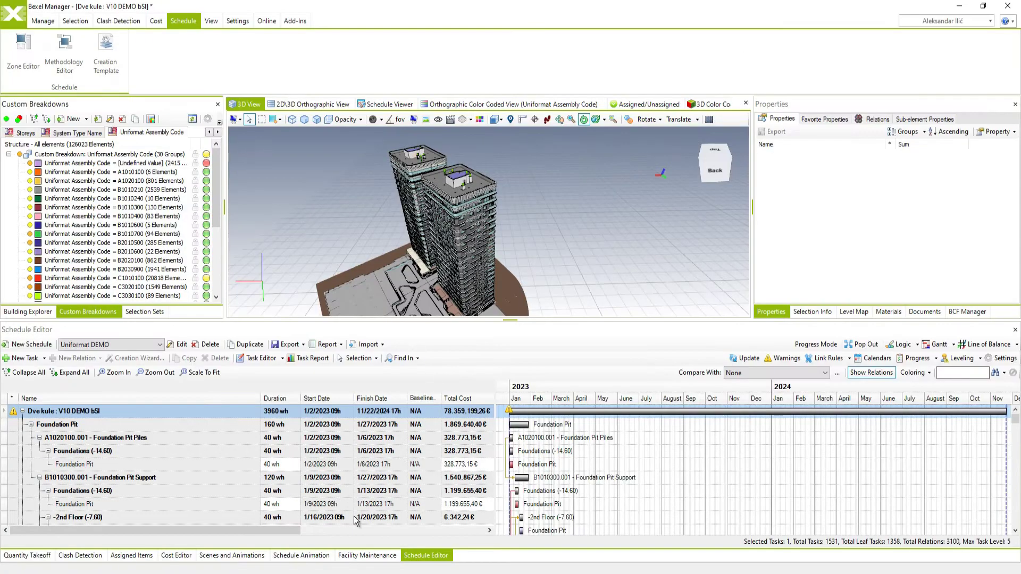
- Generate the schedule animation for the Uniformat DEMO schedule
{"action": "left_click", "coordinate": [301, 555]}
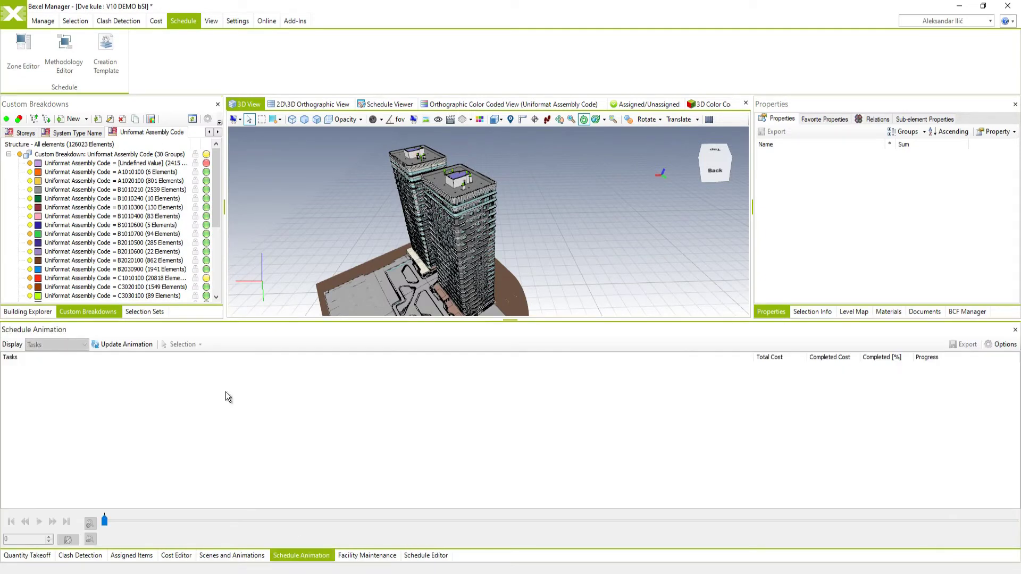
{"action": "left_click", "coordinate": [141, 348]}
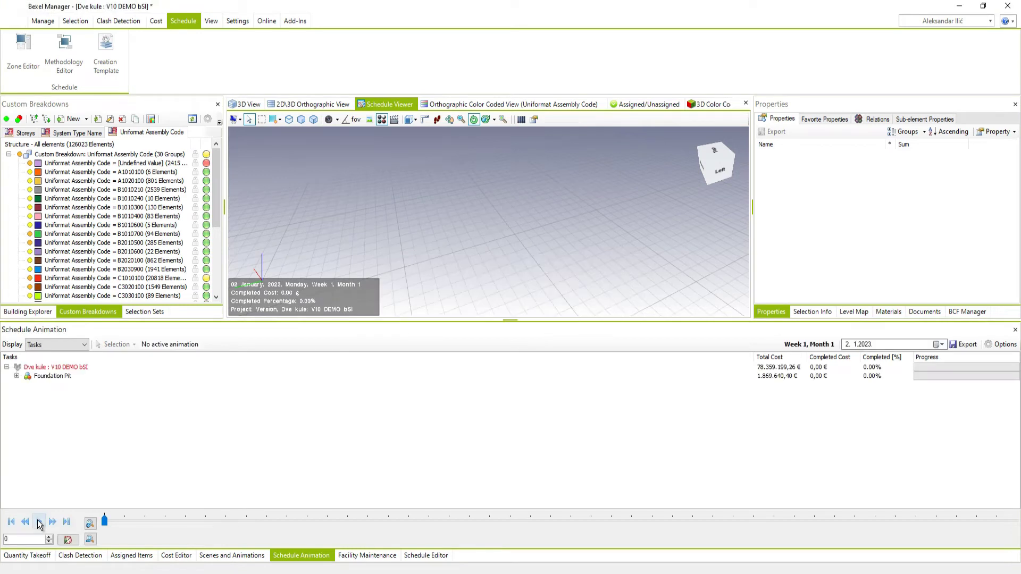
- Enlarge the Schedule Viewer and play the schedule animation in stages up to 31 October 2023, examining the construction sequence from different sides
{"action": "left_click", "coordinate": [39, 523]}
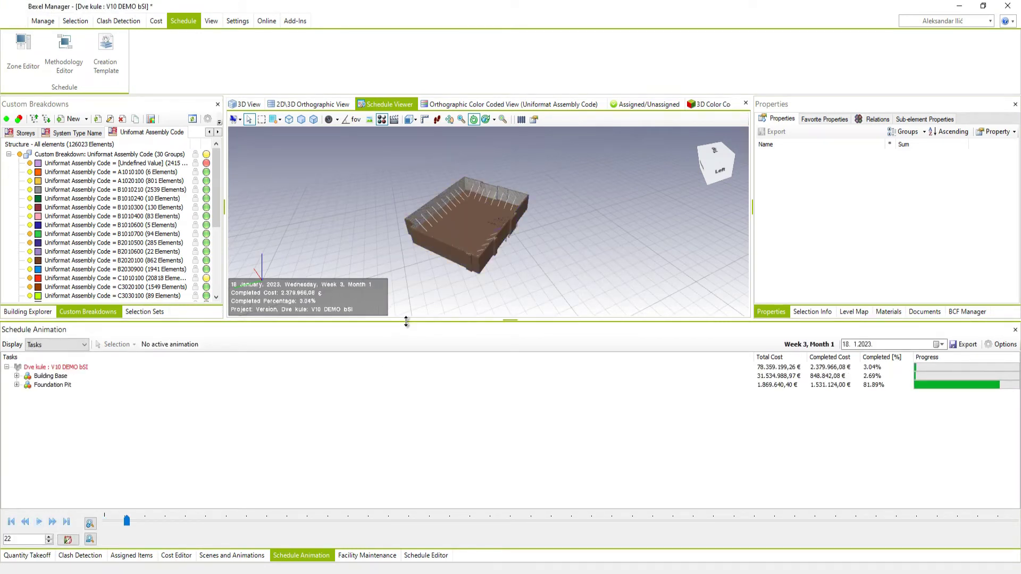
{"action": "left_click_drag", "start_coordinate": [406, 321], "coordinate": [391, 406]}
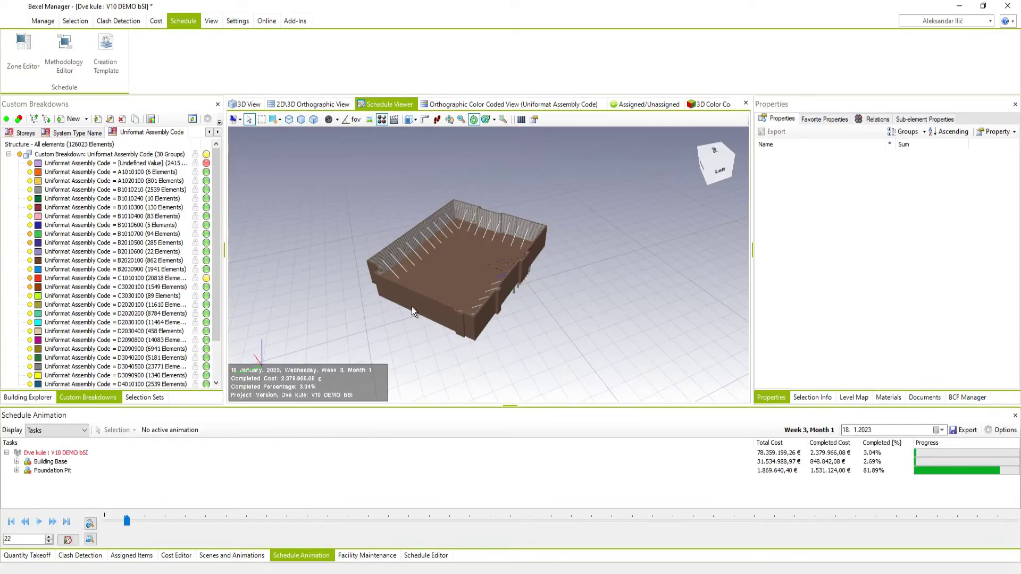
{"action": "left_click", "coordinate": [41, 522]}
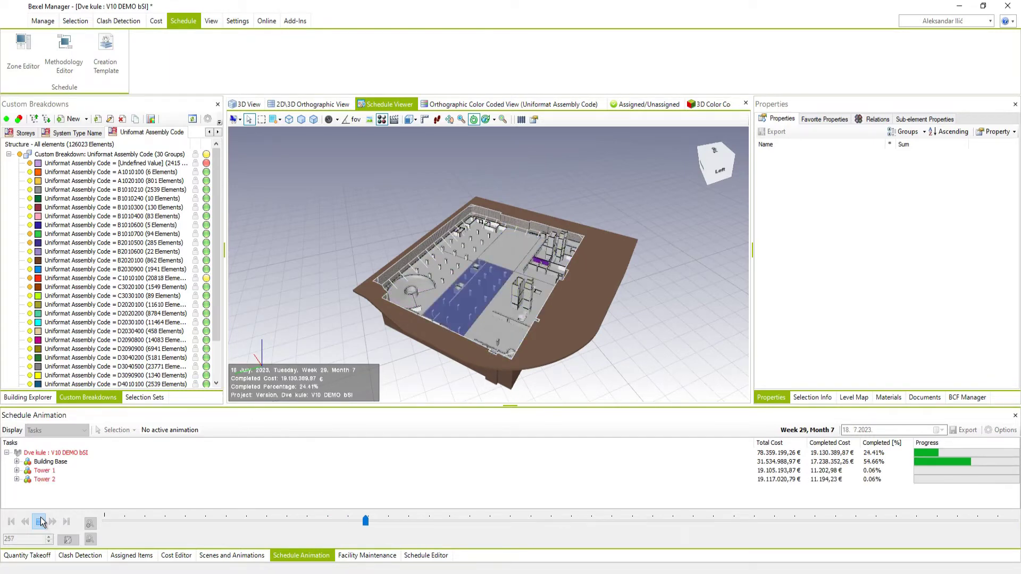
{"action": "left_click", "coordinate": [40, 521]}
{"action": "left_click_drag", "start_coordinate": [534, 321], "coordinate": [575, 328]}
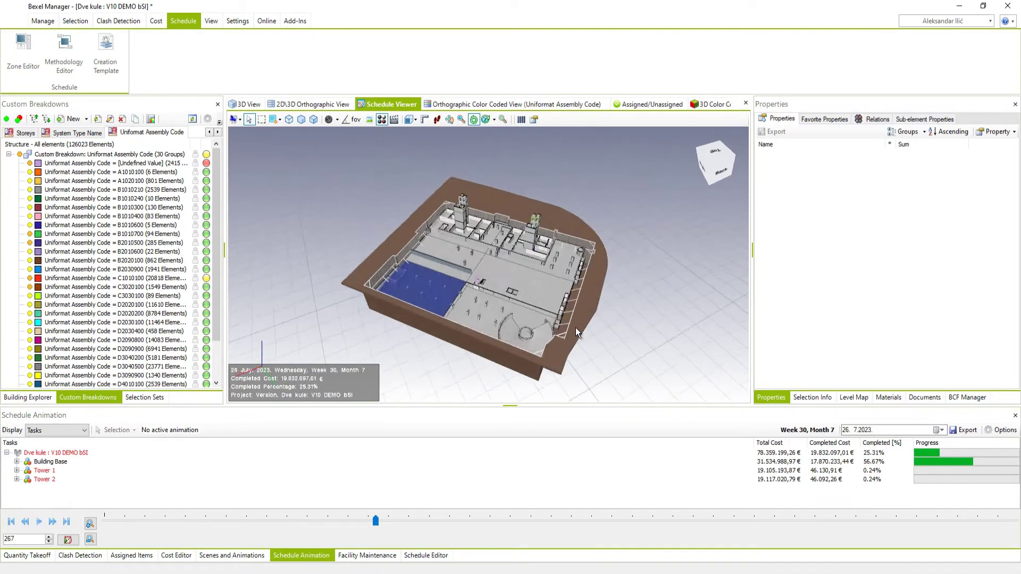
{"action": "left_click", "coordinate": [38, 522]}
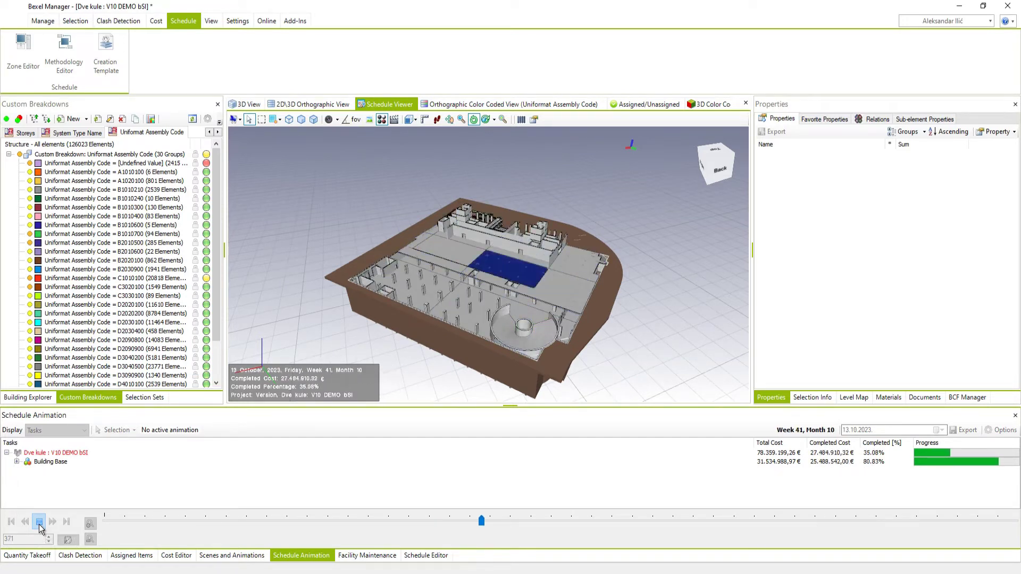
{"action": "left_click", "coordinate": [39, 523]}
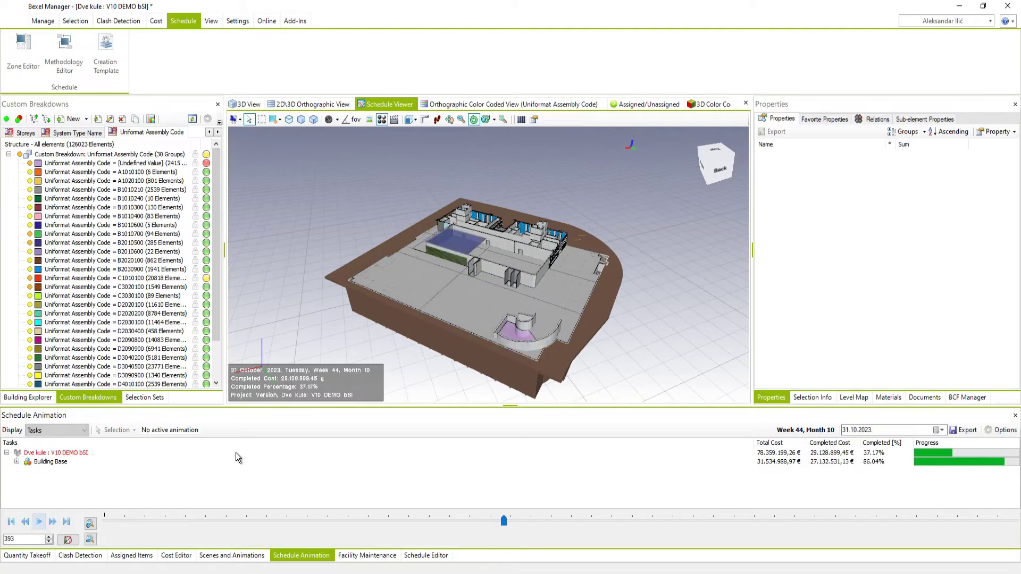
- Show Task Colors on both the rows and bars of the Uniformat DEMO Gantt chart, working in a separate window, and dock the editor again
{"action": "left_click", "coordinate": [412, 555]}
{"action": "left_click", "coordinate": [862, 429]}
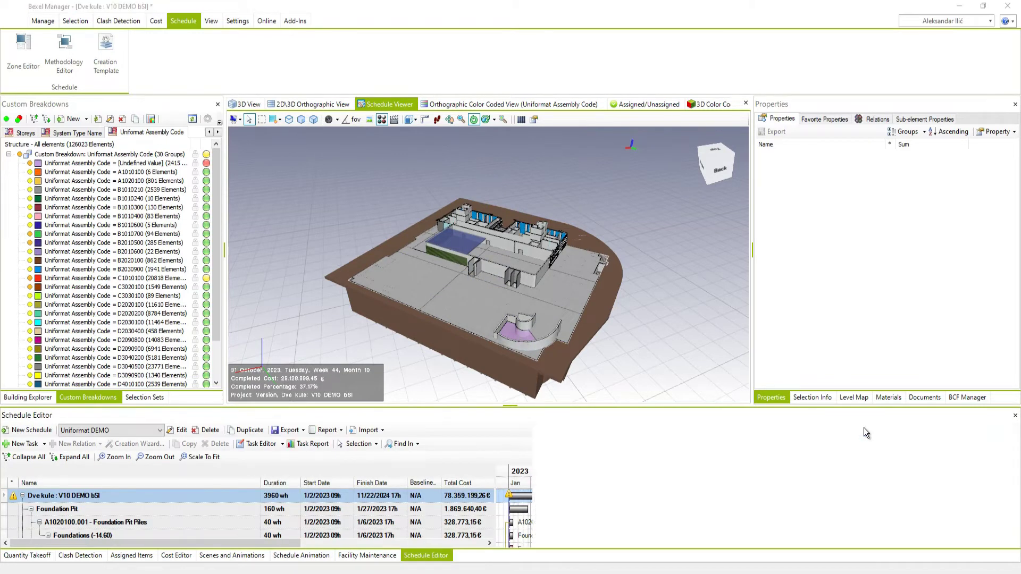
{"action": "left_click_drag", "start_coordinate": [329, 47], "coordinate": [536, 74]}
{"action": "left_click", "coordinate": [703, 78]}
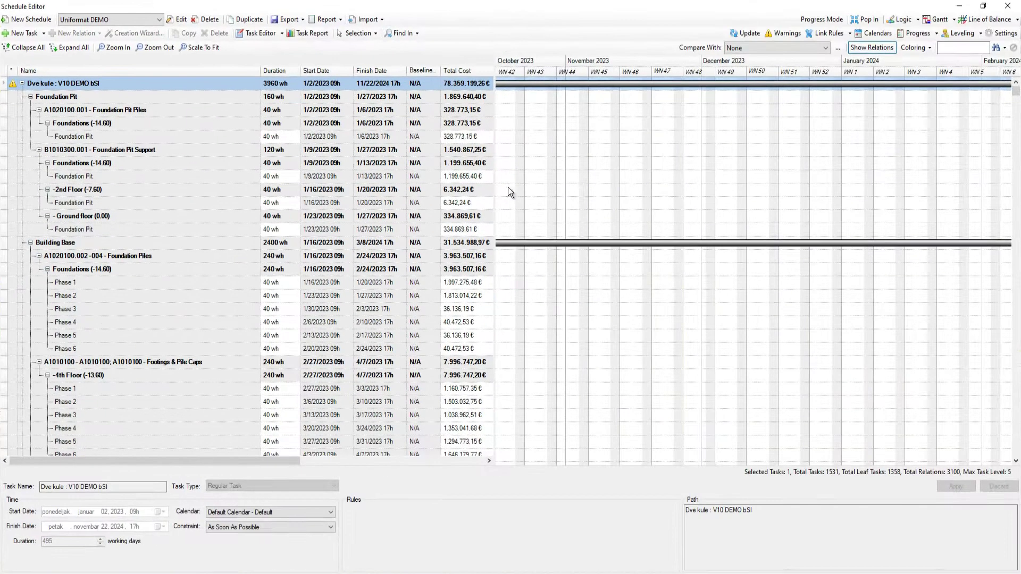
{"action": "left_click", "coordinate": [199, 48]}
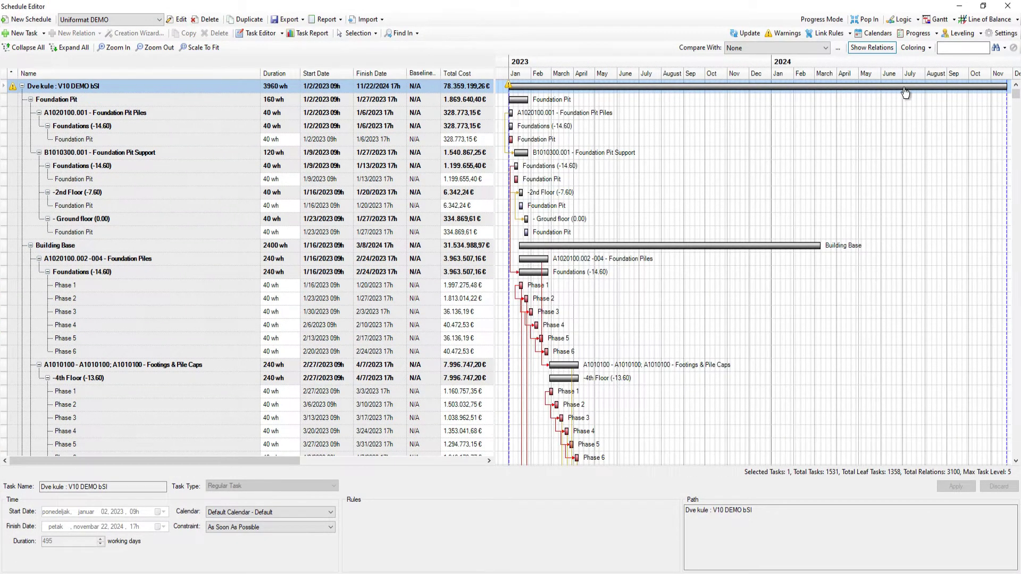
{"action": "left_click", "coordinate": [927, 48]}
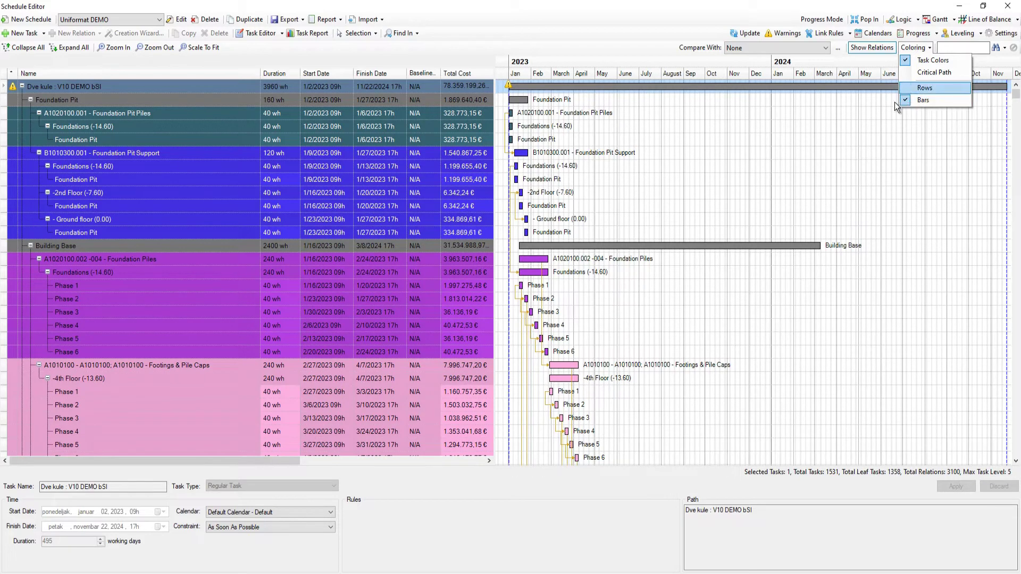
{"action": "left_click", "coordinate": [911, 90]}
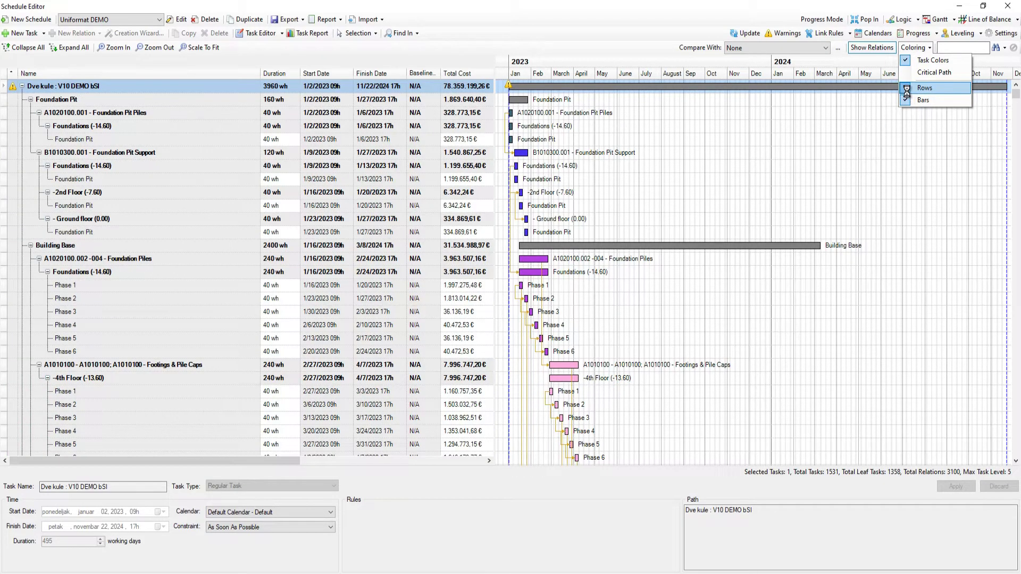
{"action": "left_click", "coordinate": [909, 89]}
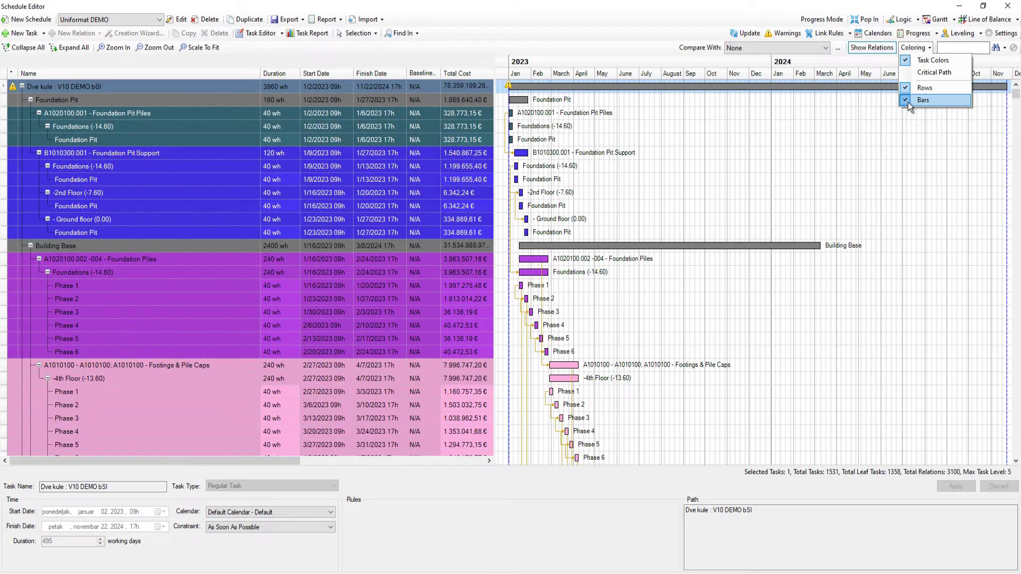
{"action": "key", "text": "Return"}
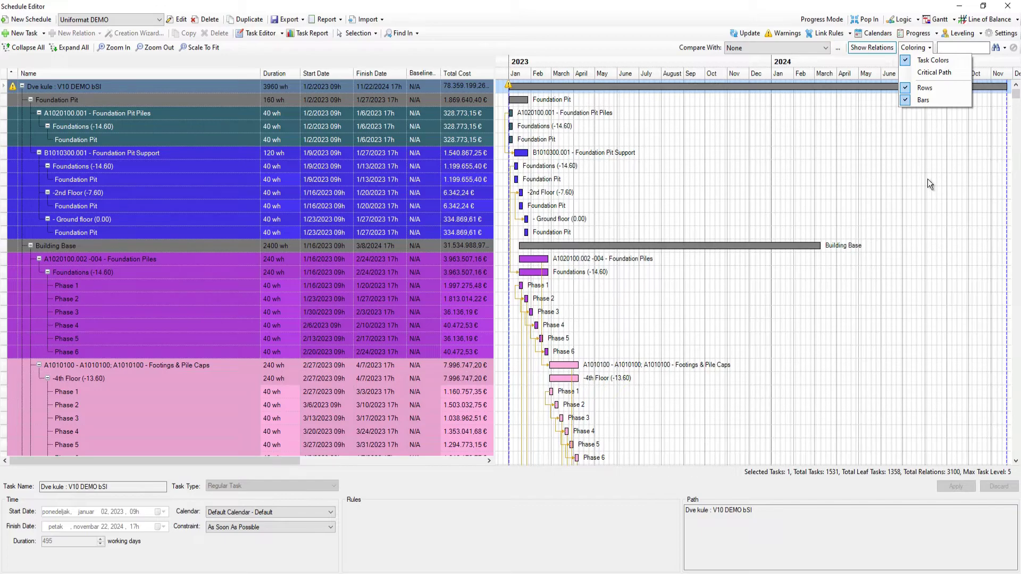
{"action": "left_click", "coordinate": [1008, 6]}
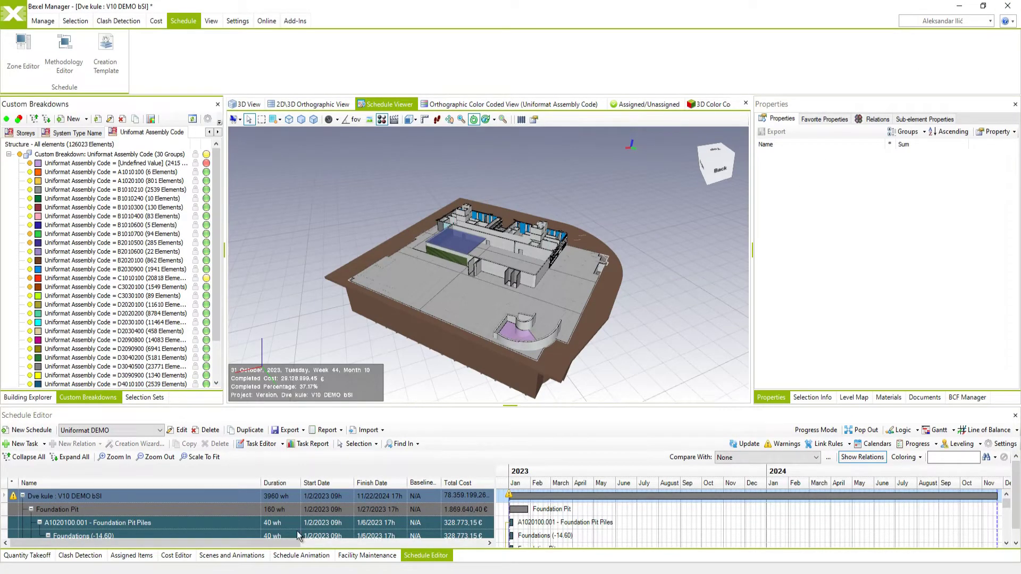
- Set completed elements to Last Task Color in the schedule animation options and play the animation to early January 2024
{"action": "left_click", "coordinate": [300, 556]}
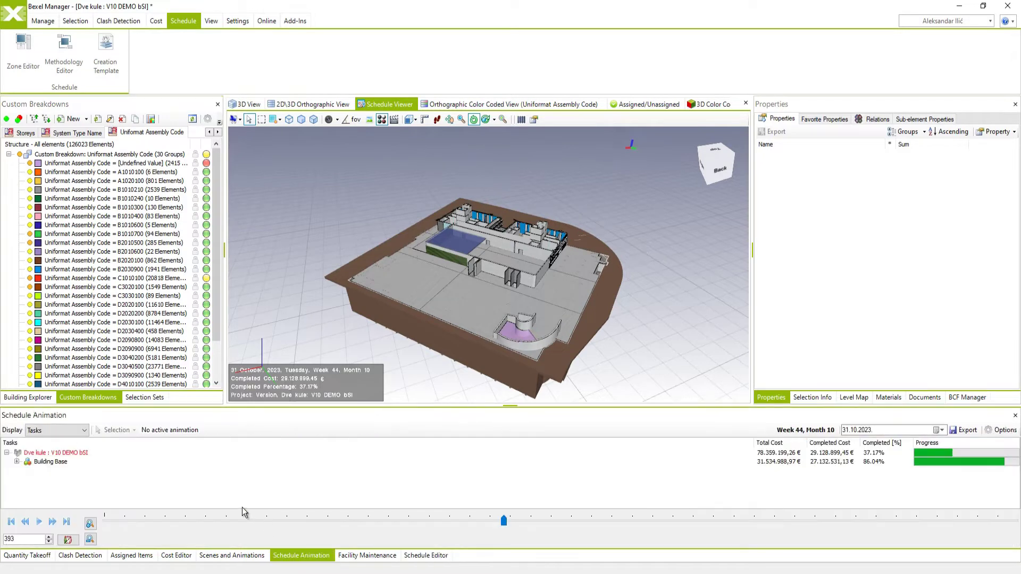
{"action": "left_click", "coordinate": [989, 430]}
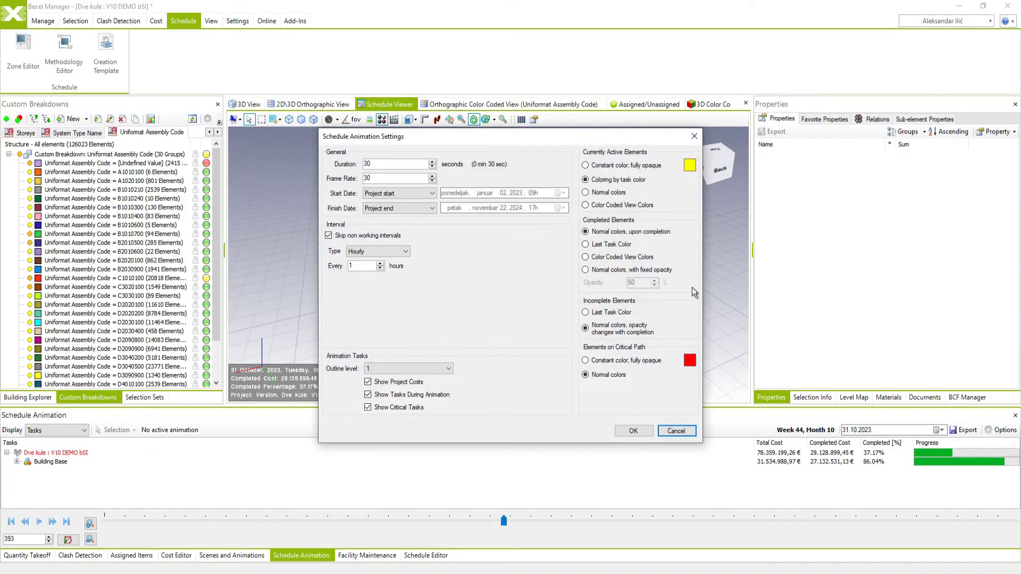
{"action": "left_click", "coordinate": [623, 431]}
{"action": "left_click", "coordinate": [40, 524]}
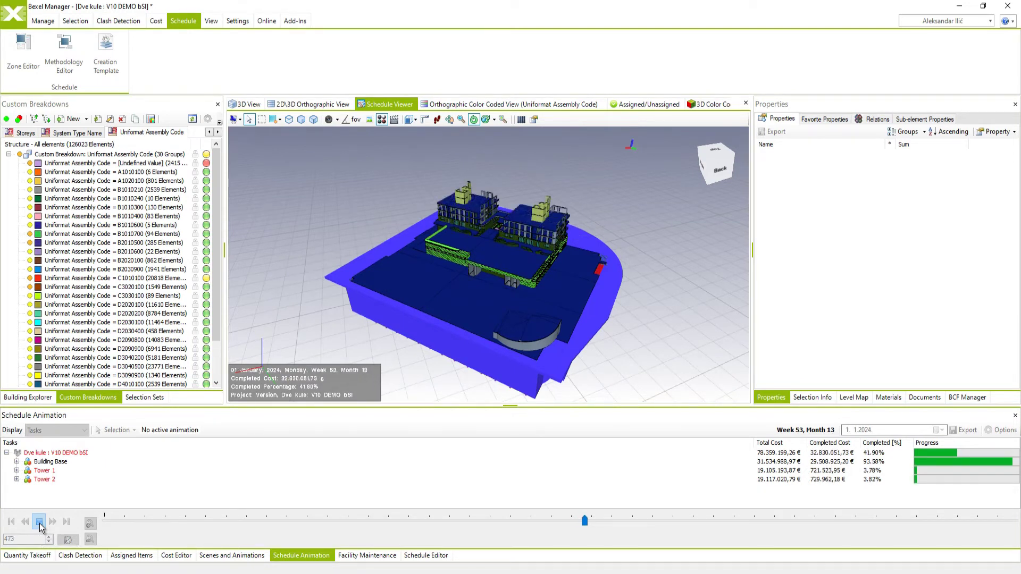
{"action": "left_click", "coordinate": [39, 522]}
- Set the schedule's Task Coloring System to Task Property with Total Float in a separate Schedule Editor window, and dock the editor again
{"action": "left_click", "coordinate": [423, 556]}
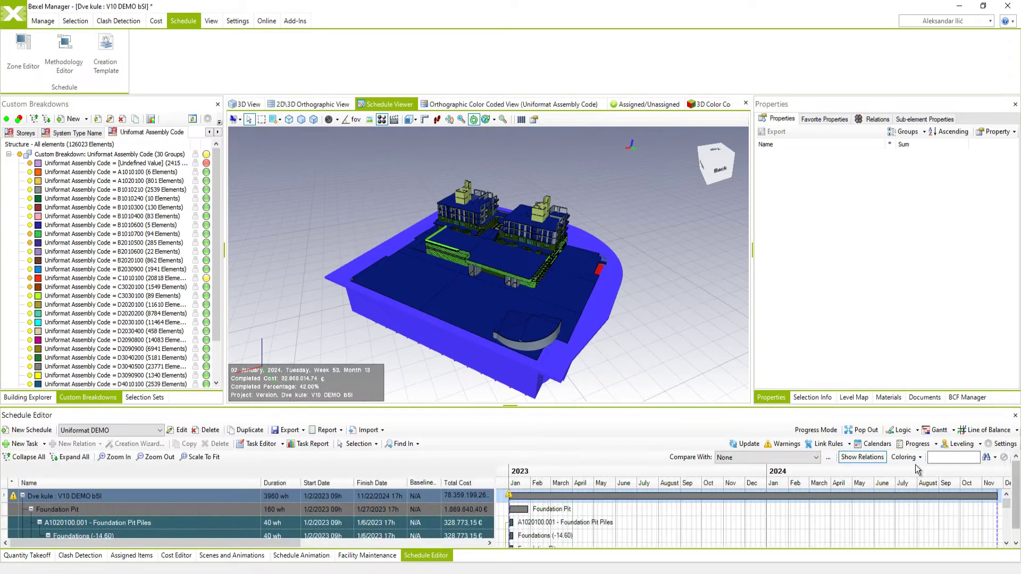
{"action": "left_click", "coordinate": [864, 432]}
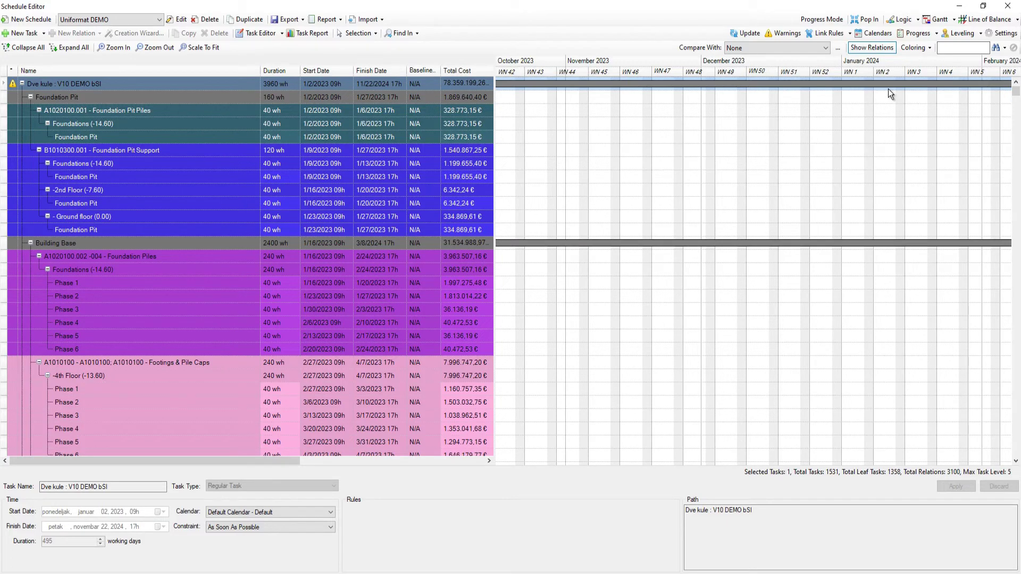
{"action": "left_click", "coordinate": [1008, 34]}
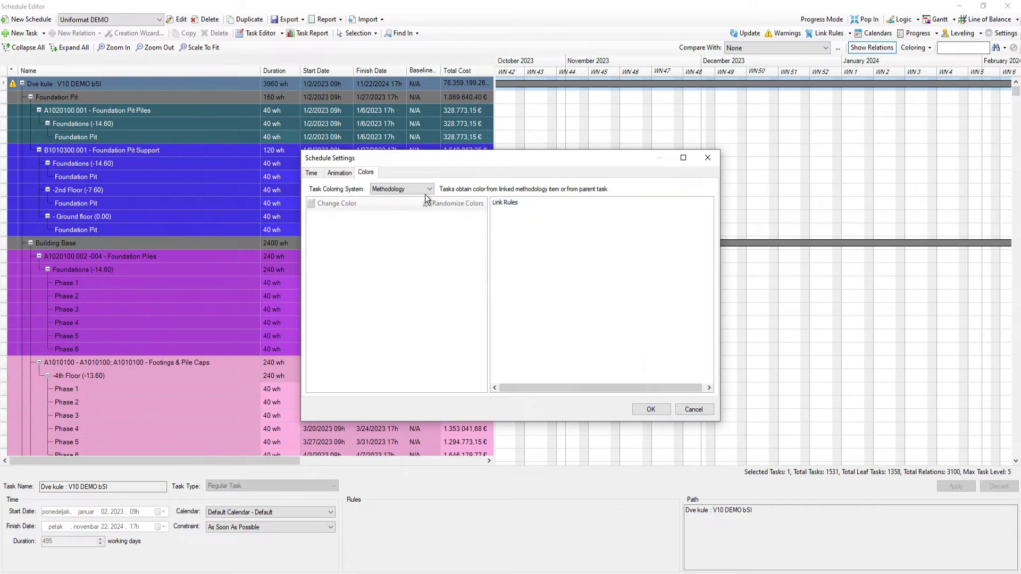
{"action": "left_click", "coordinate": [398, 214]}
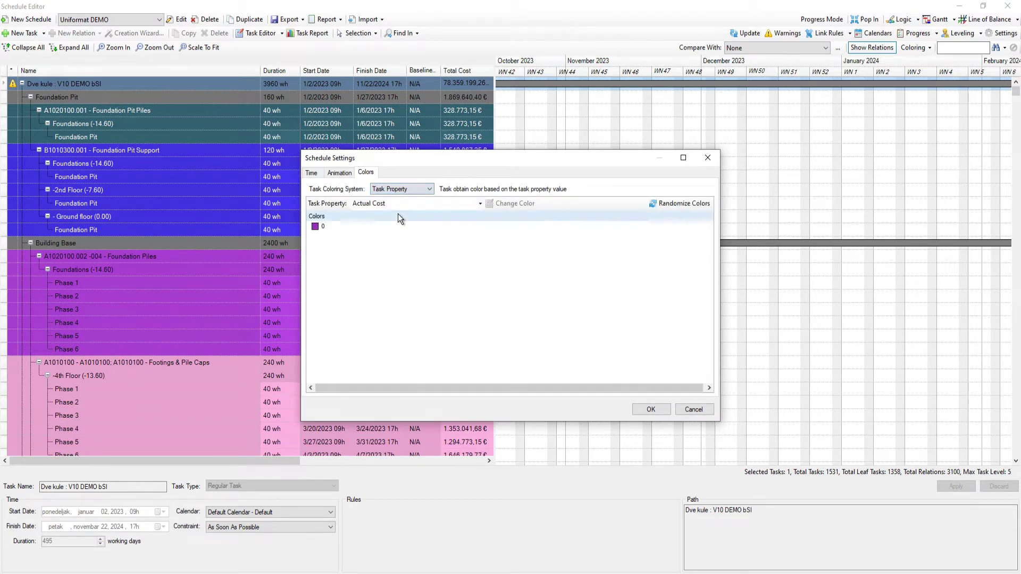
{"action": "left_click", "coordinate": [480, 203]}
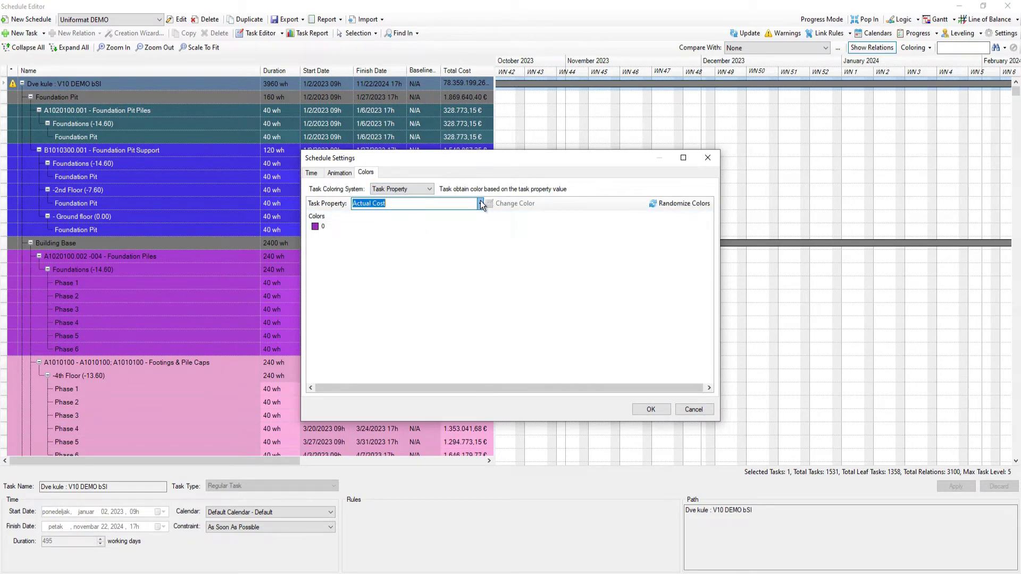
{"action": "scroll", "coordinate": [433, 272], "scroll_direction": "down", "scroll_amount": 5}
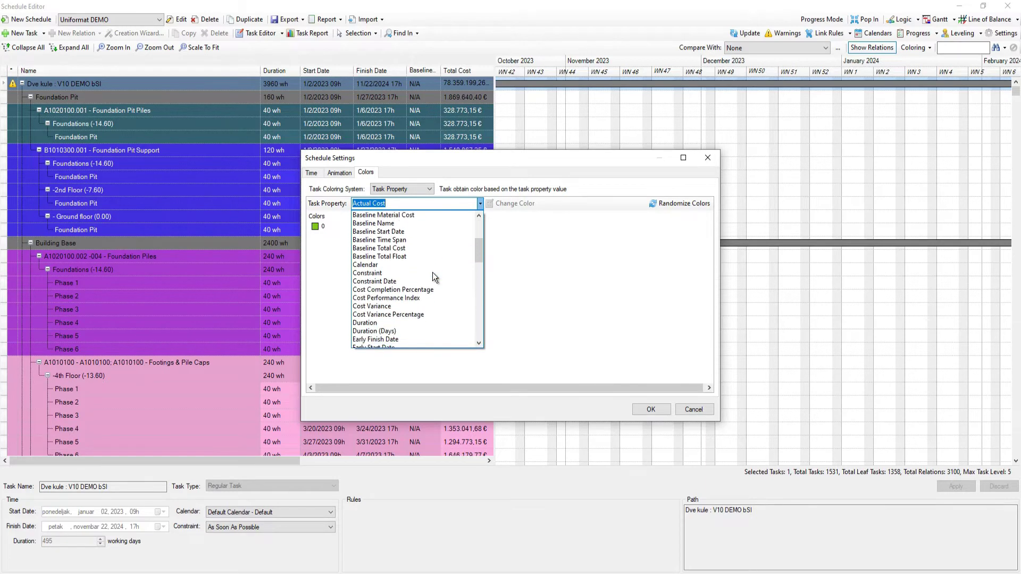
{"action": "scroll", "coordinate": [433, 273], "scroll_direction": "down", "scroll_amount": 3}
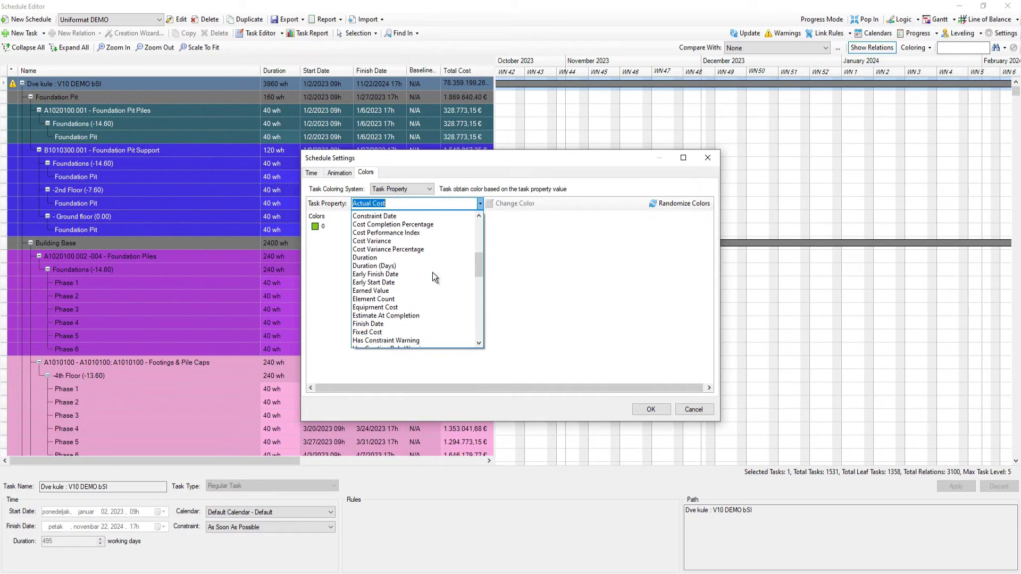
{"action": "scroll", "coordinate": [432, 273], "scroll_direction": "down", "scroll_amount": 5}
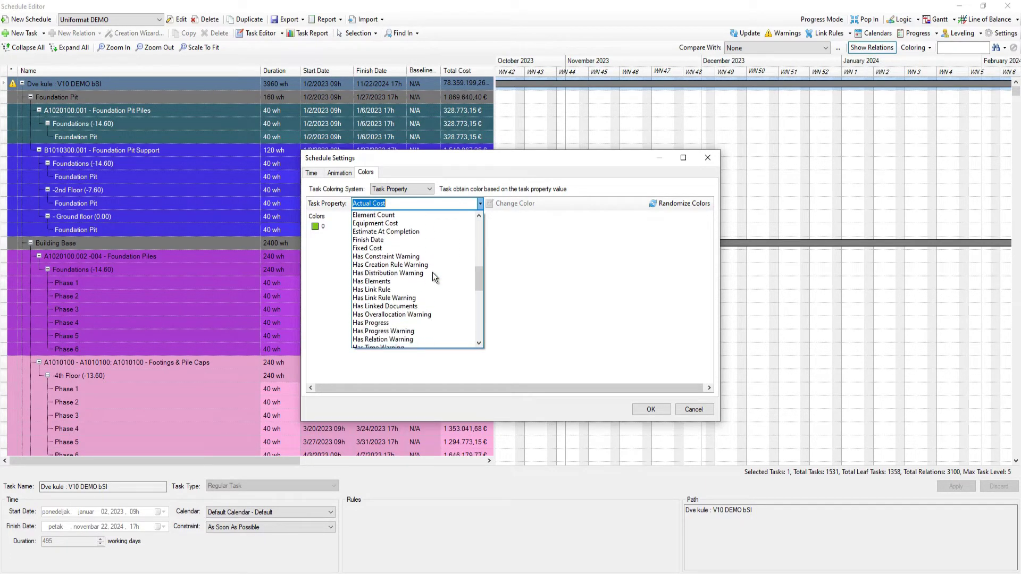
{"action": "scroll", "coordinate": [433, 272], "scroll_direction": "down", "scroll_amount": 5}
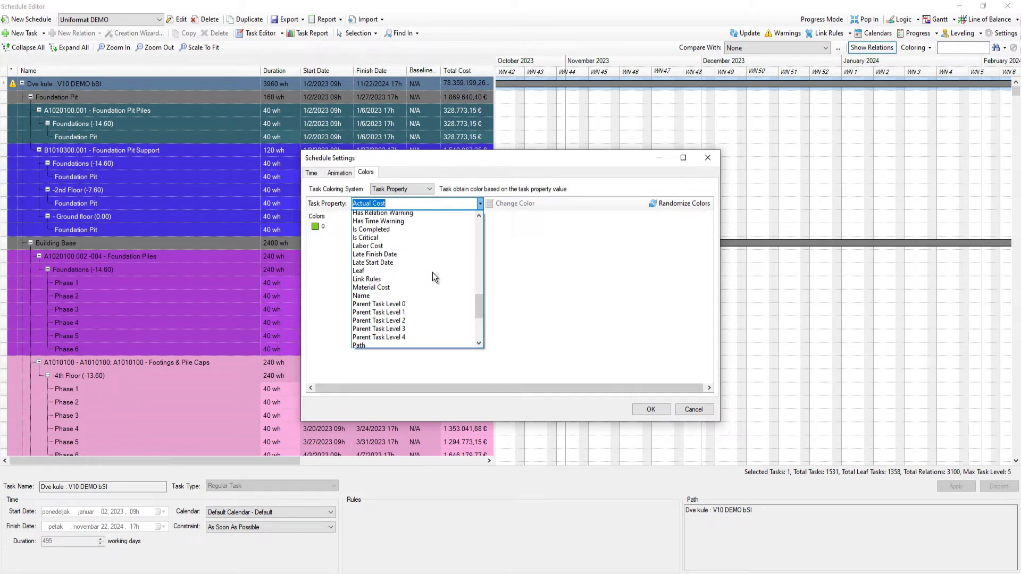
{"action": "scroll", "coordinate": [432, 272], "scroll_direction": "down", "scroll_amount": 3}
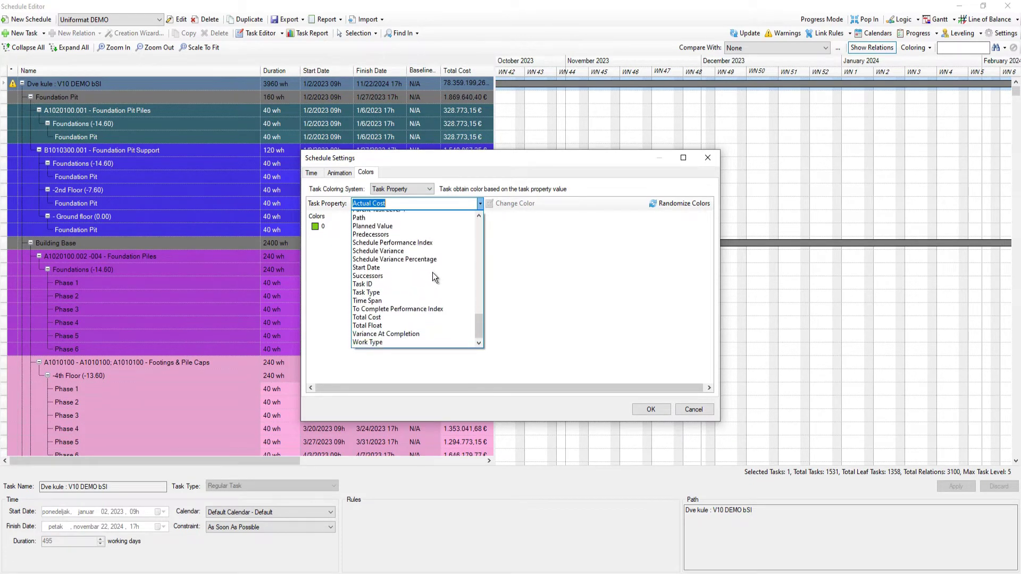
{"action": "left_click", "coordinate": [375, 323]}
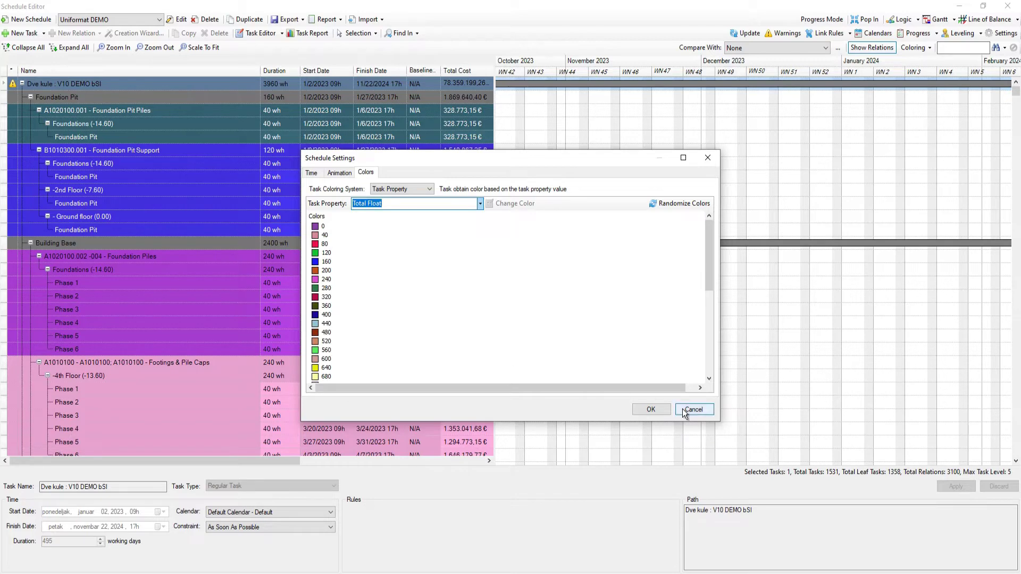
{"action": "left_click", "coordinate": [650, 409]}
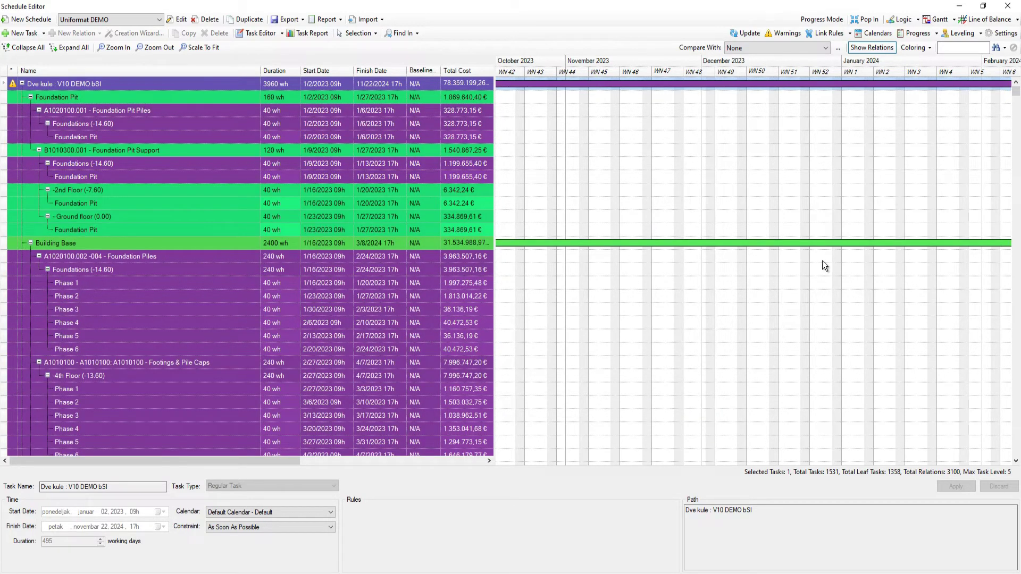
{"action": "left_click", "coordinate": [1001, 10]}
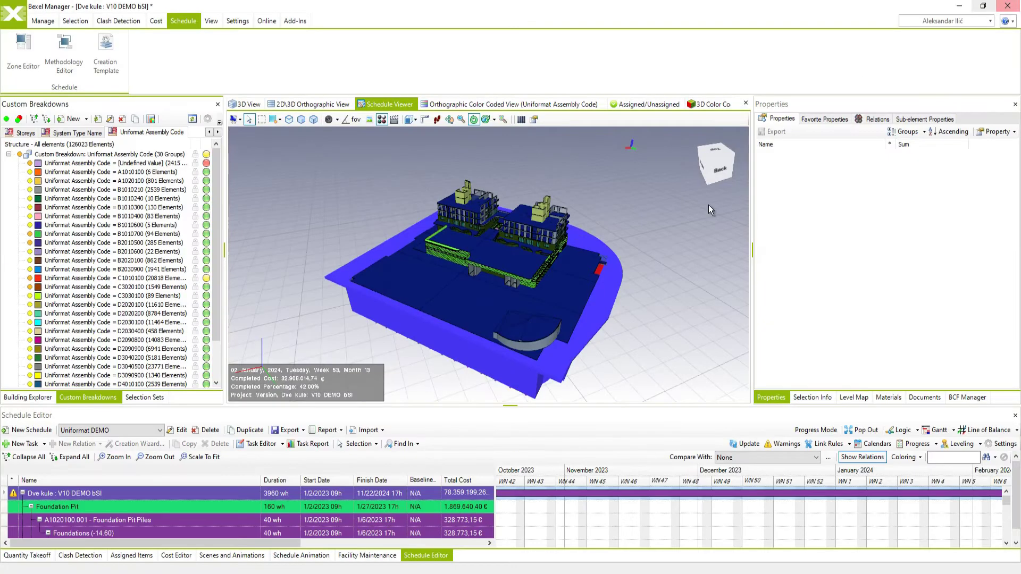
- Update the schedule animation with the Total Float colors and play it, viewing the towers from the front
{"action": "left_click", "coordinate": [300, 556]}
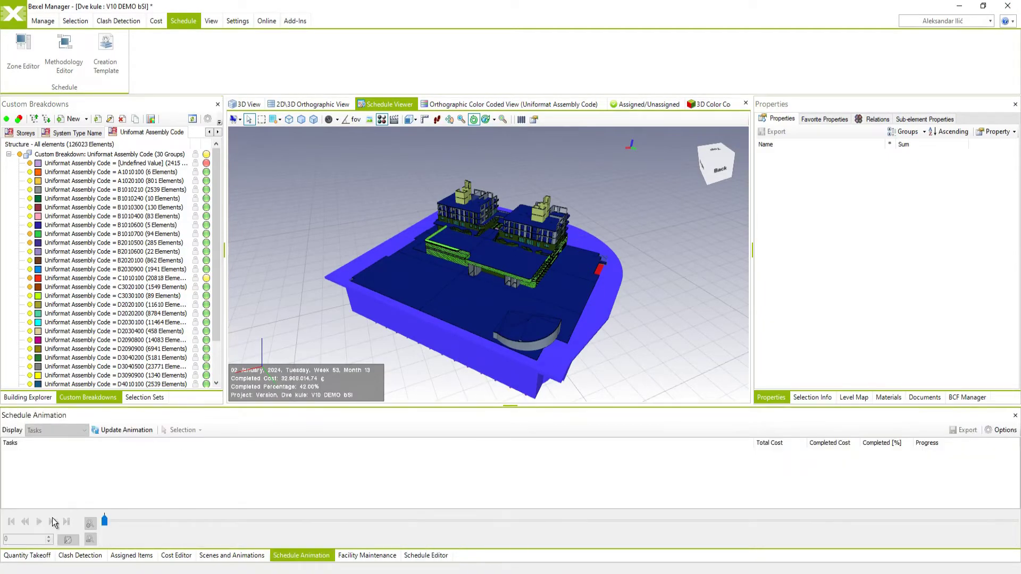
{"action": "left_click", "coordinate": [99, 434]}
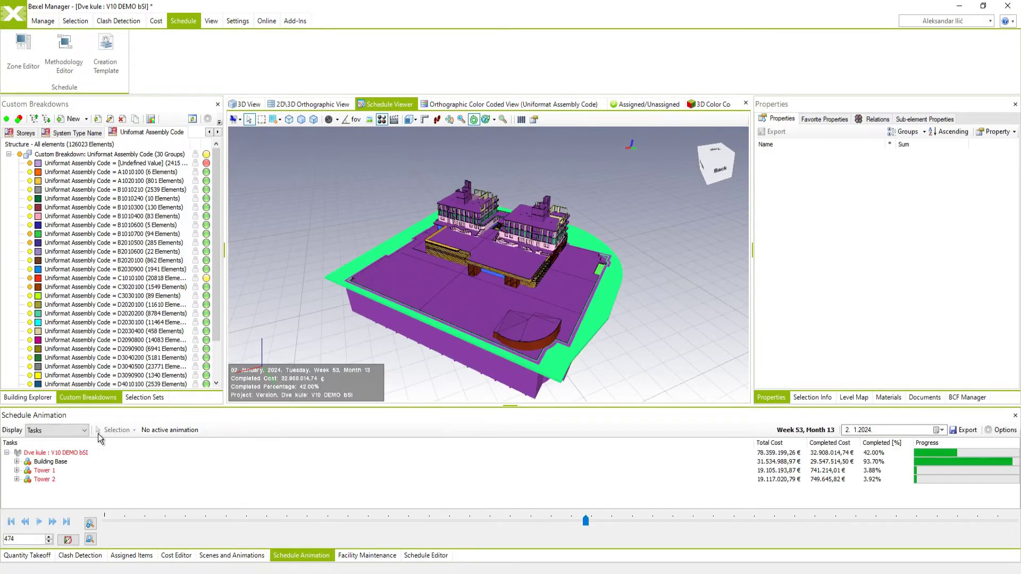
{"action": "left_click", "coordinate": [41, 523]}
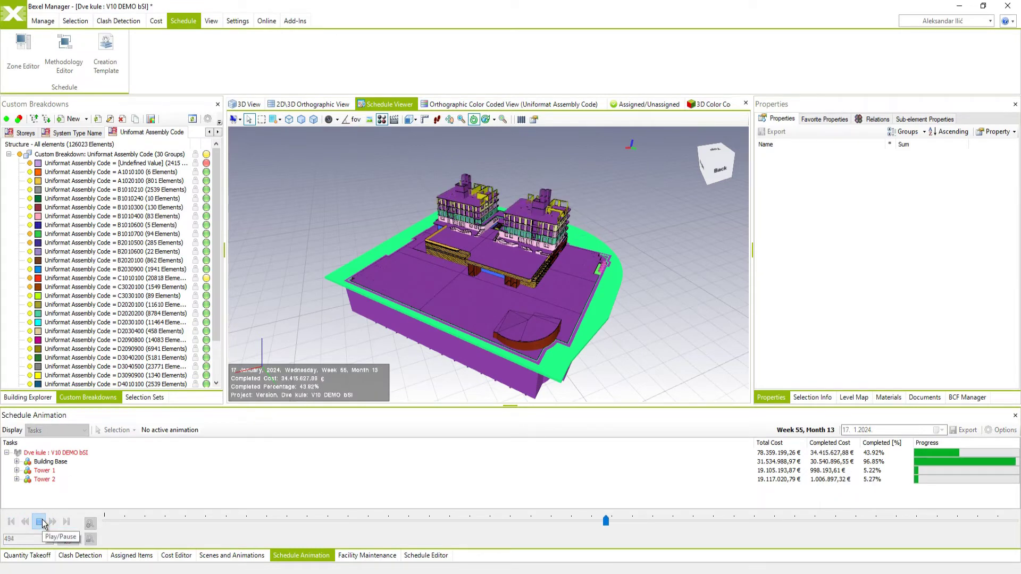
{"action": "left_click", "coordinate": [40, 522]}
{"action": "left_click_drag", "start_coordinate": [611, 224], "coordinate": [490, 237]}
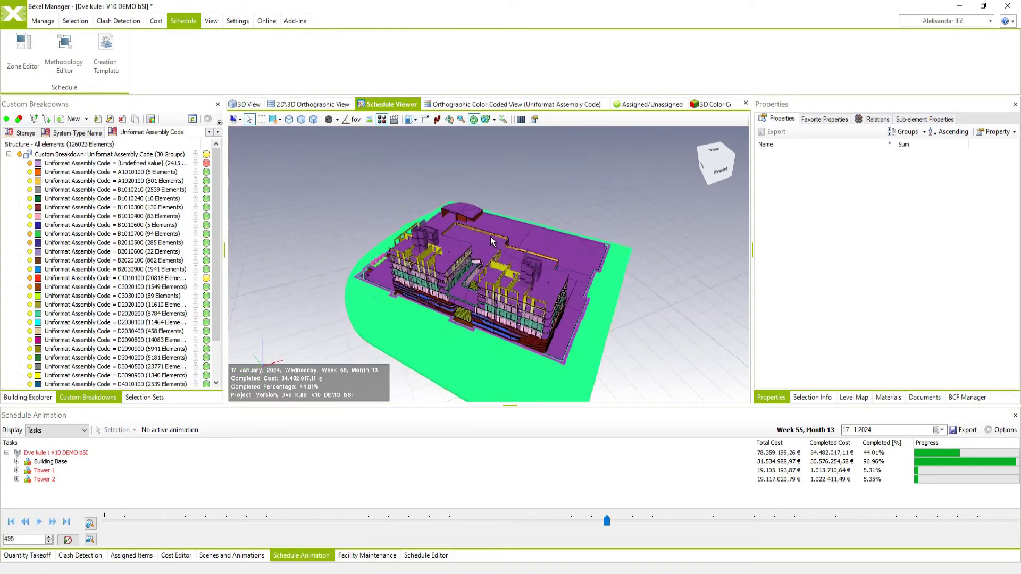
{"action": "left_click", "coordinate": [43, 523]}
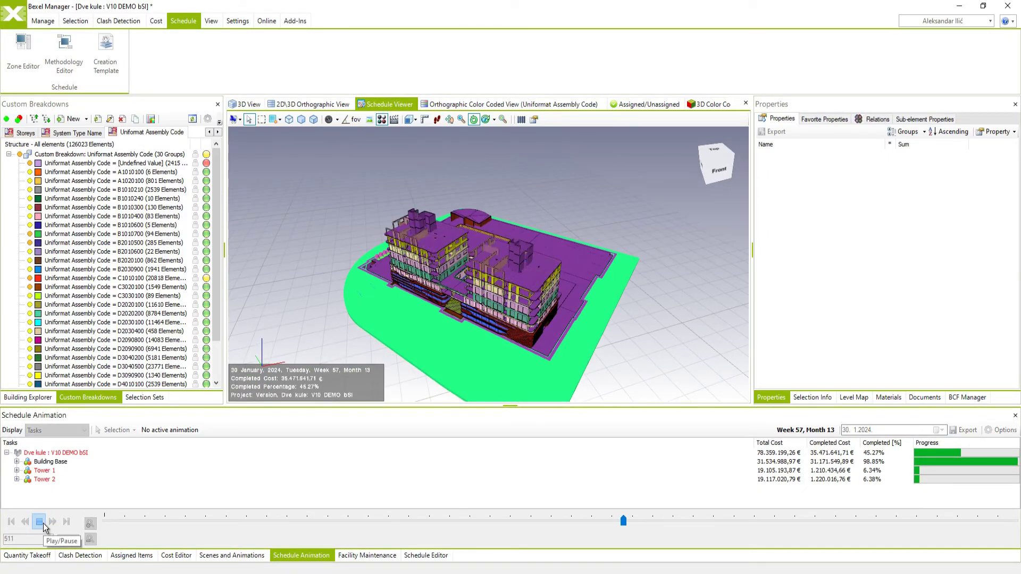
- Set completed elements to Color Coded View Colors in the schedule animation options and play the animation to late February 2024
{"action": "left_click", "coordinate": [44, 523]}
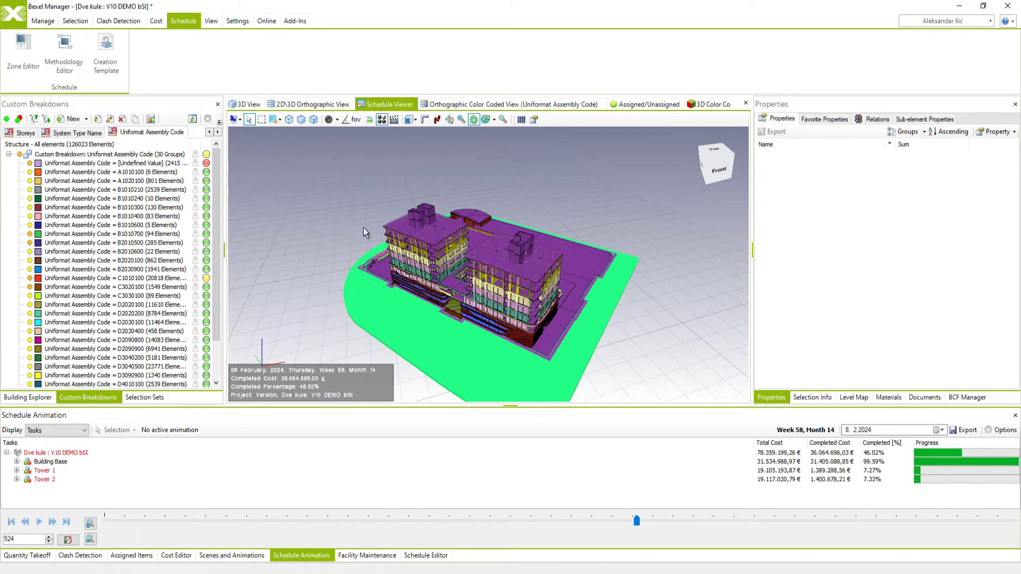
{"action": "left_click", "coordinate": [1003, 430]}
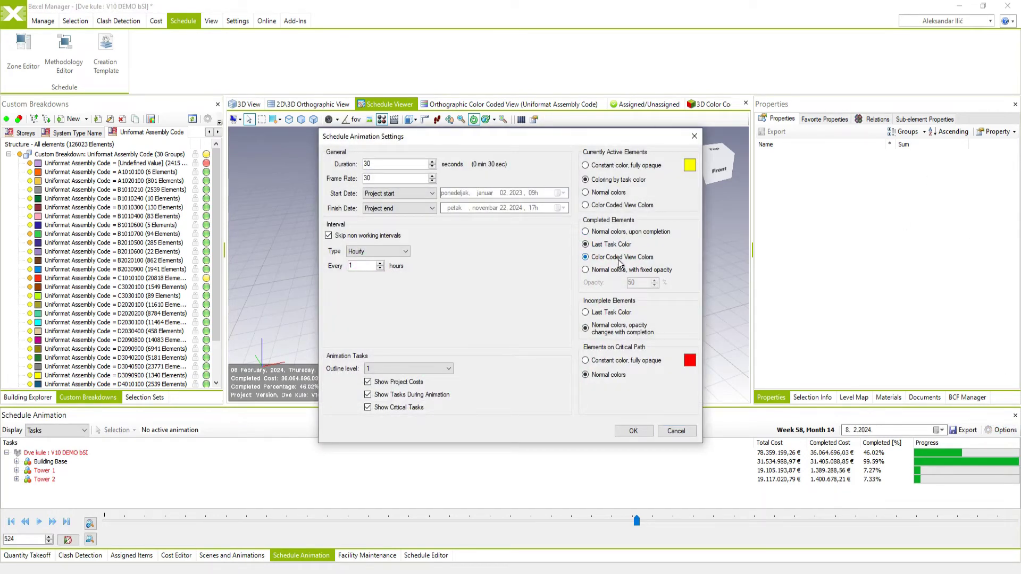
{"action": "left_click", "coordinate": [633, 432]}
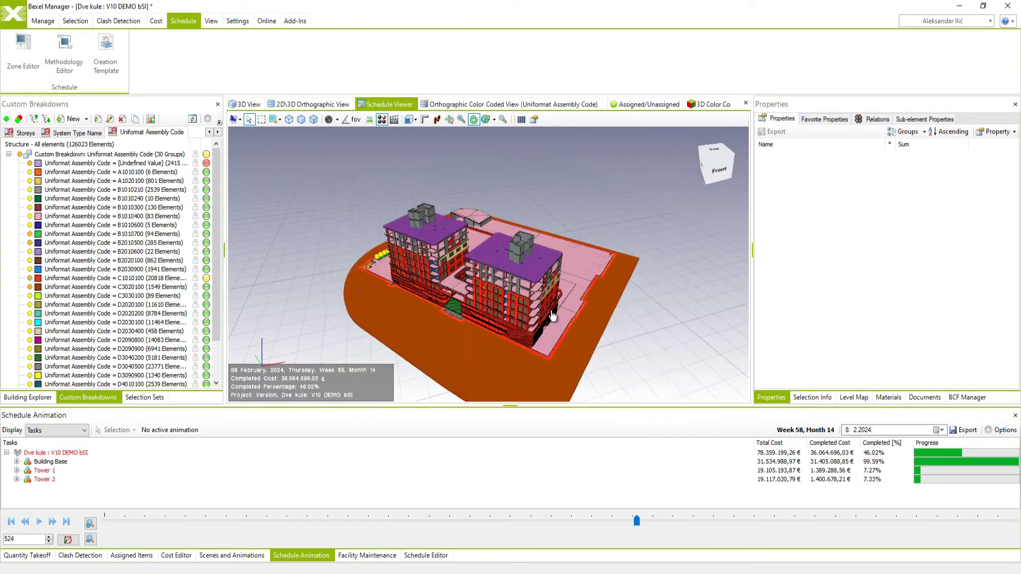
{"action": "left_click", "coordinate": [39, 522]}
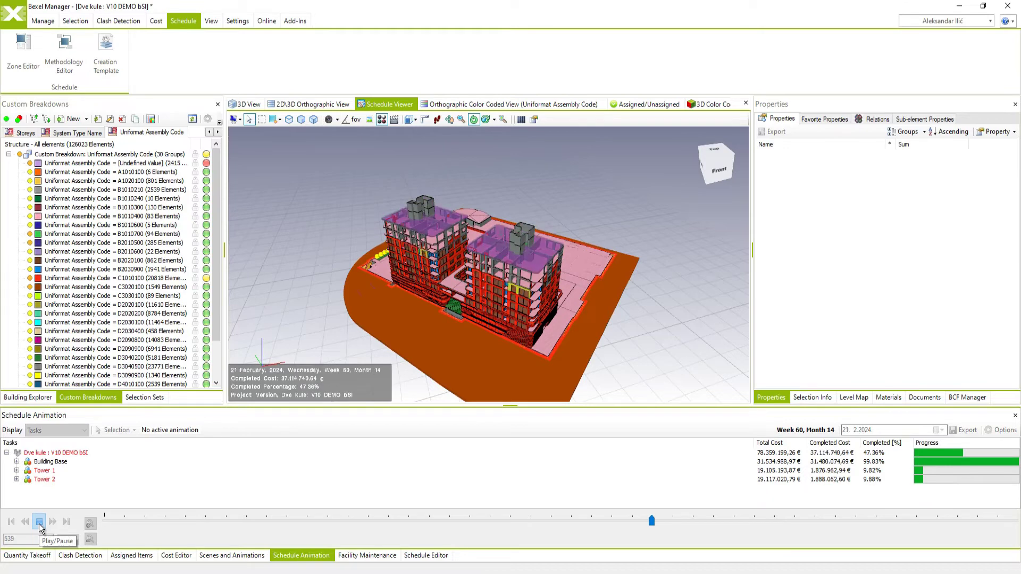
{"action": "left_click", "coordinate": [39, 522]}
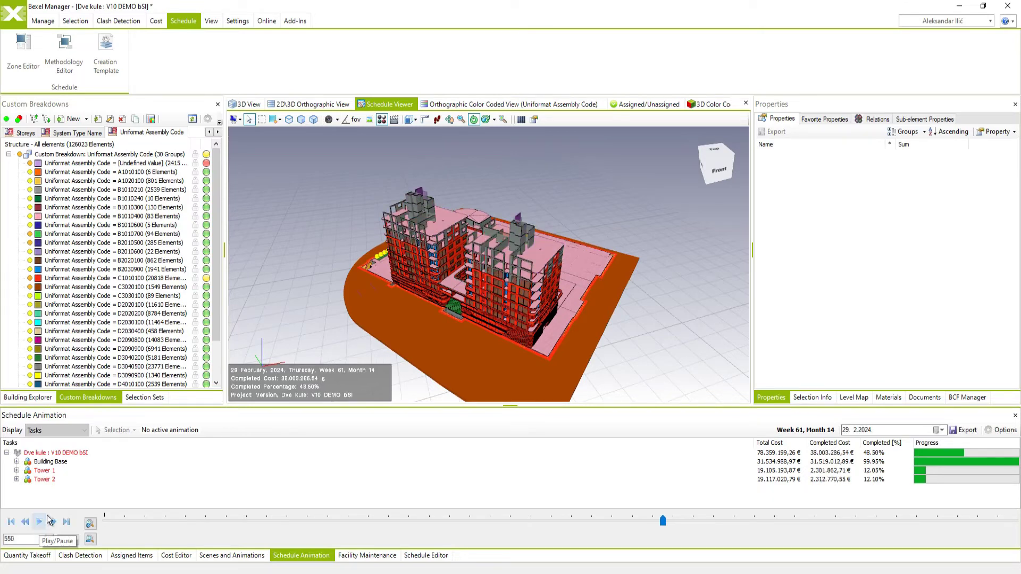
- Play the schedule animation with the Storeys breakdown colors, followed by the Buildings breakdown colors, up to early April 2024
{"action": "left_click", "coordinate": [27, 134]}
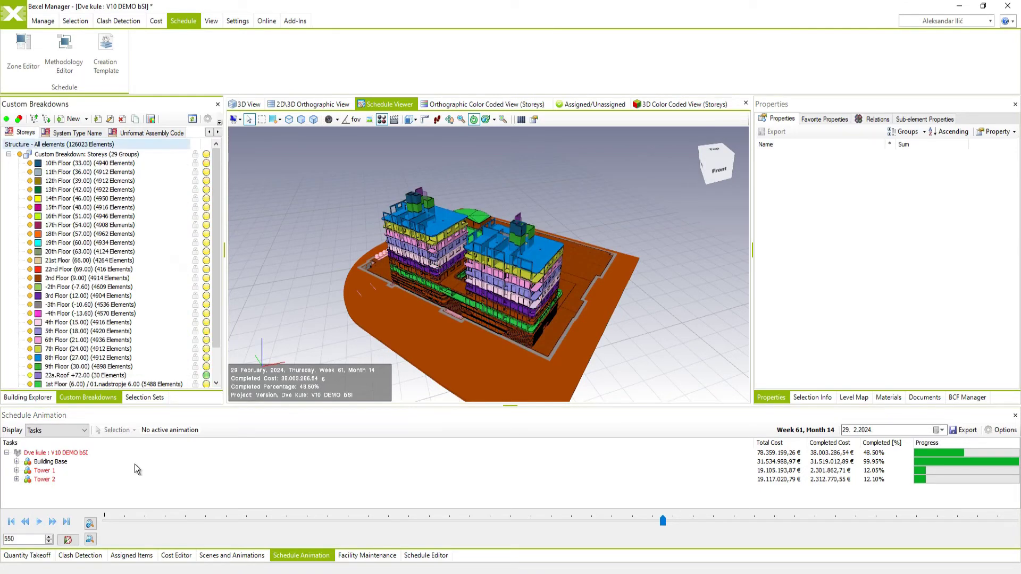
{"action": "left_click", "coordinate": [39, 523]}
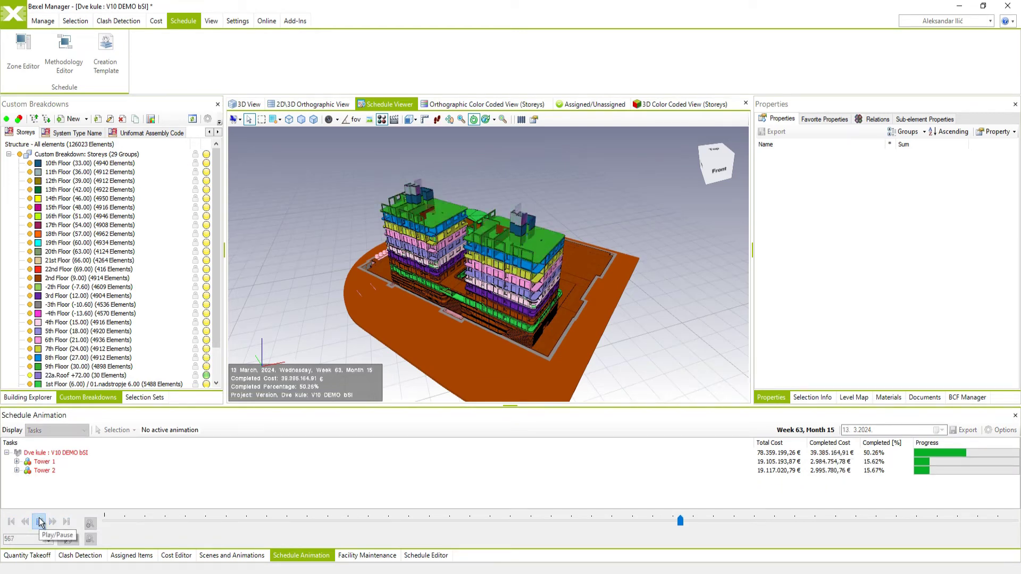
{"action": "left_click", "coordinate": [39, 523]}
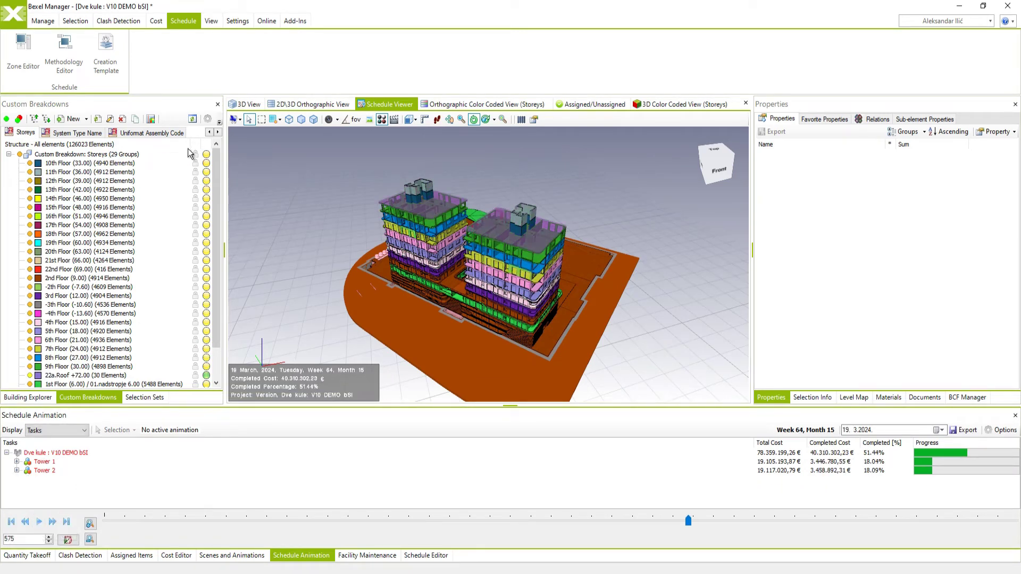
{"action": "left_click", "coordinate": [210, 131]}
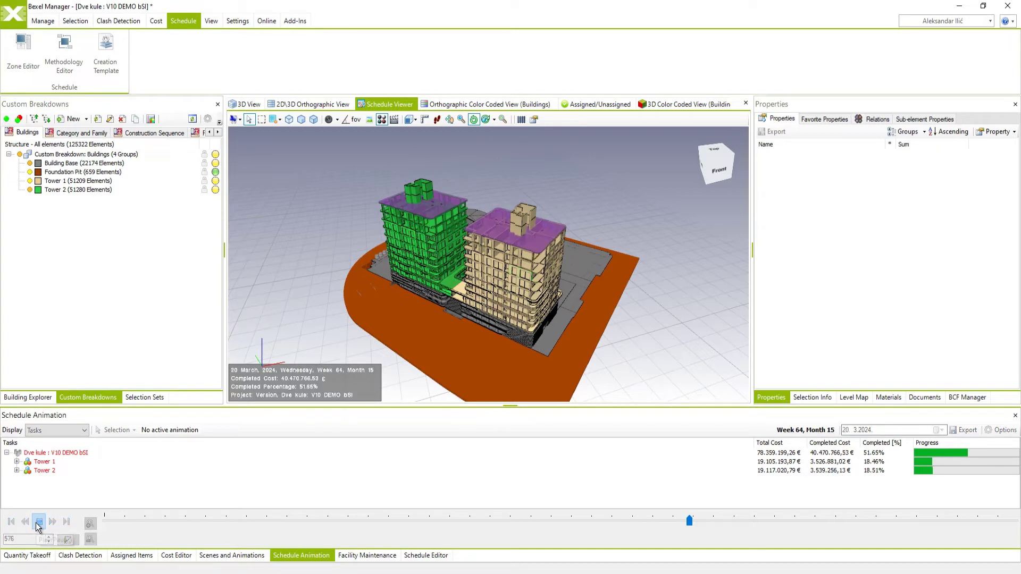
{"action": "left_click", "coordinate": [38, 522]}
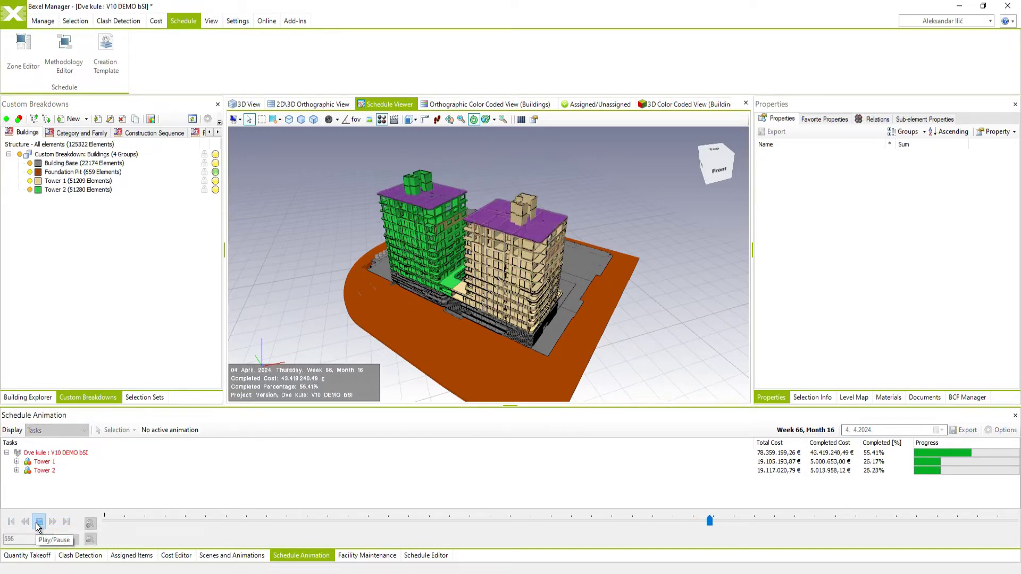
{"action": "left_click", "coordinate": [37, 522]}
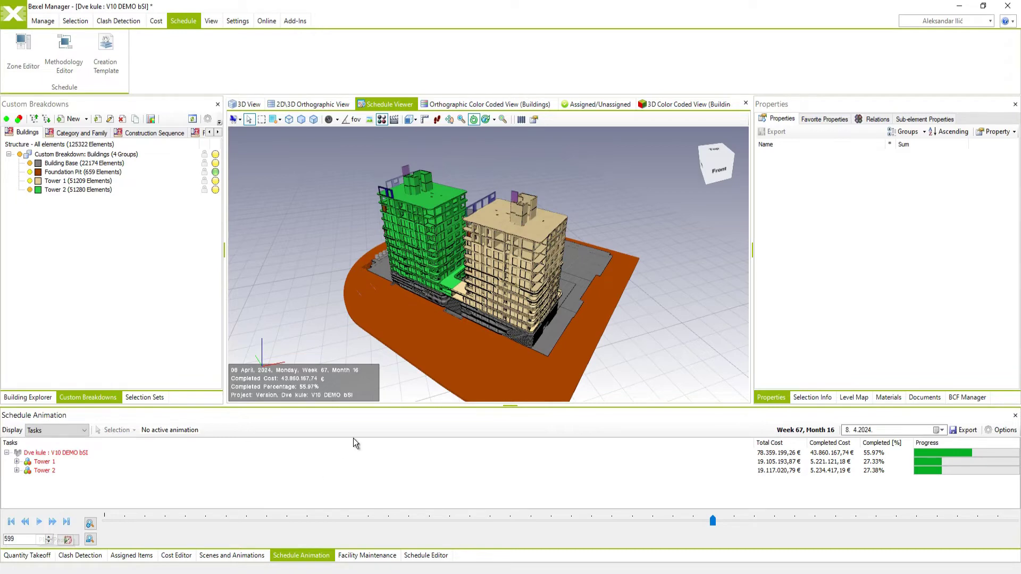
- Color only the bars of the Uniformat DEMO Gantt chart by Critical Path in a separate Schedule Editor window, and collapse all tasks
{"action": "left_click", "coordinate": [420, 555]}
{"action": "left_click", "coordinate": [863, 430]}
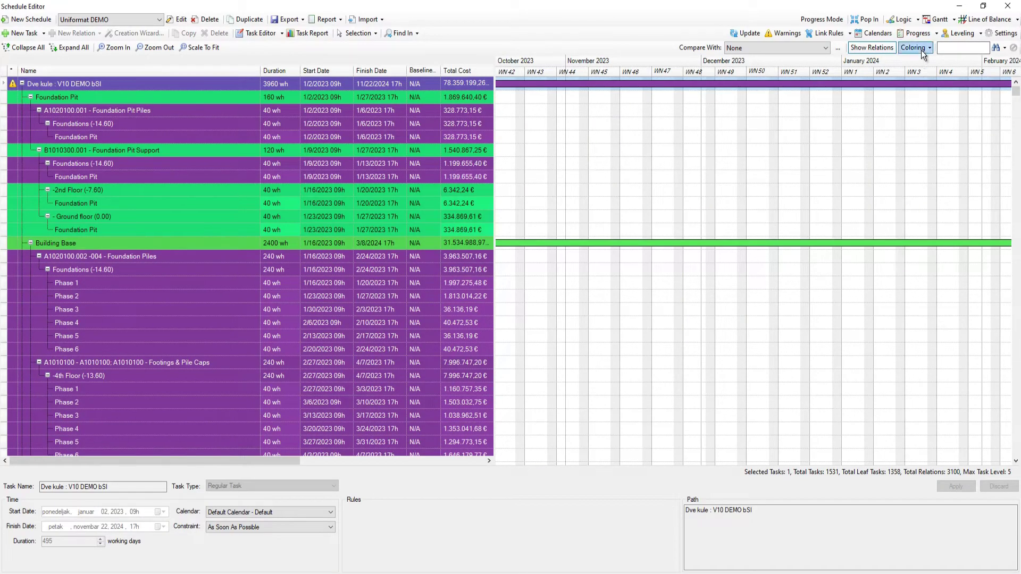
{"action": "left_click", "coordinate": [921, 49]}
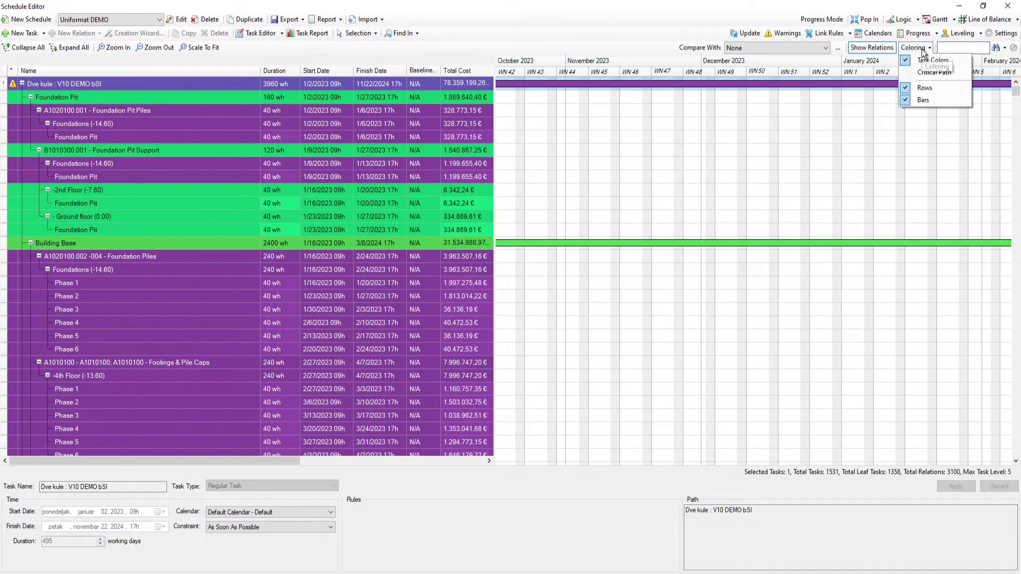
{"action": "left_click", "coordinate": [923, 73]}
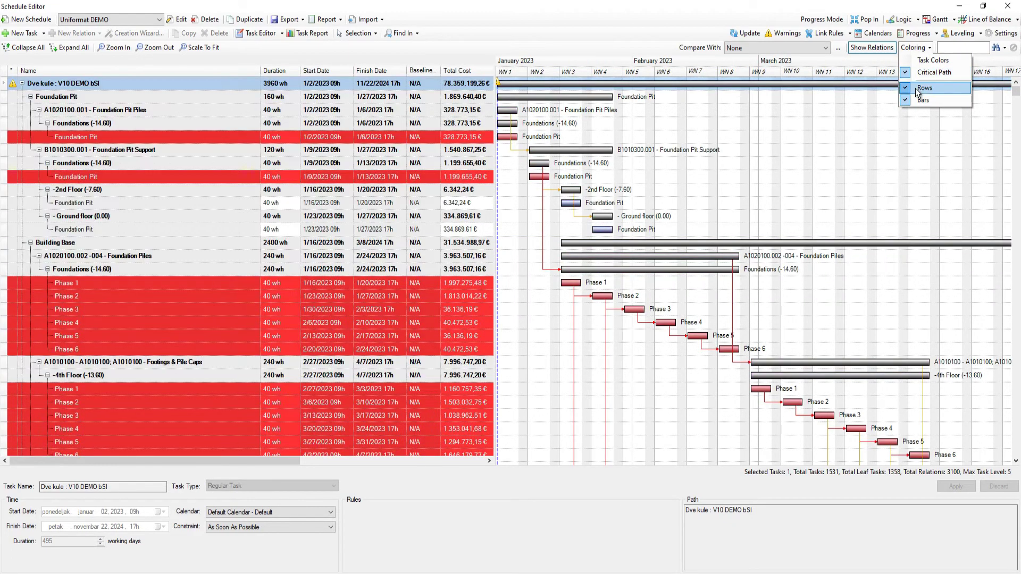
{"action": "left_click", "coordinate": [915, 88]}
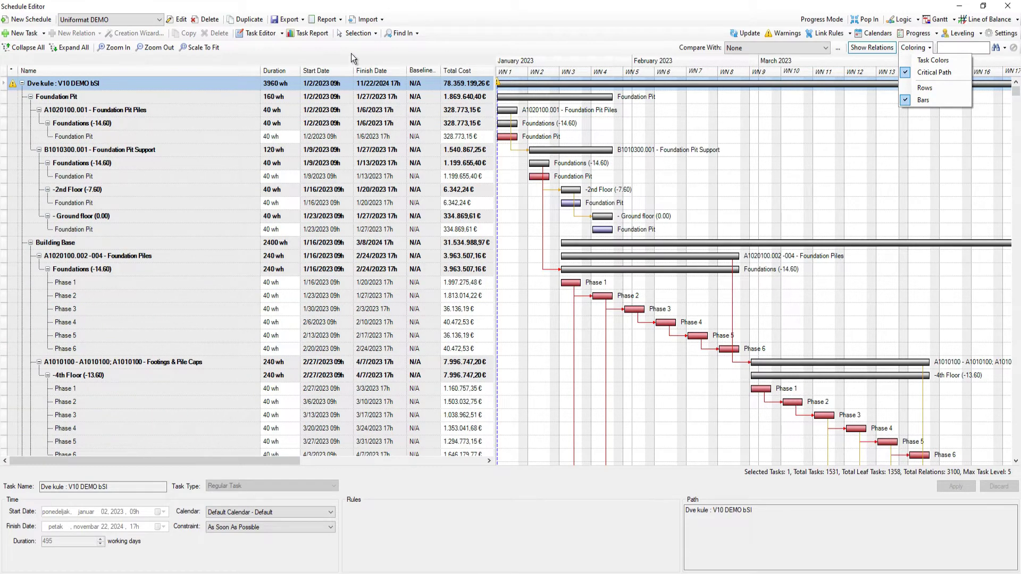
{"action": "left_click", "coordinate": [302, 33]}
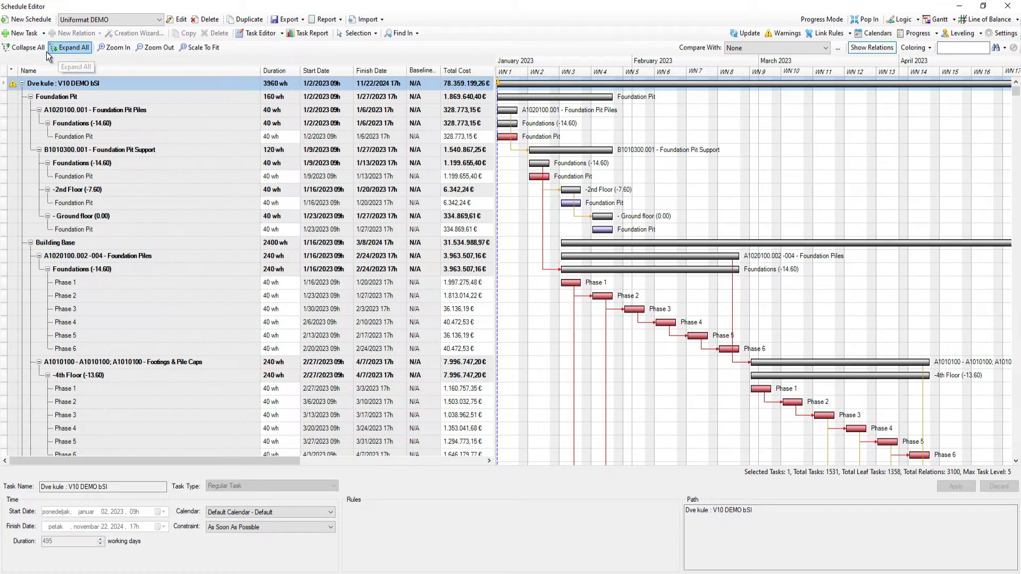
{"action": "left_click", "coordinate": [24, 47]}
{"action": "left_click", "coordinate": [54, 123]}
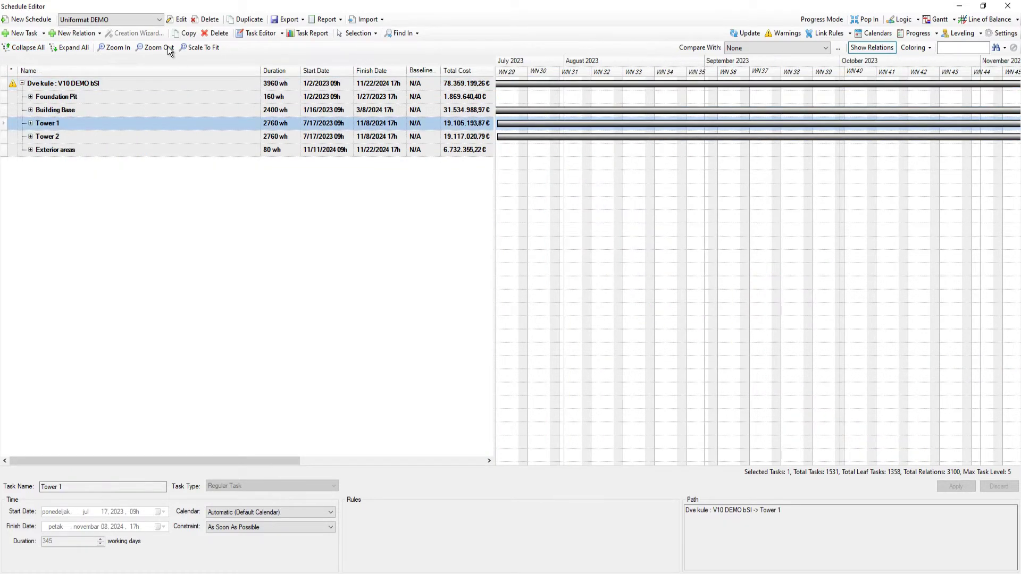
- Display the Uniformat level 01 Optimized schedule as a Line of Balance and examine it from the foundations up to the towers
{"action": "left_click", "coordinate": [135, 19]}
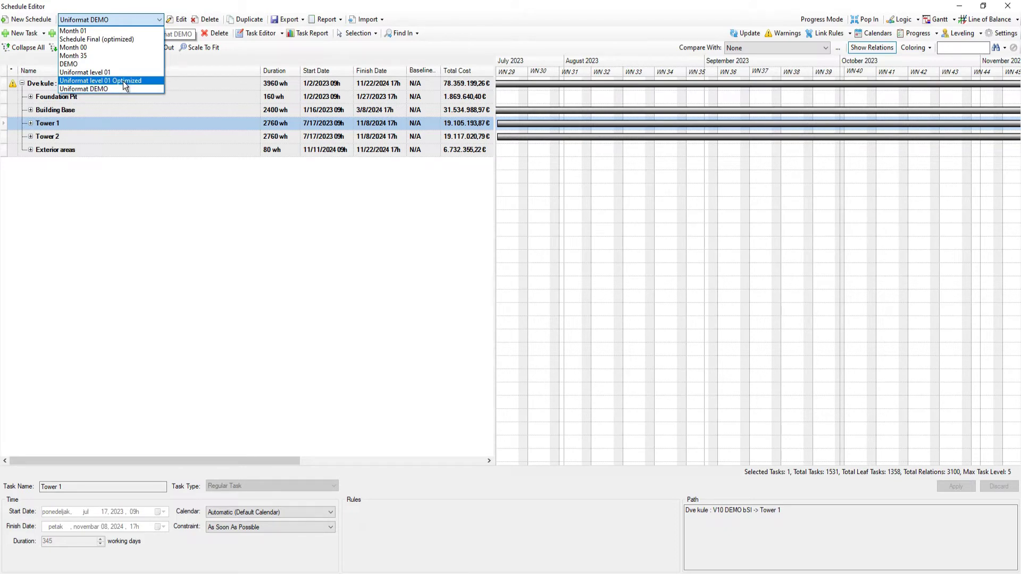
{"action": "left_click", "coordinate": [123, 81]}
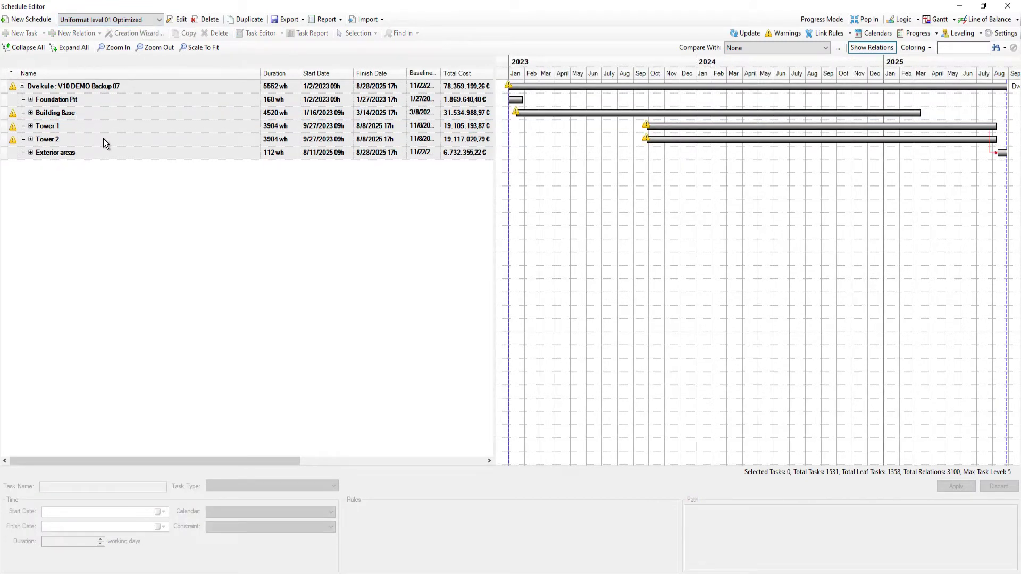
{"action": "left_click", "coordinate": [971, 20]}
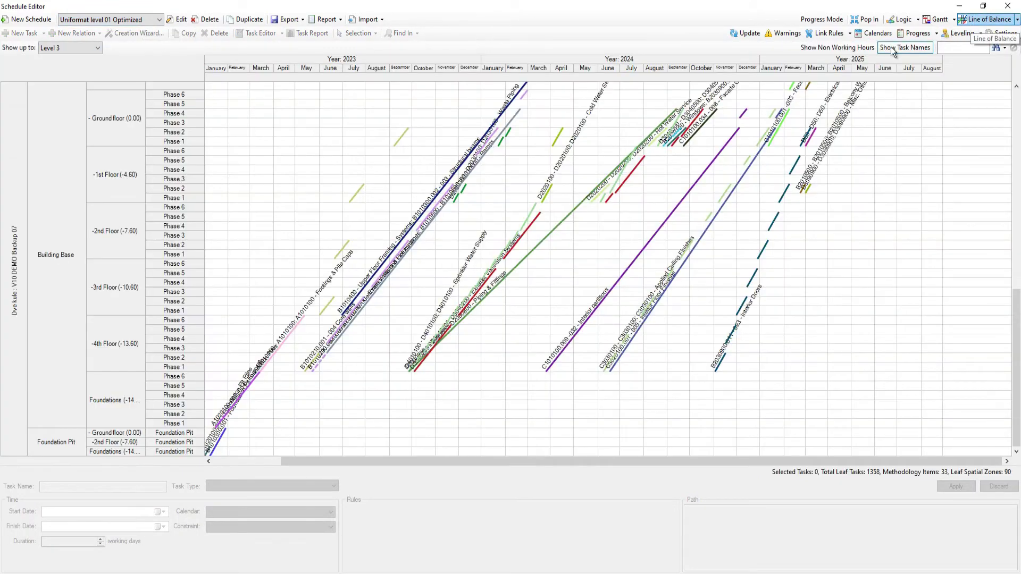
{"action": "scroll", "coordinate": [791, 375], "scroll_direction": "up", "scroll_amount": 1}
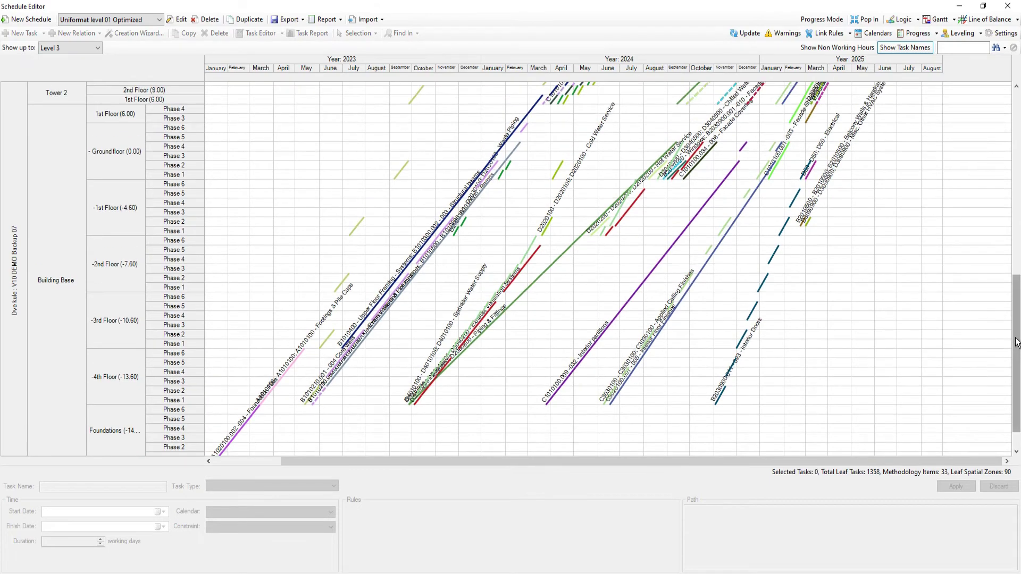
{"action": "left_click_drag", "start_coordinate": [1013, 329], "coordinate": [967, 136]}
- Switch the Line of Balance to the Uniformat DEMO schedule and examine it from the foundation pit up to the towers
{"action": "left_click", "coordinate": [137, 20]}
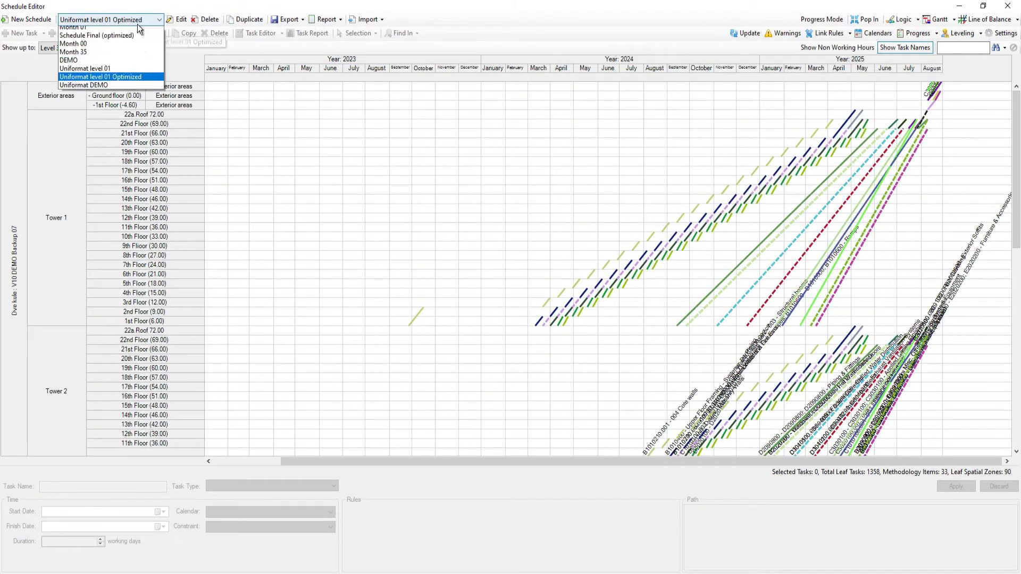
{"action": "left_click", "coordinate": [96, 89]}
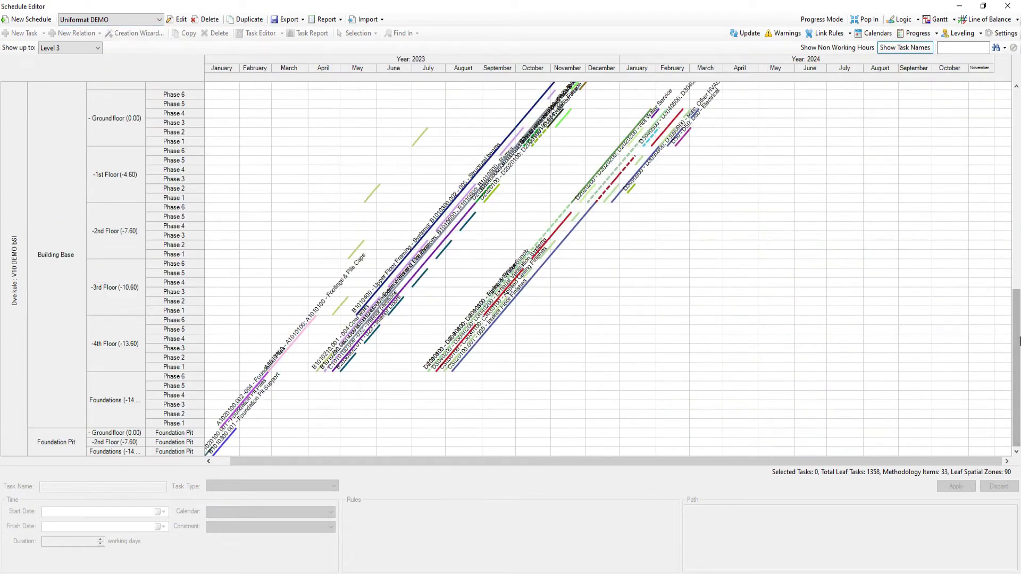
{"action": "left_click_drag", "start_coordinate": [1017, 347], "coordinate": [1002, 144]}
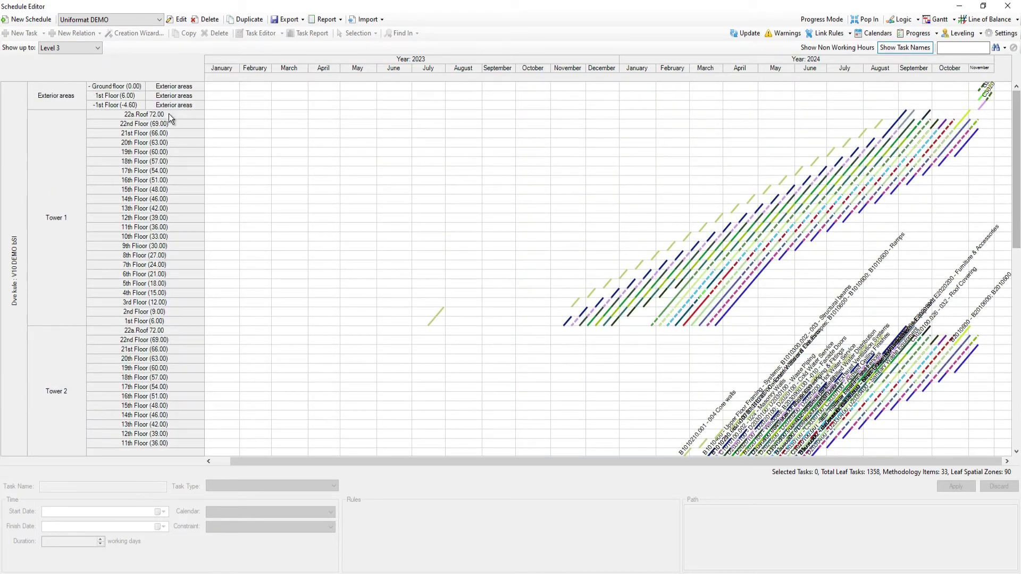
- Return to the Gantt view and examine the cumulative cost and activity charts in the Tower 1 task report of Uniformat DEMO
{"action": "left_click", "coordinate": [143, 21]}
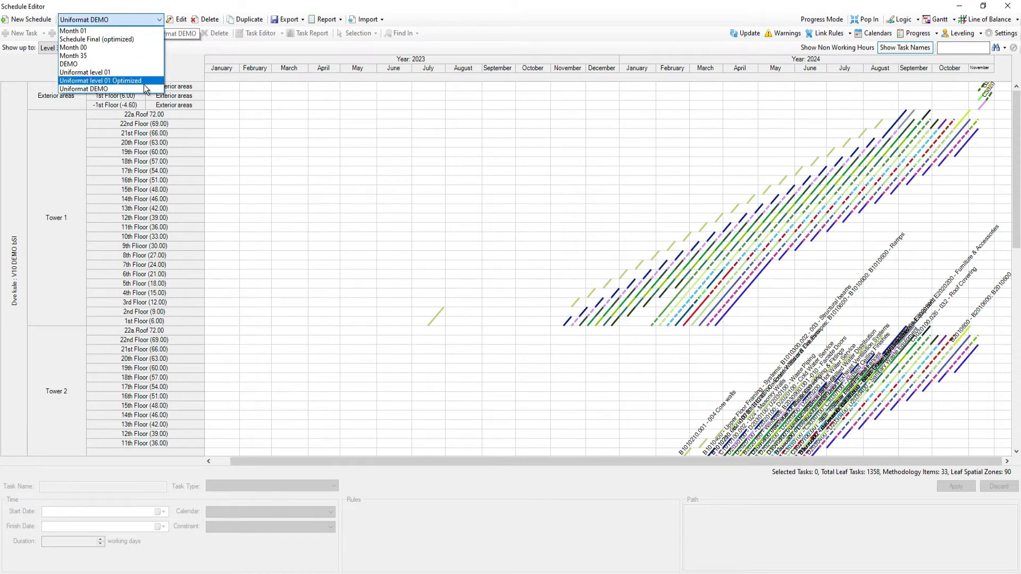
{"action": "left_click", "coordinate": [937, 21]}
{"action": "left_click", "coordinate": [937, 21]}
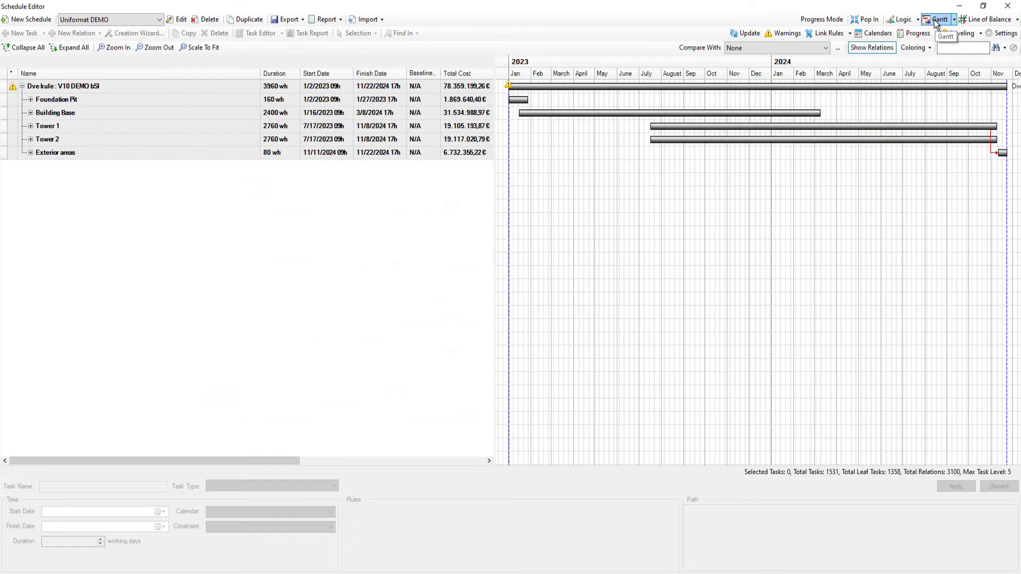
{"action": "left_click", "coordinate": [76, 130]}
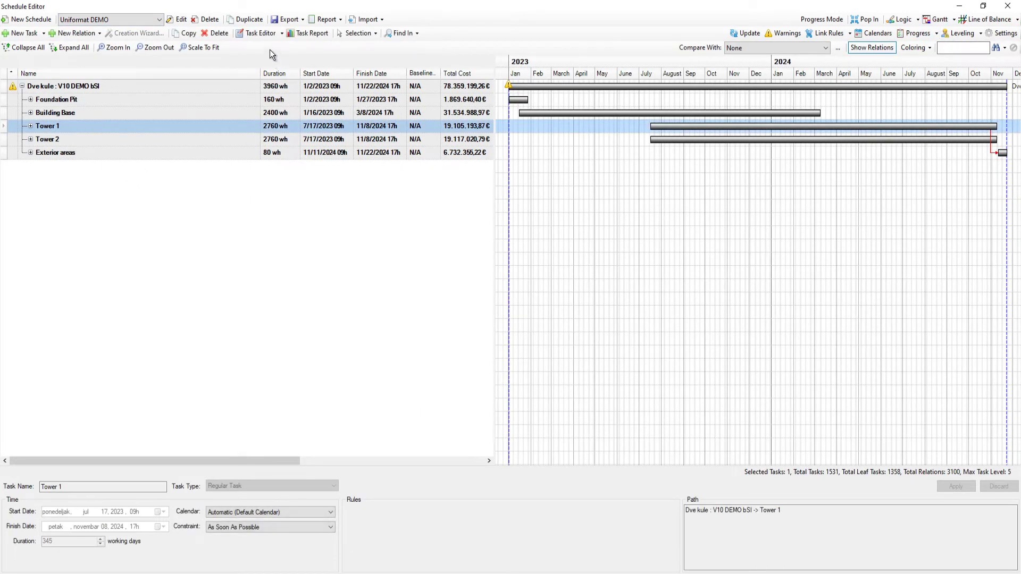
{"action": "left_click", "coordinate": [308, 34]}
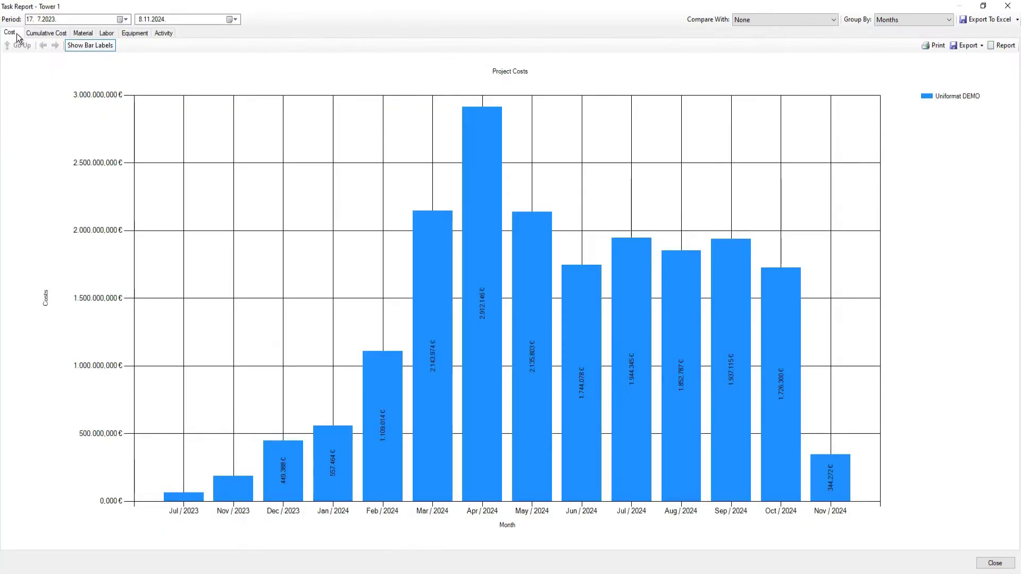
{"action": "left_click", "coordinate": [46, 32]}
{"action": "left_click", "coordinate": [165, 34]}
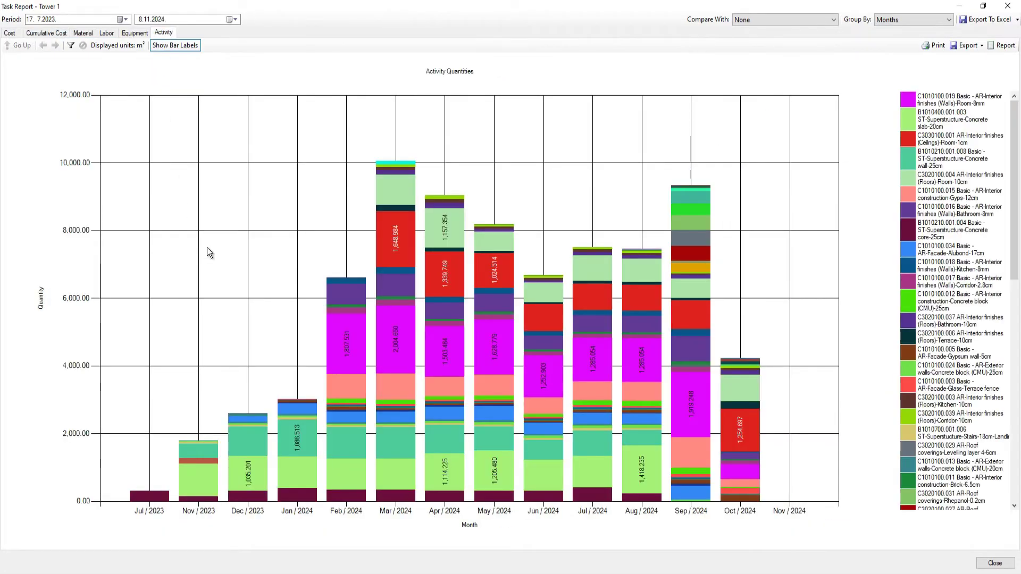
{"action": "left_click", "coordinate": [1008, 5]}
- Open the Tower 1 task report of Uniformat level 01 Optimized and examine cumulative cost and the daily activity quantities for March and April 2024
{"action": "left_click", "coordinate": [139, 19]}
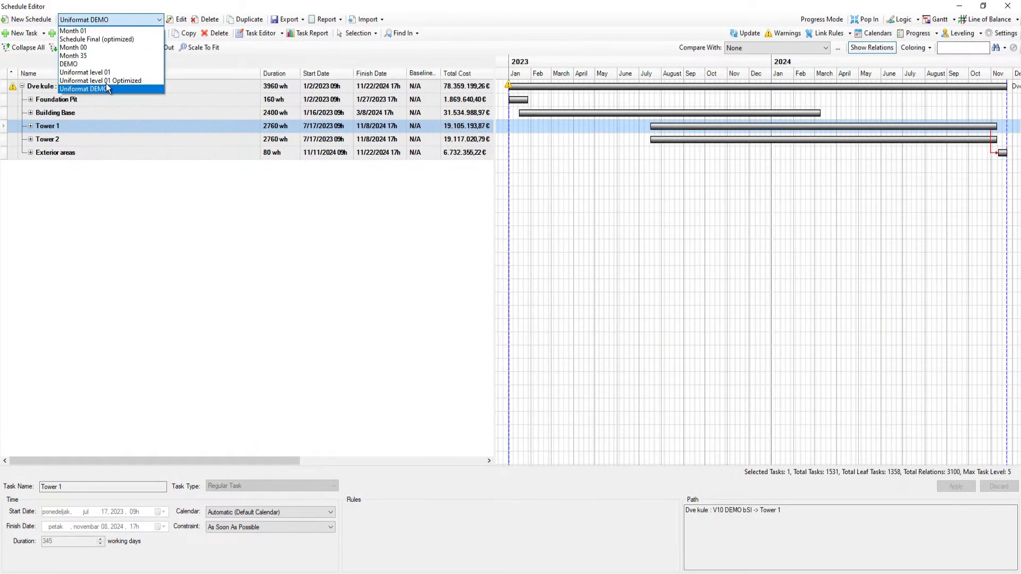
{"action": "left_click", "coordinate": [105, 83]}
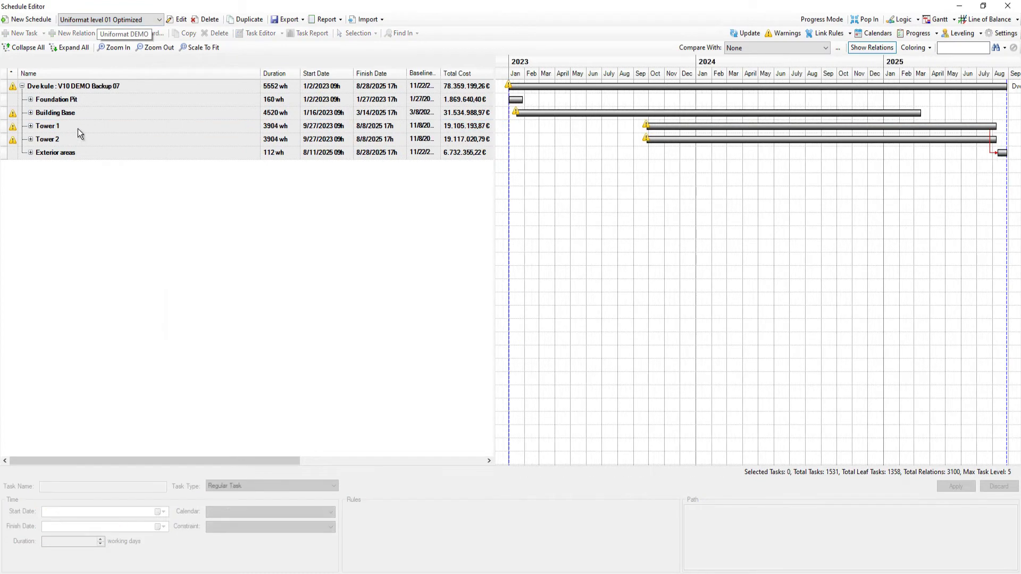
{"action": "double_click", "coordinate": [77, 130]}
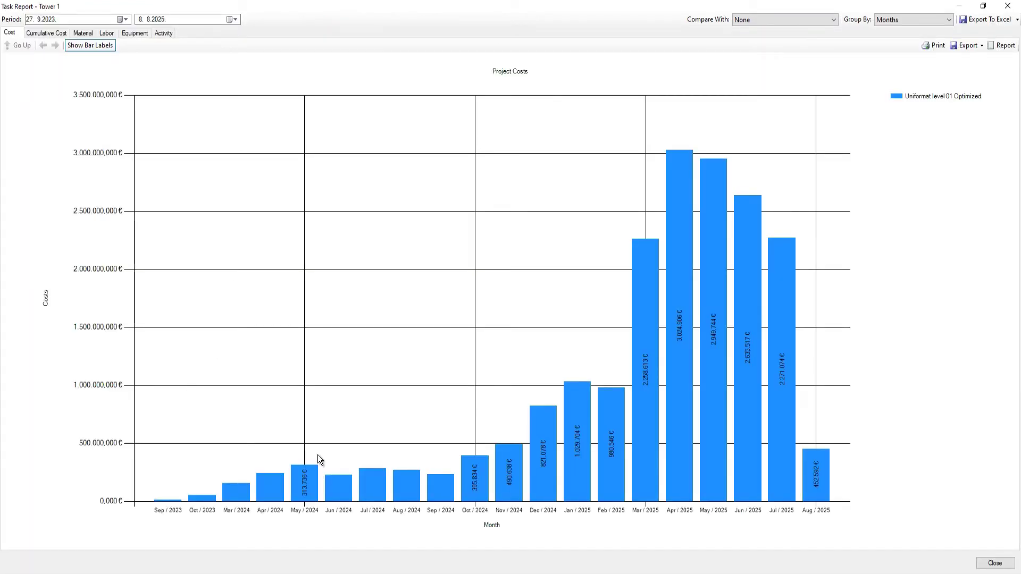
{"action": "left_click", "coordinate": [47, 32]}
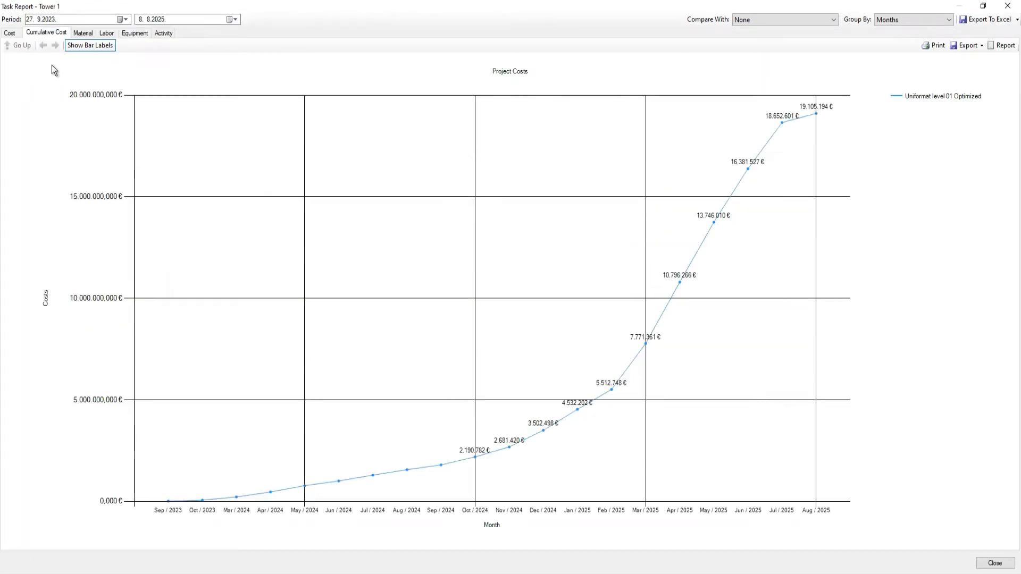
{"action": "left_click", "coordinate": [159, 35]}
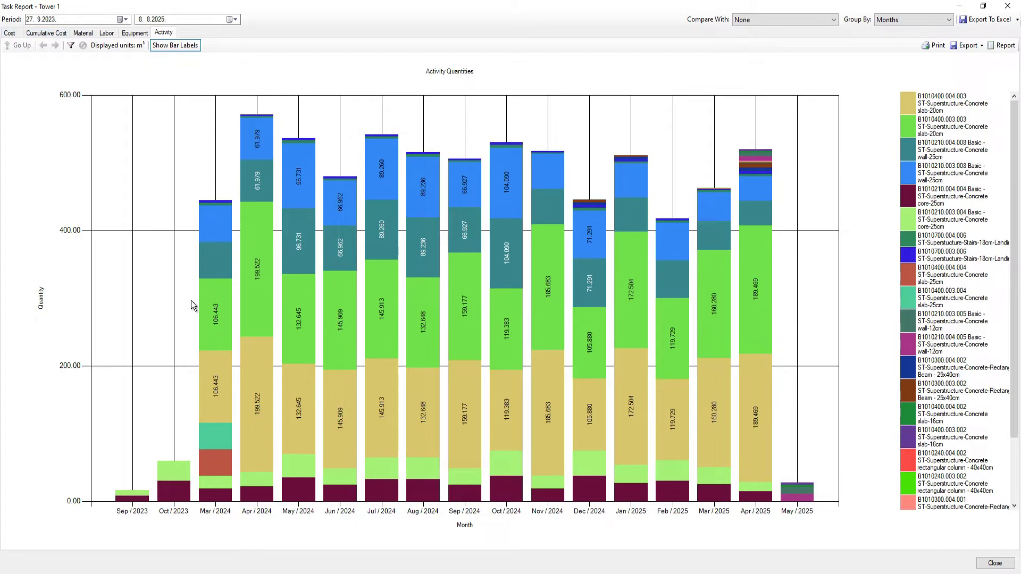
{"action": "left_click", "coordinate": [210, 331]}
{"action": "left_click", "coordinate": [57, 45]}
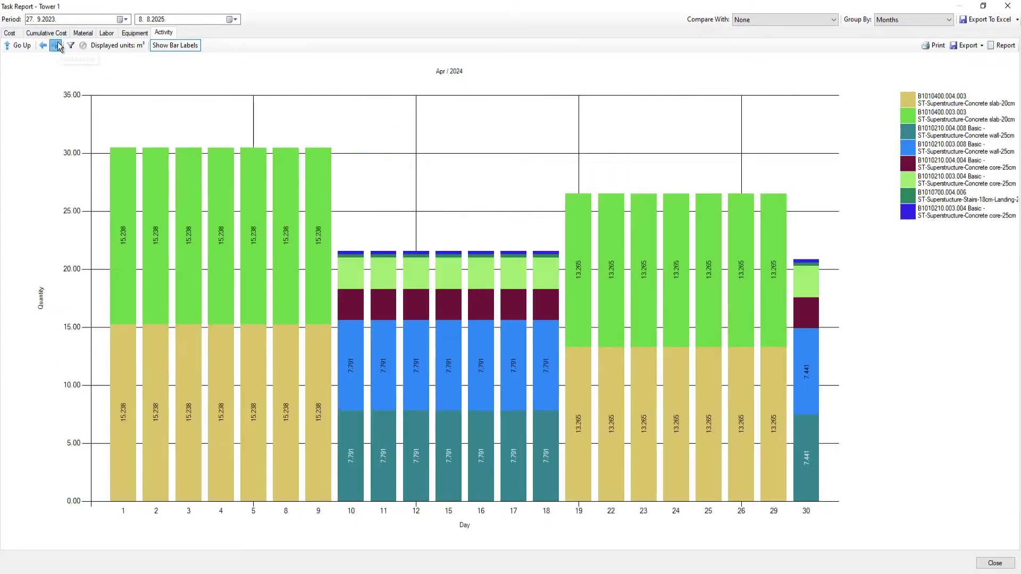
- Examine daily activity quantities for the months after April 2024 and the monthly project costs, and close the Tower 1 report and Schedule Editor
{"action": "left_click", "coordinate": [57, 45]}
{"action": "left_click", "coordinate": [57, 44]}
{"action": "left_click", "coordinate": [57, 45]}
{"action": "left_click", "coordinate": [17, 45]}
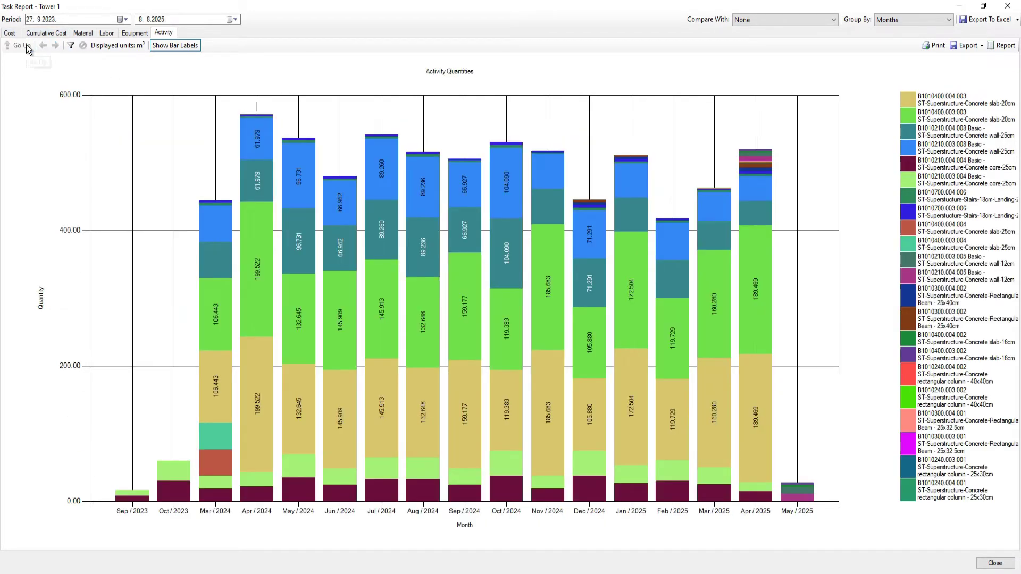
{"action": "left_click", "coordinate": [11, 33]}
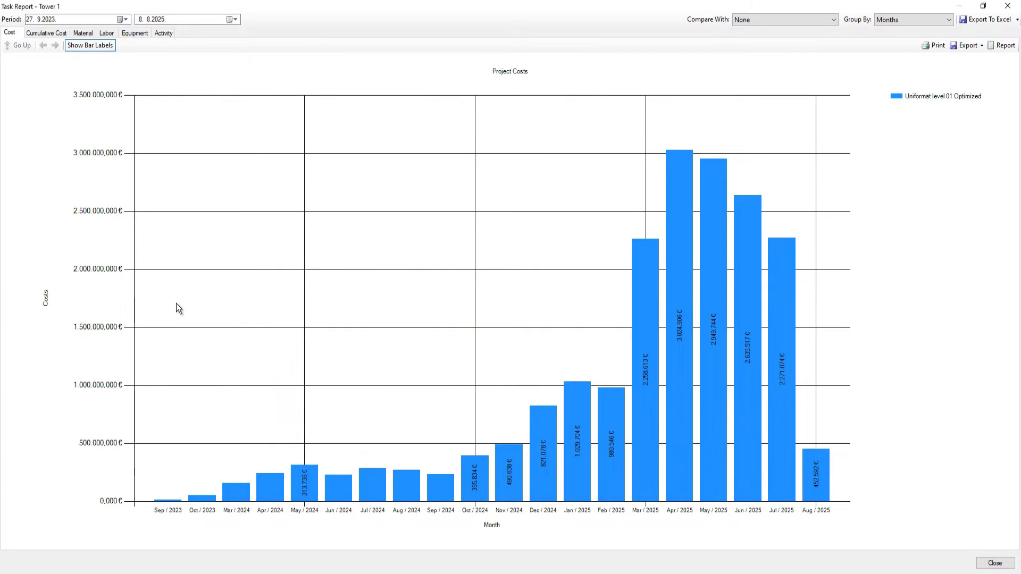
{"action": "left_click", "coordinate": [1007, 6]}
{"action": "left_click", "coordinate": [1007, 6]}
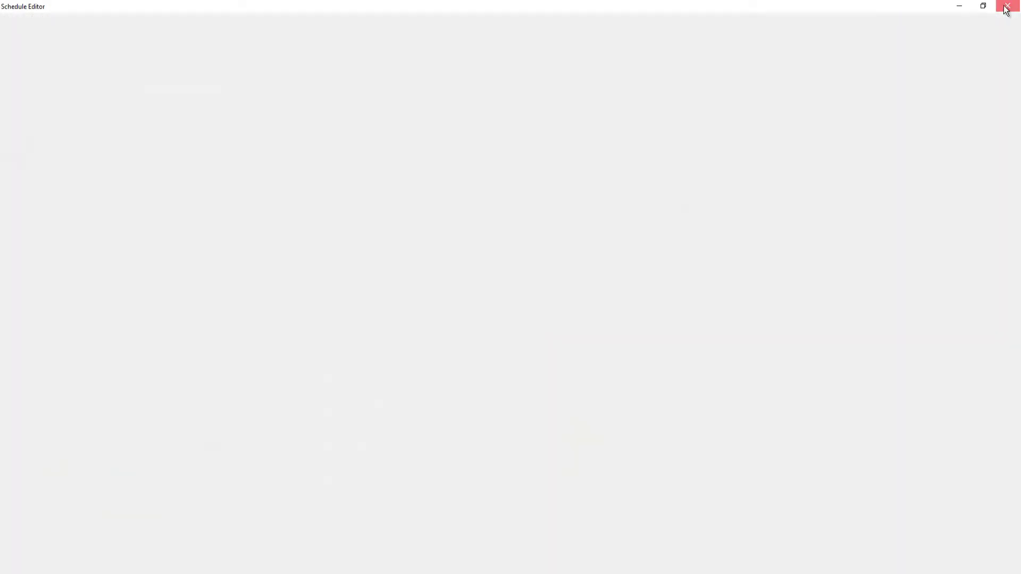
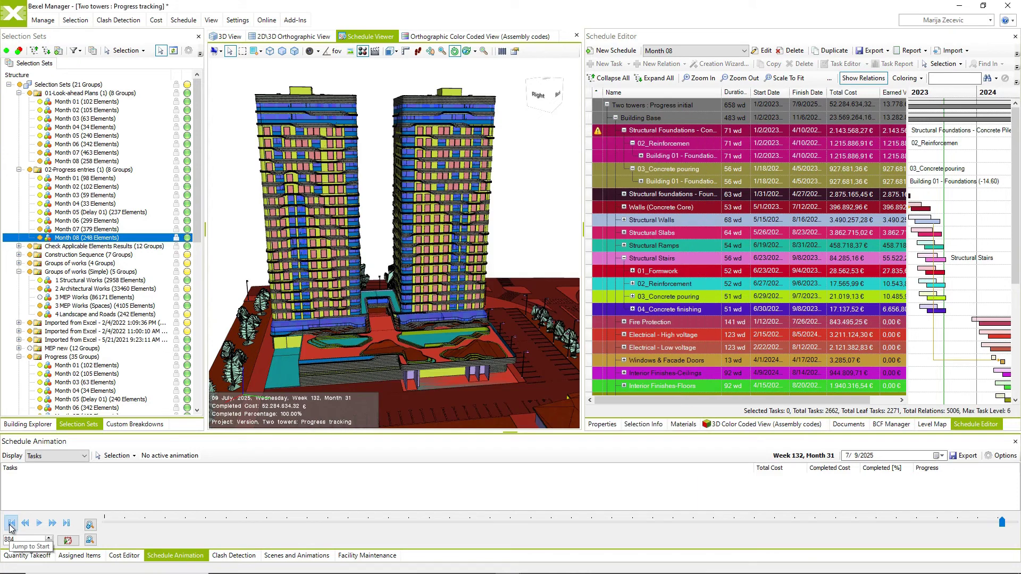
- Set the schedule animation date to 10/1/2023
{"action": "left_click", "coordinate": [926, 458]}
{"action": "left_click", "coordinate": [942, 456]}
{"action": "left_click", "coordinate": [955, 471]}
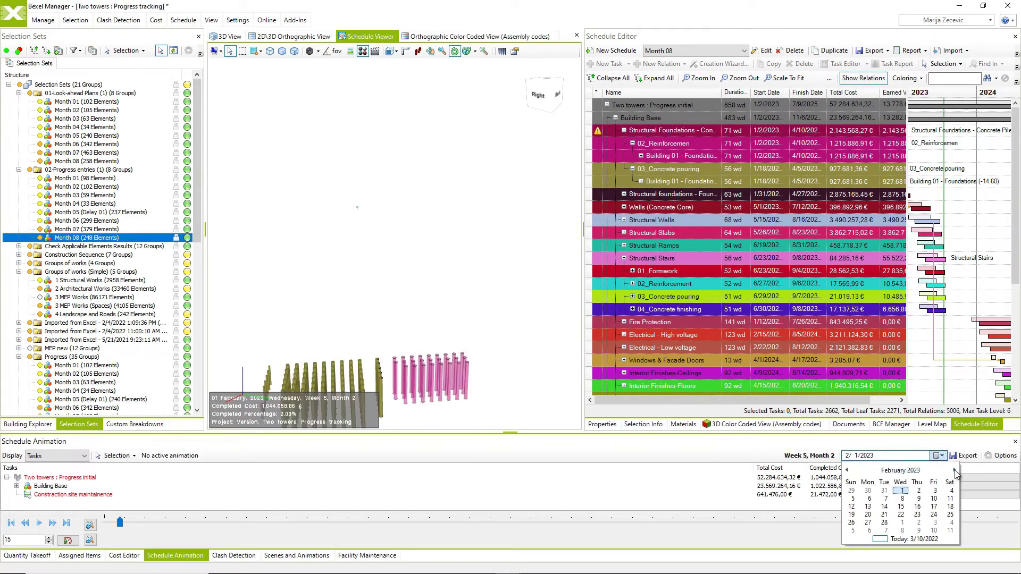
{"action": "left_click", "coordinate": [955, 471]}
{"action": "left_click", "coordinate": [954, 470]}
{"action": "left_click", "coordinate": [955, 471]}
{"action": "left_click", "coordinate": [955, 470]}
{"action": "left_click", "coordinate": [954, 471]}
{"action": "left_click", "coordinate": [955, 471]}
{"action": "left_click", "coordinate": [955, 471]}
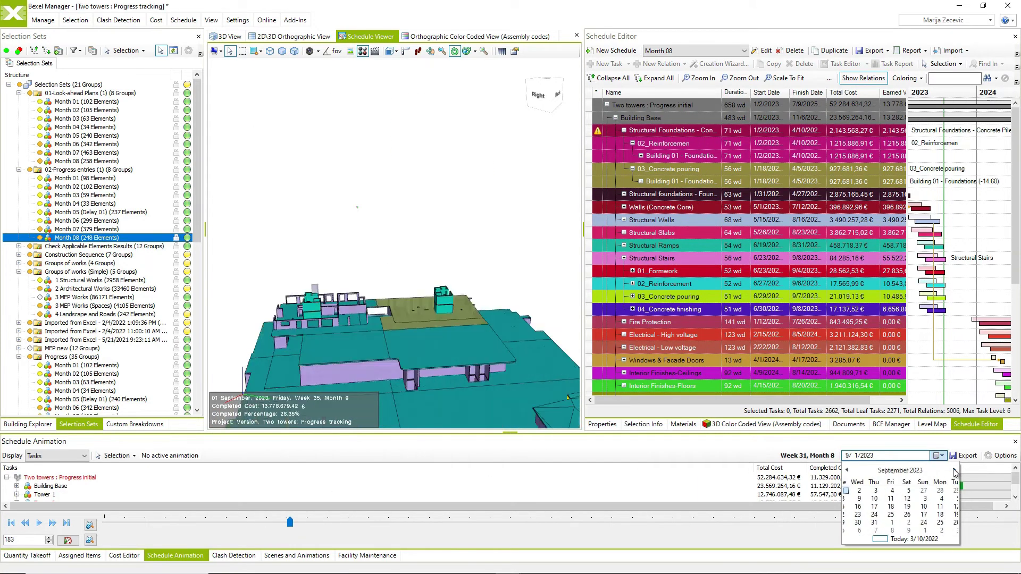
{"action": "left_click", "coordinate": [955, 471]}
{"action": "left_click", "coordinate": [392, 352]}
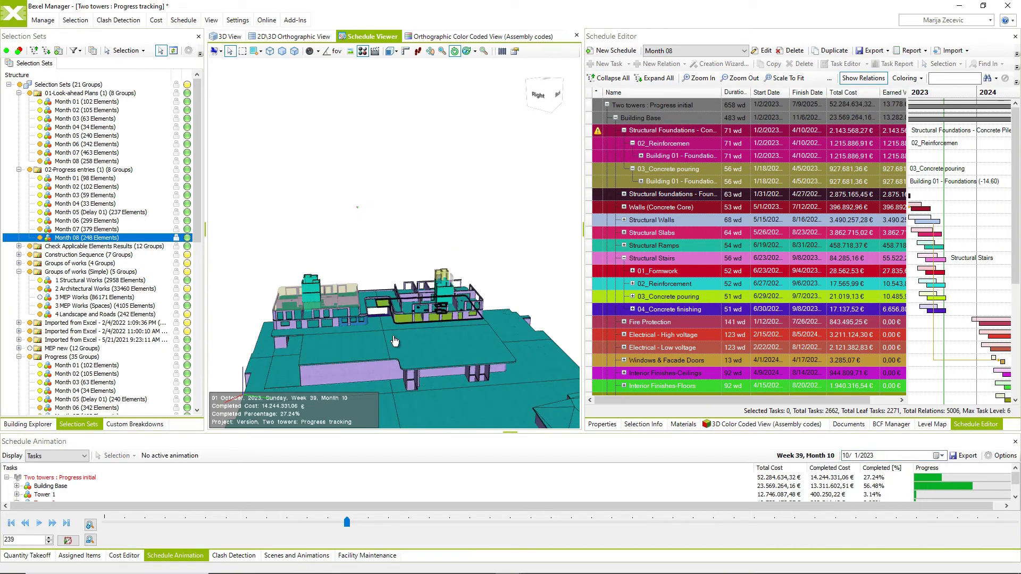
- Select the completed elements of the "Two towers : Progress initial" task from the schedule animation
{"action": "scroll", "coordinate": [390, 347], "scroll_direction": "up", "scroll_amount": 2}
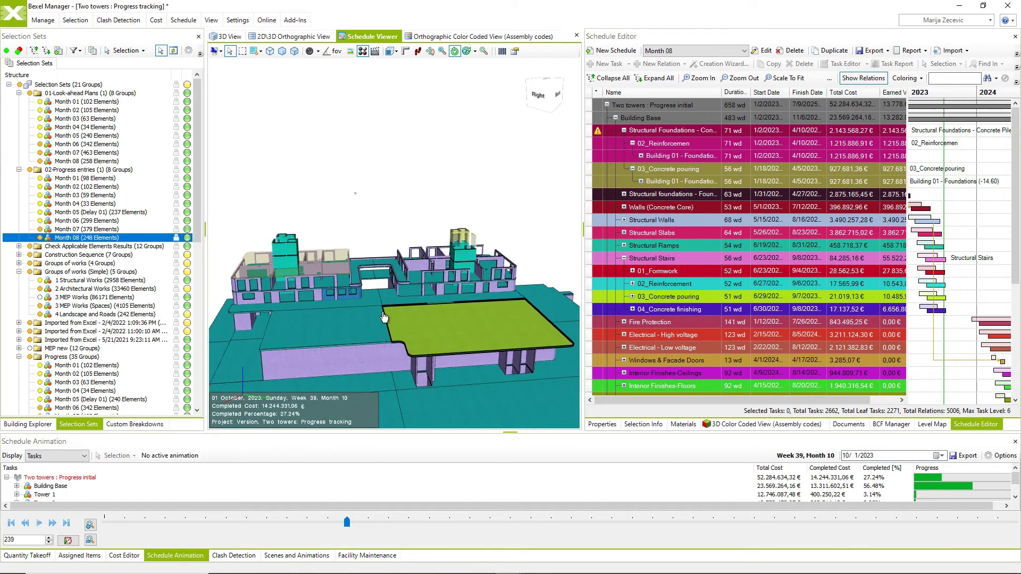
{"action": "left_click_drag", "start_coordinate": [384, 318], "coordinate": [319, 324]}
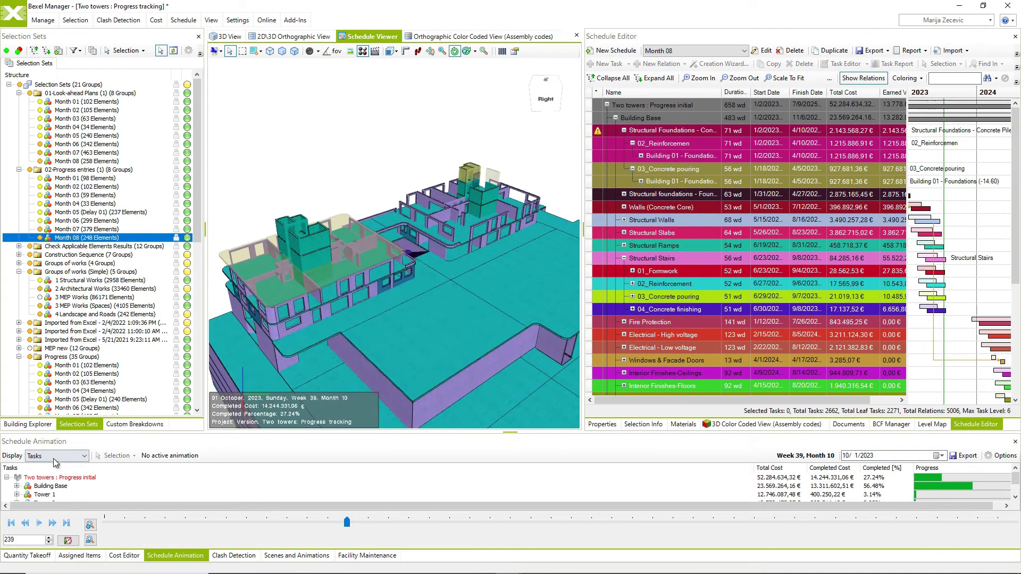
{"action": "left_click", "coordinate": [67, 478]}
{"action": "right_click", "coordinate": [67, 478]}
{"action": "mouse_move", "coordinate": [101, 487]}
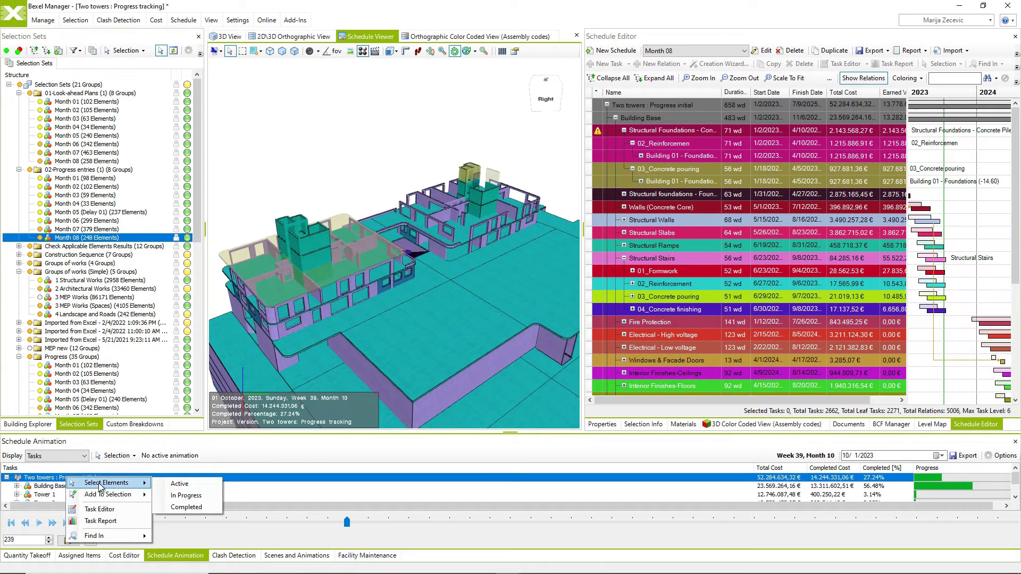
{"action": "left_click", "coordinate": [200, 506]}
{"action": "scroll", "coordinate": [353, 250], "scroll_direction": "up", "scroll_amount": 5}
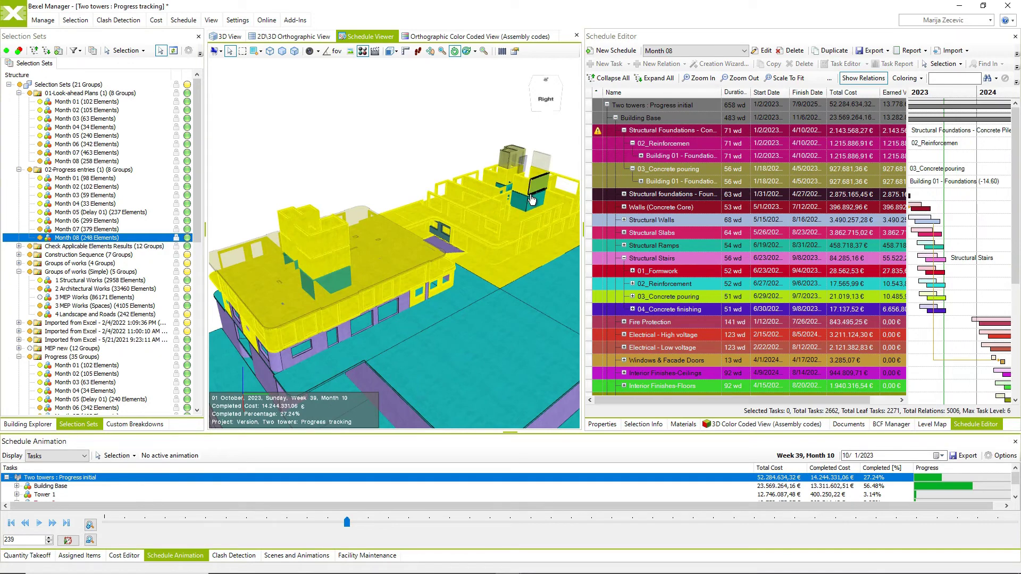
- Create a selection set named Month 09 from the selected elements in the 01-Look-ahead Plans (1) folder
{"action": "left_click", "coordinate": [75, 19]}
{"action": "left_click", "coordinate": [66, 52]}
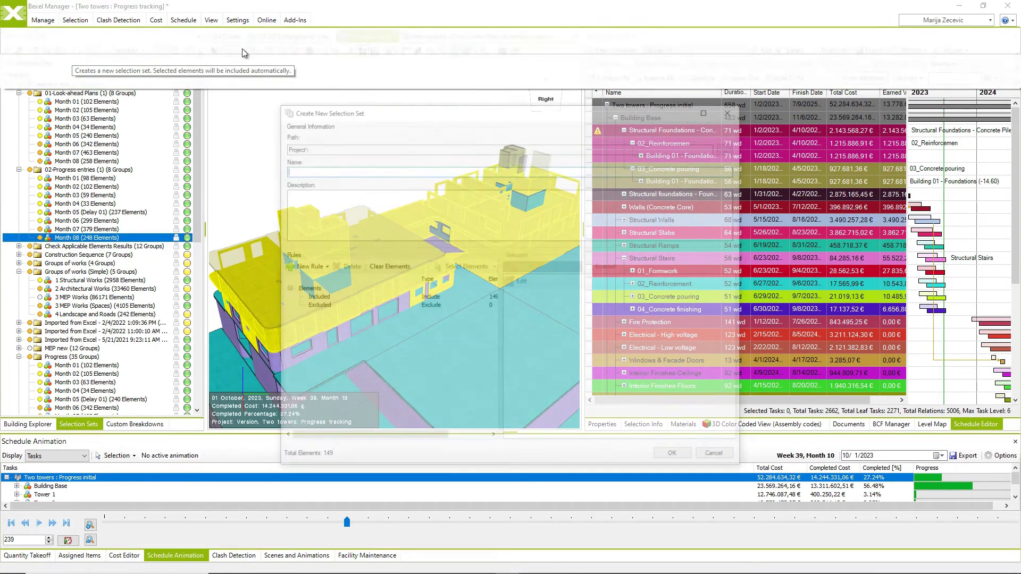
{"action": "left_click", "coordinate": [730, 146]}
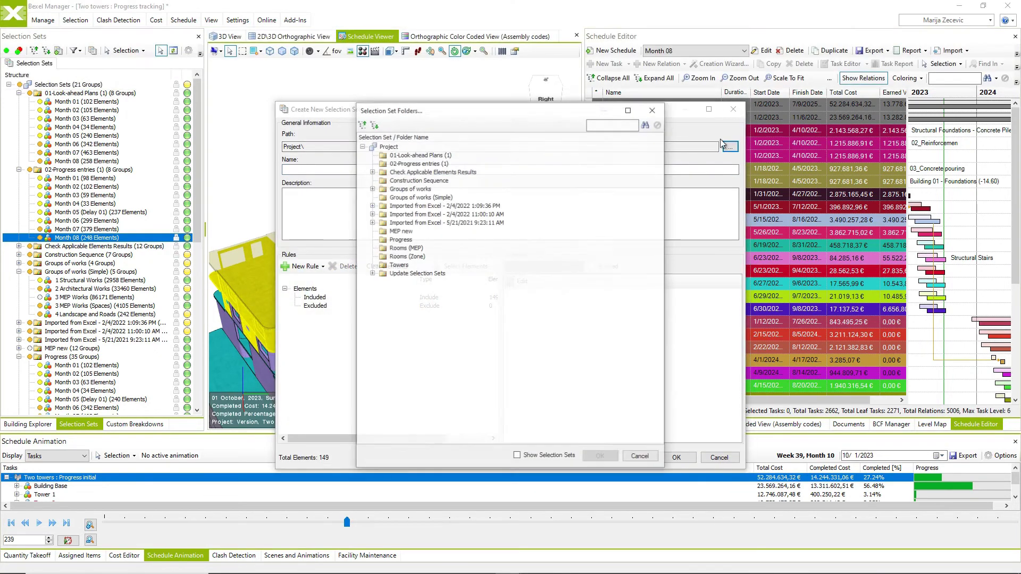
{"action": "left_click", "coordinate": [406, 155]}
{"action": "left_click", "coordinate": [600, 457]}
{"action": "type", "text": "Month 09"}
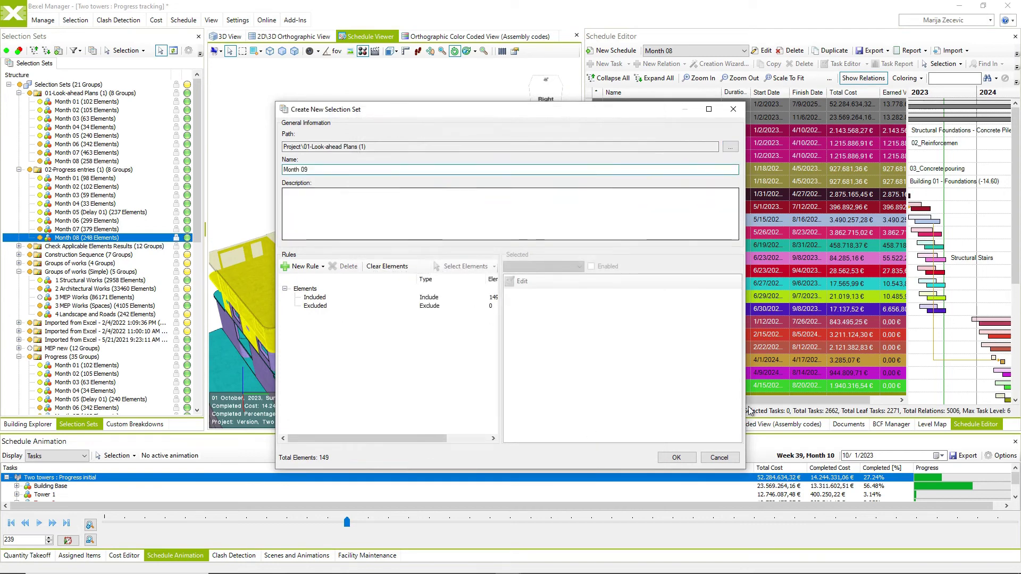
{"action": "left_click", "coordinate": [676, 458]}
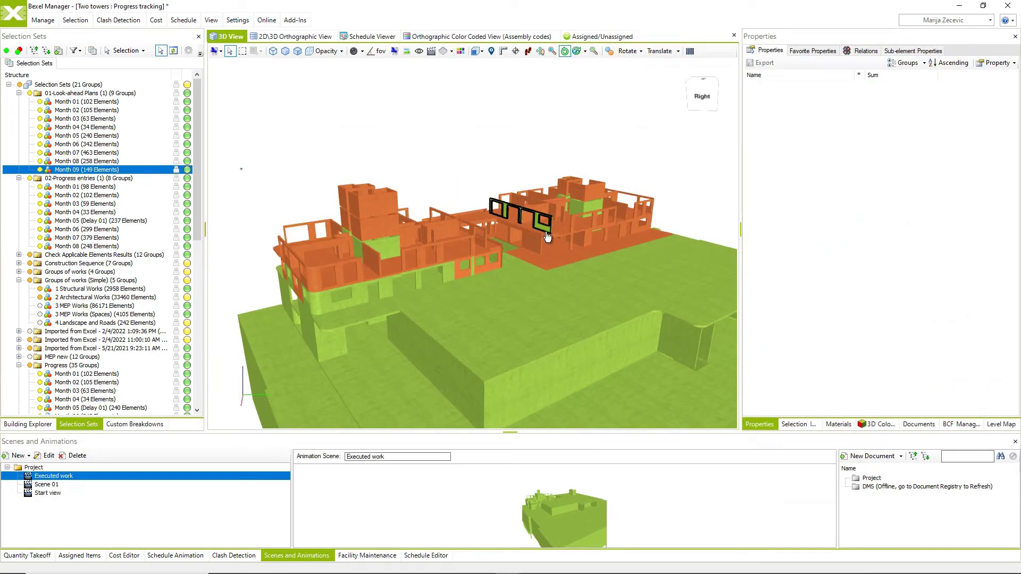
- Select the Month 09 elements and add a BCF Manager issue titled "Look-ahead for 09 2023"
{"action": "left_click", "coordinate": [109, 171]}
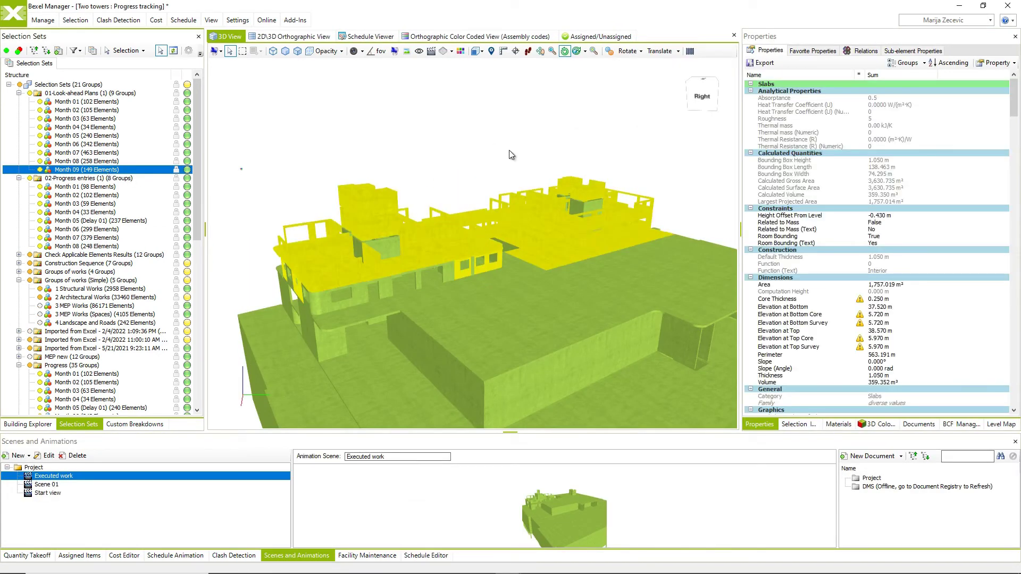
{"action": "left_click", "coordinate": [415, 555]}
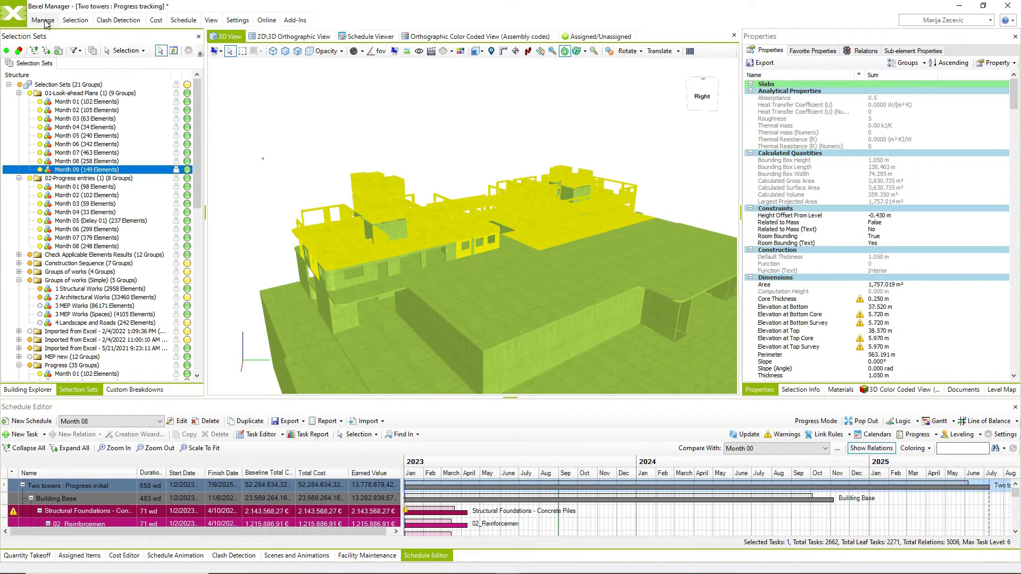
{"action": "left_click", "coordinate": [43, 20]}
{"action": "left_click", "coordinate": [565, 50]}
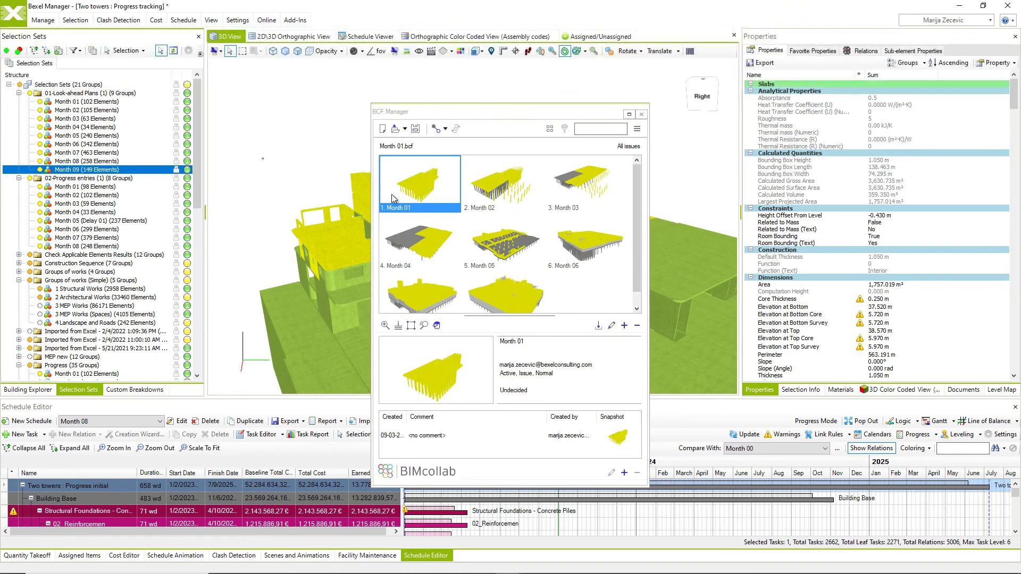
{"action": "left_click", "coordinate": [625, 327]}
{"action": "left_click", "coordinate": [306, 188]}
{"action": "type", "text": "Look-ahead for 09 2023"}
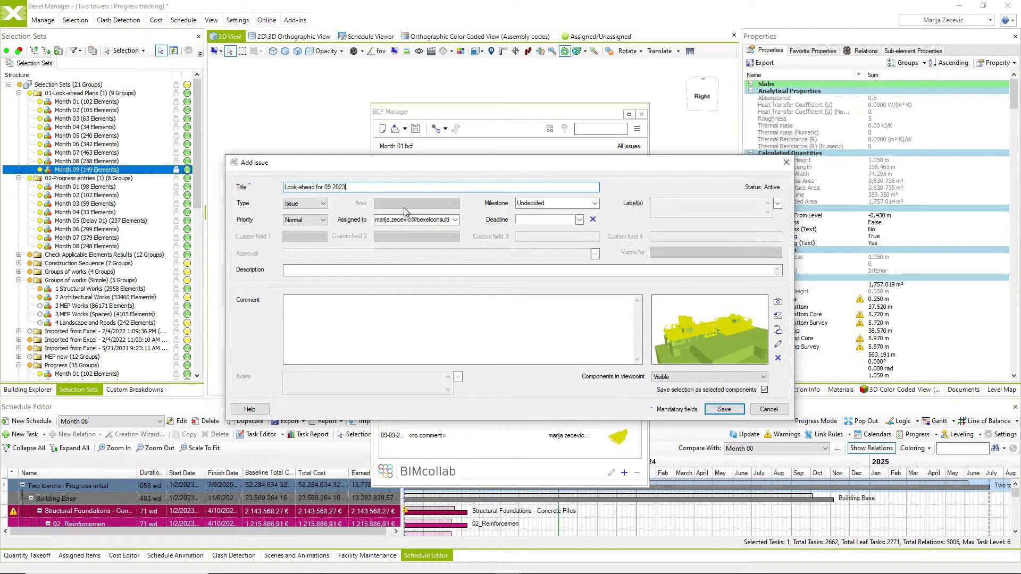
{"action": "left_click", "coordinate": [726, 410]}
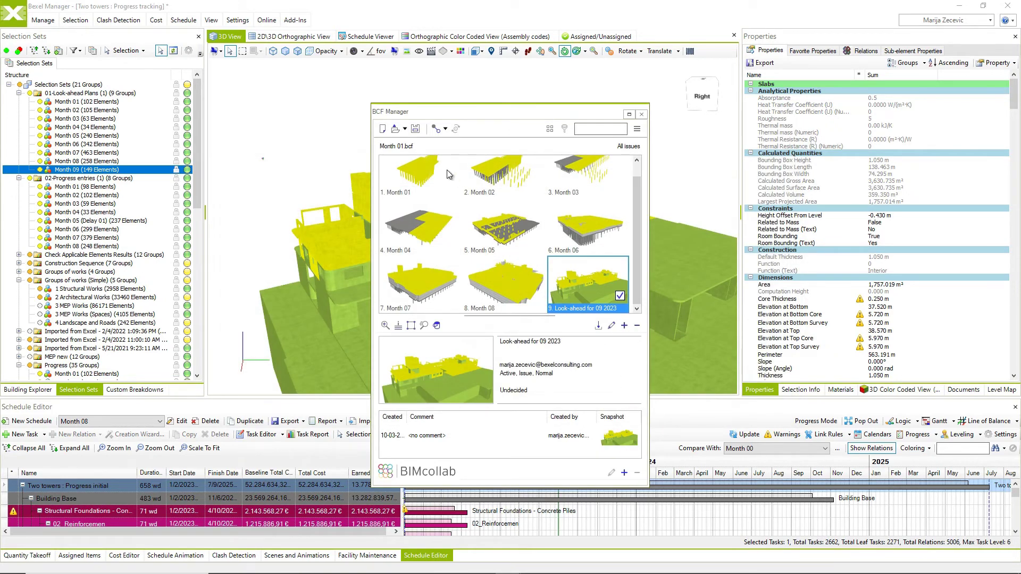
- Save the issues as the BCF 2.1 file "Look-ahead plan for 09 2023" in the BEXEL Manager Two Towers folder and close the BCF Manager
{"action": "left_click", "coordinate": [418, 132]}
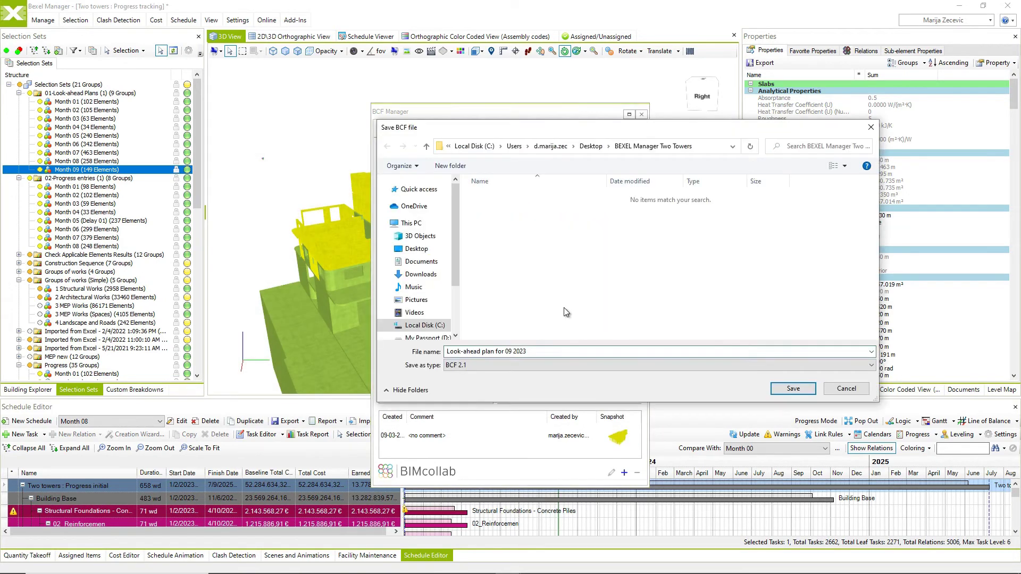
{"action": "left_click", "coordinate": [796, 389]}
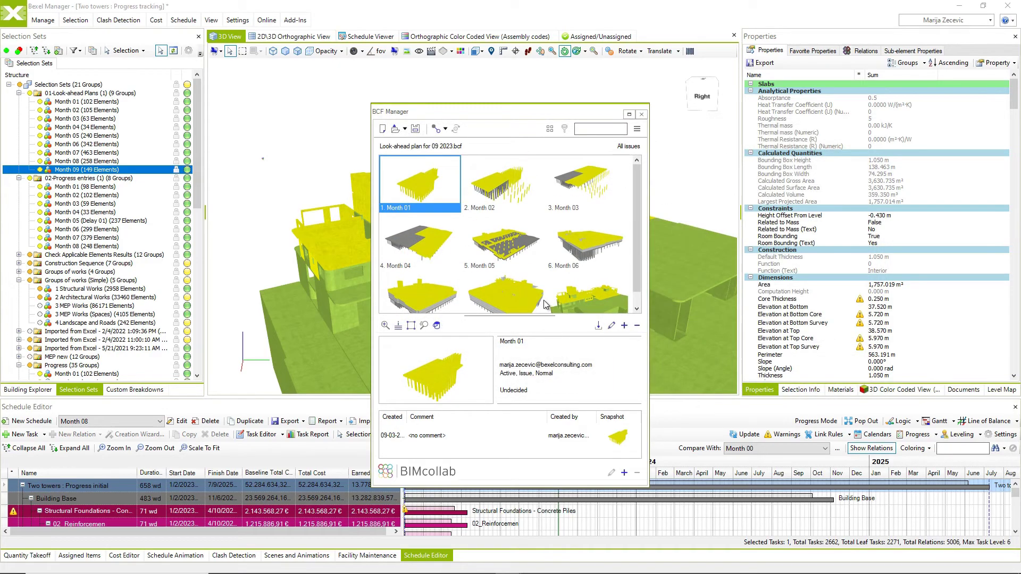
{"action": "left_click", "coordinate": [642, 115]}
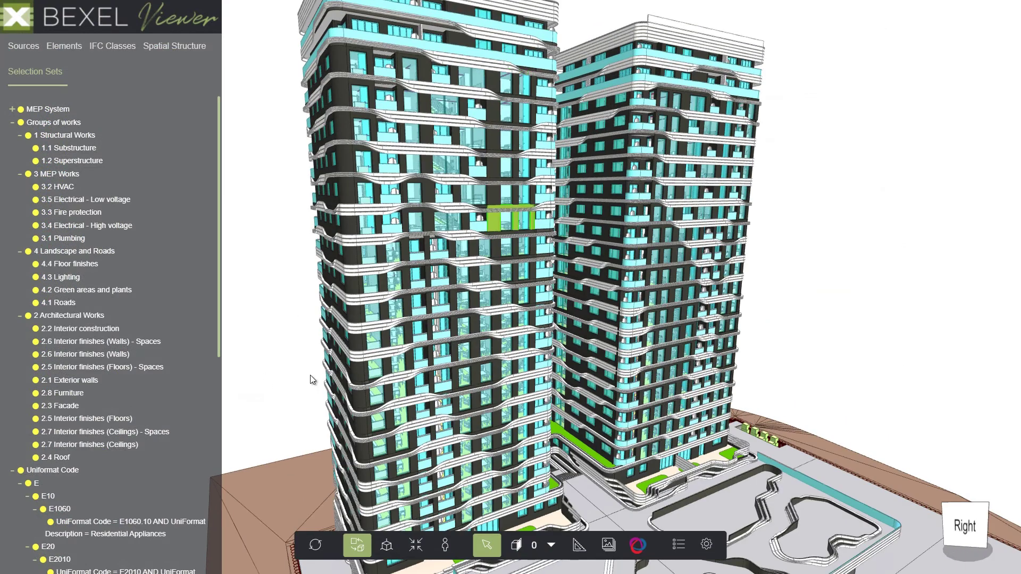
- Switch to BEXEL Viewer and load the BCF file "Look-ahead plan for 09 2023.bcf"
{"action": "left_click", "coordinate": [638, 547]}
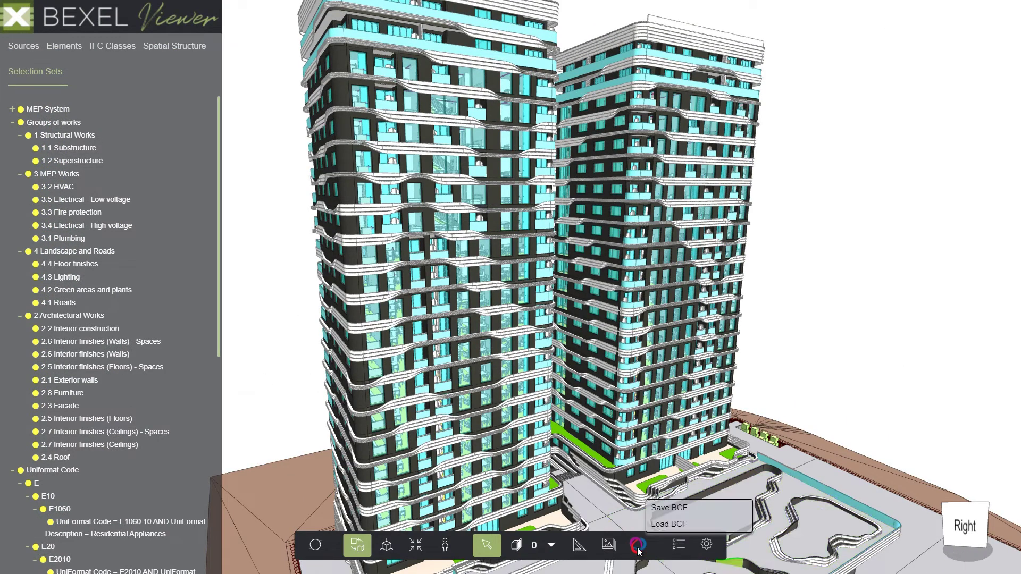
{"action": "left_click", "coordinate": [693, 525]}
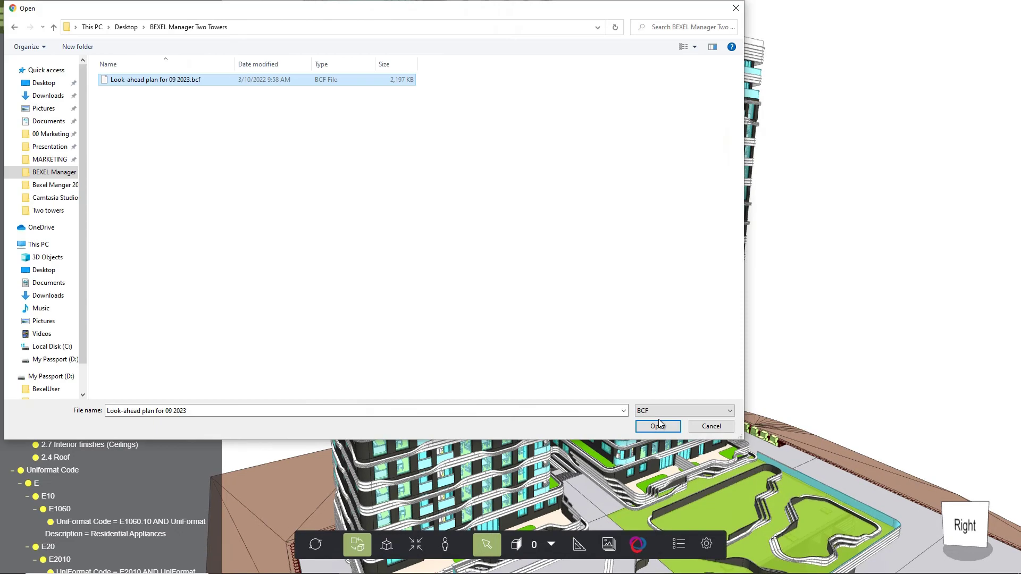
{"action": "left_click", "coordinate": [657, 426]}
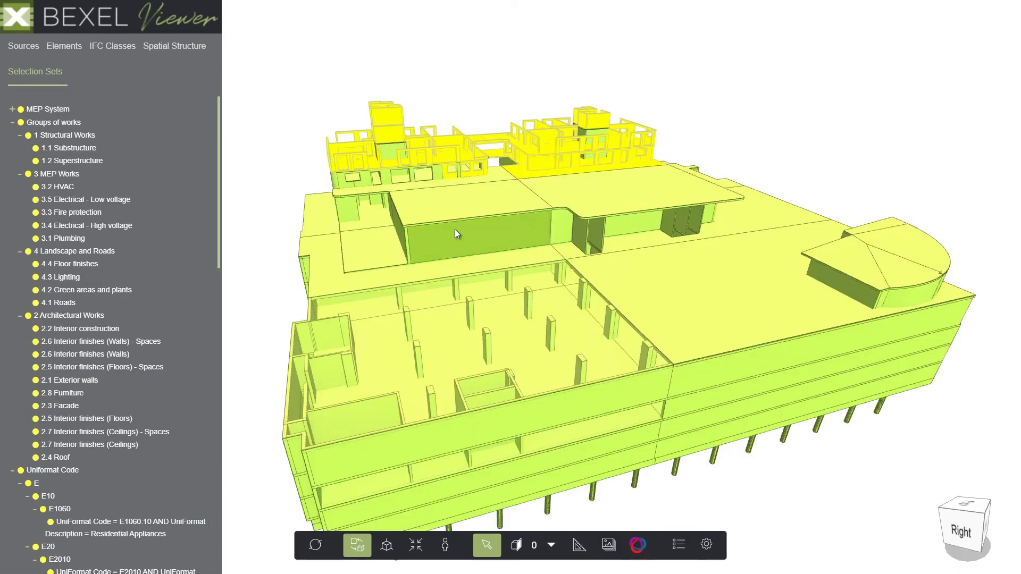
- Hide everything in the model except the highlighted look-ahead elements
{"action": "right_click", "coordinate": [582, 148]}
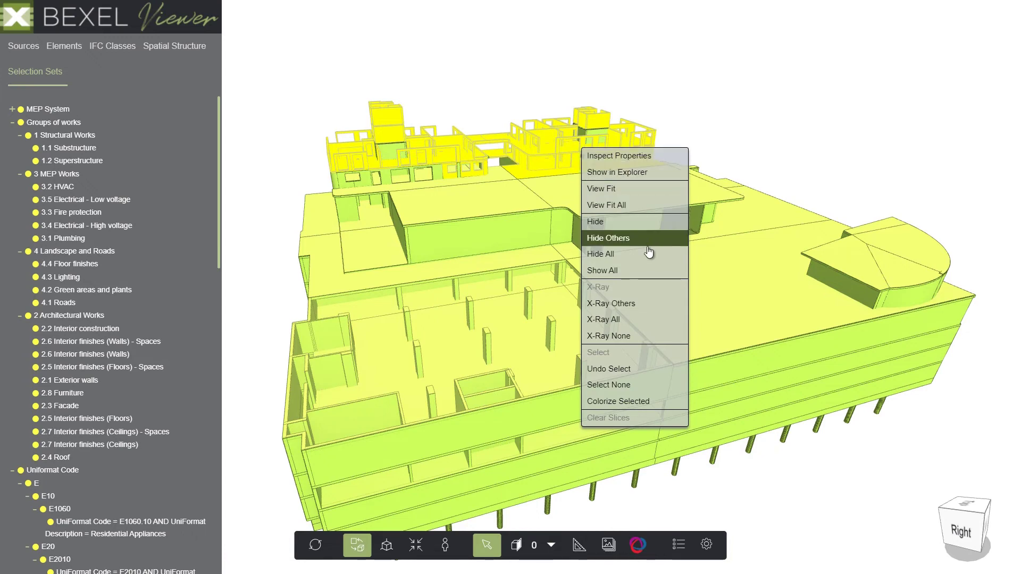
{"action": "left_click", "coordinate": [633, 238]}
{"action": "left_click_drag", "start_coordinate": [449, 222], "coordinate": [439, 233]}
{"action": "scroll", "coordinate": [439, 233], "scroll_direction": "up", "scroll_amount": 5}
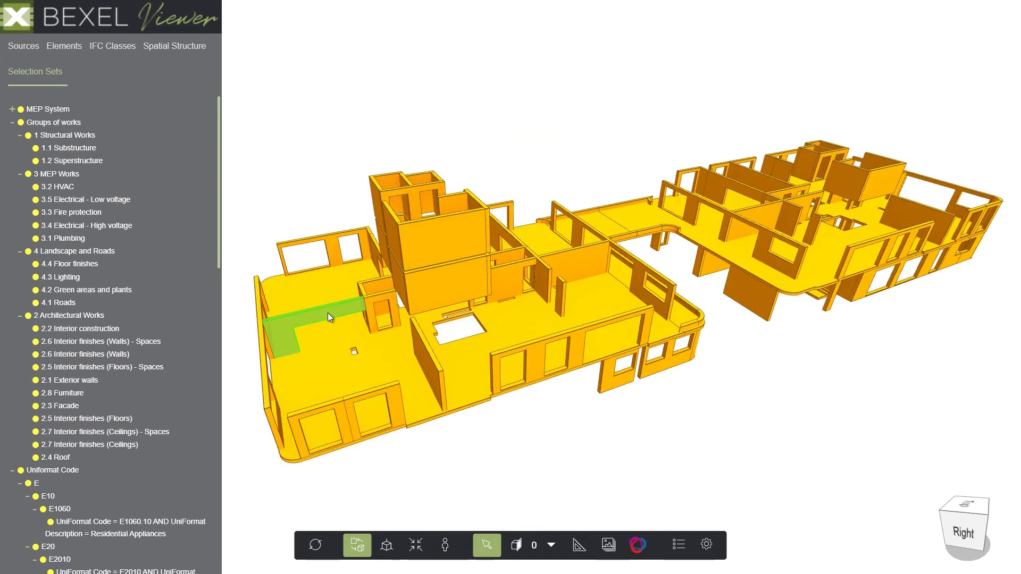
- Select several interior walls in both towers and the upper core section of one tower, and hide them
{"action": "left_click", "coordinate": [328, 315]}
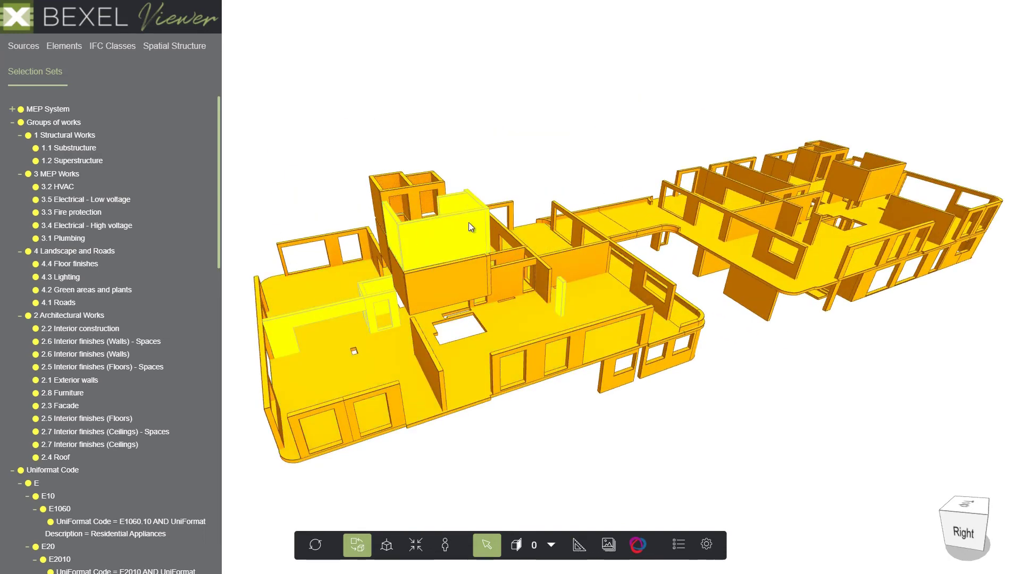
{"action": "middle_click_drag", "start_coordinate": [802, 242], "coordinate": [661, 303]}
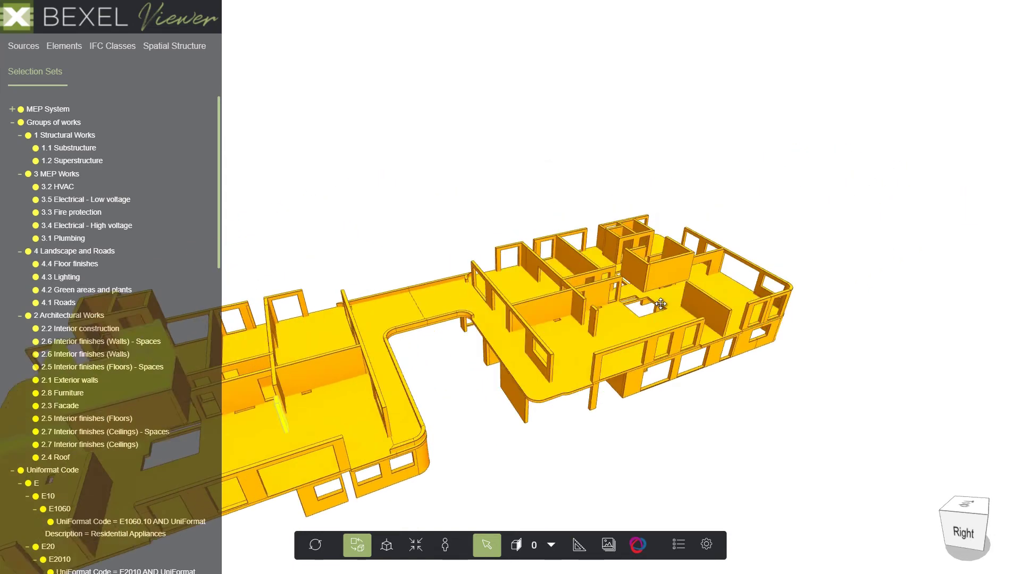
{"action": "left_click_drag", "start_coordinate": [759, 307], "coordinate": [537, 323]}
{"action": "scroll", "coordinate": [763, 253], "scroll_direction": "up", "scroll_amount": 5}
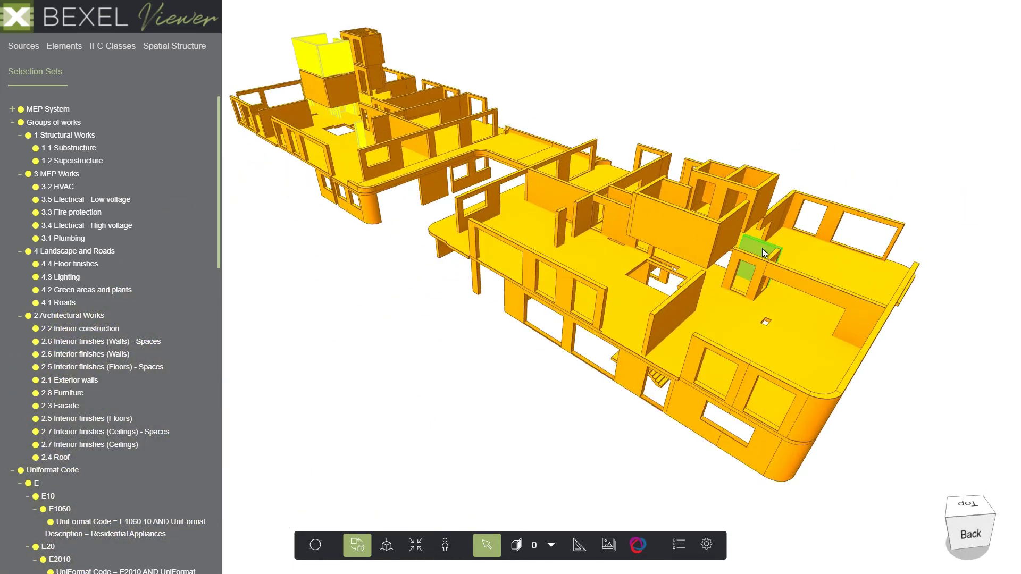
{"action": "left_click", "coordinate": [773, 294]}
{"action": "left_click", "coordinate": [562, 230], "text": "ctrl"}
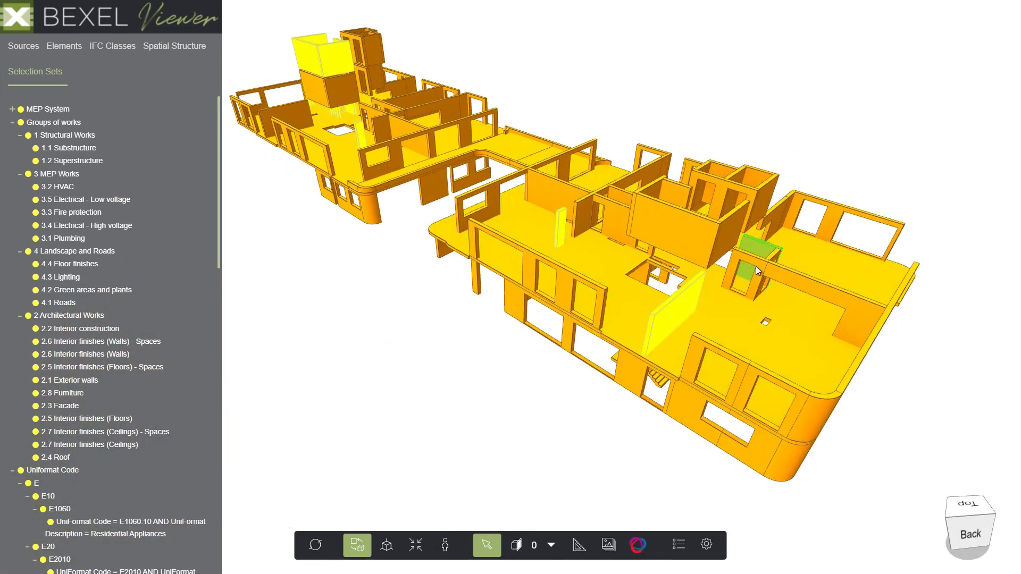
{"action": "right_click", "coordinate": [753, 275]}
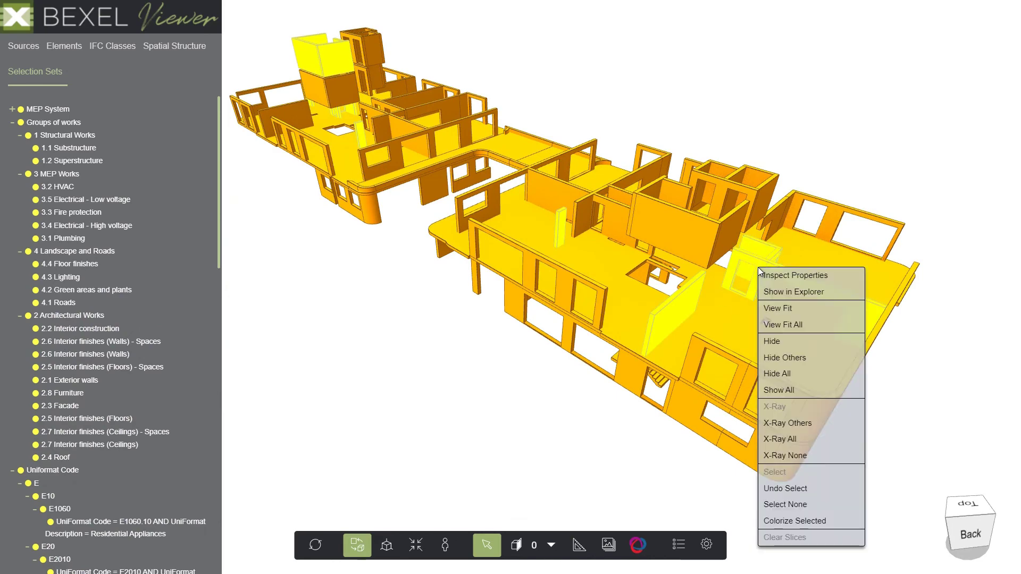
{"action": "left_click", "coordinate": [823, 342]}
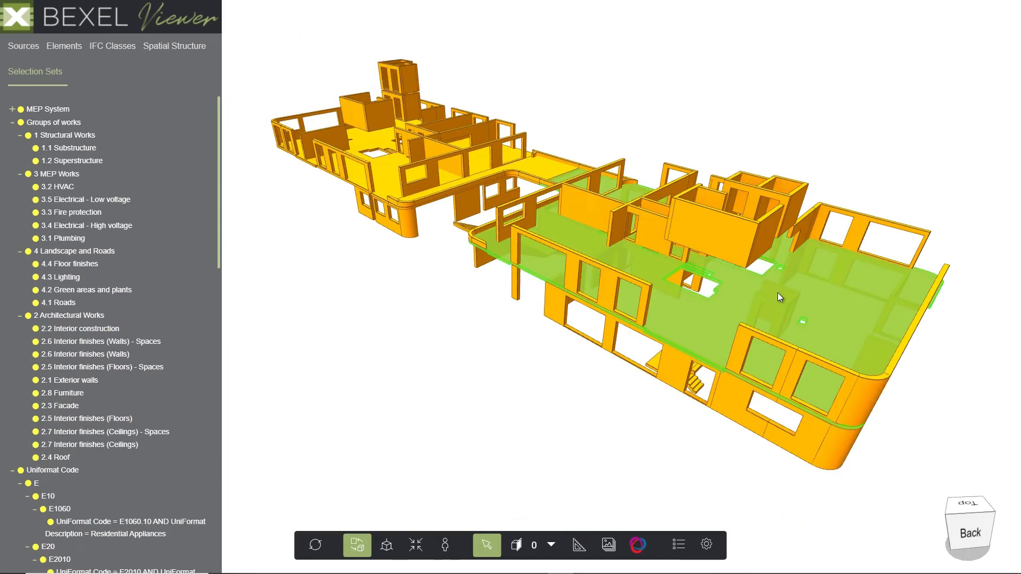
- Save the current view of the remaining elements as the BCF file "Actual progress for 09 2023" in the BEXEL Manager Two Towers folder
{"action": "left_click", "coordinate": [638, 545]}
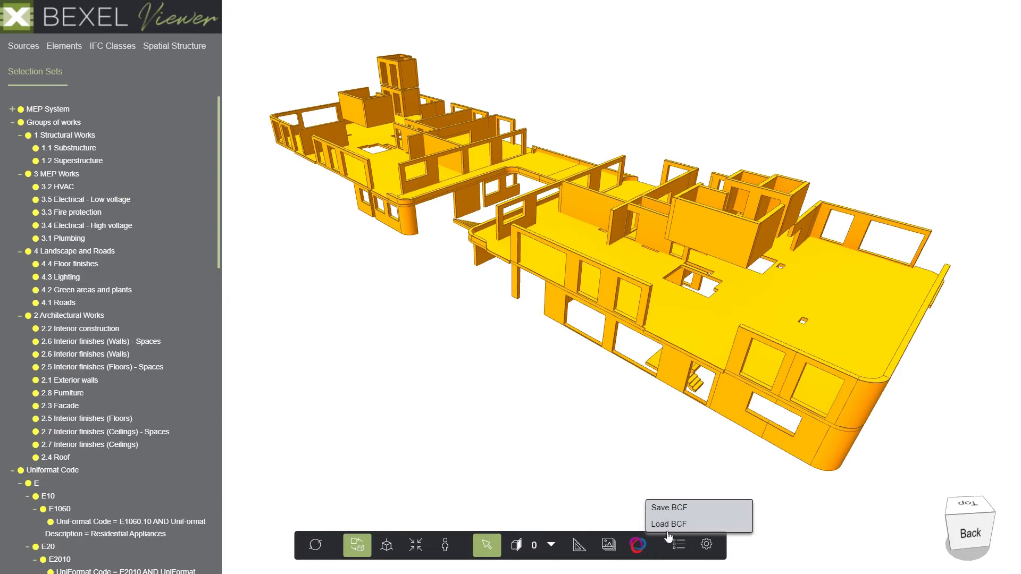
{"action": "left_click", "coordinate": [690, 509]}
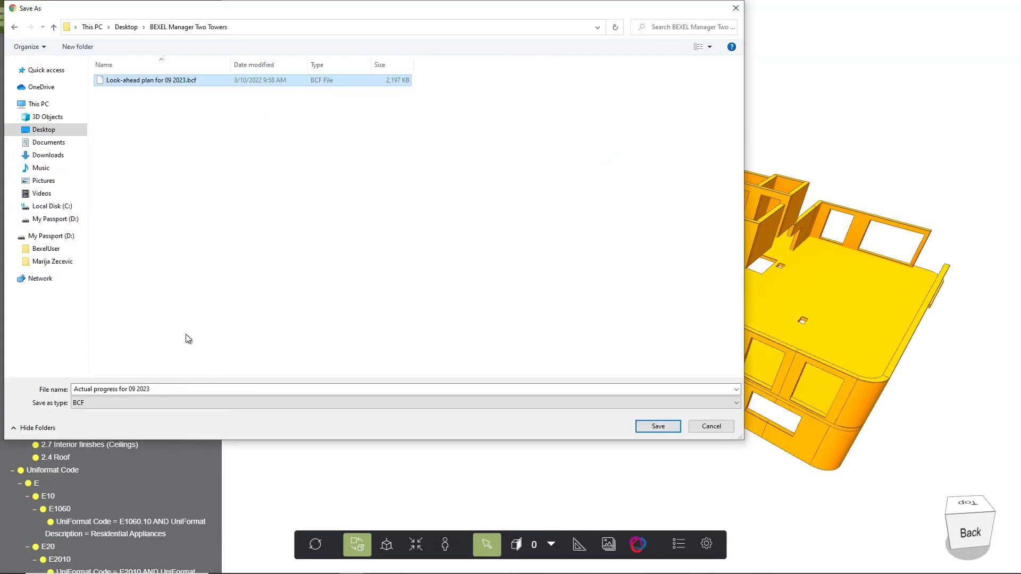
{"action": "left_click", "coordinate": [658, 426]}
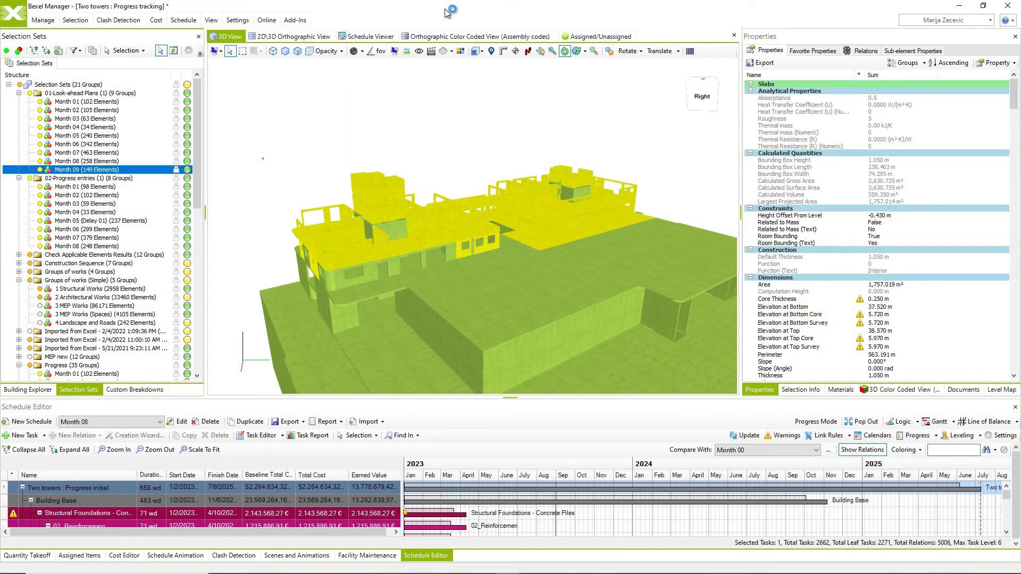
- Switch to Bexel Manager and open the BCF file "Actual progress for 09 2023.bcf" in the BCF Manager
{"action": "left_click", "coordinate": [472, 131]}
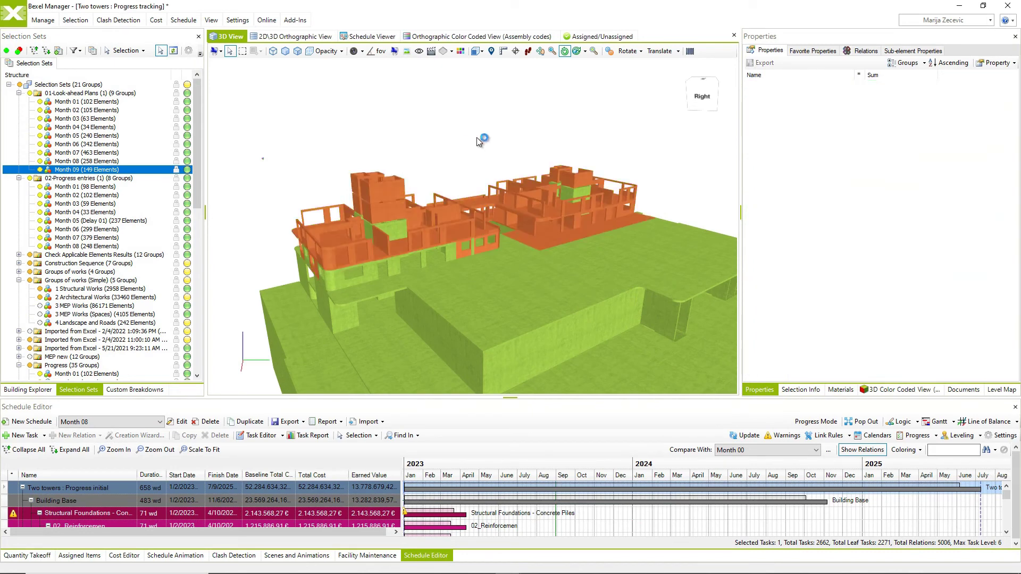
{"action": "left_click", "coordinate": [48, 20]}
{"action": "left_click", "coordinate": [565, 45]}
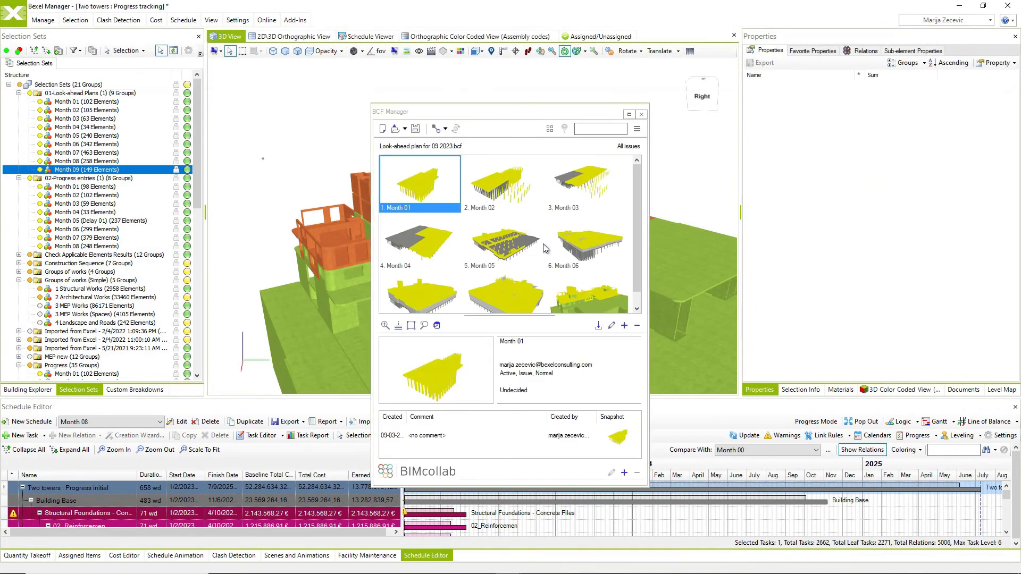
{"action": "scroll", "coordinate": [547, 246], "scroll_direction": "down", "scroll_amount": 1}
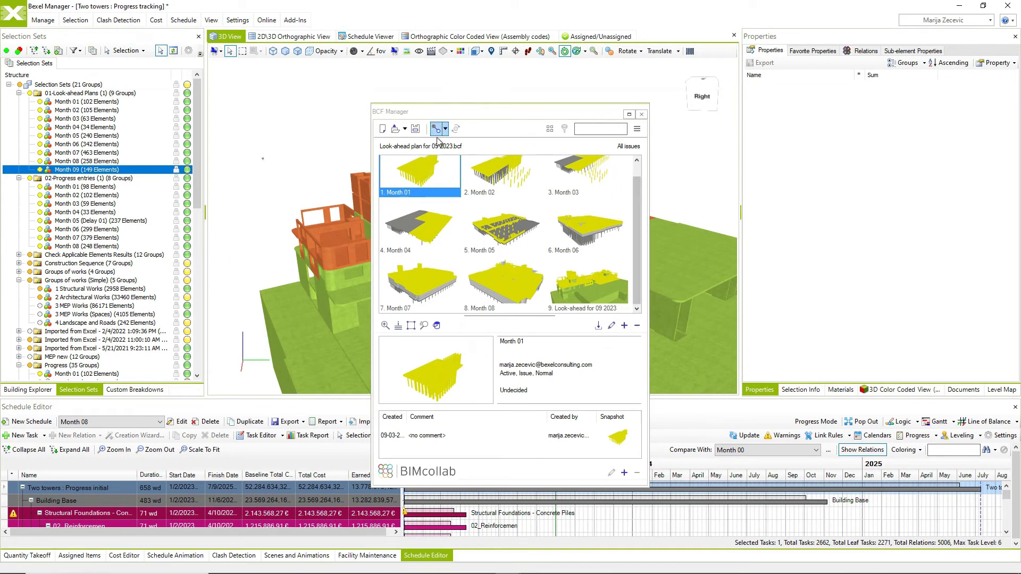
{"action": "left_click", "coordinate": [396, 128]}
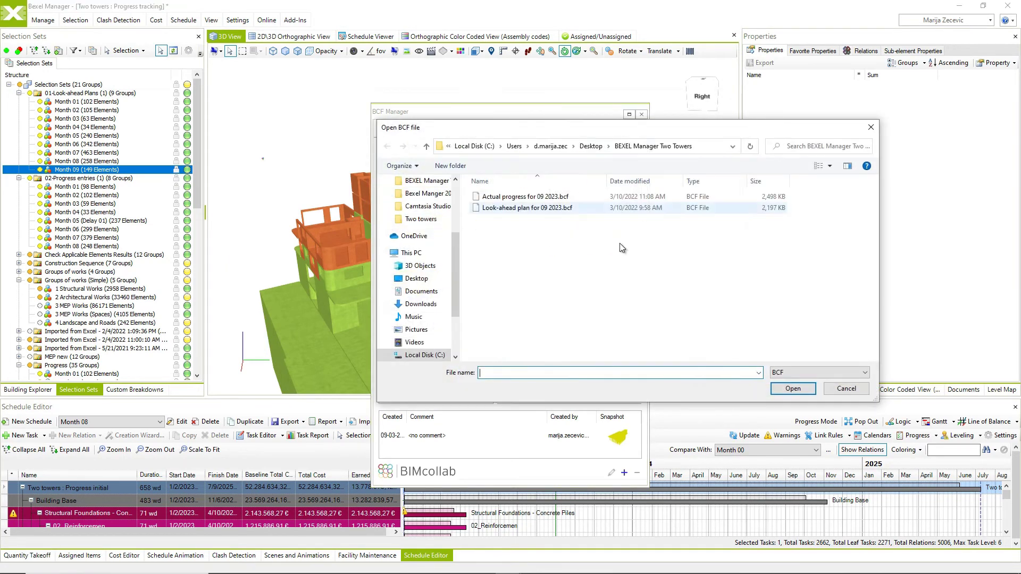
{"action": "left_click", "coordinate": [522, 197]}
{"action": "left_click", "coordinate": [792, 389]}
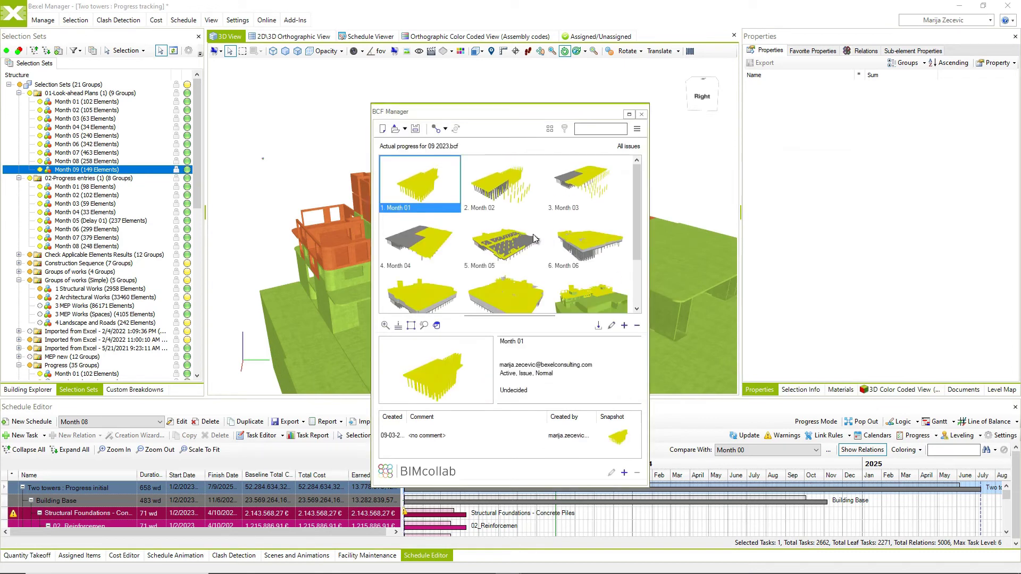
- Apply the issue "Actual progress for 09 2023" to the 3D model and close the BCF Manager
{"action": "left_click", "coordinate": [444, 285]}
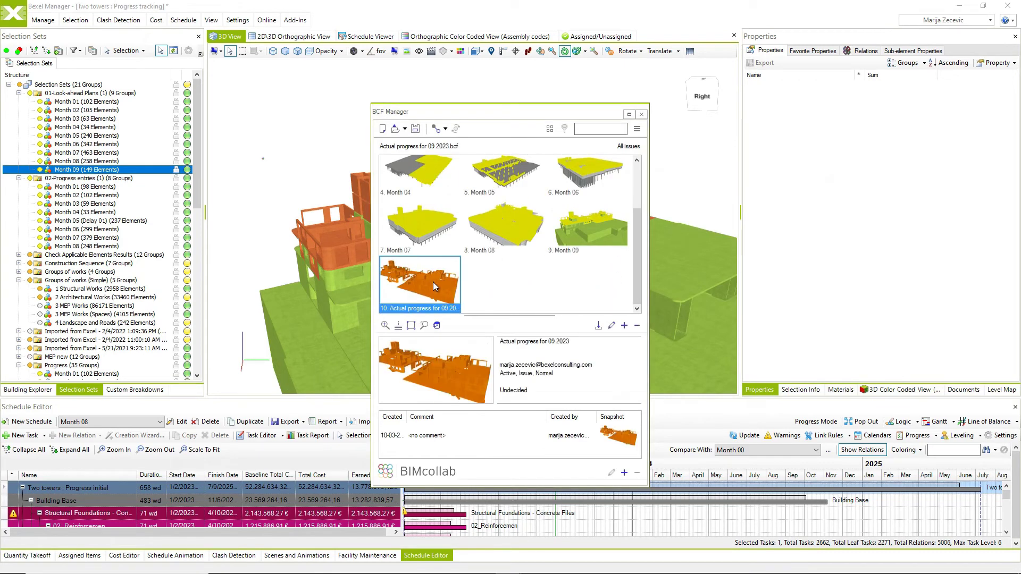
{"action": "double_click", "coordinate": [433, 282]}
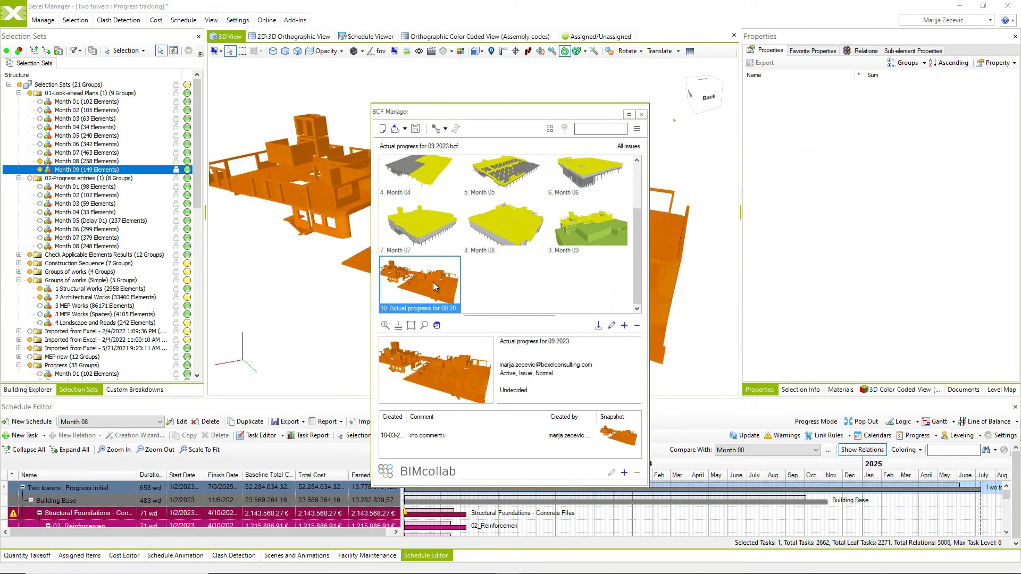
{"action": "left_click", "coordinate": [642, 115]}
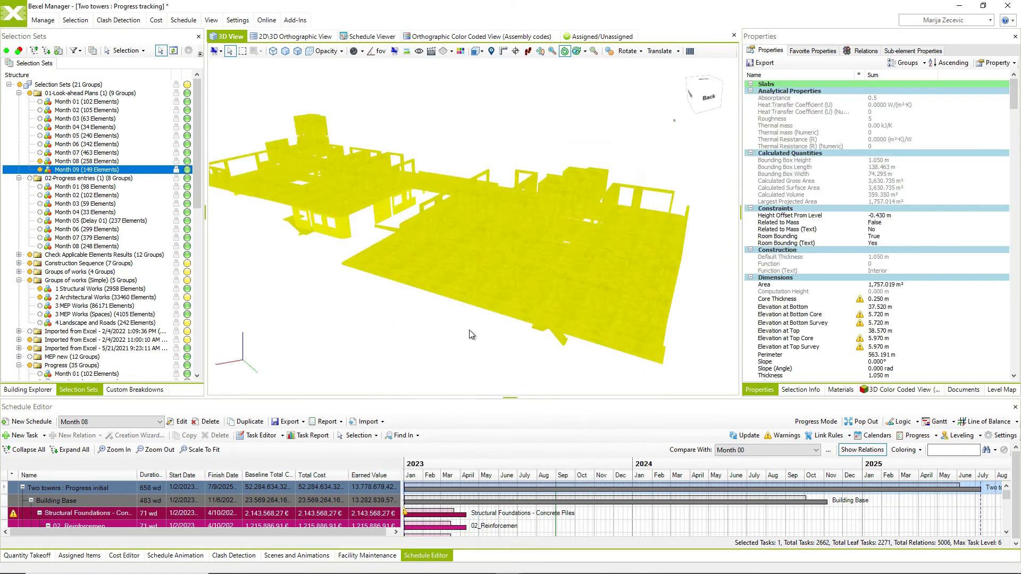
- Create a selection set named "Month 09" from the selected elements in the folder "02-Progress entries (1)"
{"action": "left_click", "coordinate": [51, 21]}
{"action": "left_click", "coordinate": [69, 20]}
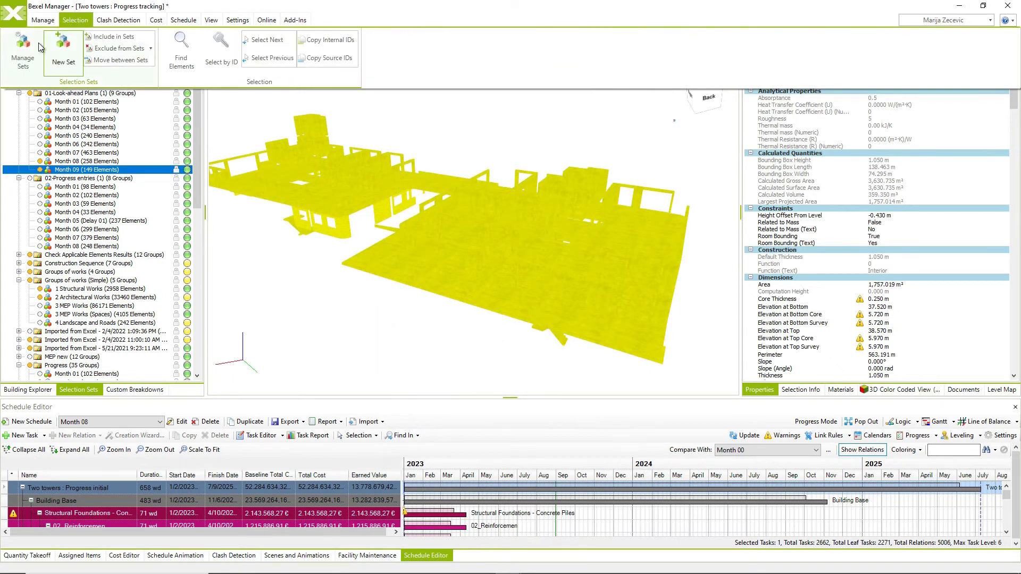
{"action": "left_click", "coordinate": [61, 54]}
{"action": "left_click", "coordinate": [730, 146]}
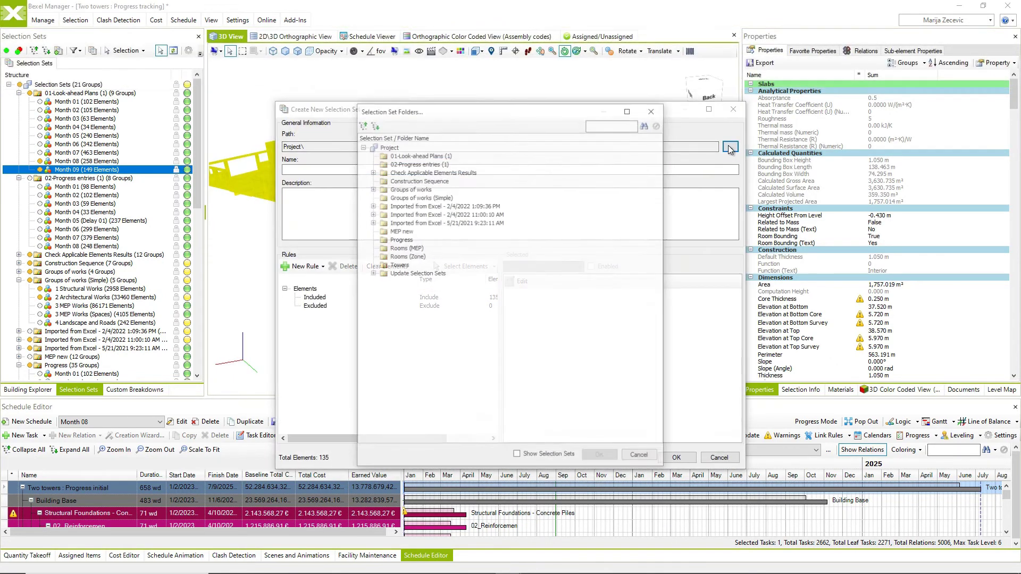
{"action": "left_click", "coordinate": [415, 163]}
{"action": "left_click", "coordinate": [601, 458]}
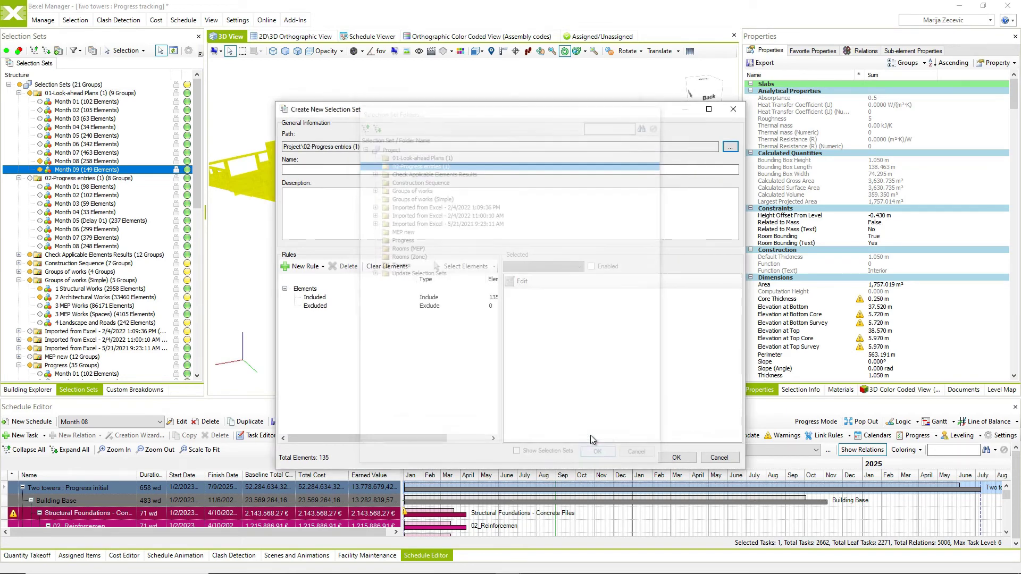
{"action": "type", "text": "Month 09"}
{"action": "left_click", "coordinate": [676, 458]}
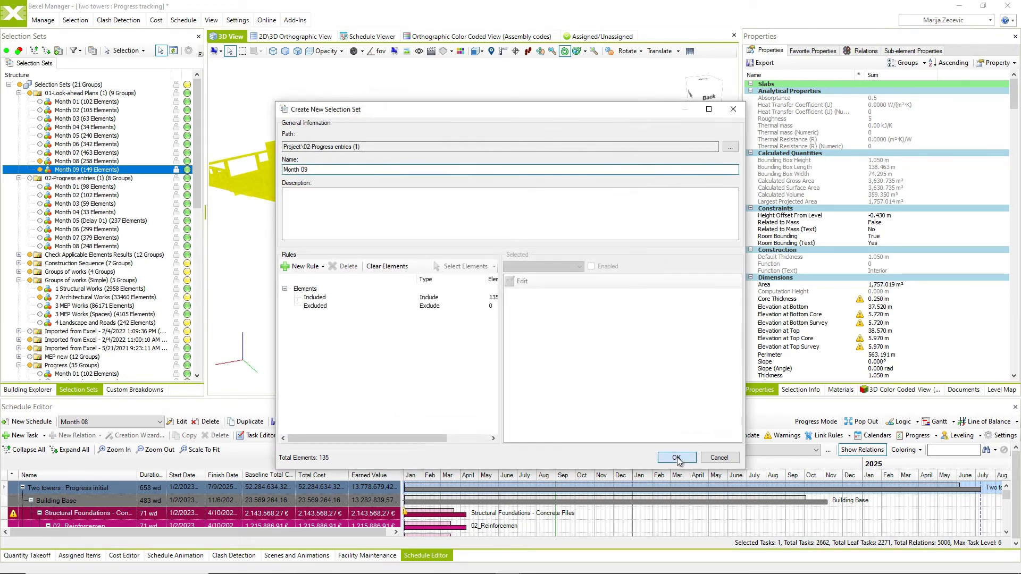
- Clear the element selection and duplicate the Month 08 schedule under the name "Month 09"
{"action": "left_click", "coordinate": [304, 302]}
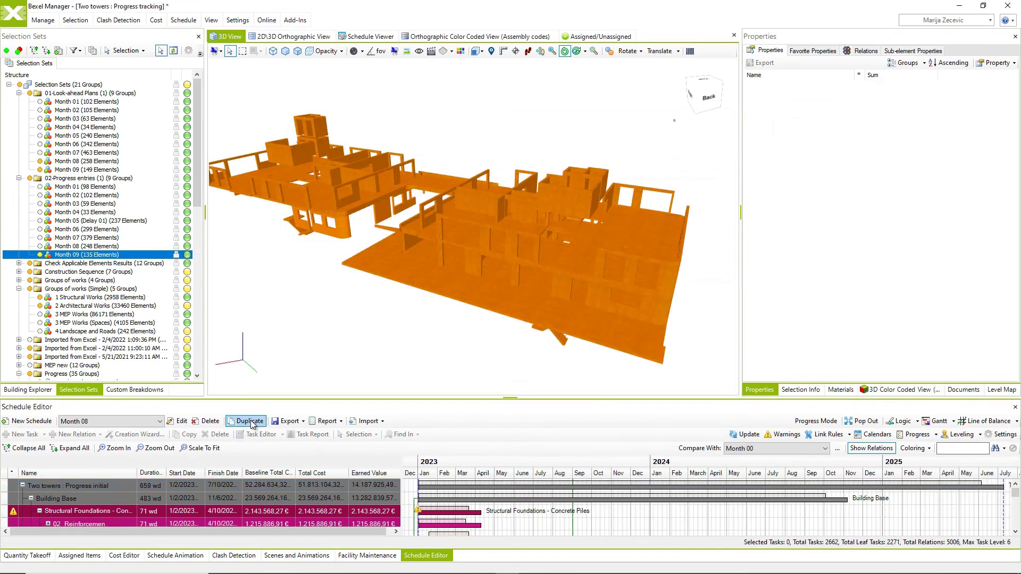
{"action": "left_click", "coordinate": [266, 420]}
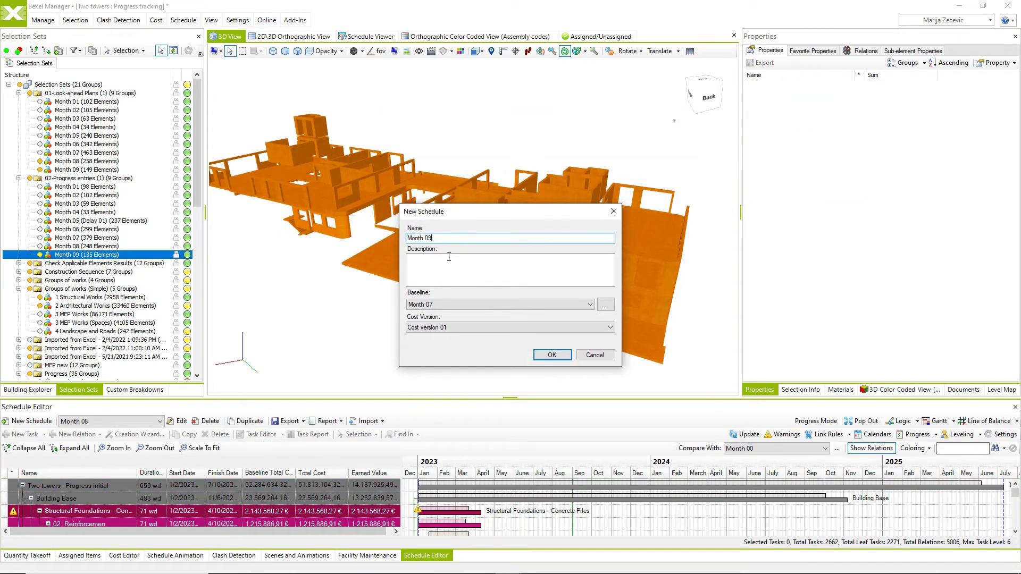
{"action": "left_click", "coordinate": [551, 356]}
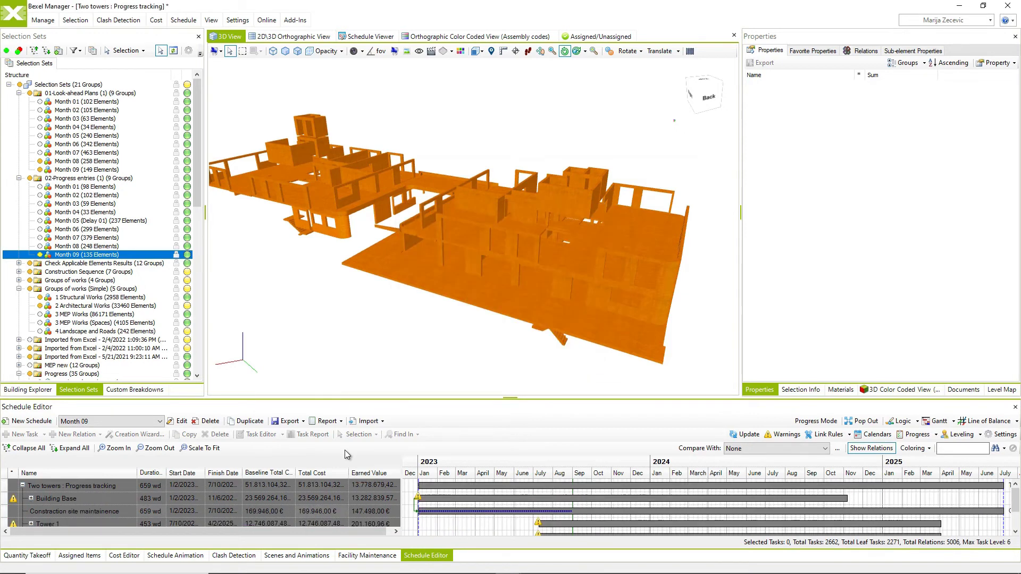
- Start a new schedule progress entry, Progress Entry 9, with its finish date set to October 01, 2023
{"action": "left_click", "coordinate": [916, 435]}
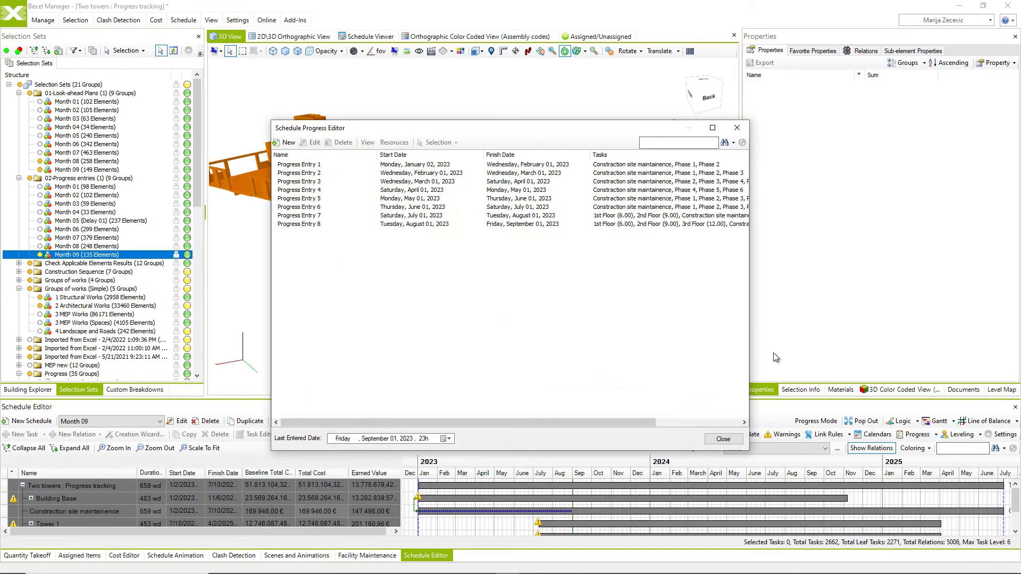
{"action": "left_click", "coordinate": [287, 143]}
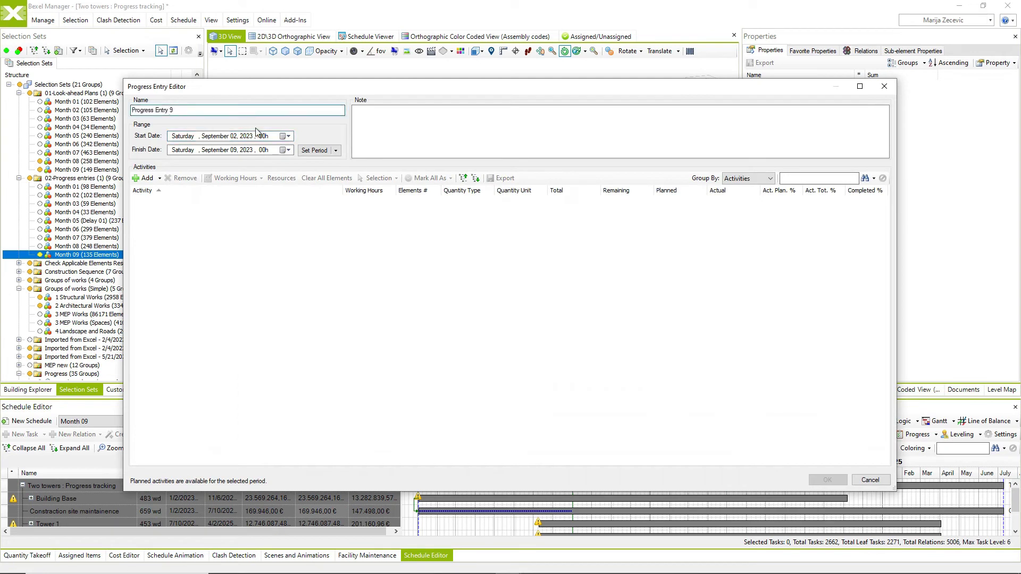
{"action": "left_click", "coordinate": [288, 150]}
{"action": "left_click", "coordinate": [280, 164]}
{"action": "left_click", "coordinate": [177, 193]}
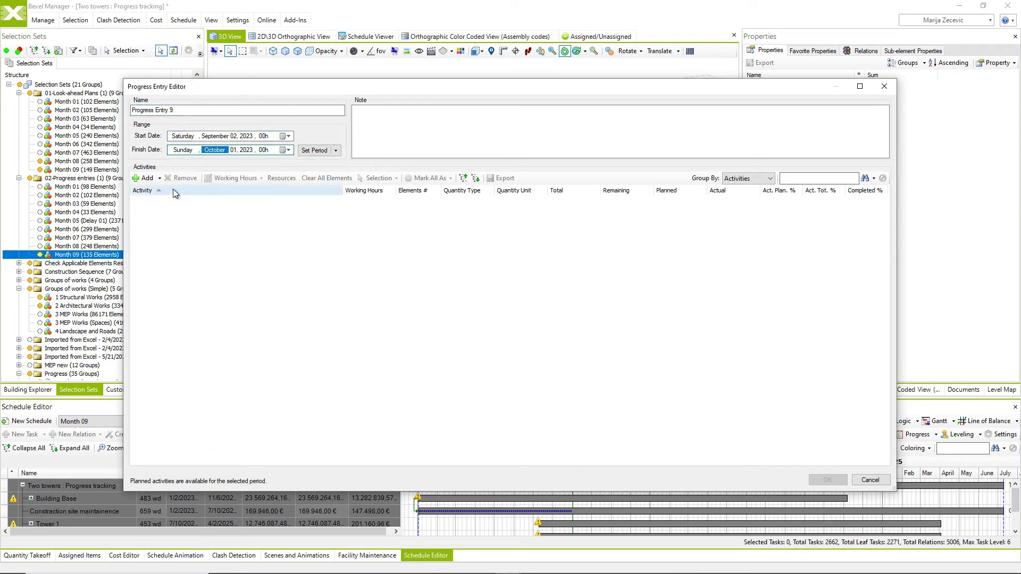
- Add the Month 09 selection set from "02-Progress entries (1)" to the progress entry, with all activities and elements completed at 100%
{"action": "left_click", "coordinate": [147, 179]}
{"action": "left_click", "coordinate": [198, 204]}
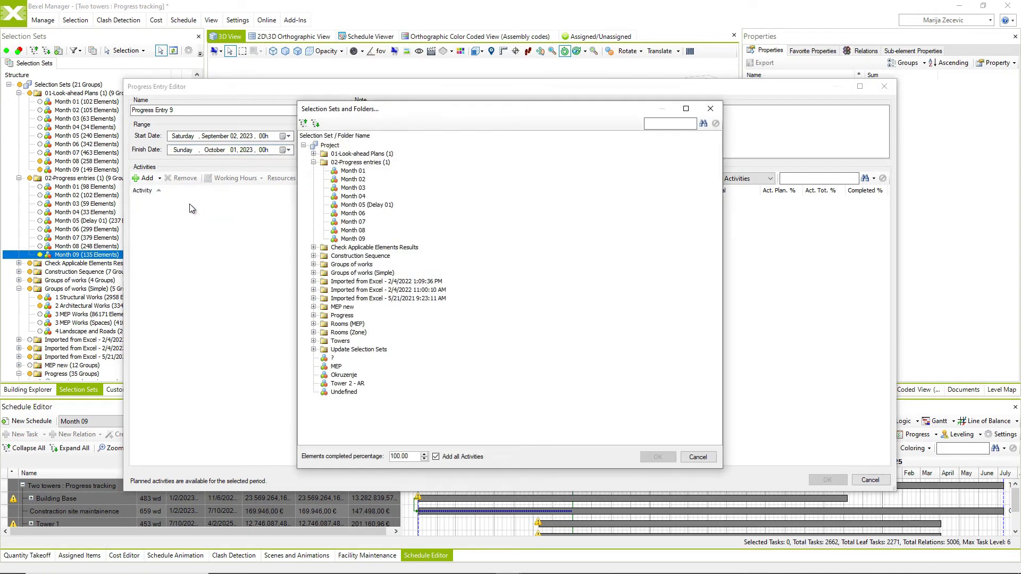
{"action": "left_click", "coordinate": [354, 239]}
{"action": "left_click", "coordinate": [656, 456]}
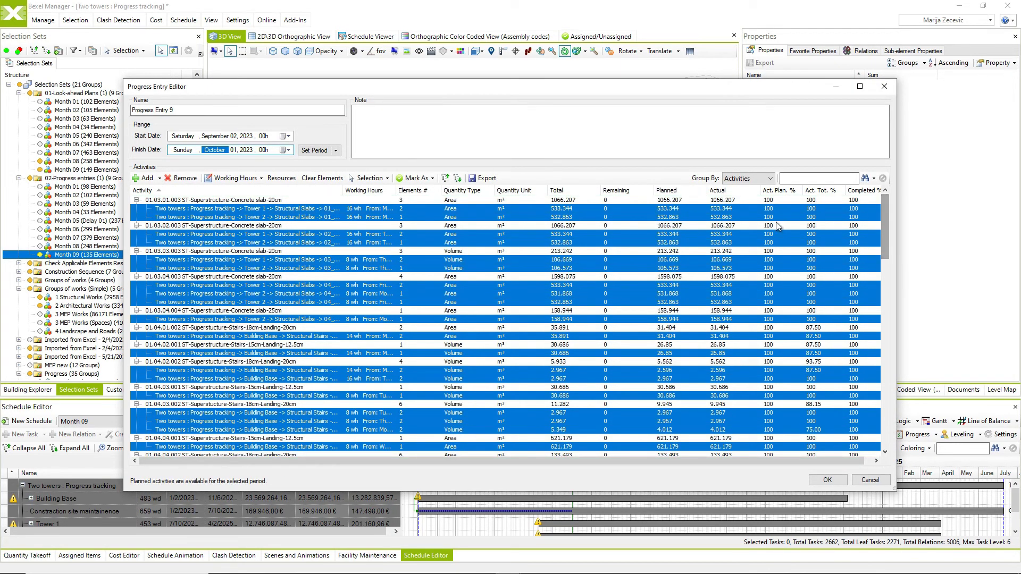
- Save the progress entry, update the schedule with it, and close the Schedule Progress Editor
{"action": "left_click", "coordinate": [813, 482]}
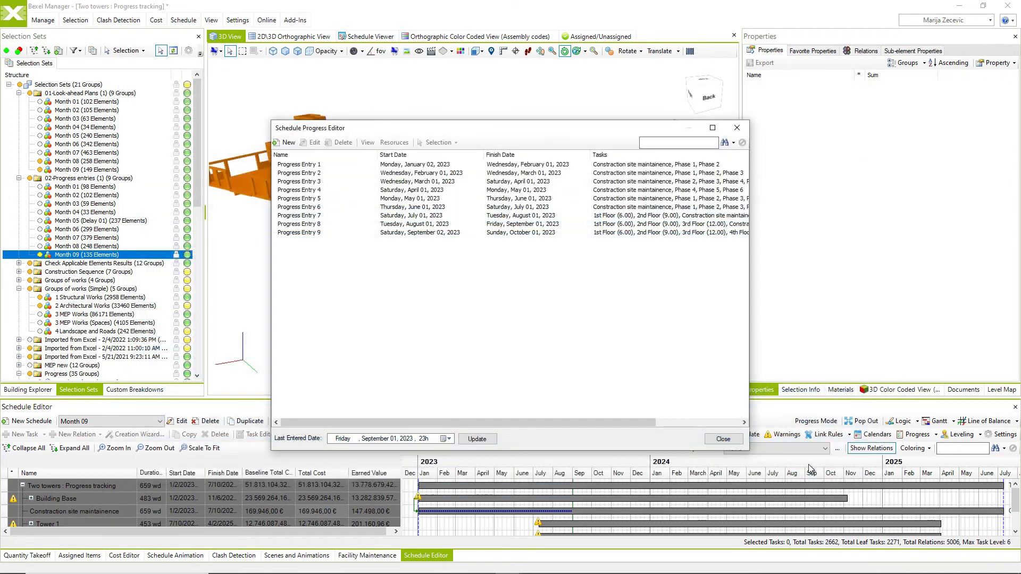
{"action": "left_click", "coordinate": [477, 440]}
{"action": "left_click", "coordinate": [722, 438]}
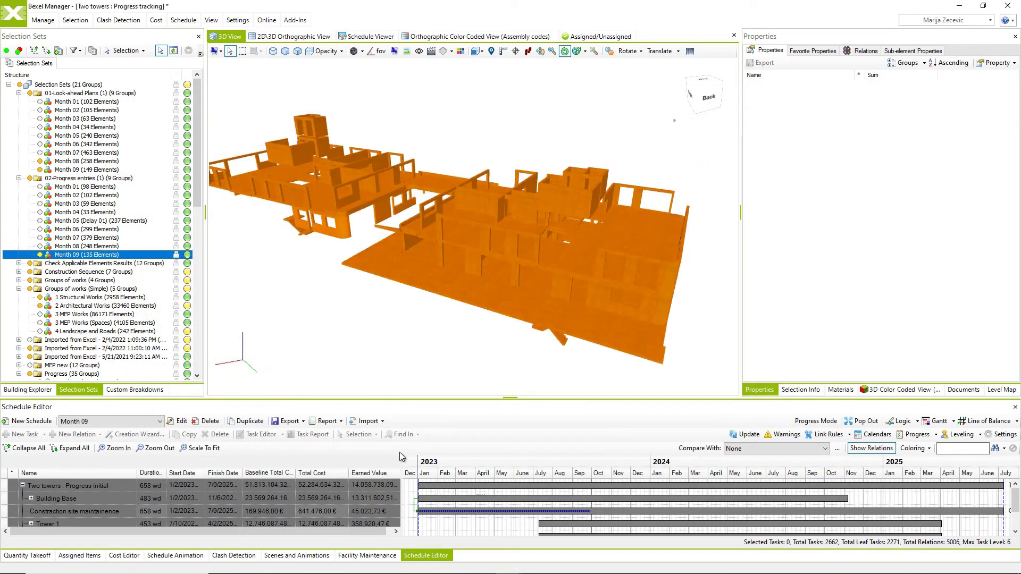
- Compare the Month 09 schedule with Month 00 and expand the Building Base tasks down to the concrete pile foundations
{"action": "left_click", "coordinate": [748, 446]}
{"action": "left_click", "coordinate": [749, 460]}
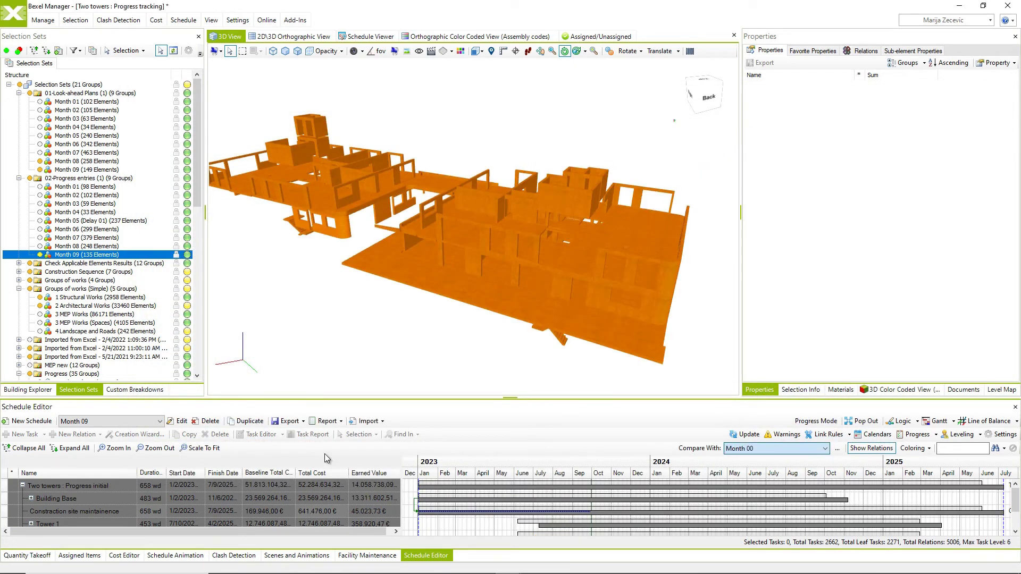
{"action": "left_click", "coordinate": [31, 499]}
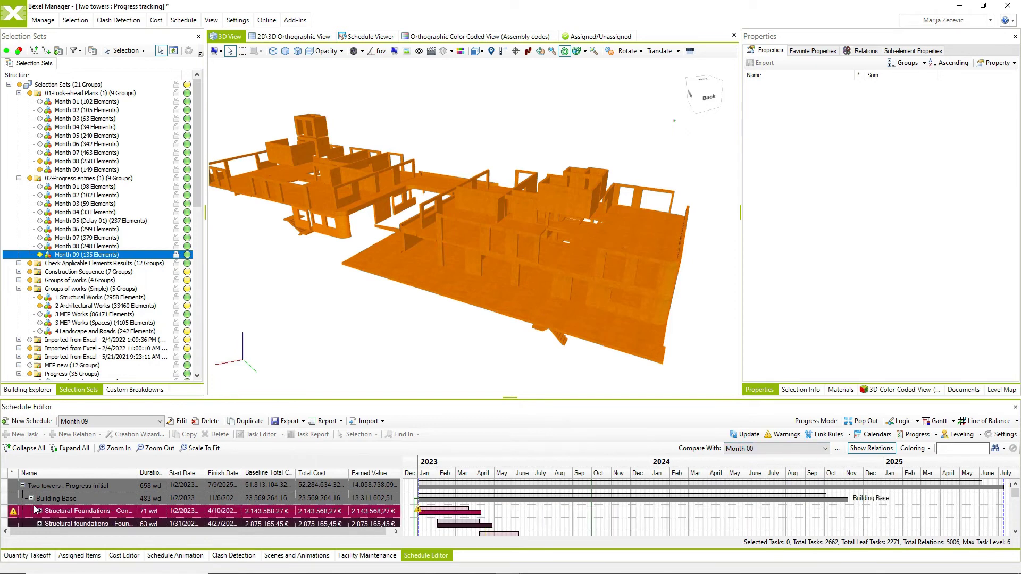
{"action": "left_click", "coordinate": [39, 511]}
- Pop out the Schedule Editor and examine the planned and actual progress of the Building Base structural stairs
{"action": "left_click", "coordinate": [862, 421]}
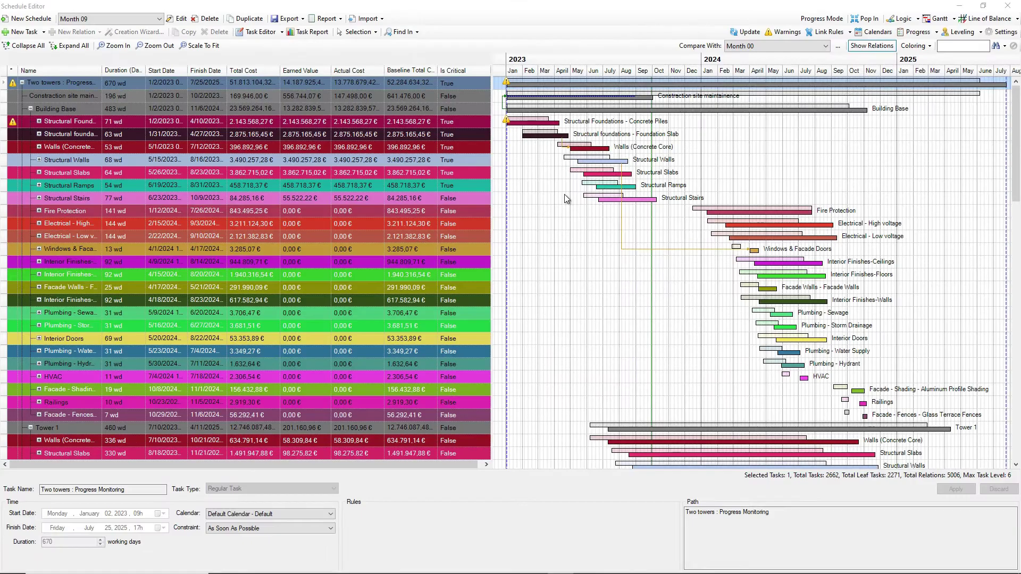
{"action": "mouse_move", "coordinate": [1016, 97]}
{"action": "left_mouse_down"}
{"action": "mouse_move", "coordinate": [1009, 275]}
{"action": "mouse_move", "coordinate": [1004, 92]}
{"action": "left_mouse_up"}
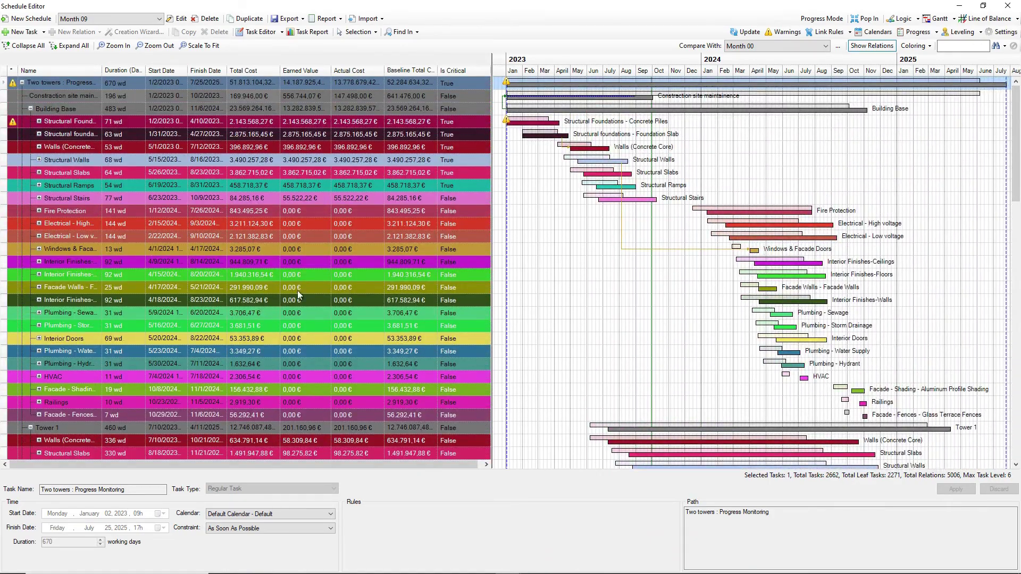
{"action": "left_click", "coordinate": [39, 198]}
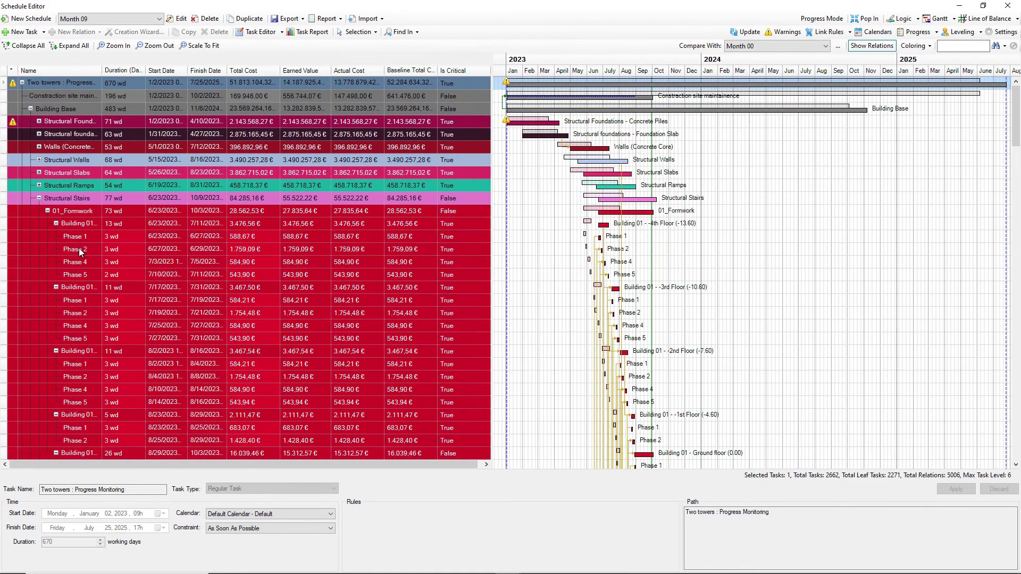
{"action": "scroll", "coordinate": [137, 301], "scroll_direction": "down", "scroll_amount": 10}
{"action": "scroll", "coordinate": [137, 301], "scroll_direction": "down", "scroll_amount": 15}
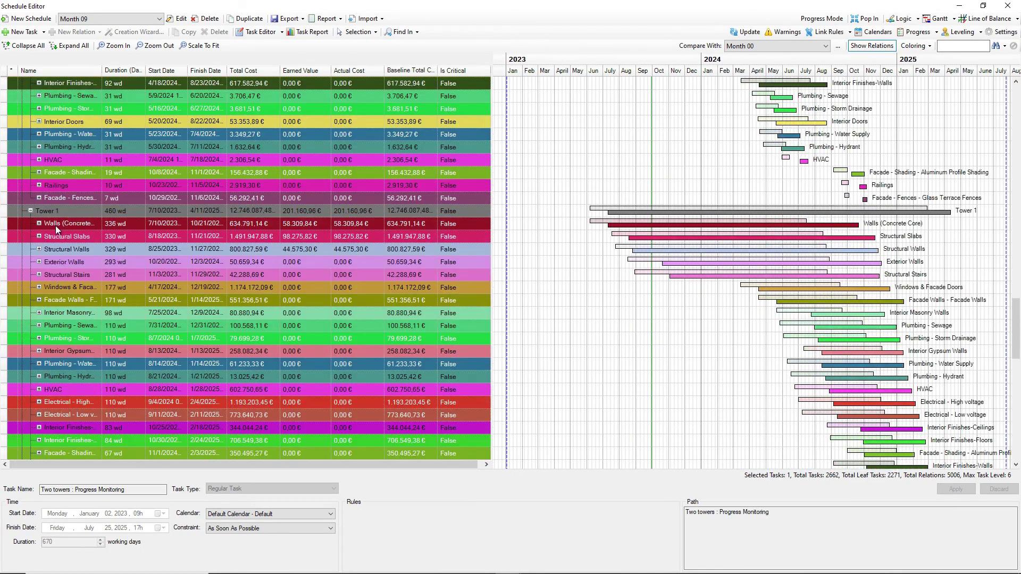
- Expand the Tower 1 concrete core walls task so that only its reinforcement, formwork, pouring and finishing groups are listed
{"action": "left_click", "coordinate": [39, 224]}
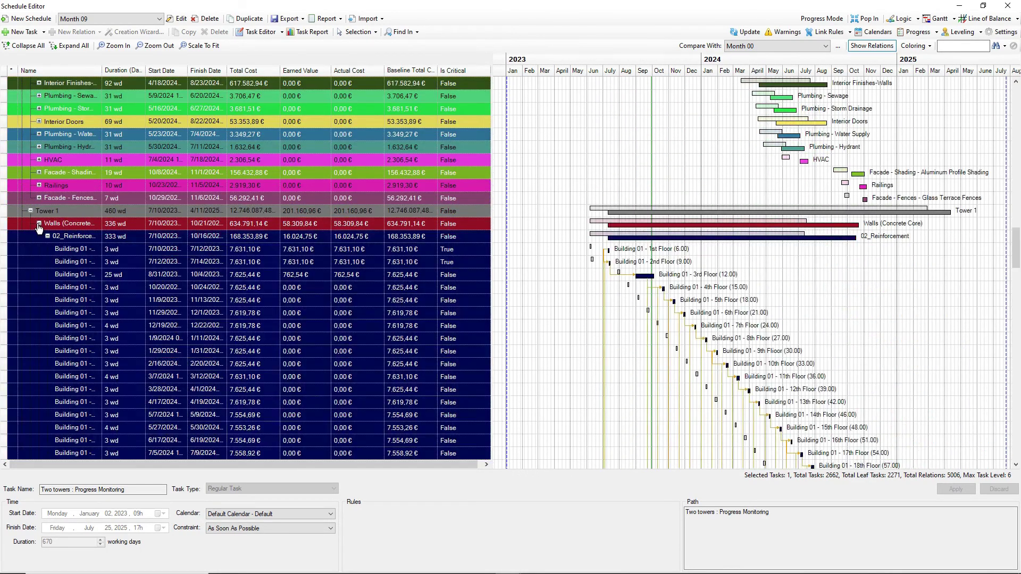
{"action": "left_click", "coordinate": [48, 236]}
{"action": "left_click", "coordinate": [48, 249]}
{"action": "left_click", "coordinate": [47, 262]}
{"action": "left_click", "coordinate": [47, 275]}
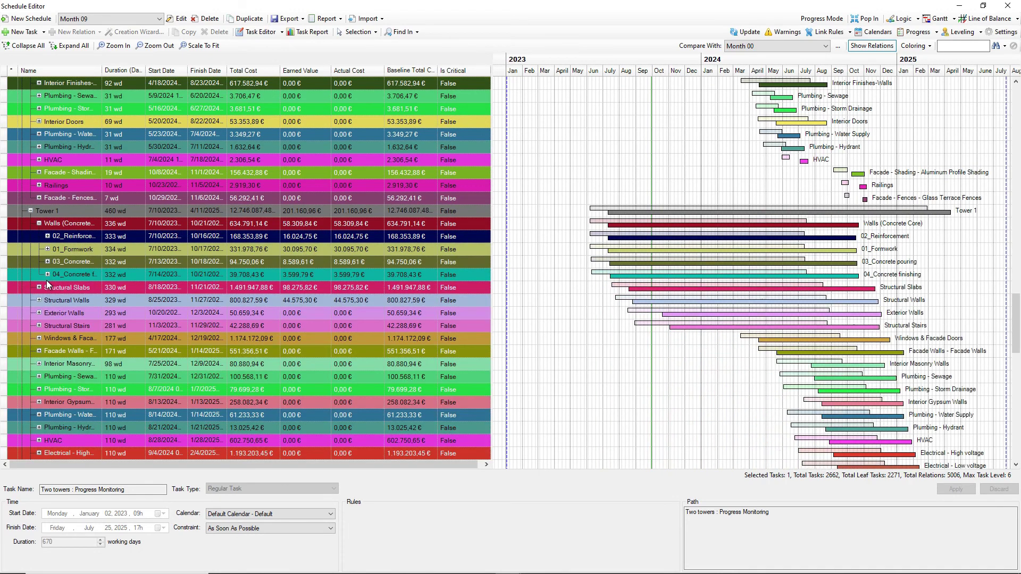
- Expand the Tower 1 structural slabs task and keep its formwork, reinforcement, pouring and finishing groups collapsed
{"action": "left_click", "coordinate": [39, 287]}
{"action": "left_click", "coordinate": [47, 300]}
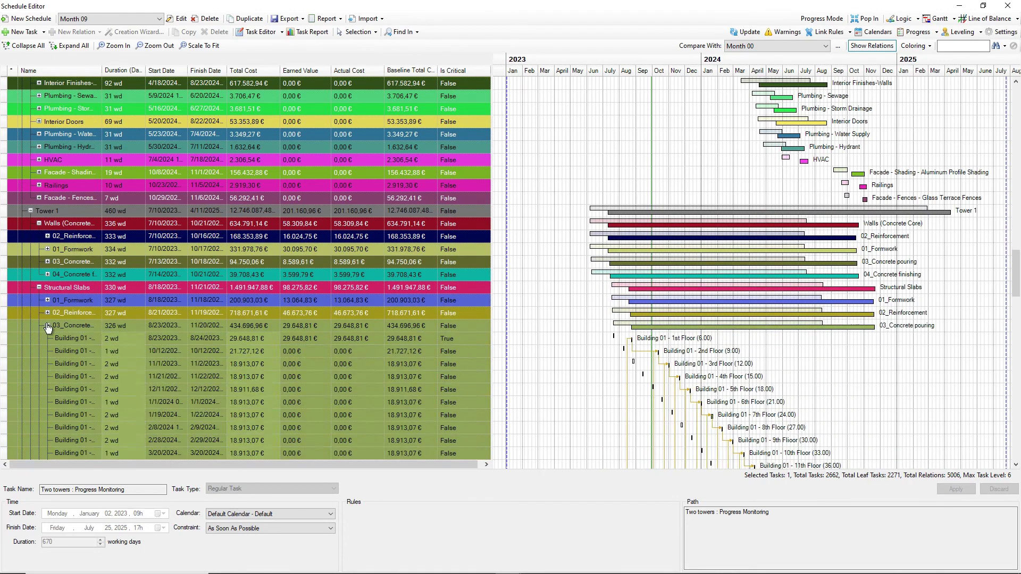
{"action": "left_click", "coordinate": [47, 313]}
{"action": "left_click", "coordinate": [48, 325]}
{"action": "left_click", "coordinate": [47, 338]}
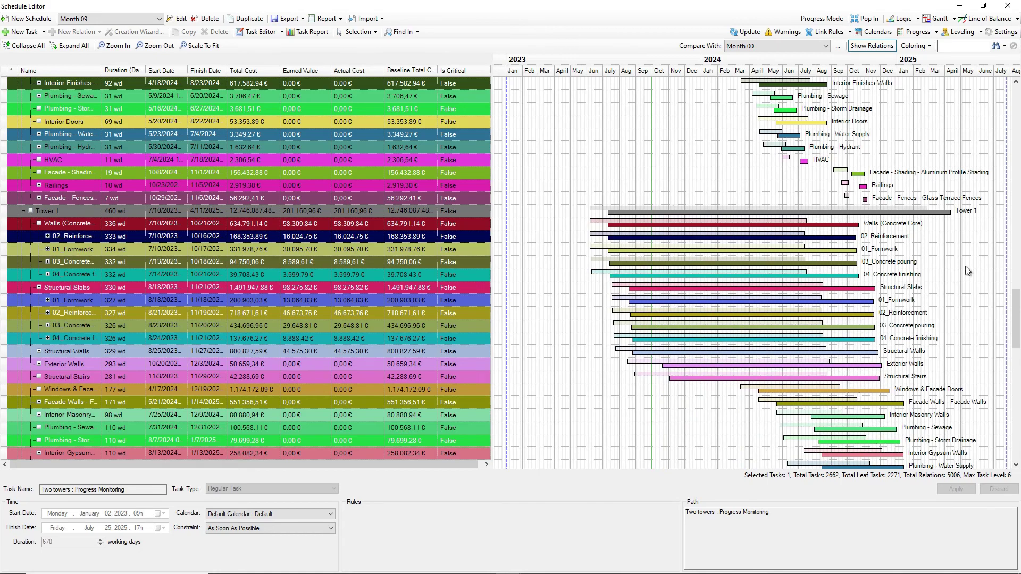
- Review the Month 09 schedule of both towers and the Building Base as a Line of Balance, then return to the Gantt view
{"action": "left_click", "coordinate": [988, 19]}
{"action": "scroll", "coordinate": [704, 394], "scroll_direction": "up", "scroll_amount": 8}
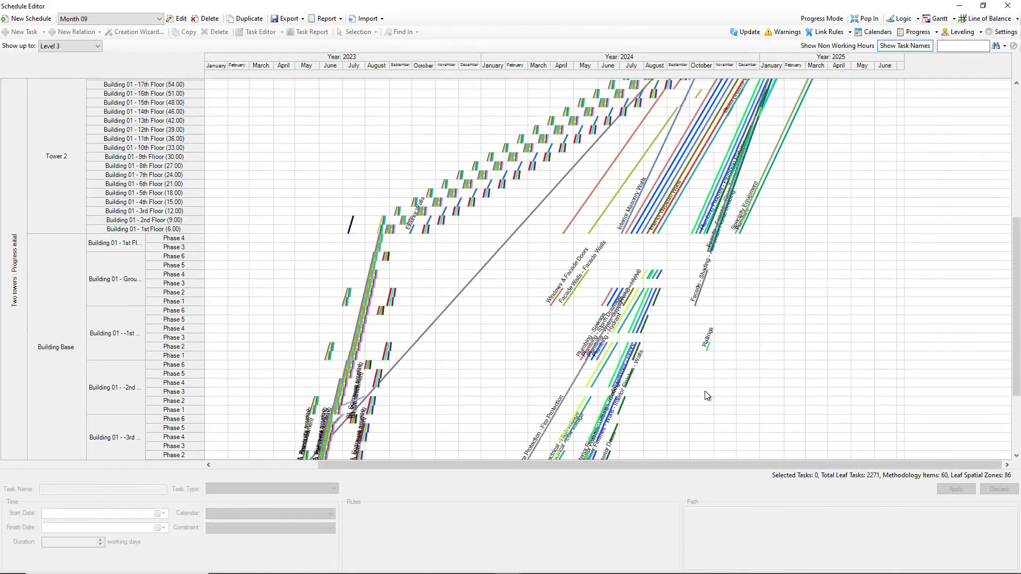
{"action": "scroll", "coordinate": [706, 395], "scroll_direction": "up", "scroll_amount": 6}
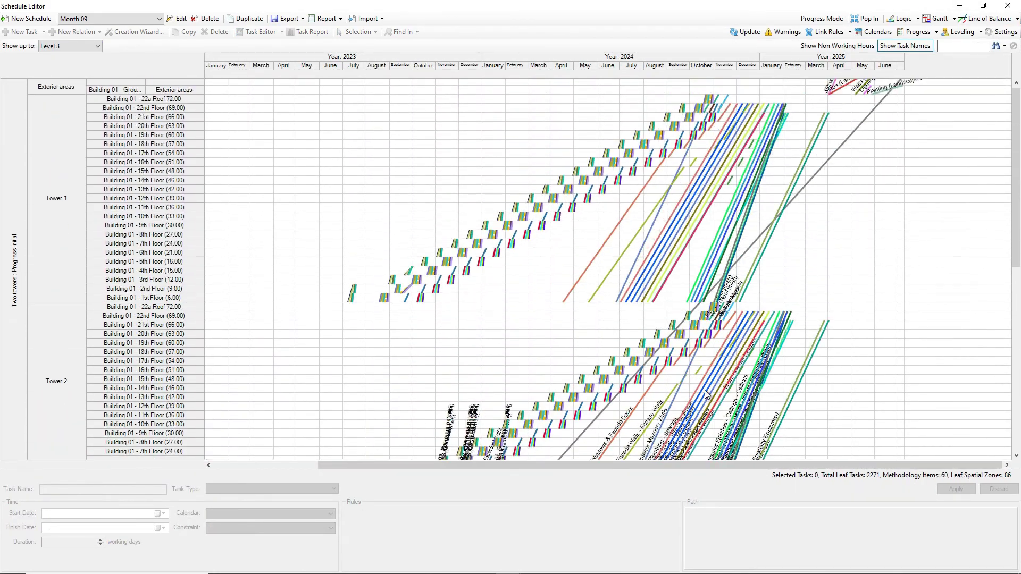
{"action": "left_click", "coordinate": [936, 20]}
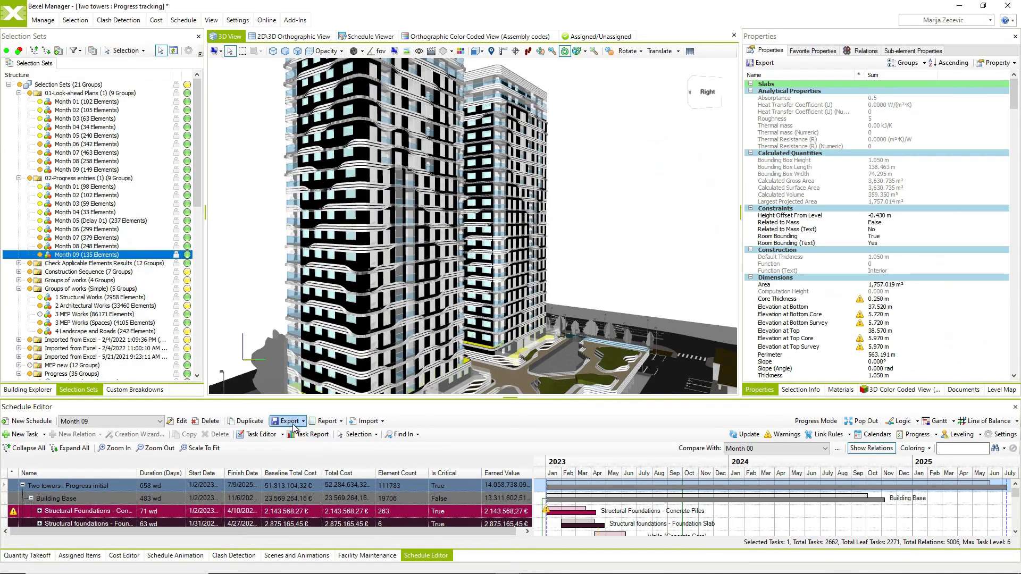
- Examine the task report's monthly and cumulative project costs for Month 09 compared with Month 00, then close the report
{"action": "left_click", "coordinate": [311, 435]}
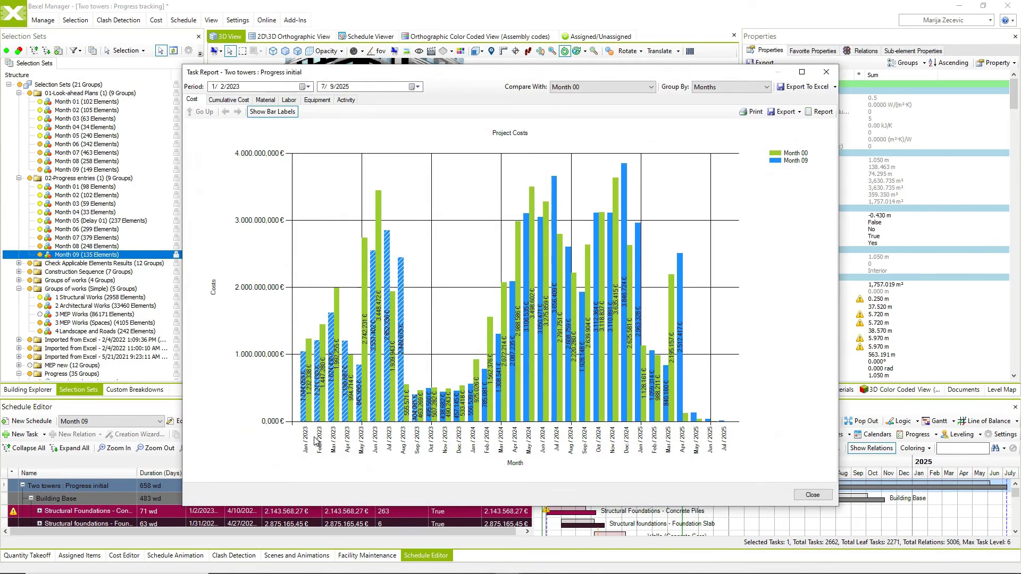
{"action": "left_click", "coordinate": [228, 100]}
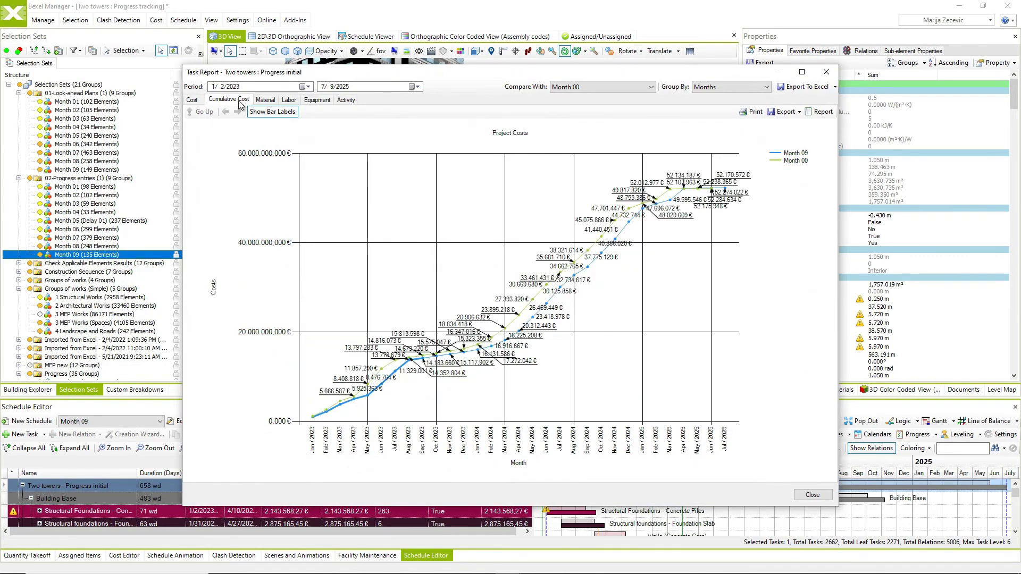
{"action": "key", "text": "Escape"}
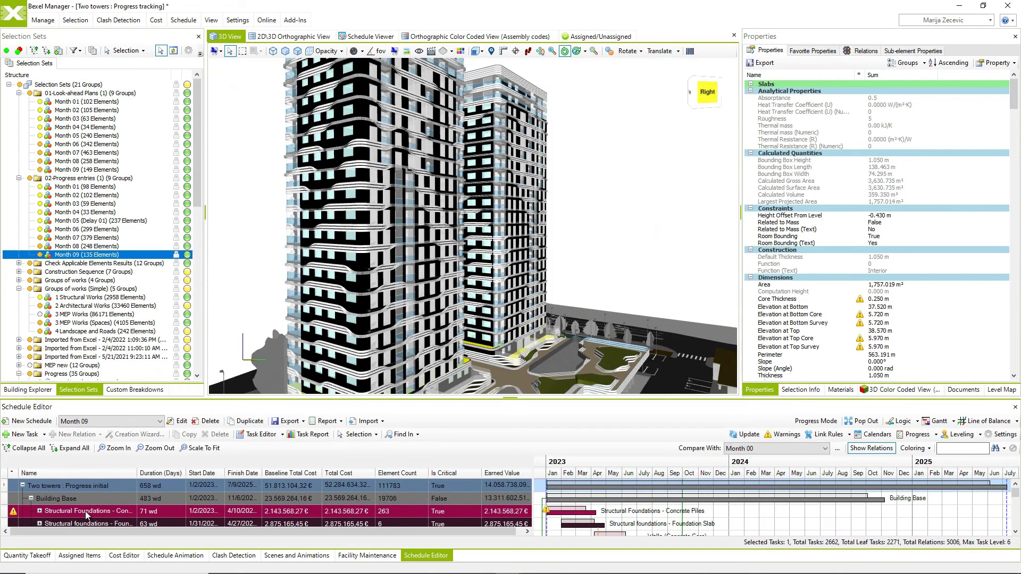
- Inspect the element takeoff, activity quantities and cost breakdown of the Building Base task Structural Foundations - Concrete Piles
{"action": "double_click", "coordinate": [87, 512]}
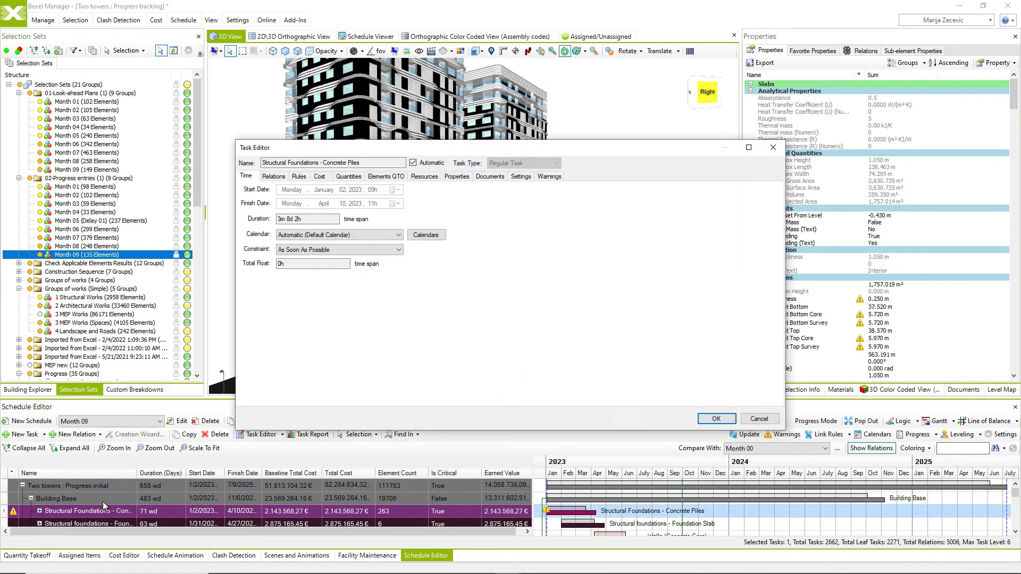
{"action": "left_click", "coordinate": [386, 176]}
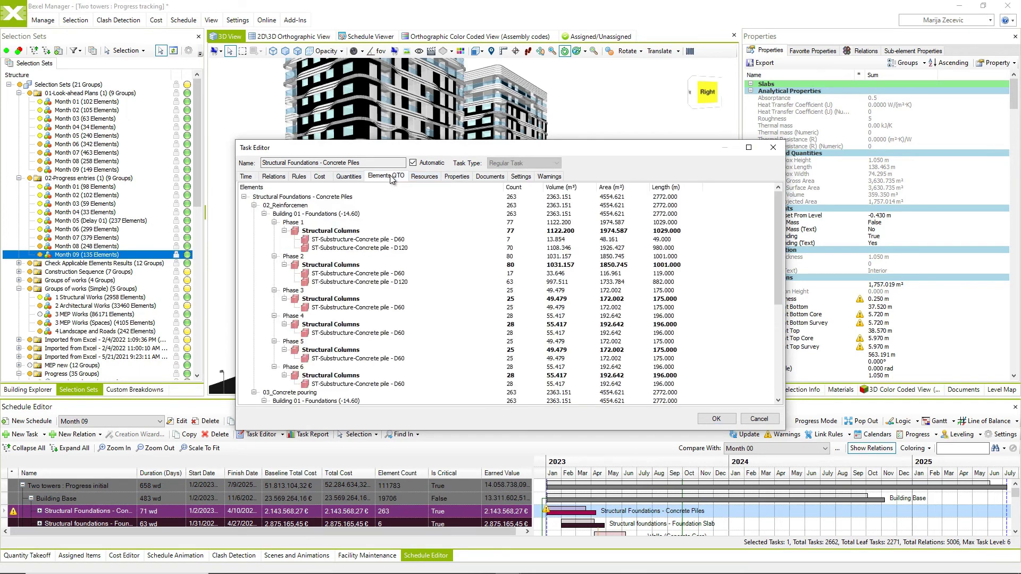
{"action": "left_click_drag", "start_coordinate": [777, 201], "coordinate": [752, 319]}
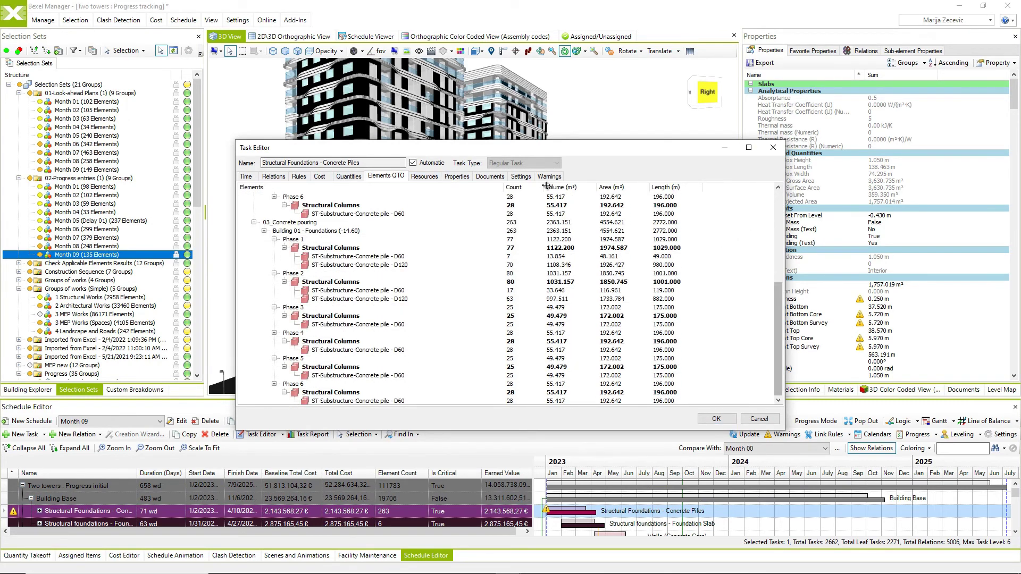
{"action": "left_click", "coordinate": [348, 176]}
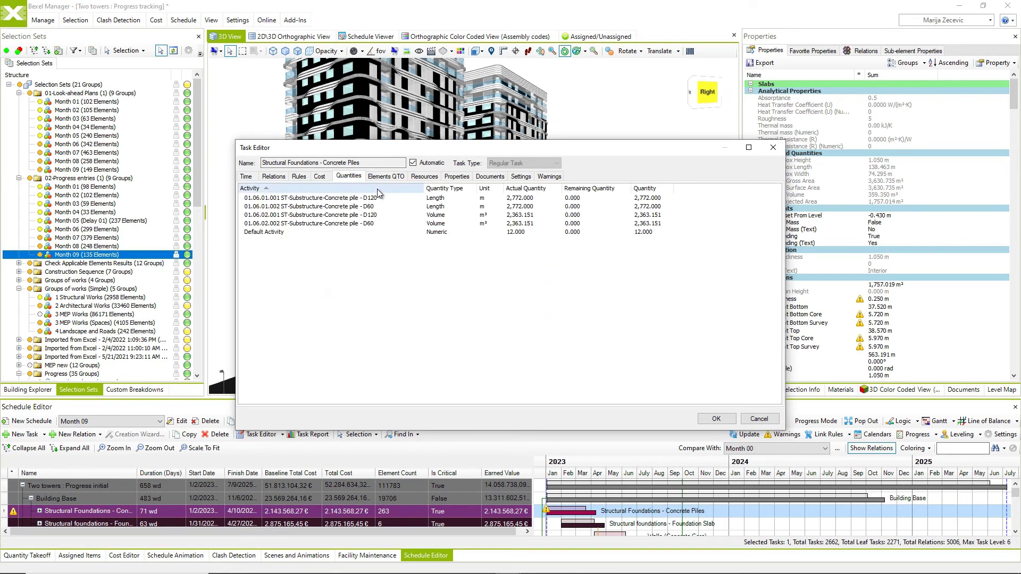
{"action": "left_click", "coordinate": [326, 177]}
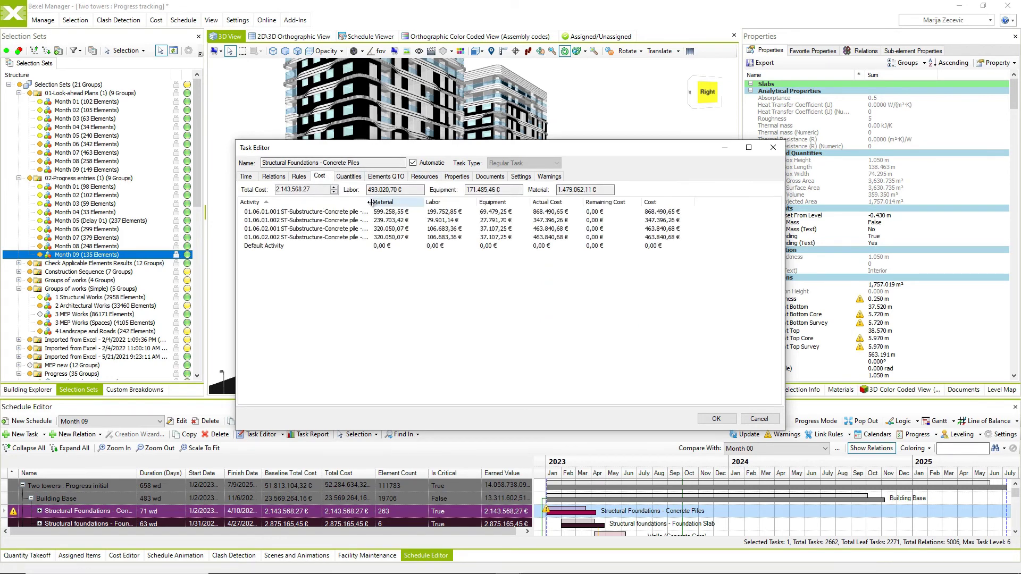
{"action": "left_click_drag", "start_coordinate": [369, 203], "coordinate": [409, 206]}
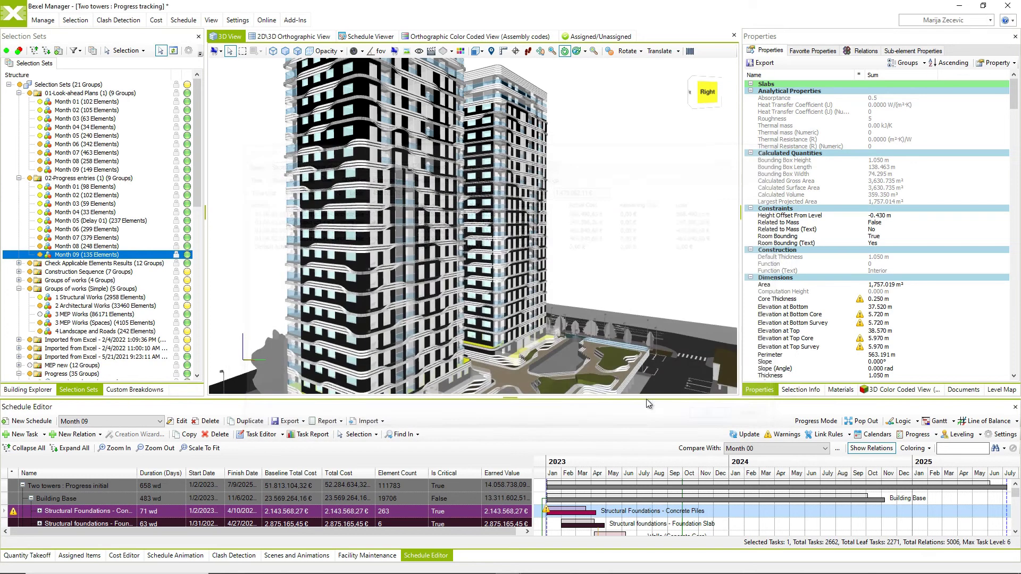
{"action": "left_click", "coordinate": [717, 418]}
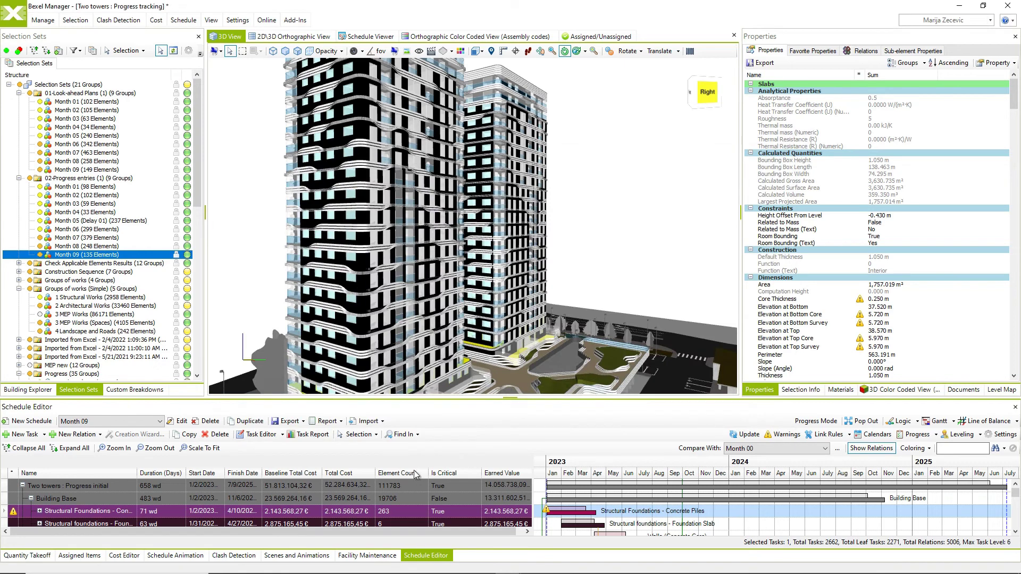
- Export the project to Power BI with the Advanced option, including properties, schedules, cost versions and clash jobs
{"action": "left_click", "coordinate": [42, 20]}
{"action": "left_click", "coordinate": [611, 52]}
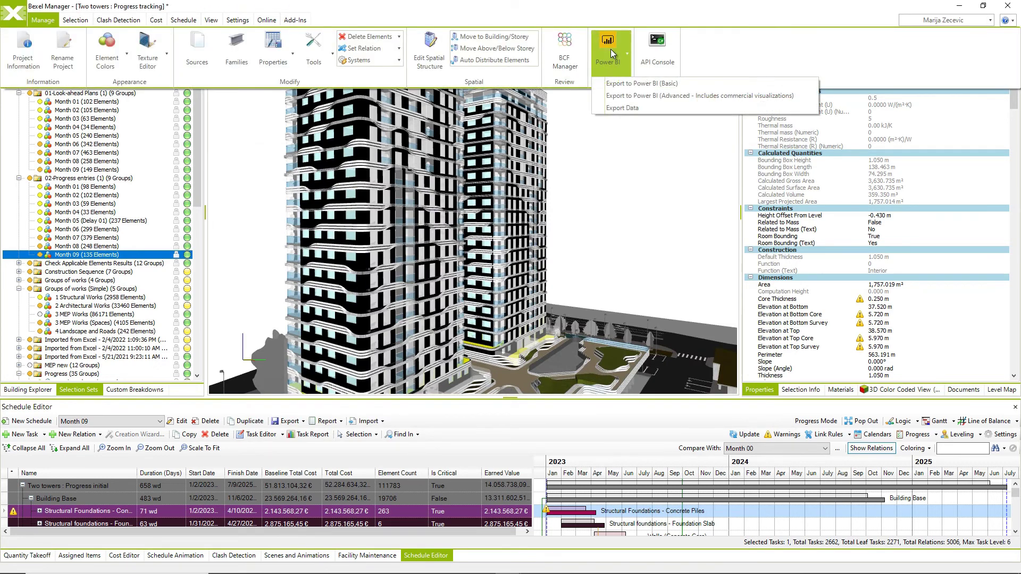
{"action": "left_click", "coordinate": [649, 97]}
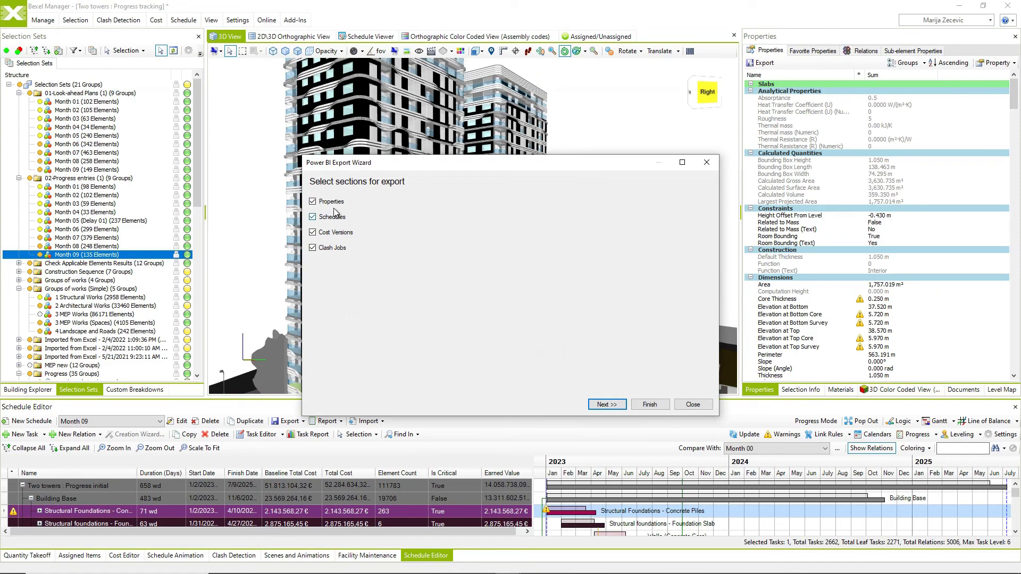
{"action": "left_click", "coordinate": [649, 406]}
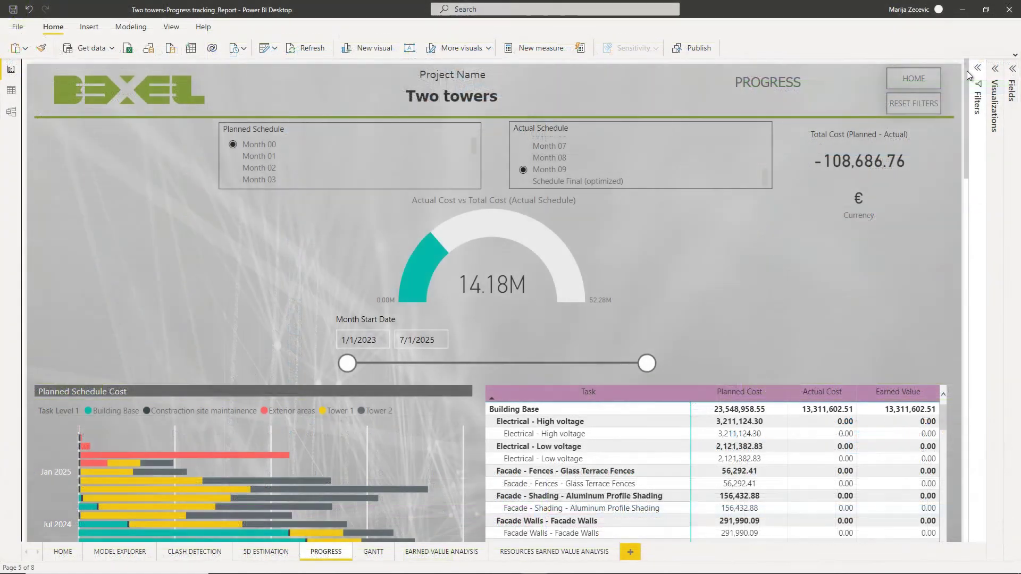
- In the Power BI Desktop report, examine the planned and actual costs on the Progress page and the Earned Value Analysis page
{"action": "left_click_drag", "start_coordinate": [967, 71], "coordinate": [943, 172]}
{"action": "left_click_drag", "start_coordinate": [943, 184], "coordinate": [942, 199]}
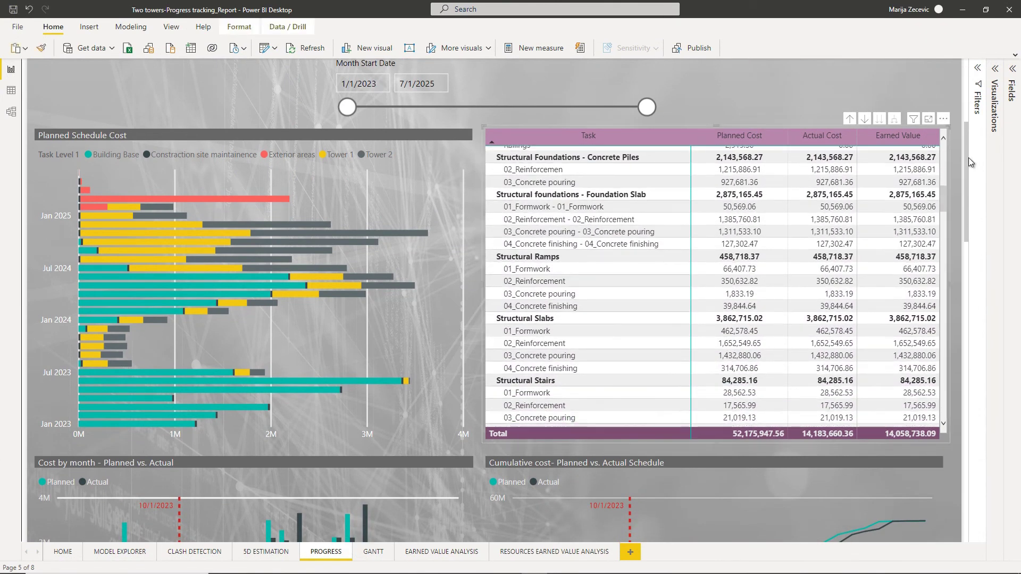
{"action": "left_click_drag", "start_coordinate": [965, 165], "coordinate": [983, 482]}
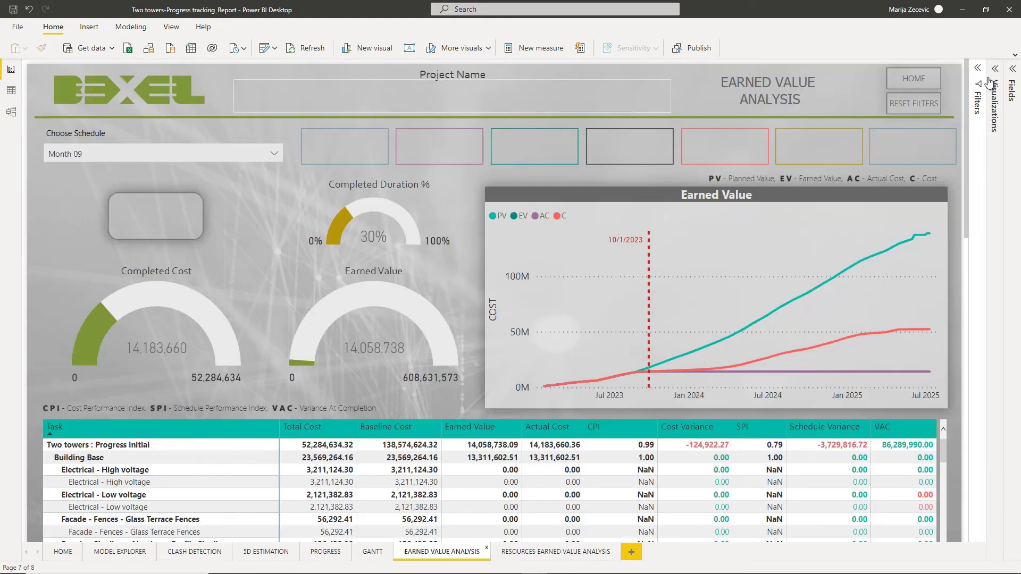
{"action": "left_click_drag", "start_coordinate": [967, 89], "coordinate": [982, 438]}
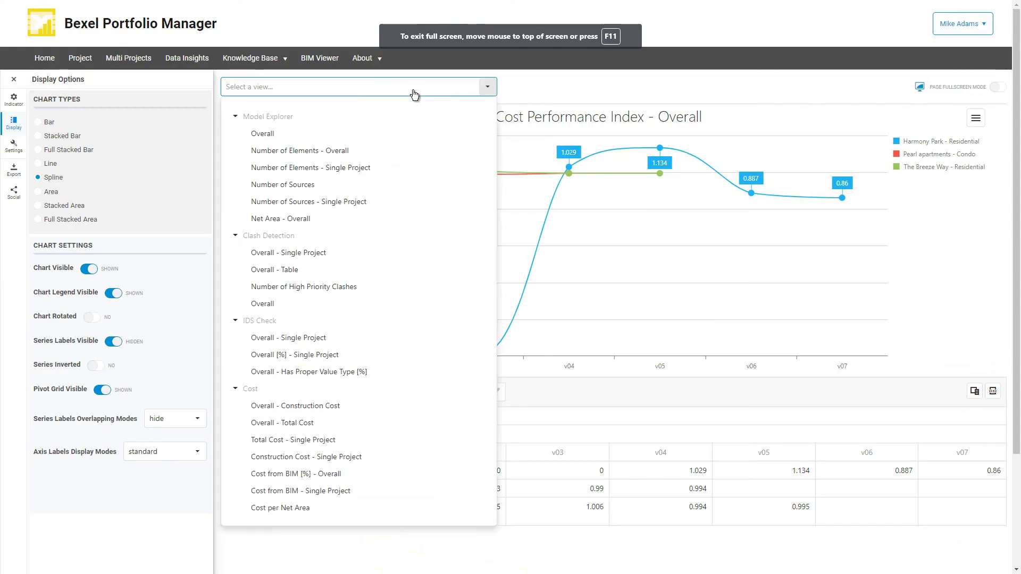
- In Bexel Portfolio Manager, view the Construction Cost - Single Project chart and the Earned Value chart Cost Variance - Overall
{"action": "scroll", "coordinate": [372, 287], "scroll_direction": "down", "scroll_amount": 3}
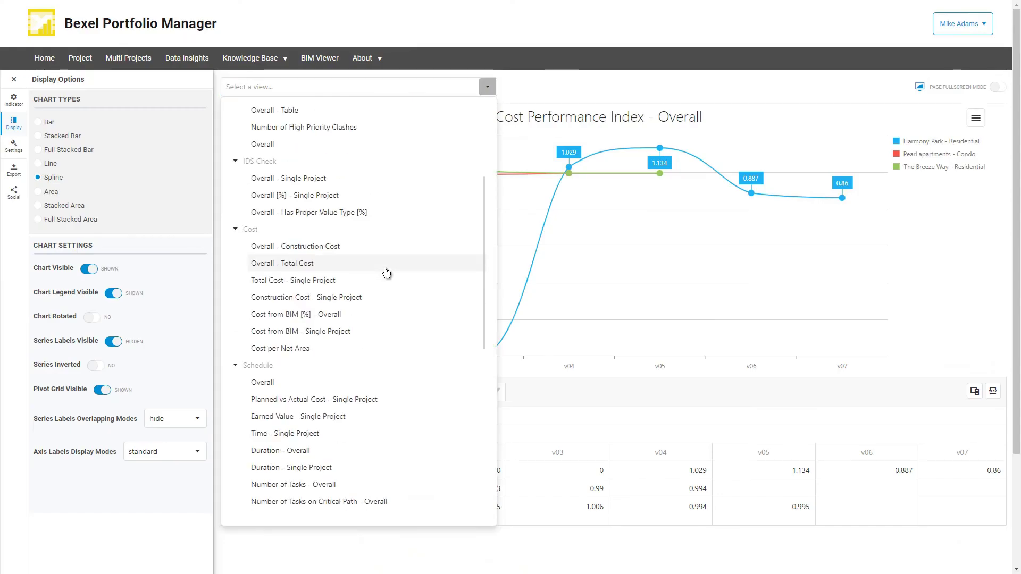
{"action": "left_click", "coordinate": [375, 297]}
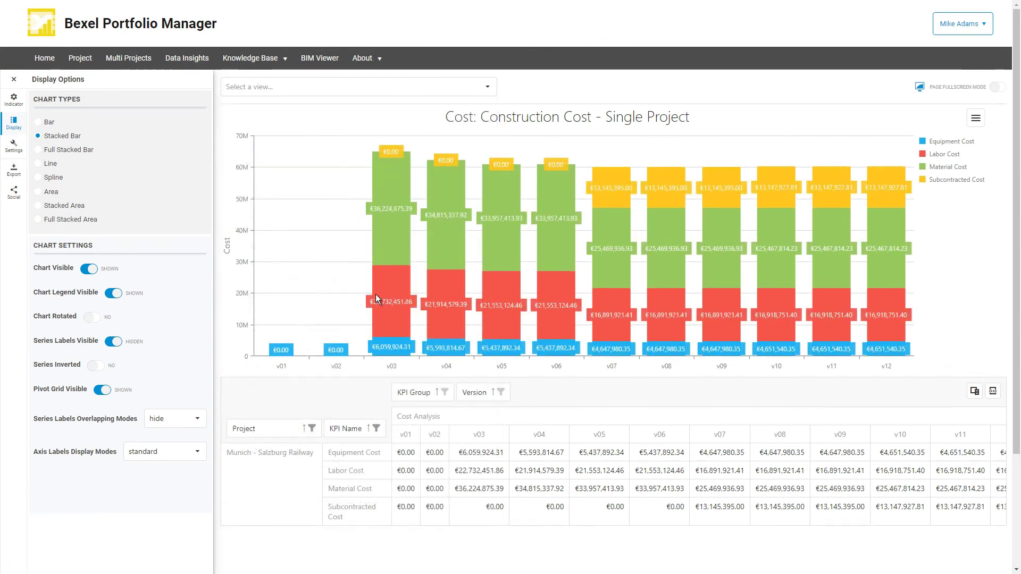
{"action": "left_click", "coordinate": [287, 90]}
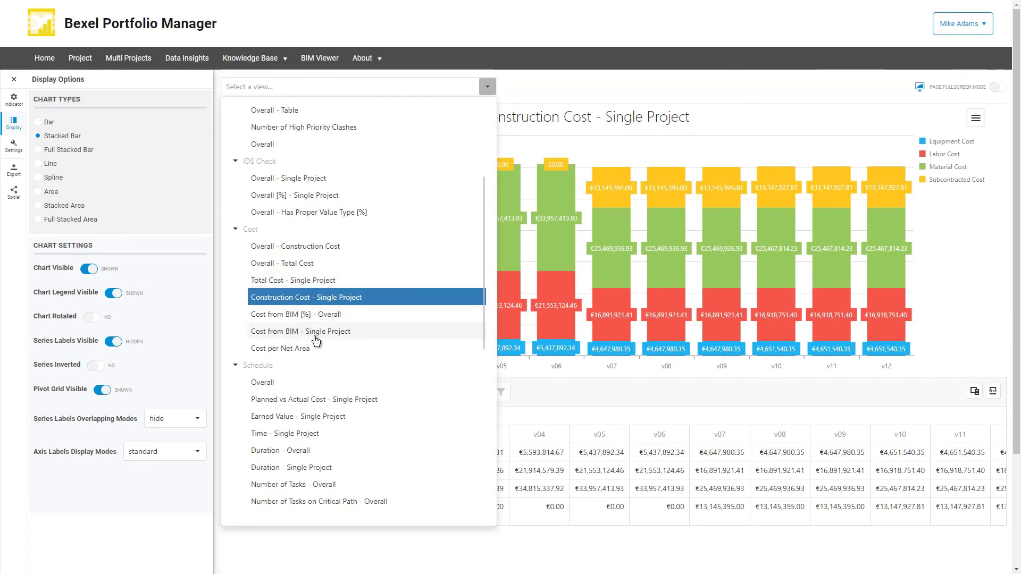
{"action": "scroll", "coordinate": [317, 340], "scroll_direction": "down", "scroll_amount": 2}
{"action": "scroll", "coordinate": [316, 343], "scroll_direction": "down", "scroll_amount": 3}
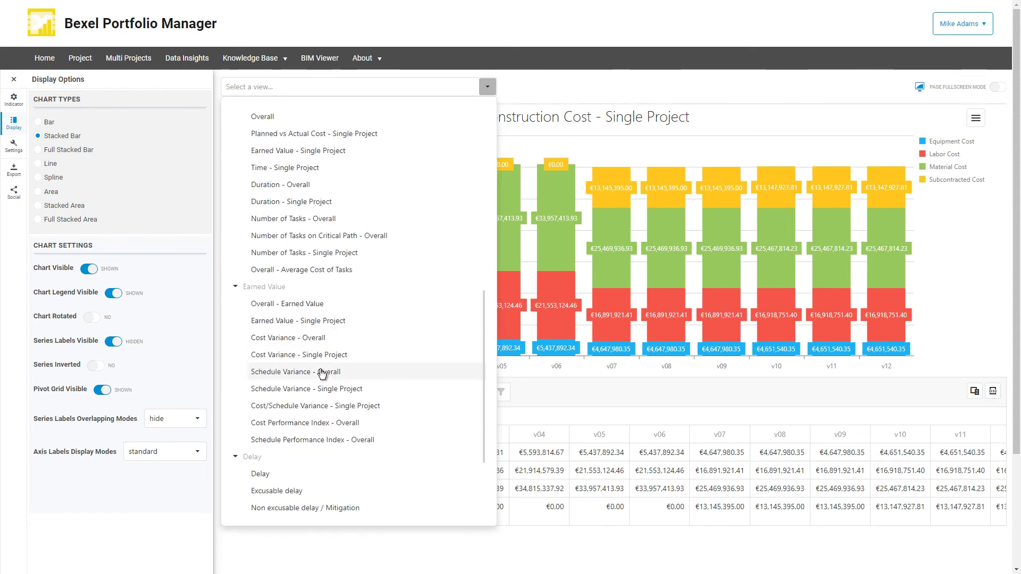
{"action": "left_click", "coordinate": [311, 341]}
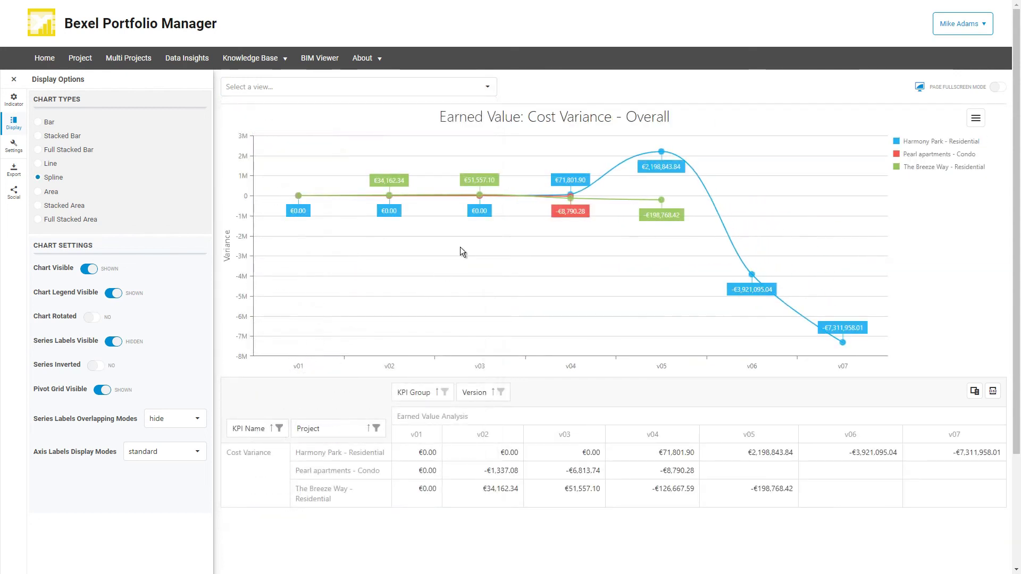
- View the Earned Value charts Schedule Variance - Single Project and Cost Performance Index - Overall
{"action": "left_click", "coordinate": [274, 88]}
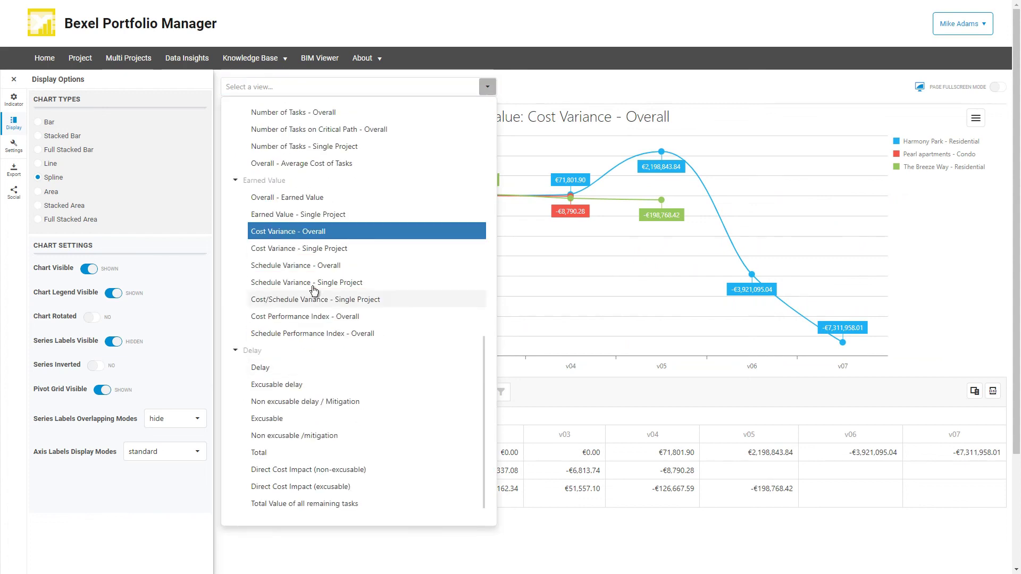
{"action": "left_click", "coordinate": [308, 283]}
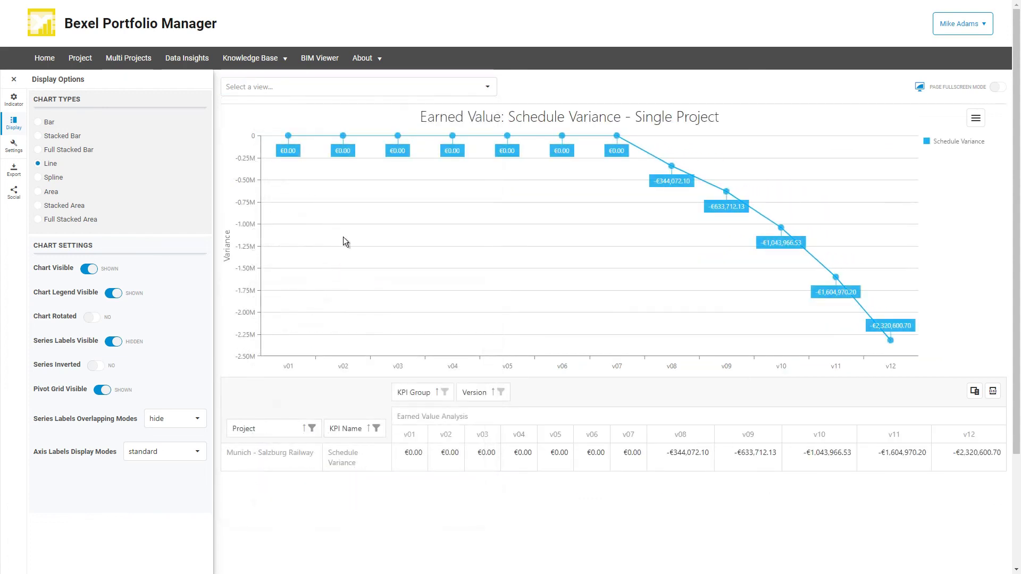
{"action": "left_click", "coordinate": [386, 88]}
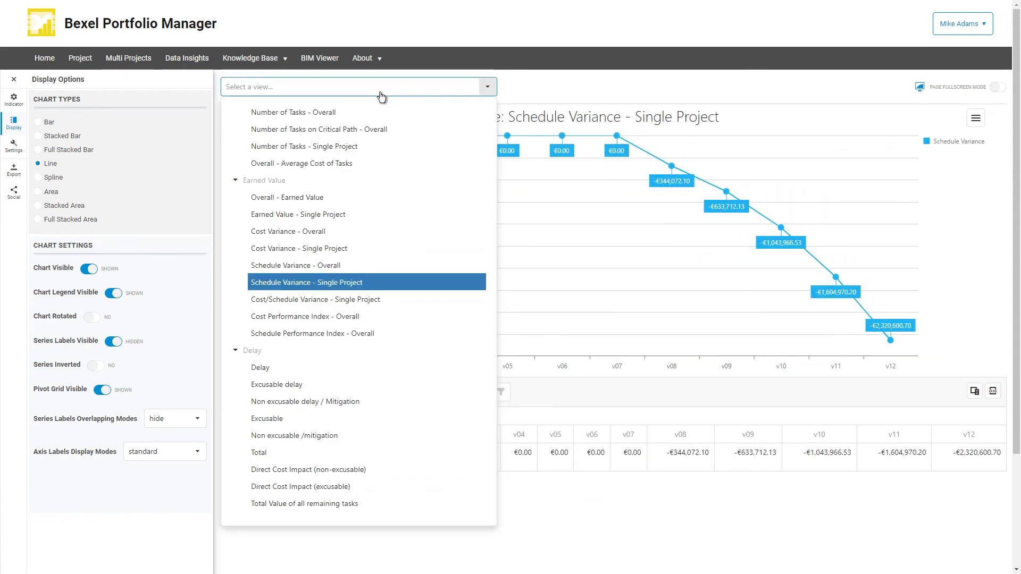
{"action": "left_click", "coordinate": [318, 318]}
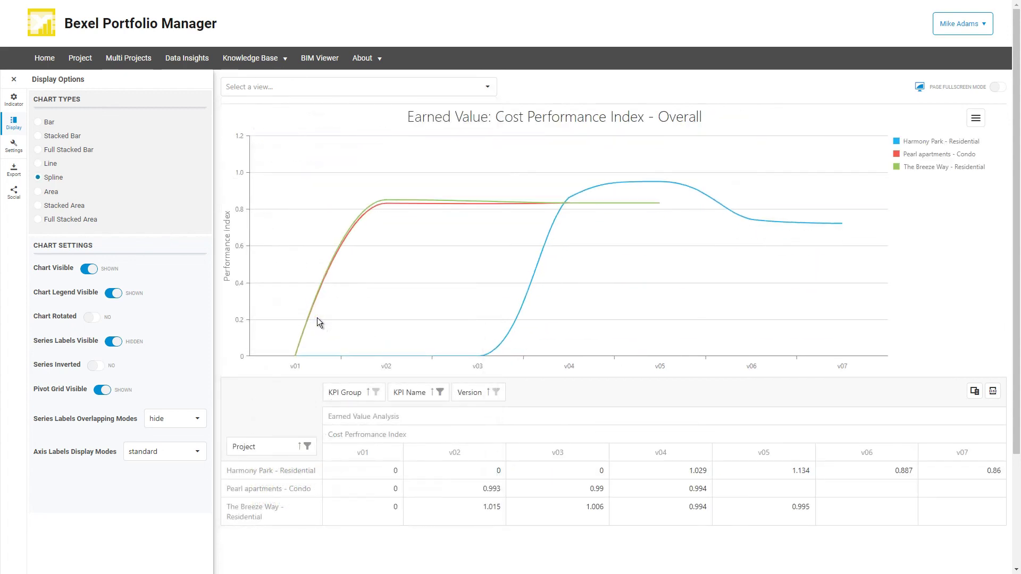